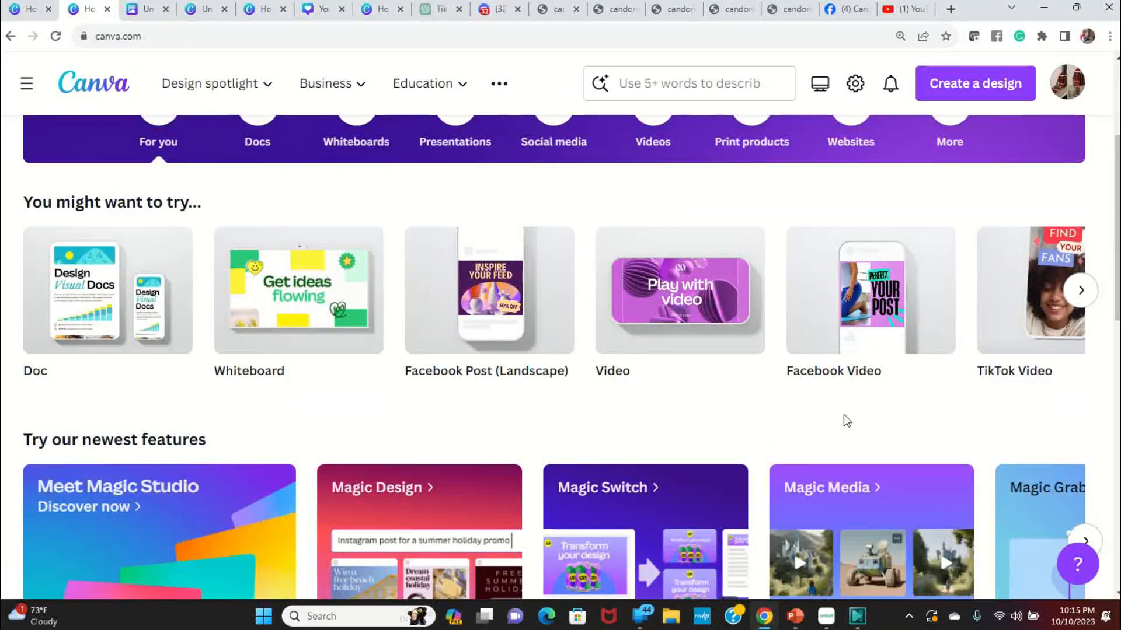
# - Create a blank Facebook Video design and fill its background with the black-to-blue linear gradient
pyautogui.moveTo(902, 294)
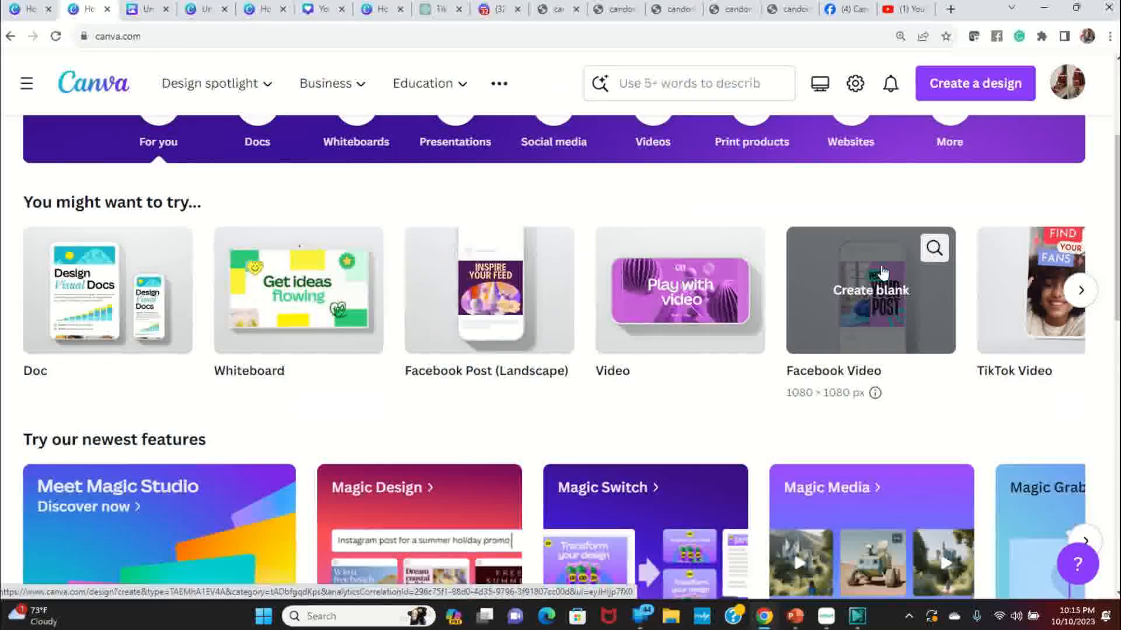
pyautogui.click(874, 303)
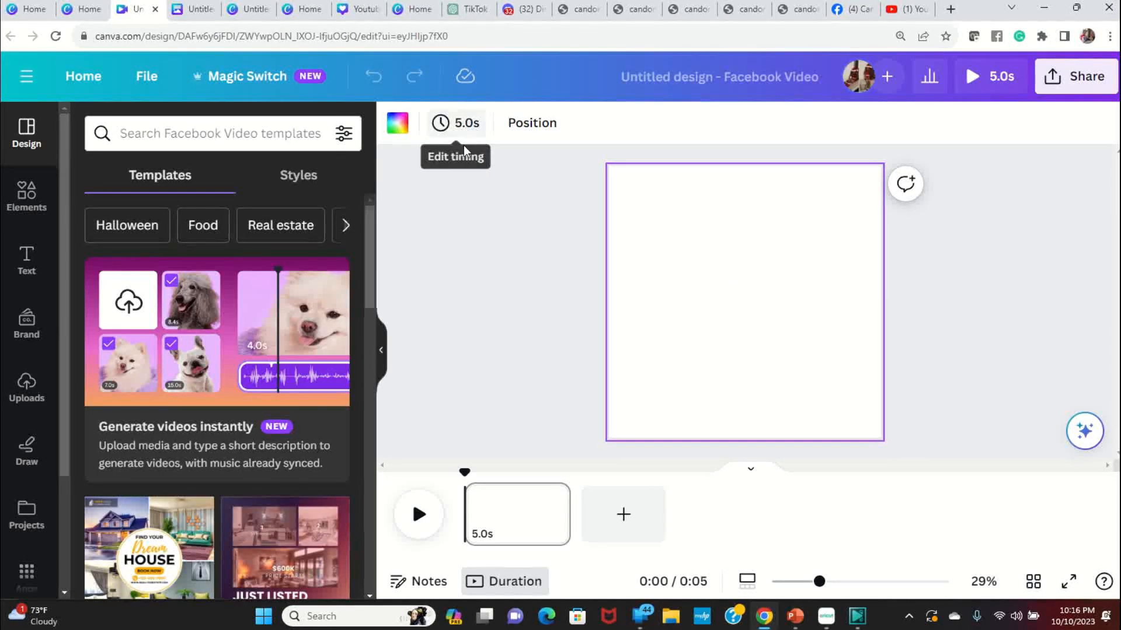
pyautogui.click(399, 130)
pyautogui.scroll(-3, 127, 378)
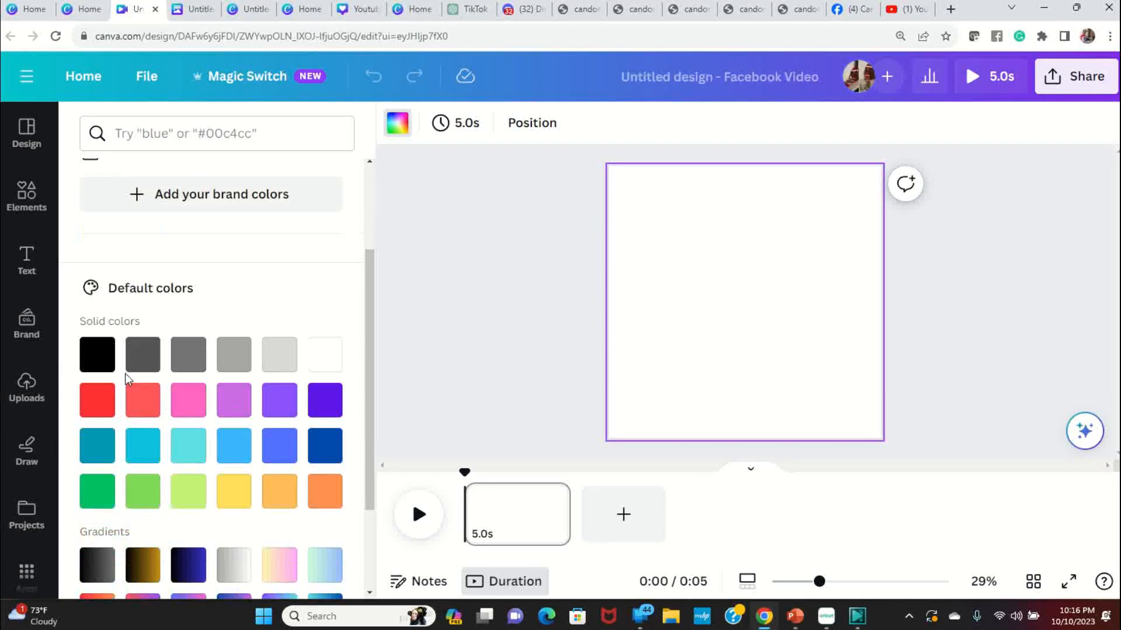
pyautogui.scroll(-3, 221, 497)
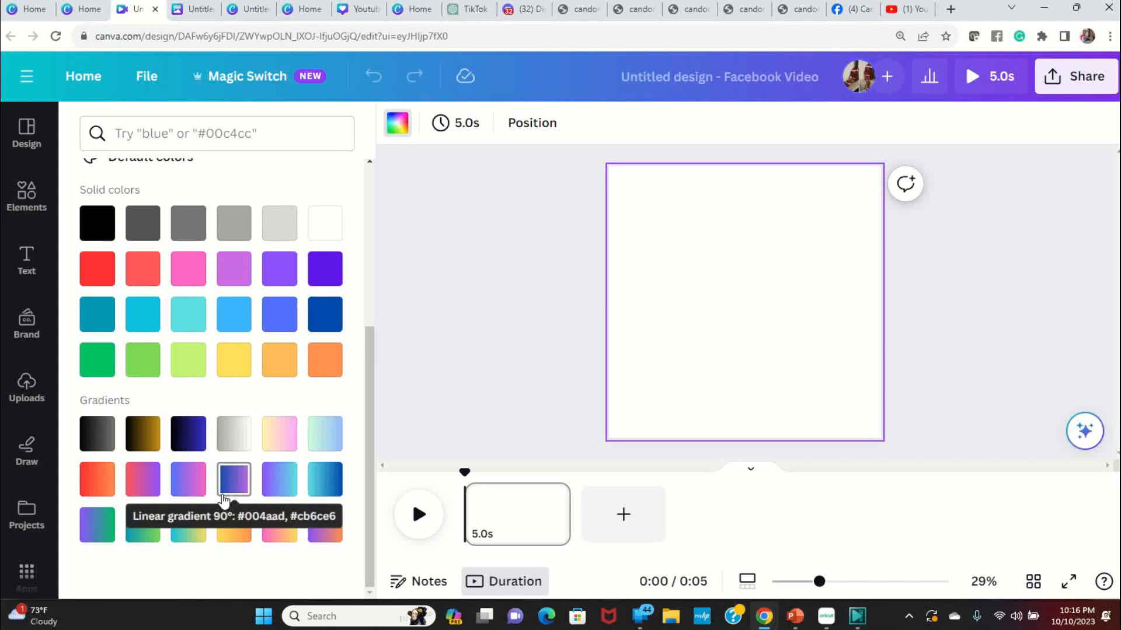
pyautogui.click(187, 439)
pyautogui.click(928, 297)
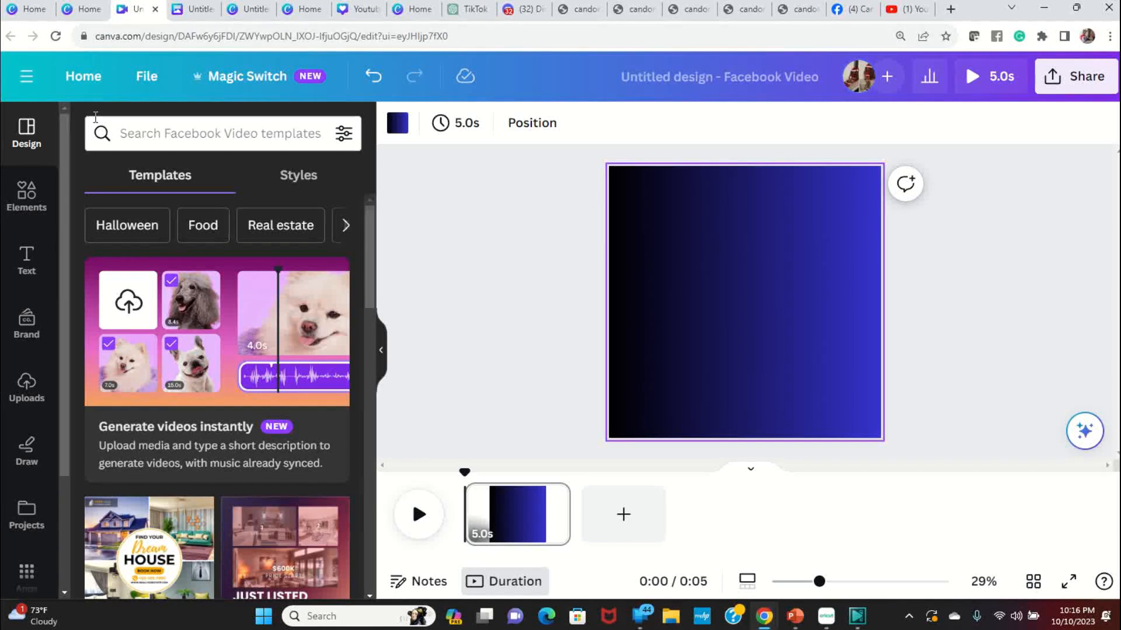
# - Search the elements for "platform" and show all the graphics results
pyautogui.click(27, 194)
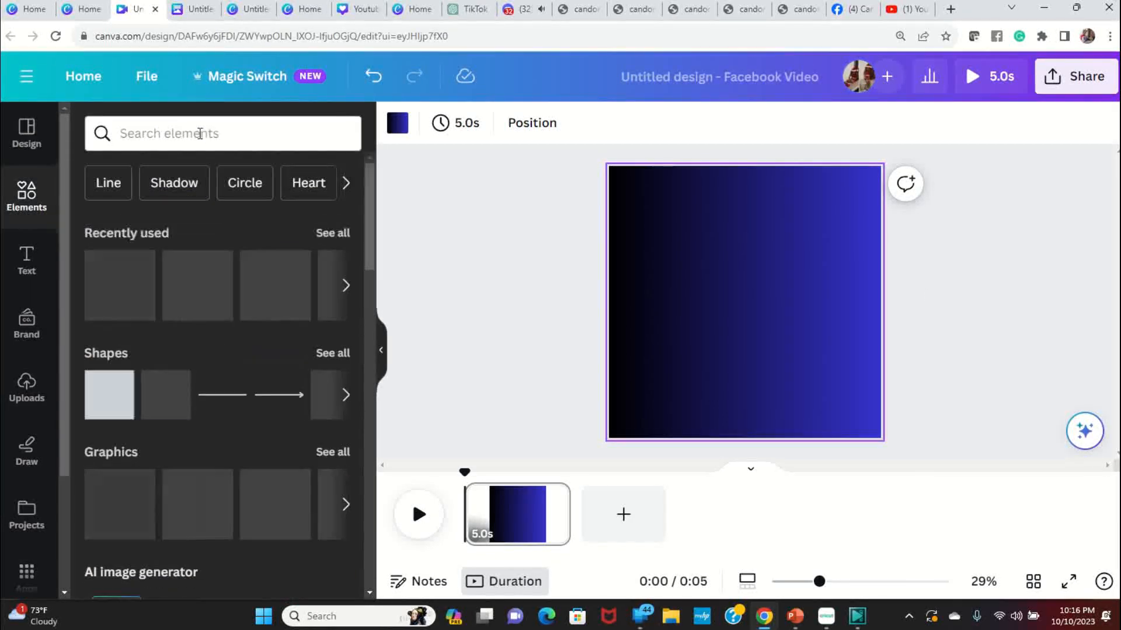
pyautogui.click(199, 133)
pyautogui.write('pla')
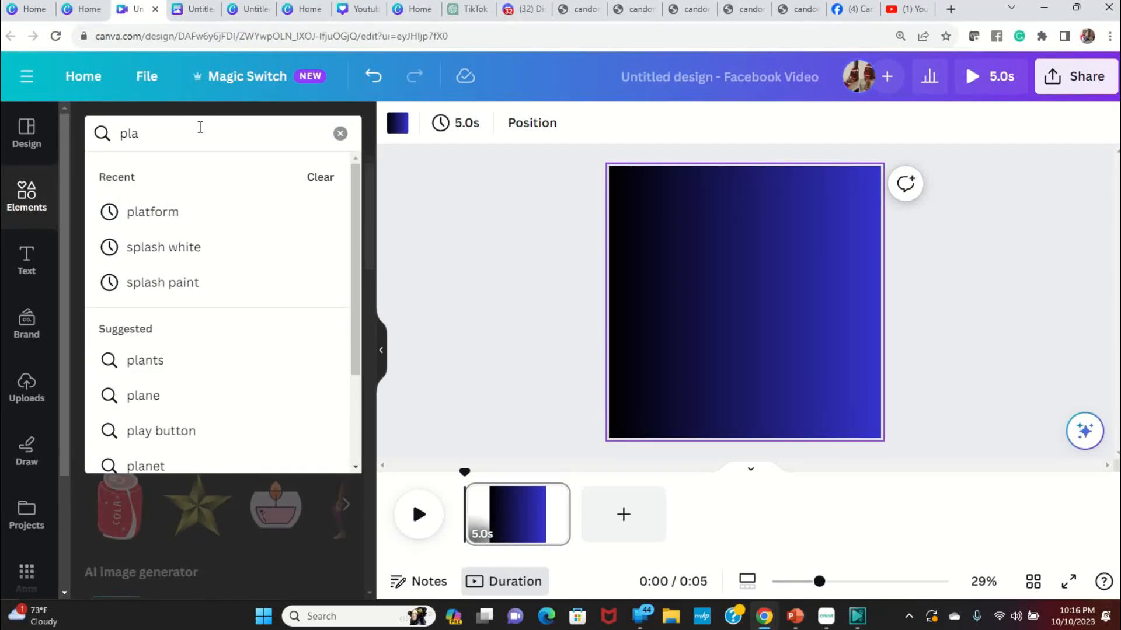
pyautogui.click(152, 212)
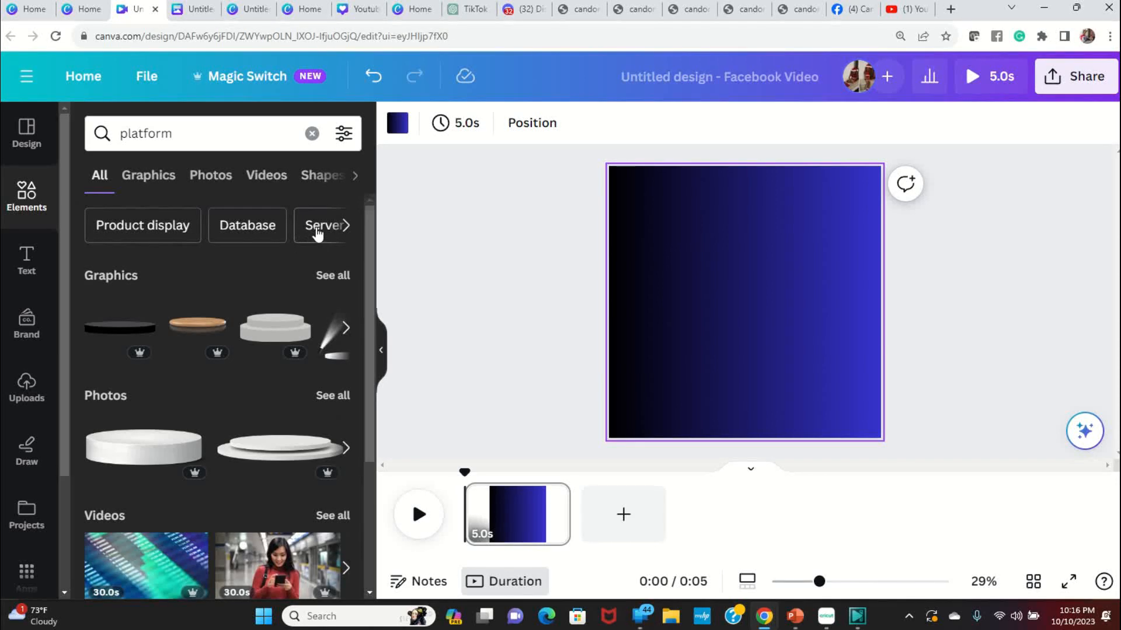
pyautogui.click(345, 278)
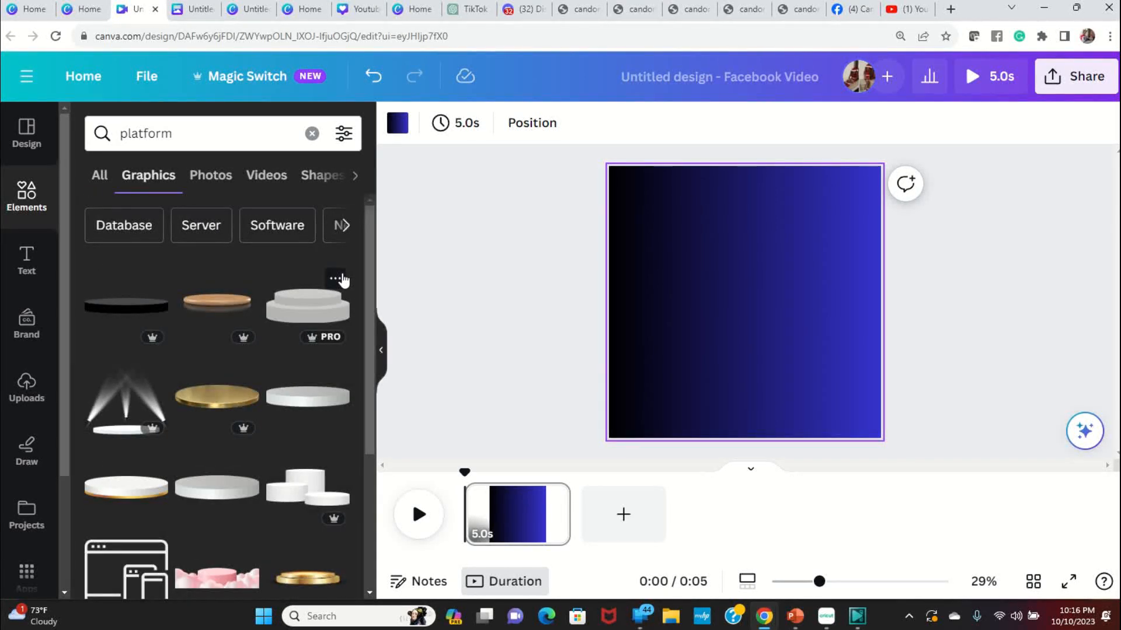
# - Look through the platform graphics for a podium that suits the gradient background
pyautogui.scroll(-2, 346, 282)
pyautogui.scroll(-6, 346, 283)
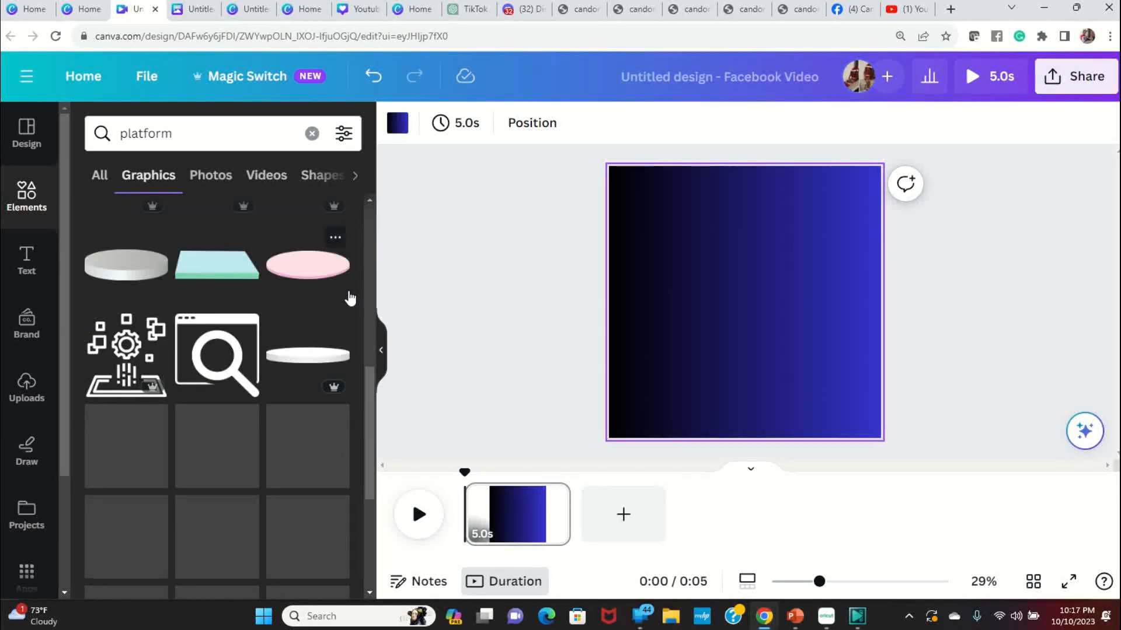
pyautogui.scroll(-7, 313, 293)
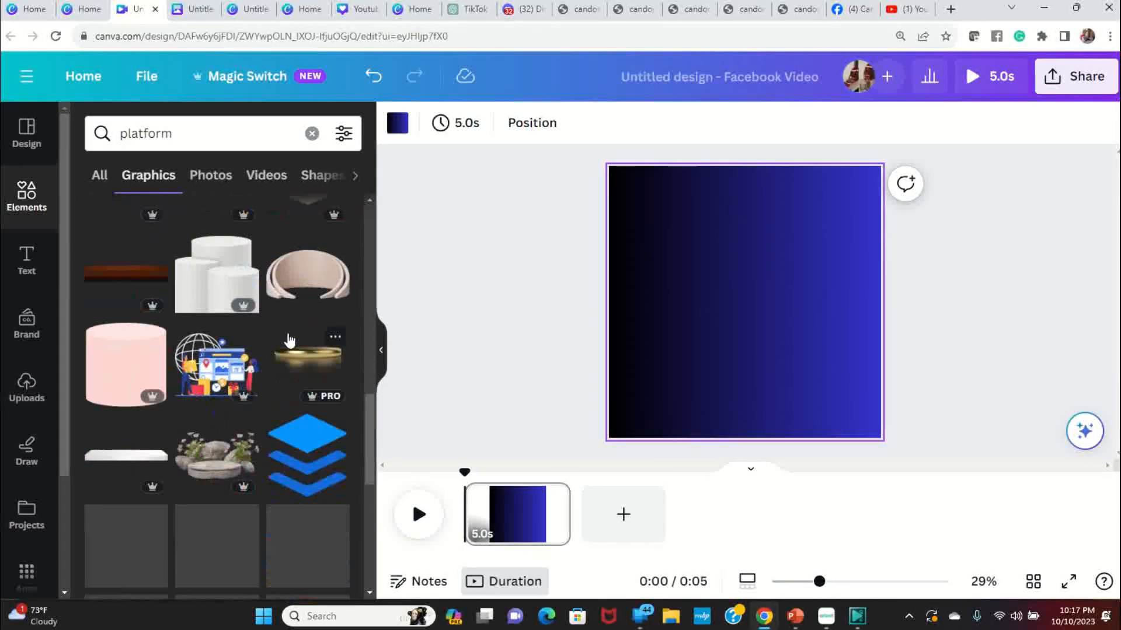
pyautogui.scroll(-5, 289, 342)
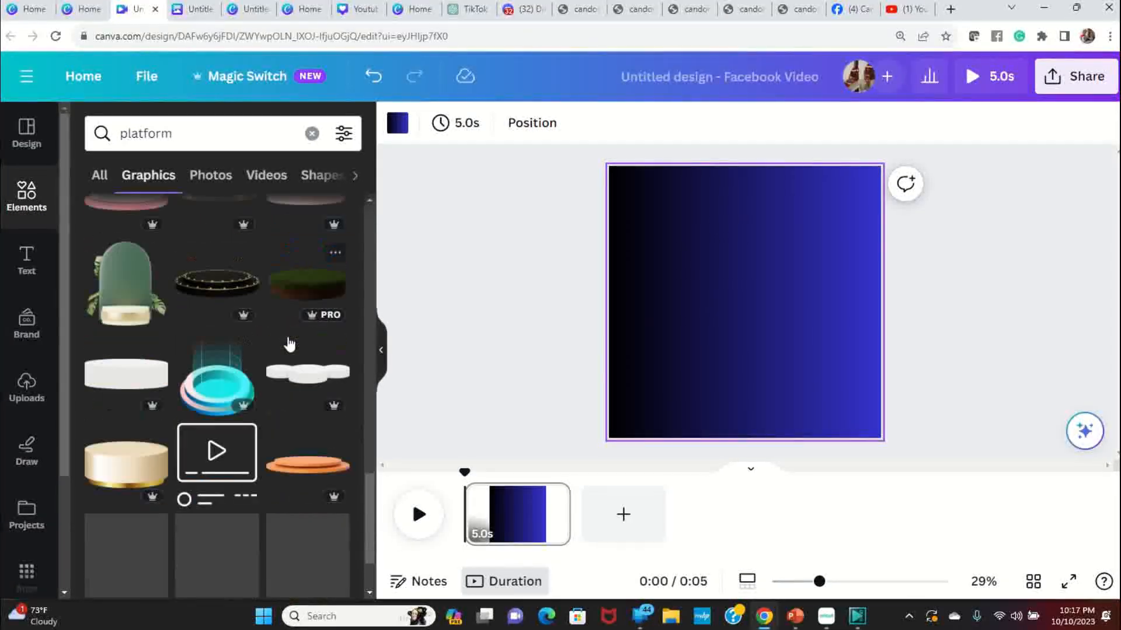
pyautogui.scroll(-3, 289, 343)
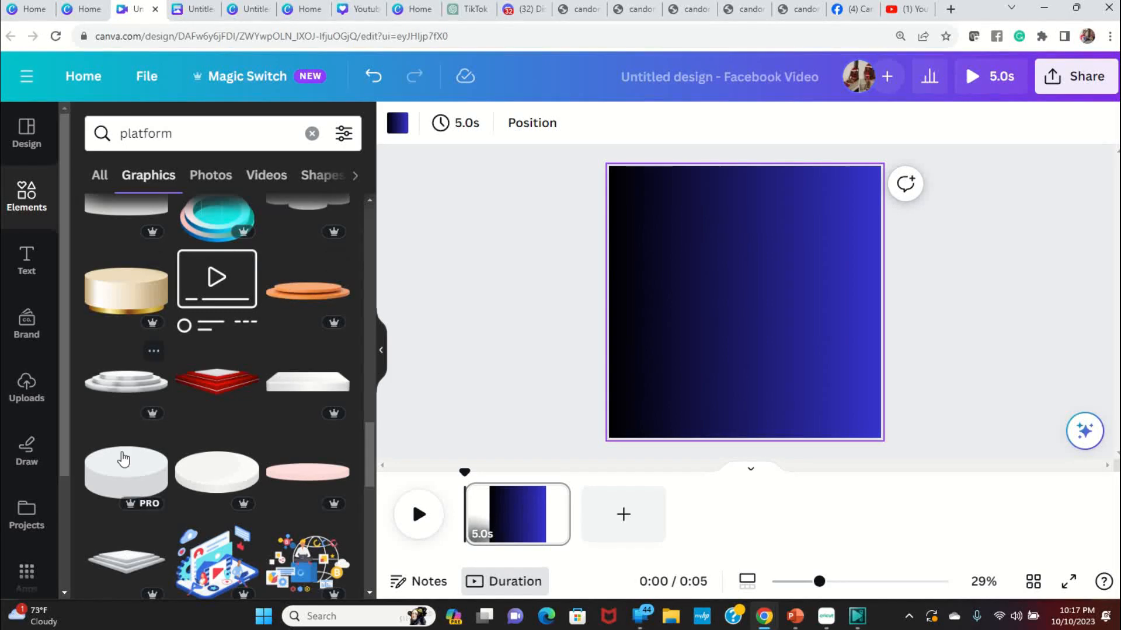
pyautogui.scroll(-2, 261, 484)
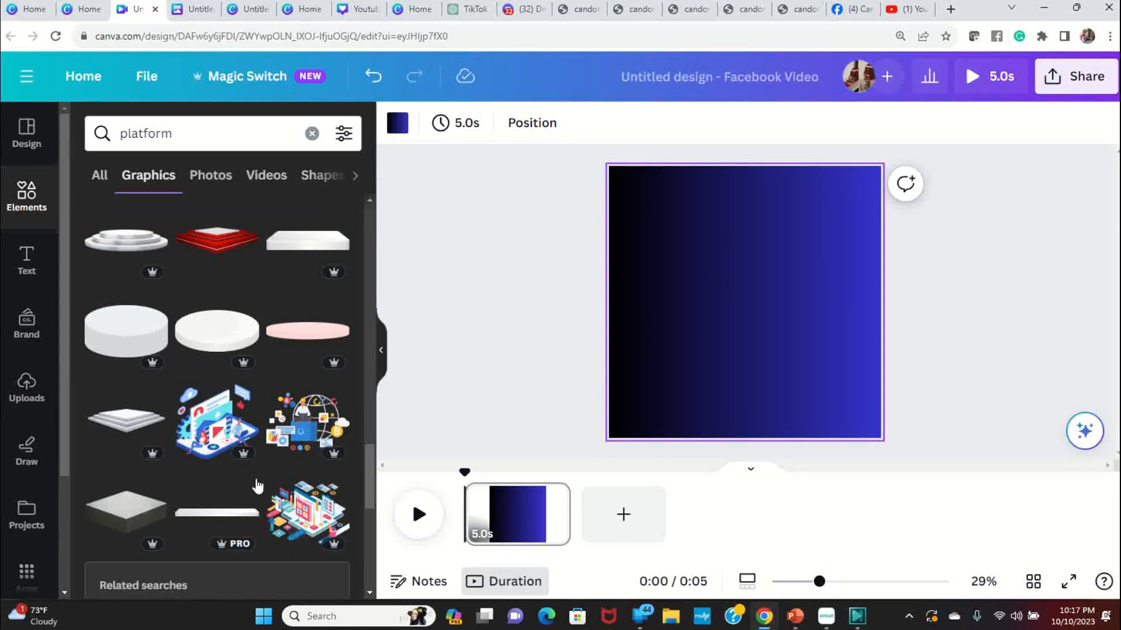
pyautogui.scroll(3, 251, 499)
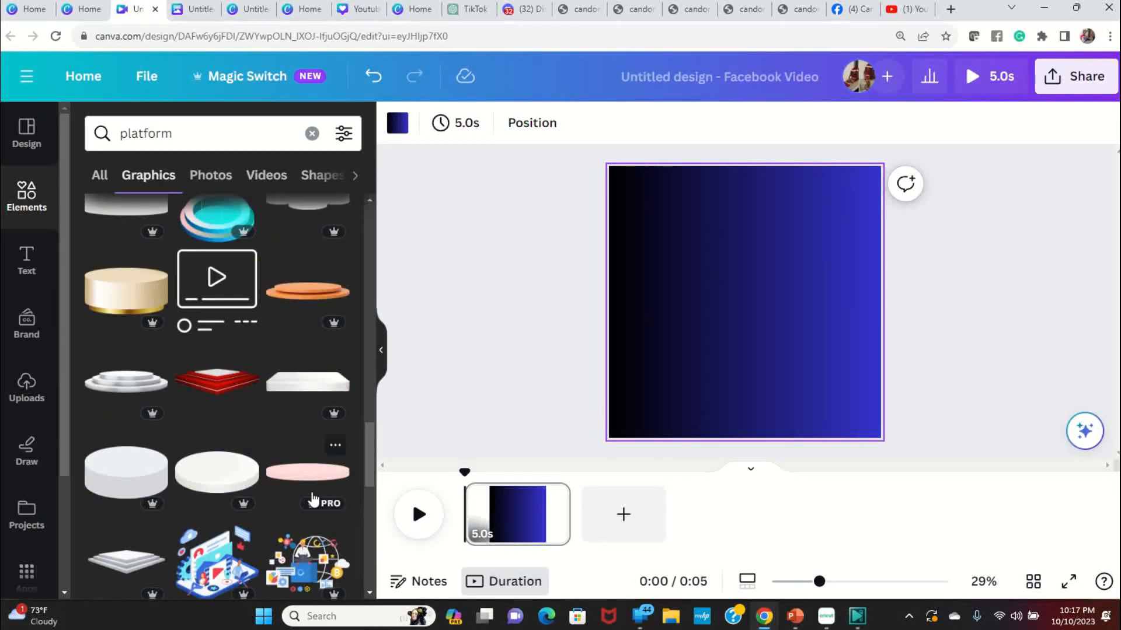
pyautogui.scroll(5, 333, 418)
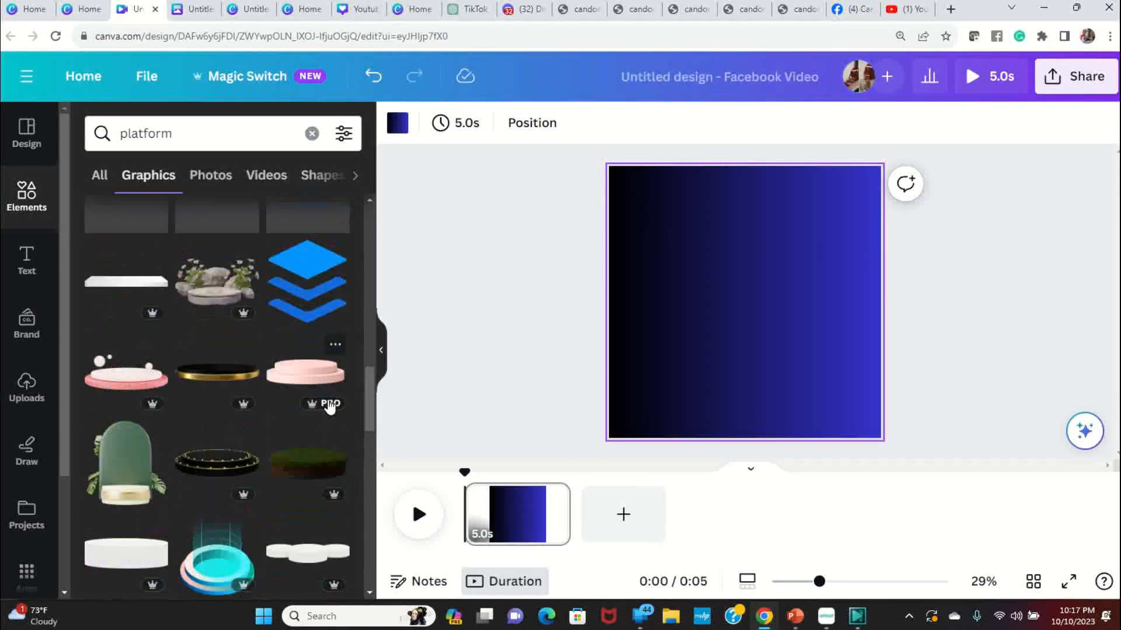
pyautogui.scroll(5, 329, 407)
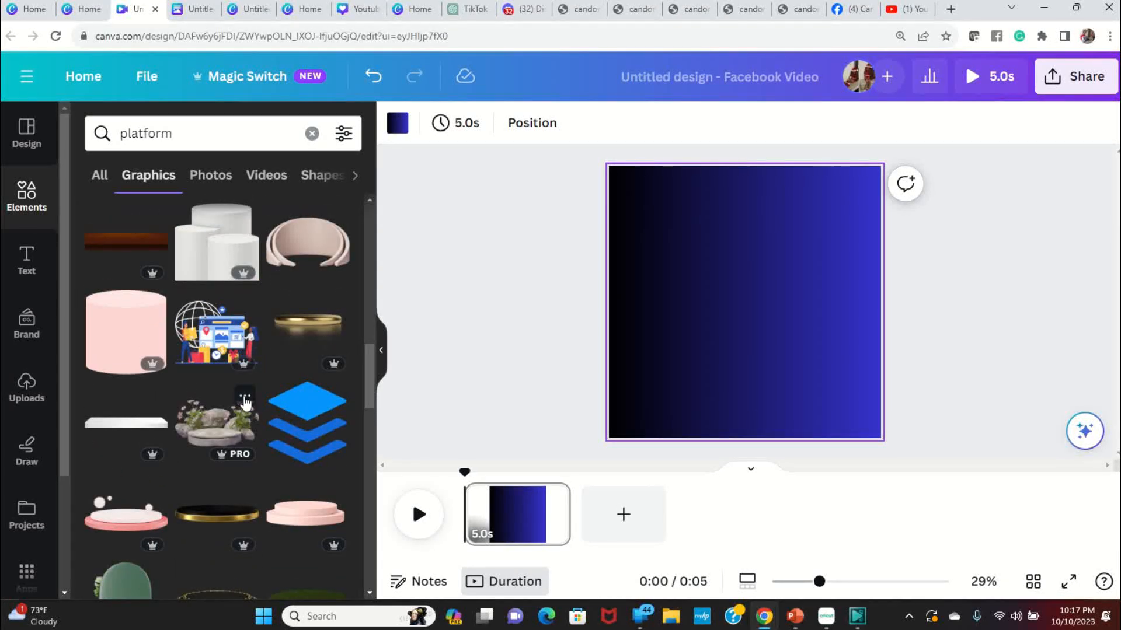
pyautogui.scroll(5, 245, 401)
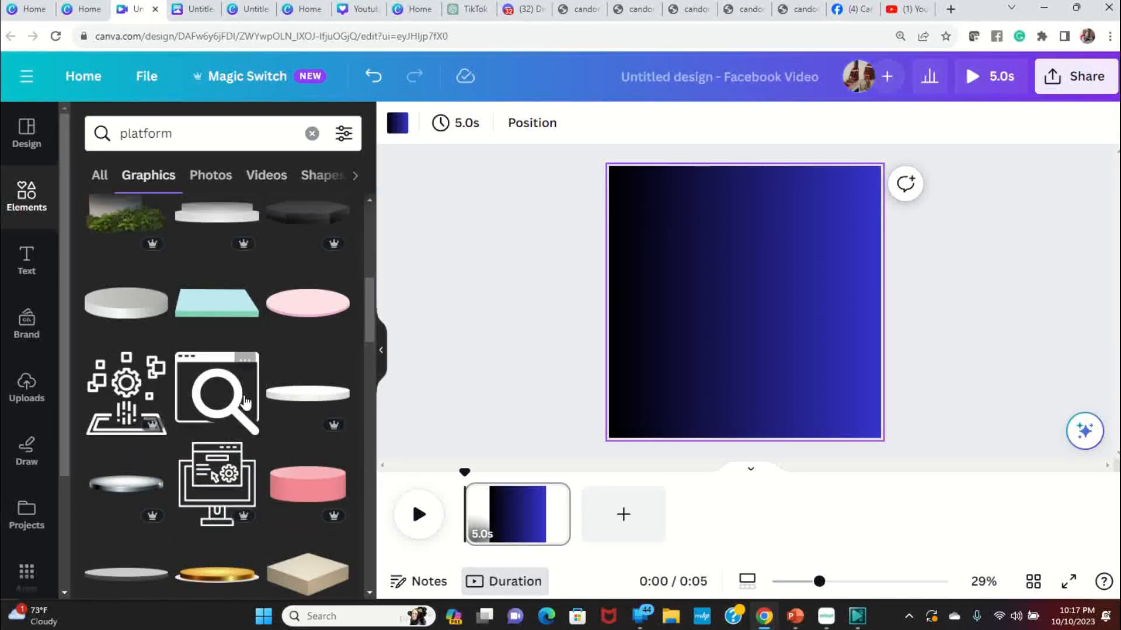
pyautogui.scroll(1, 245, 401)
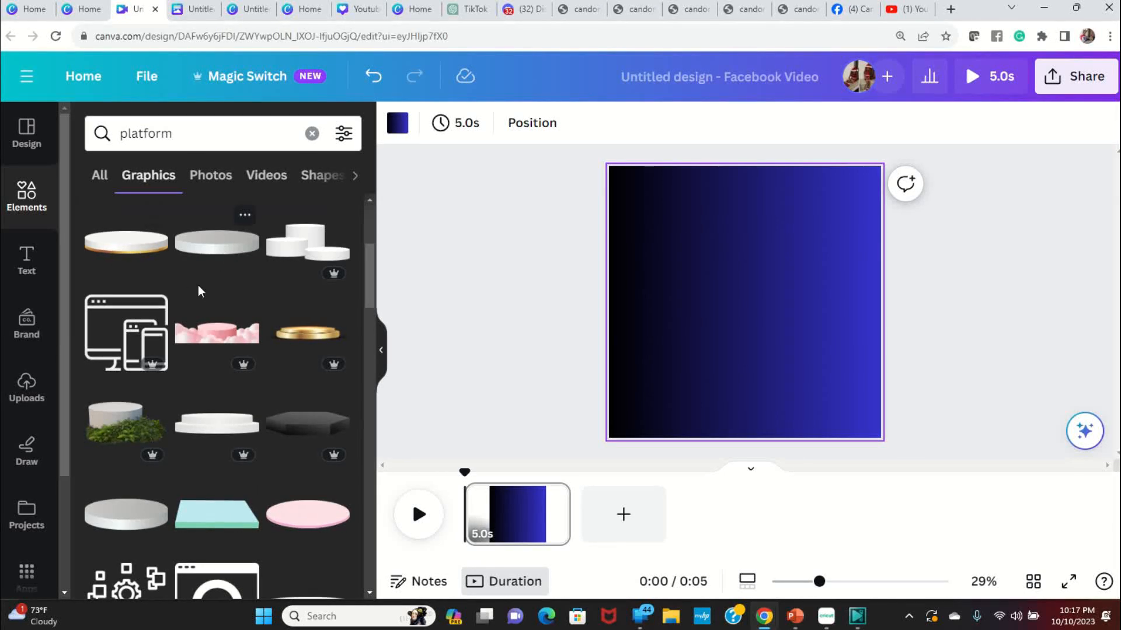
# - Add the red tiered square platform with the white top and place it centred near the page's lower edge
pyautogui.scroll(-5, 197, 285)
pyautogui.scroll(-6, 220, 320)
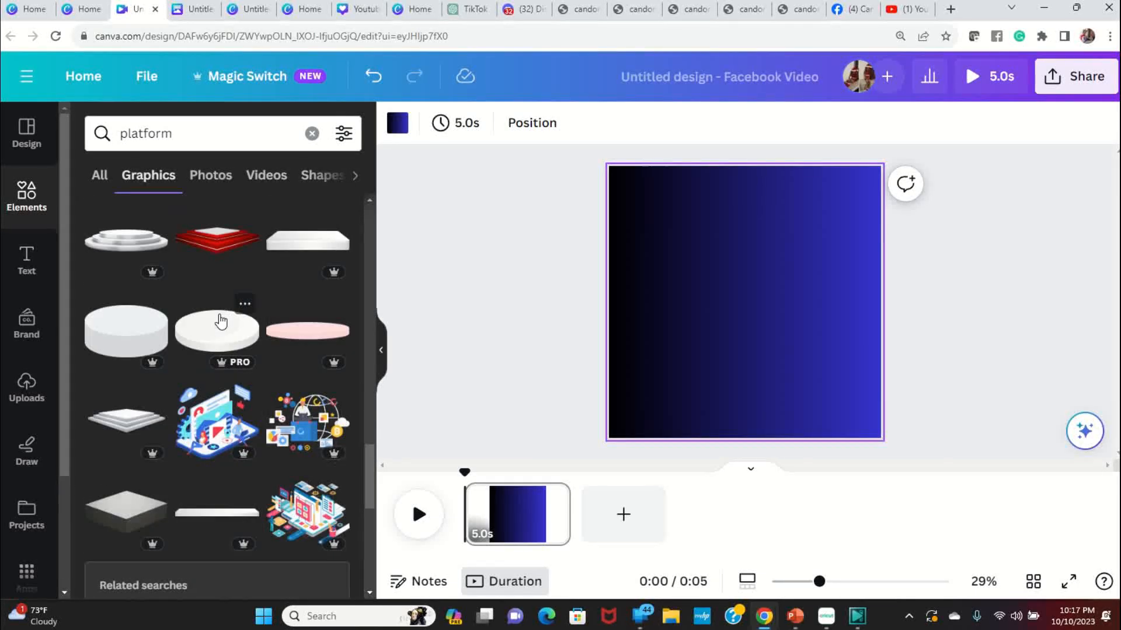
pyautogui.click(217, 241)
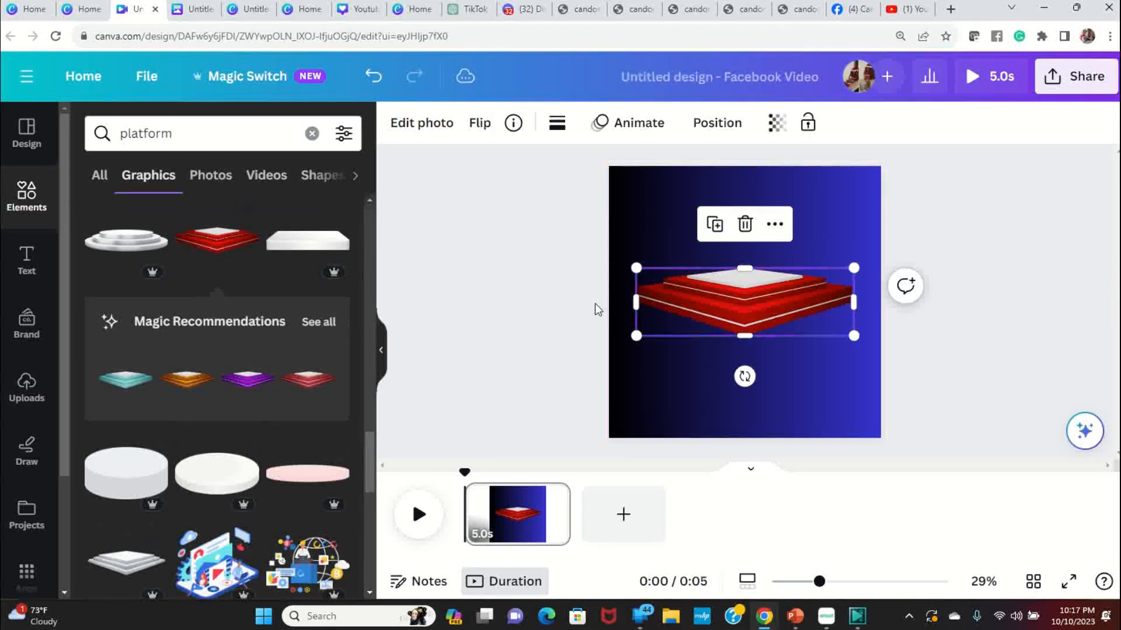
pyautogui.moveTo(766, 311); pyautogui.dragTo(763, 400)
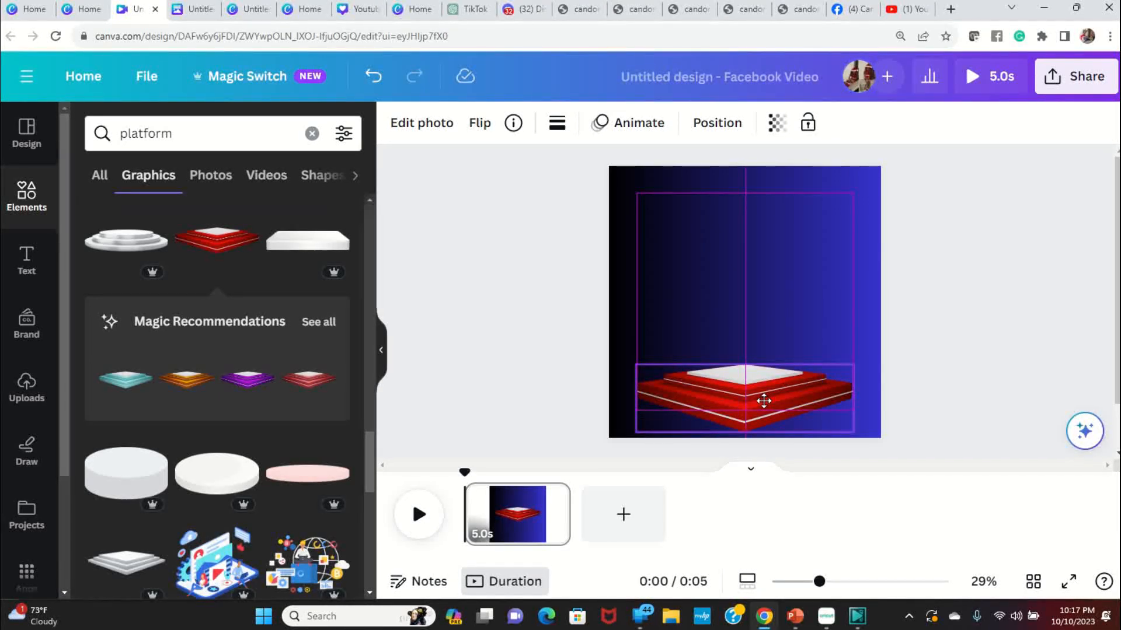
pyautogui.moveTo(764, 400); pyautogui.dragTo(764, 400)
pyautogui.click(924, 299)
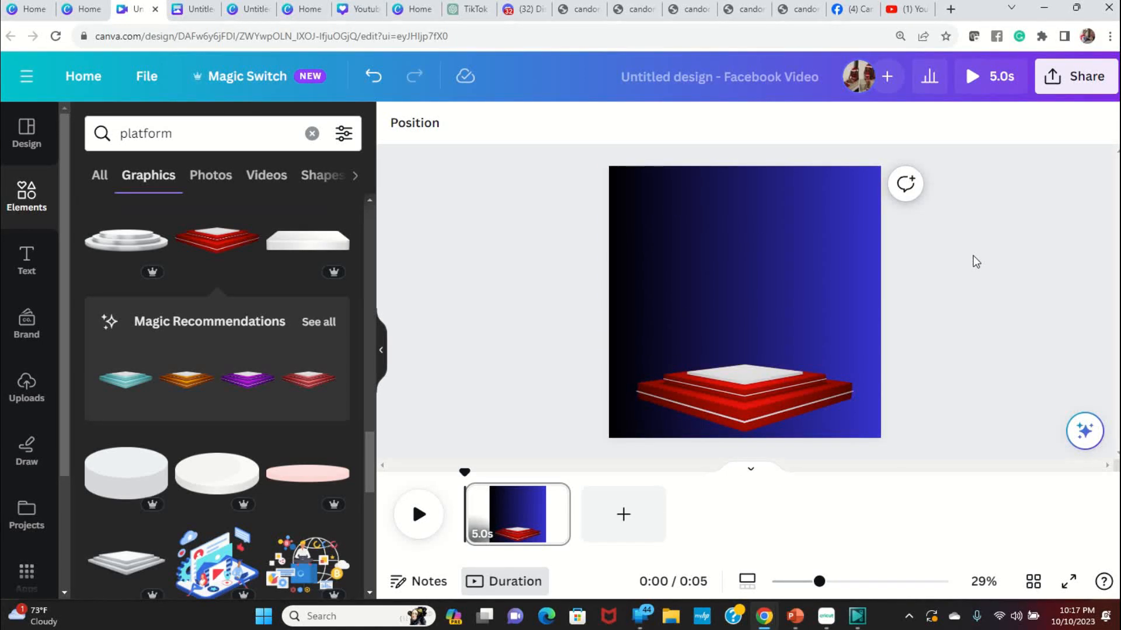
pyautogui.click(788, 388)
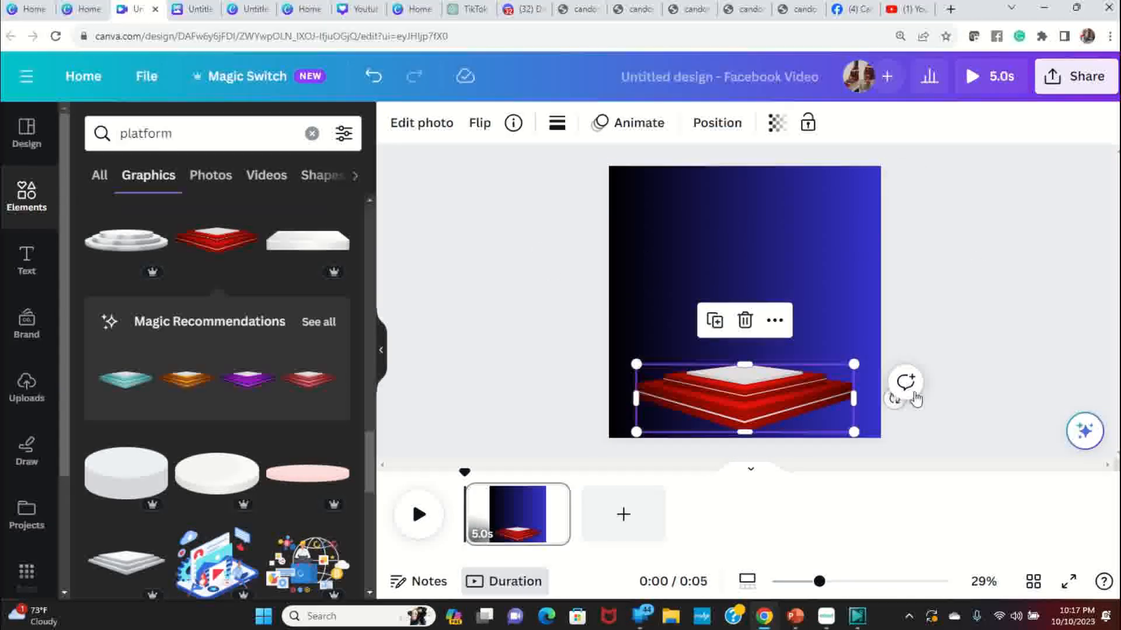
pyautogui.click(957, 313)
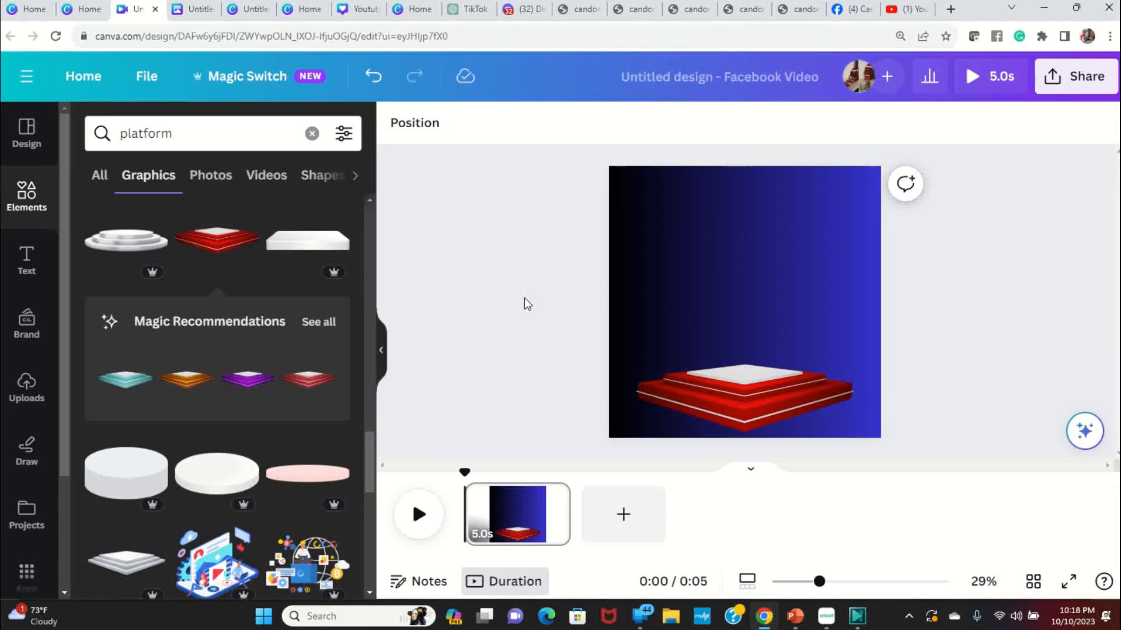
# - Set the page's timing to 4.0 seconds
pyautogui.click(511, 529)
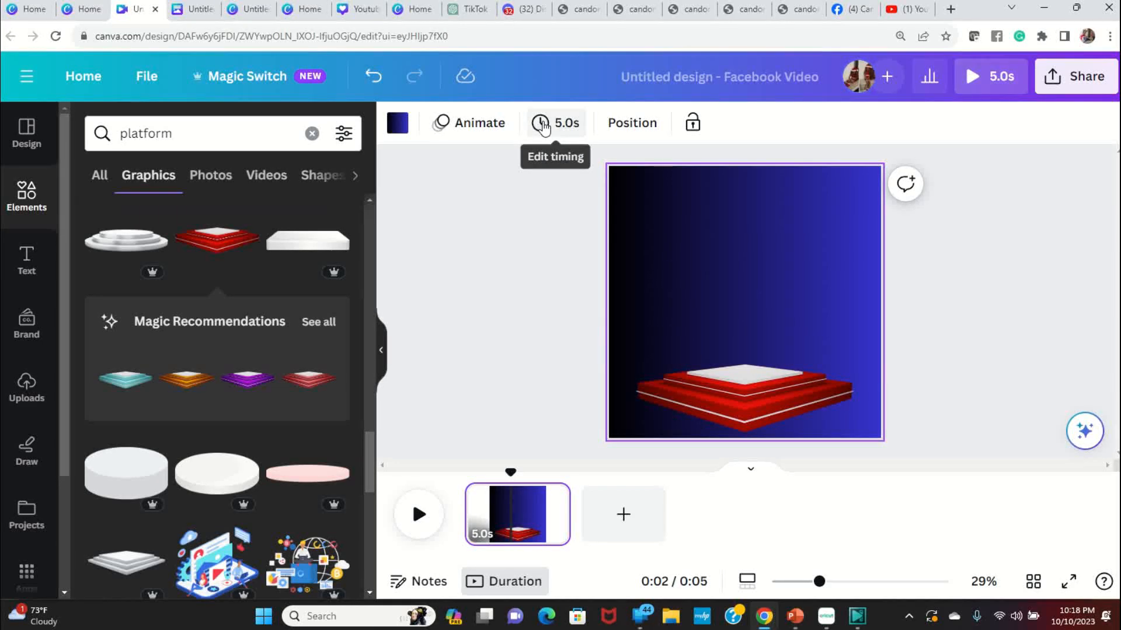
pyautogui.click(543, 126)
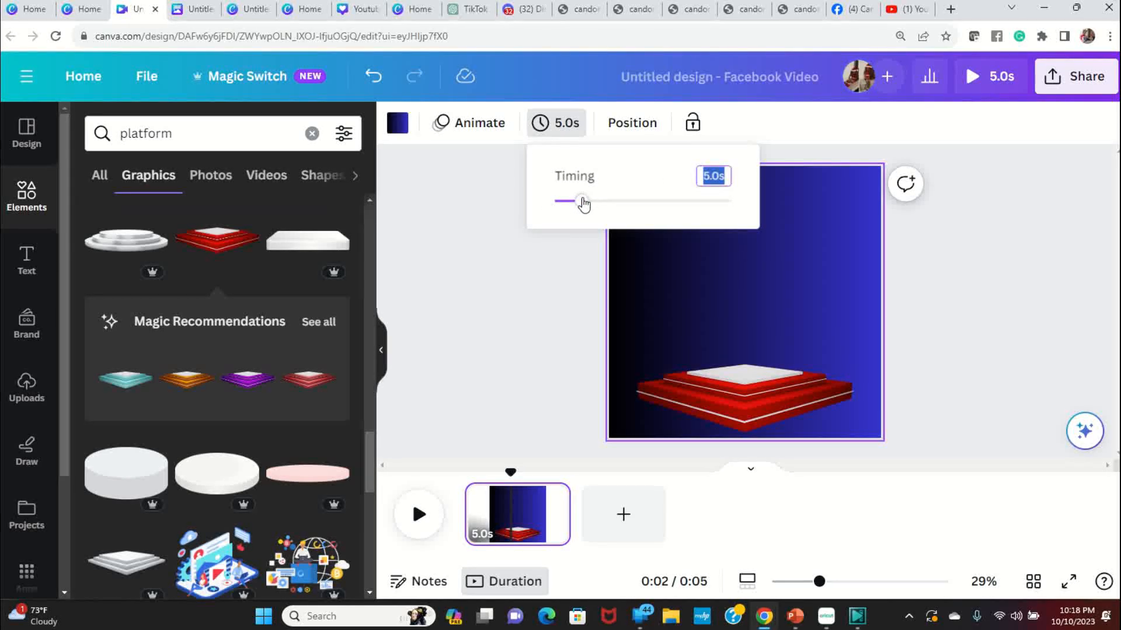
pyautogui.moveTo(582, 202); pyautogui.dragTo(555, 201)
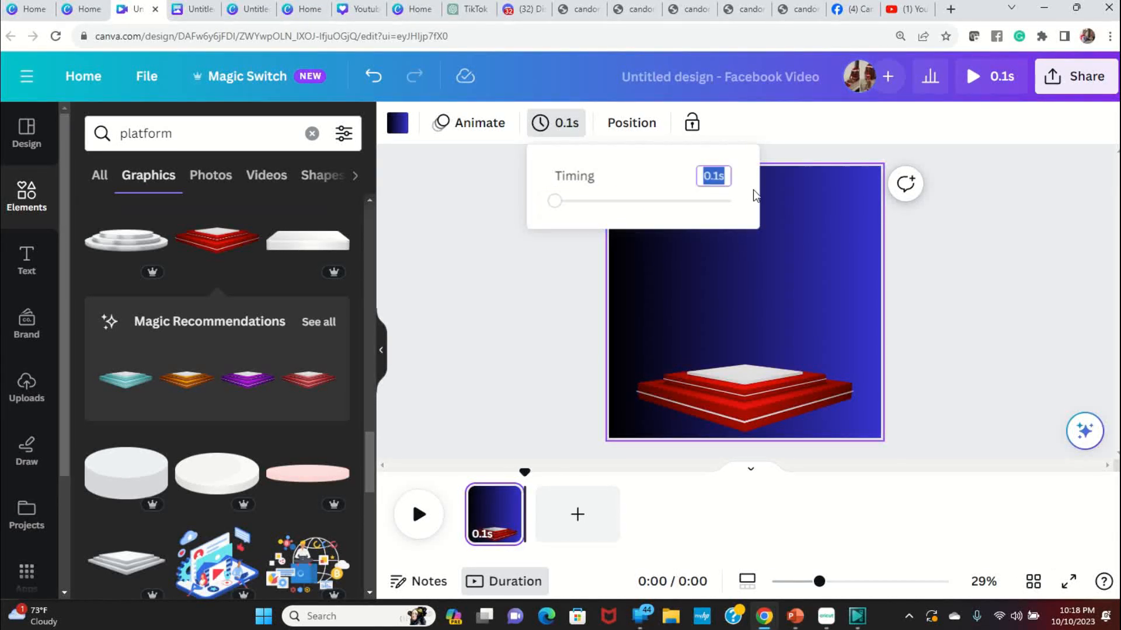
pyautogui.moveTo(554, 204); pyautogui.dragTo(576, 203)
pyautogui.click(566, 304)
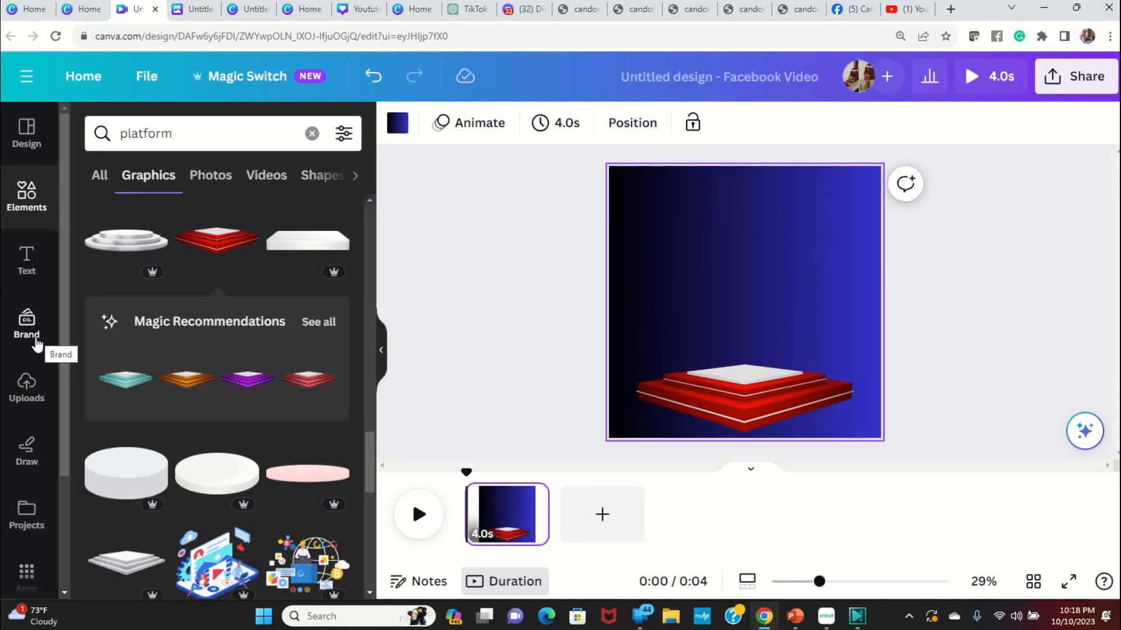
# - Add the uploaded image of the girl in the blue jacket with hand on hip, centred with her feet on the platform
pyautogui.click(26, 384)
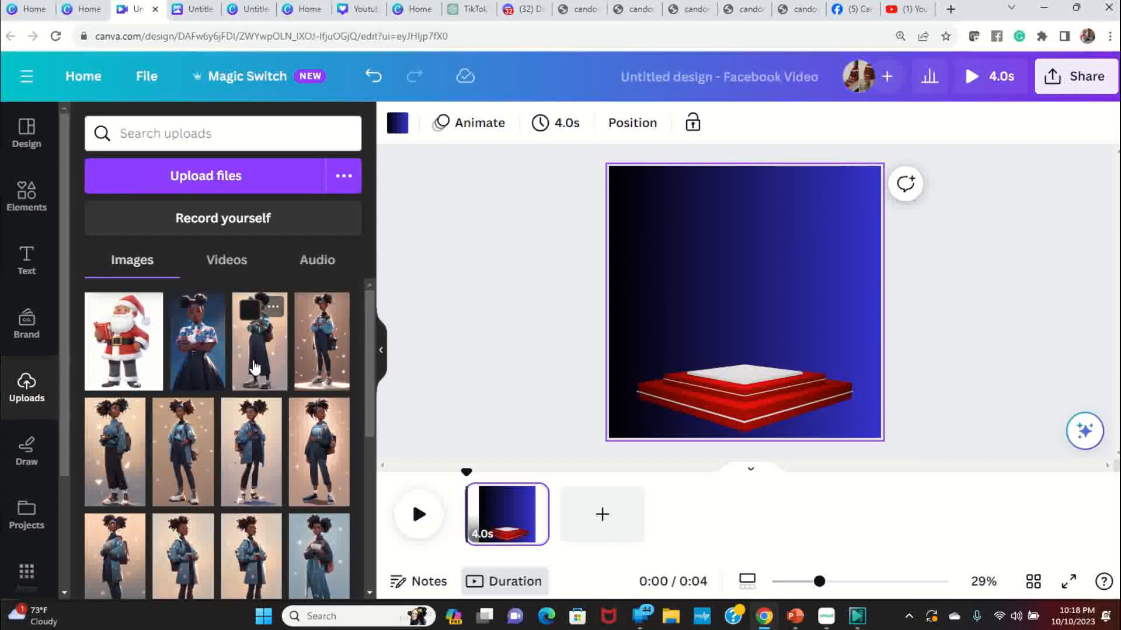
pyautogui.scroll(-1, 215, 390)
pyautogui.moveTo(190, 407); pyautogui.dragTo(730, 291)
pyautogui.moveTo(768, 392); pyautogui.dragTo(759, 371)
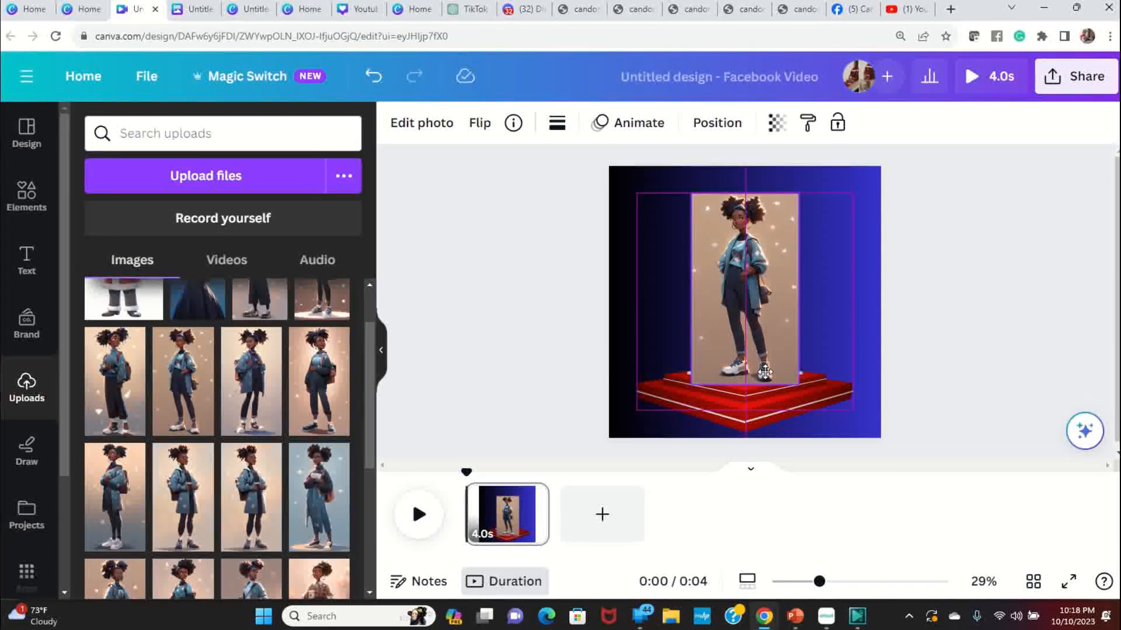
pyautogui.moveTo(764, 372); pyautogui.dragTo(765, 372)
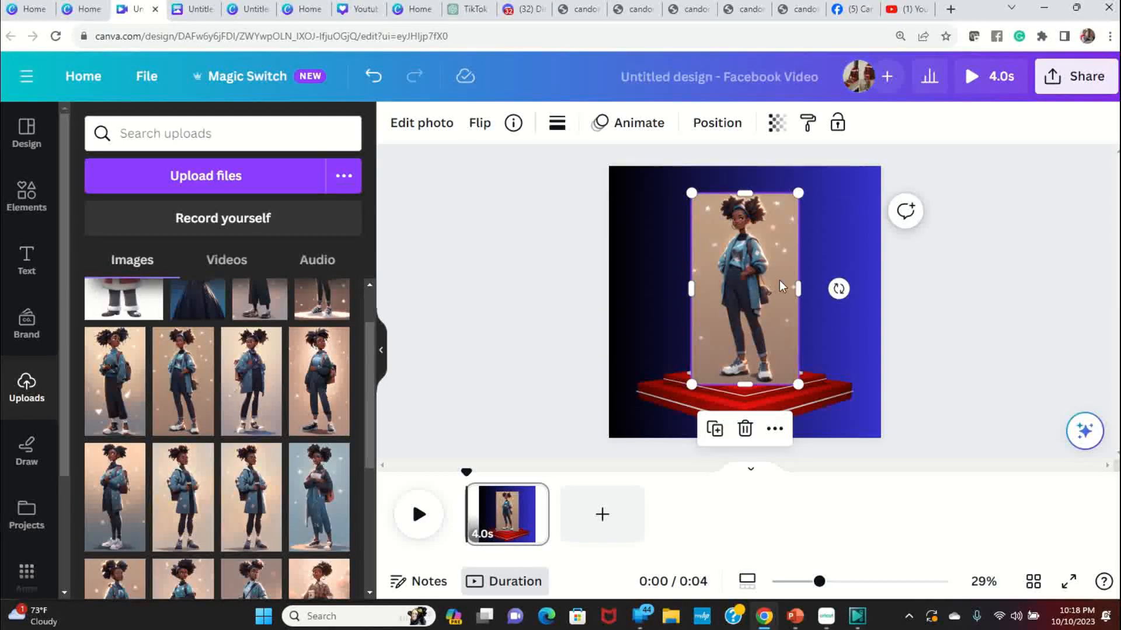
# - Remove the background from the girl's image with BG Remover
pyautogui.click(430, 122)
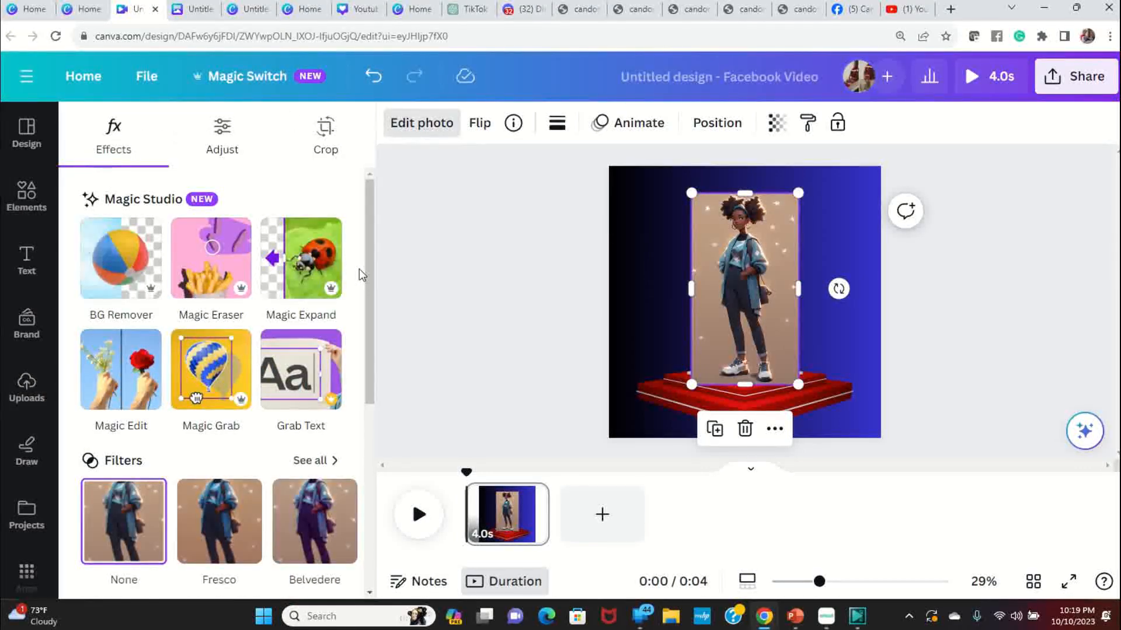
pyautogui.click(140, 274)
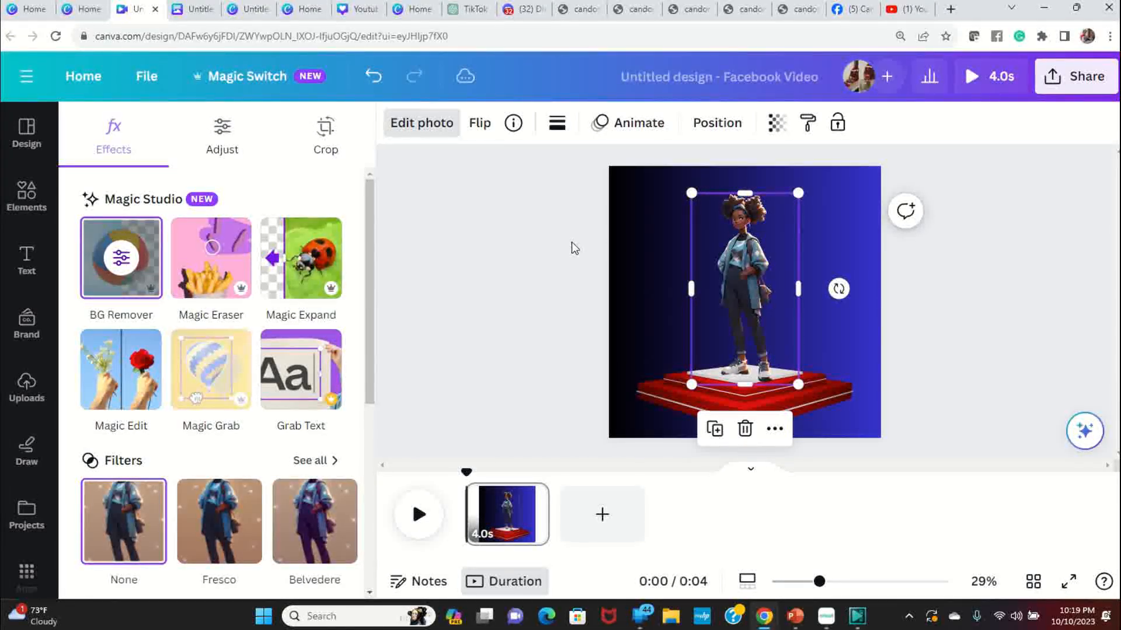
pyautogui.click(550, 225)
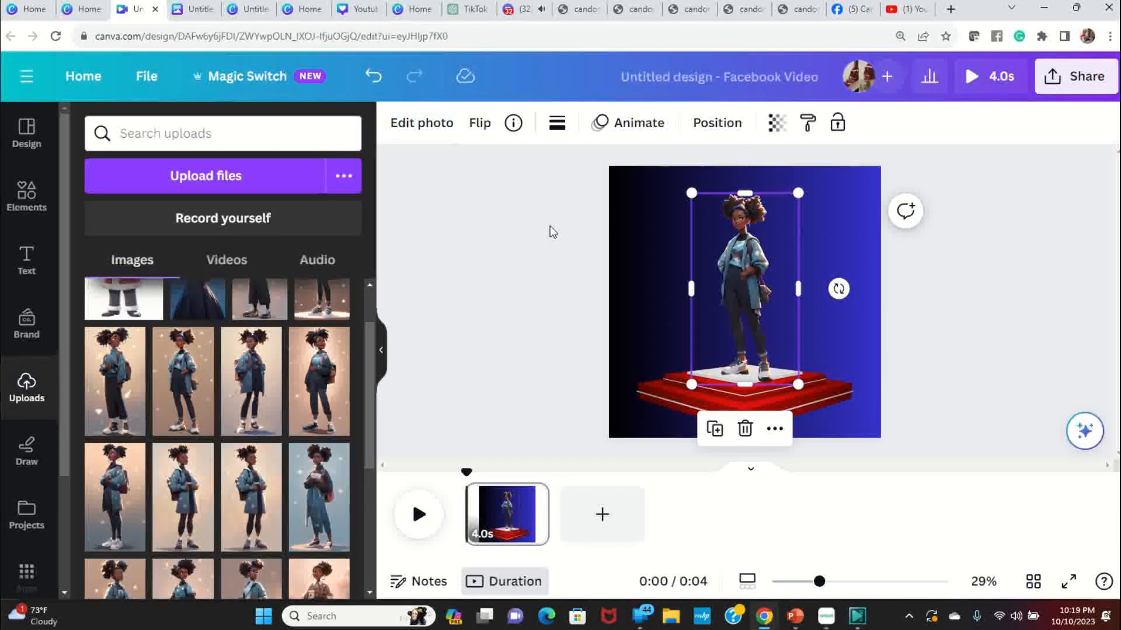
# - Open remove.bg/upload in a new browser tab, view its image upload dialog without choosing a file, and return to the Canva design
pyautogui.click(1025, 263)
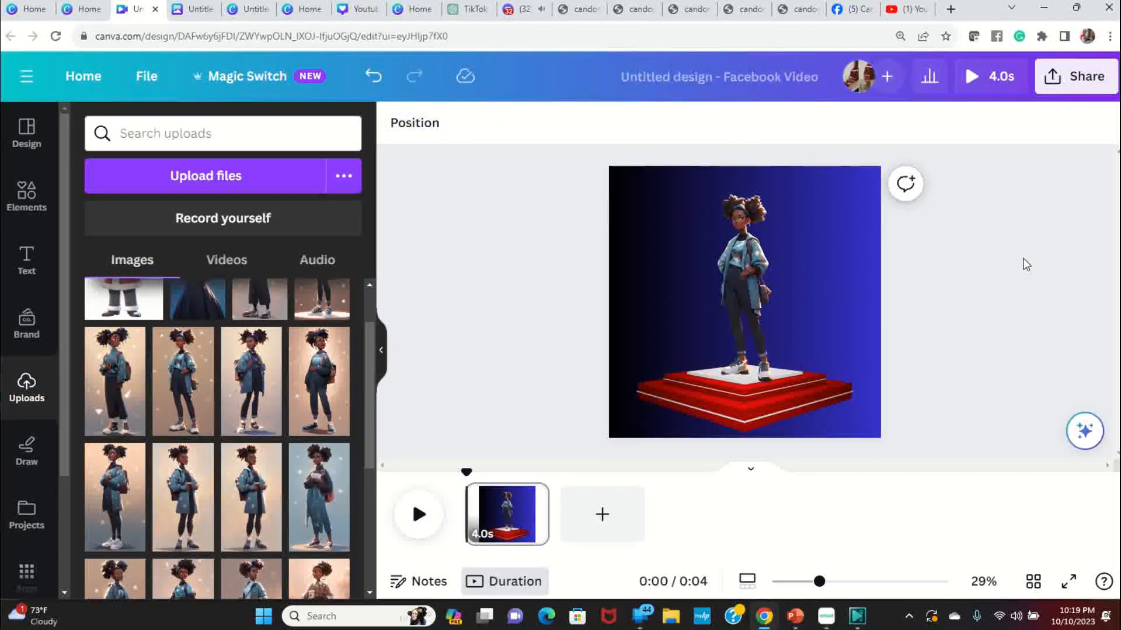
pyautogui.click(950, 8)
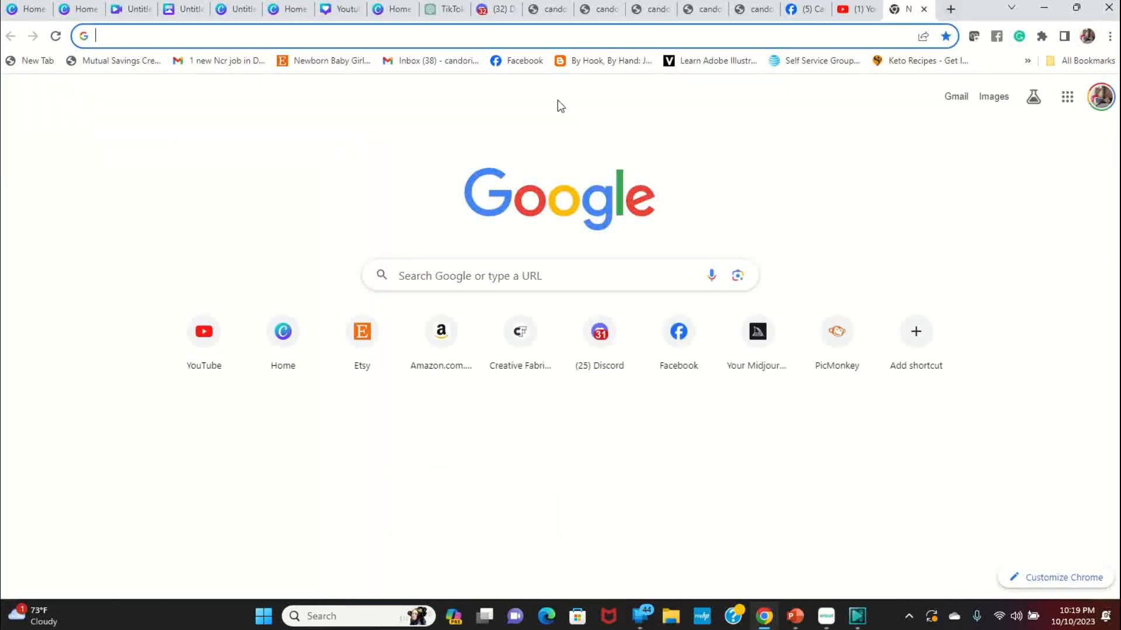
pyautogui.click(504, 36)
pyautogui.write('remo')
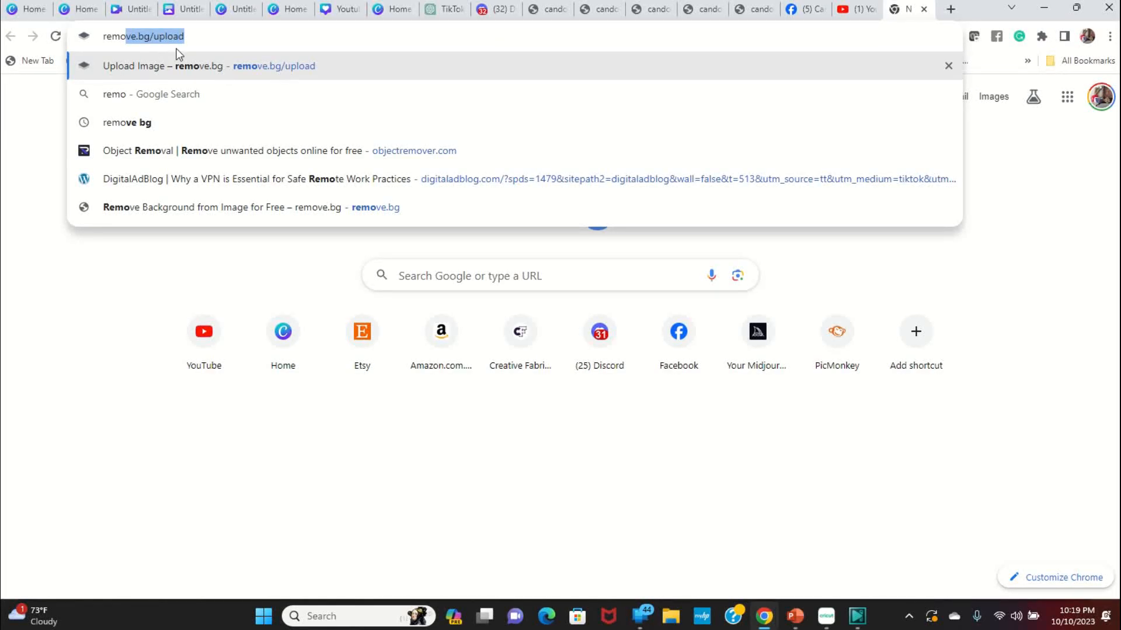
pyautogui.press('Return')
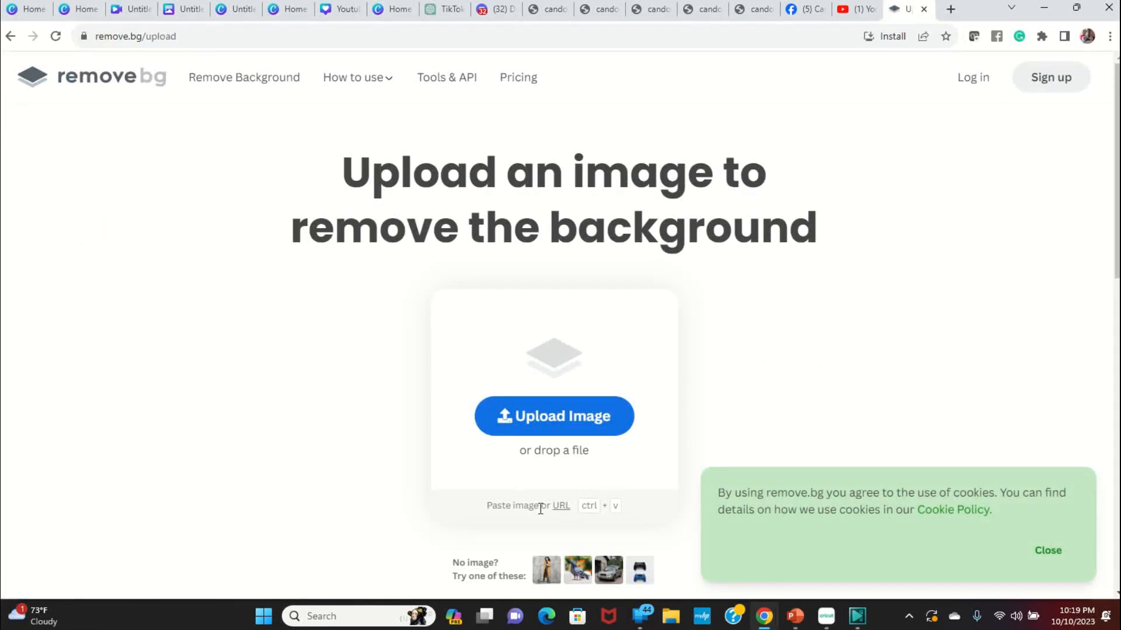
pyautogui.click(582, 439)
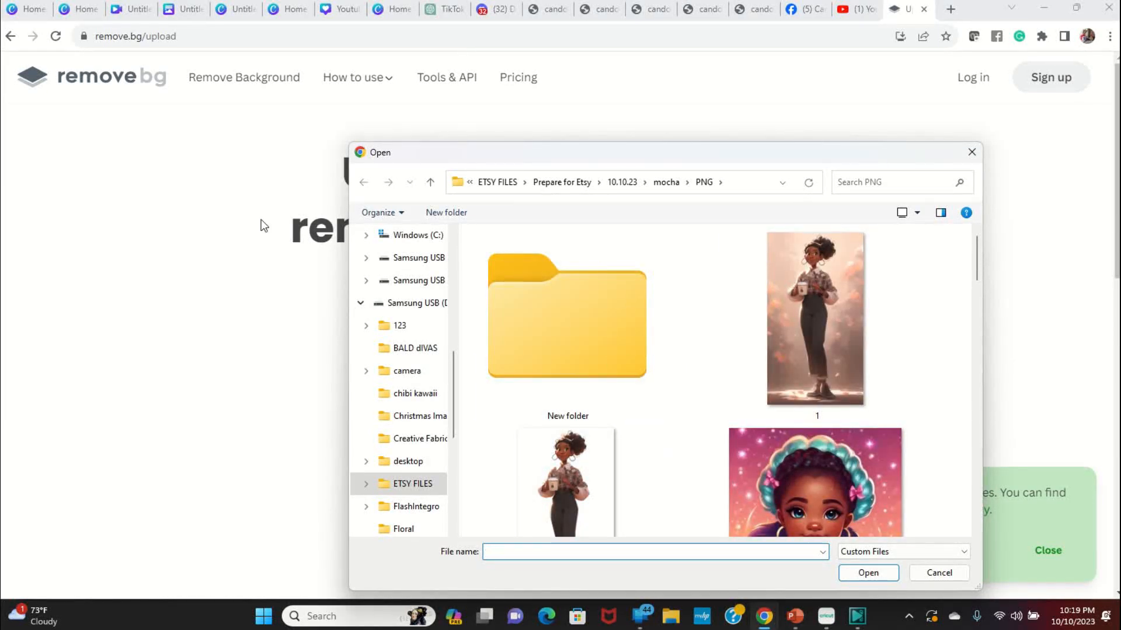
pyautogui.click(972, 152)
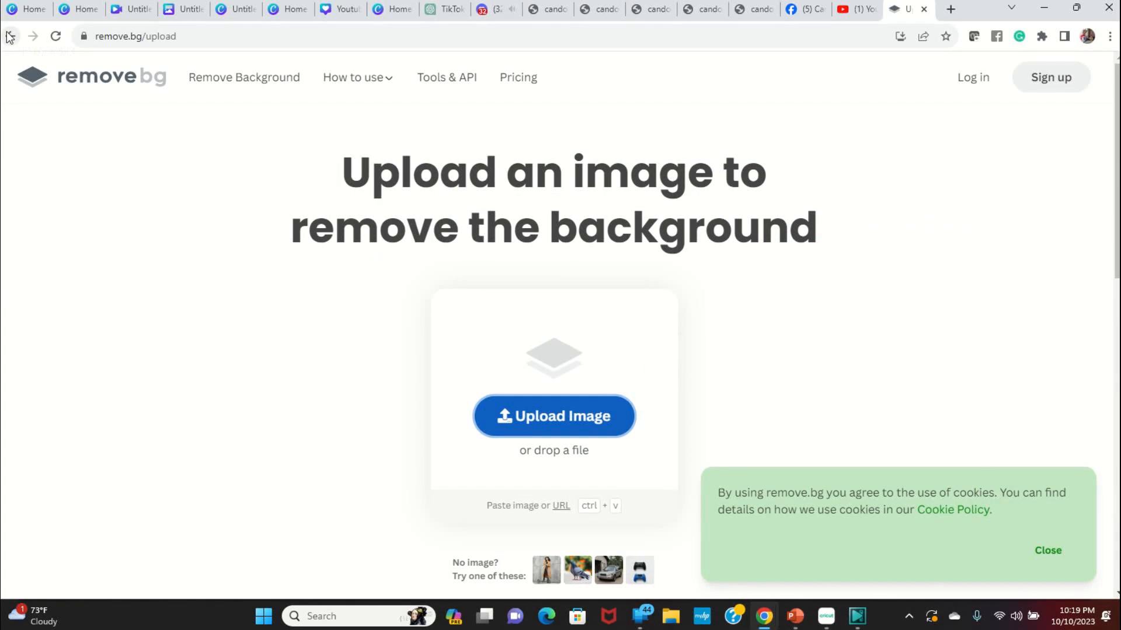
pyautogui.click(130, 9)
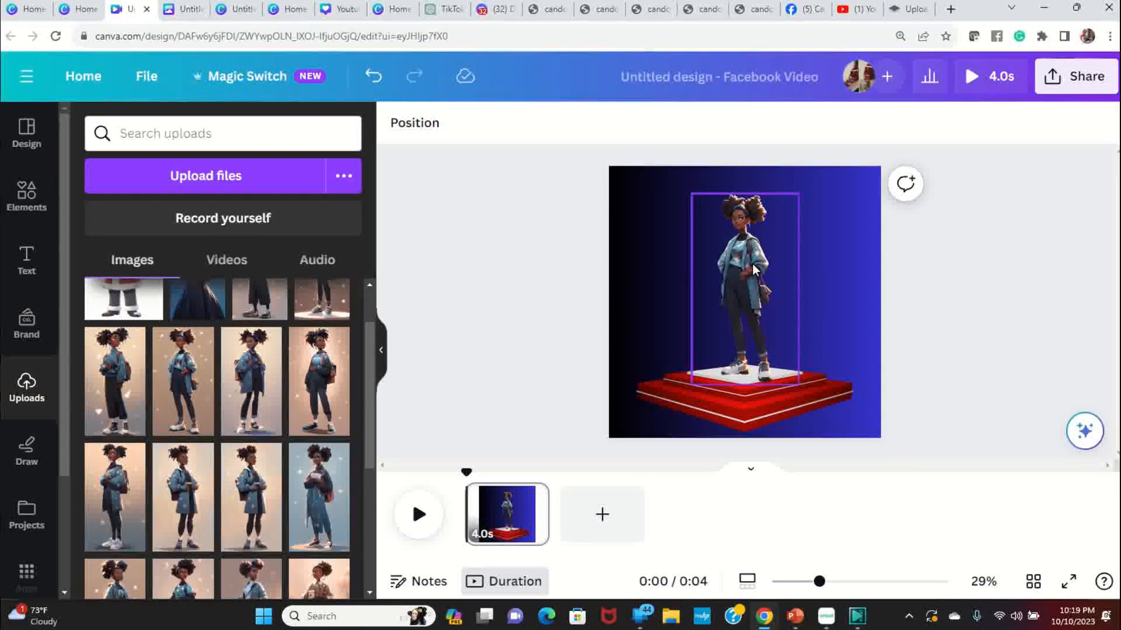
# - Shift the cut-out girl slightly to the left on the platform
pyautogui.click(753, 286)
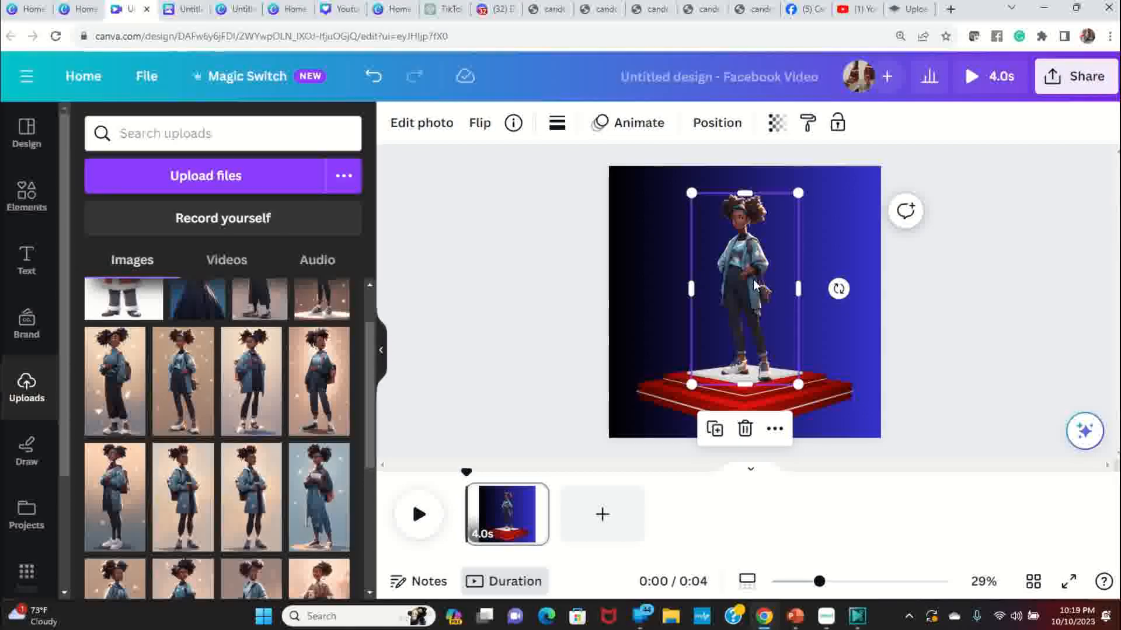
pyautogui.click(537, 295)
pyautogui.moveTo(760, 264); pyautogui.dragTo(750, 263)
pyautogui.click(1005, 272)
# - Look through the uploaded images for another character picture
pyautogui.scroll(-10, 197, 455)
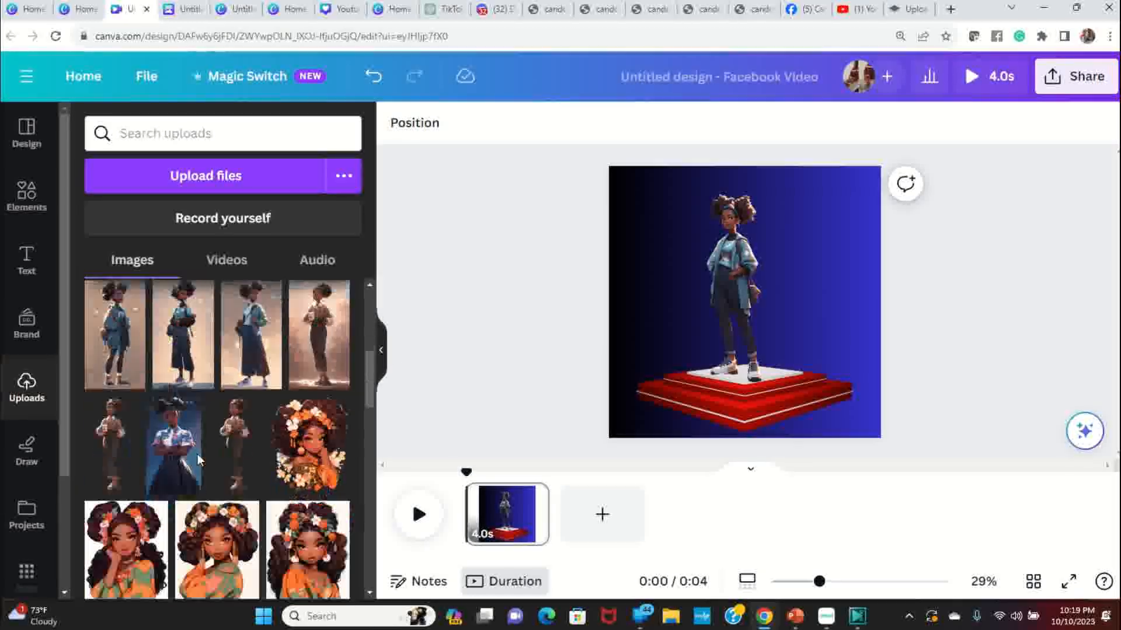
pyautogui.scroll(-8, 200, 461)
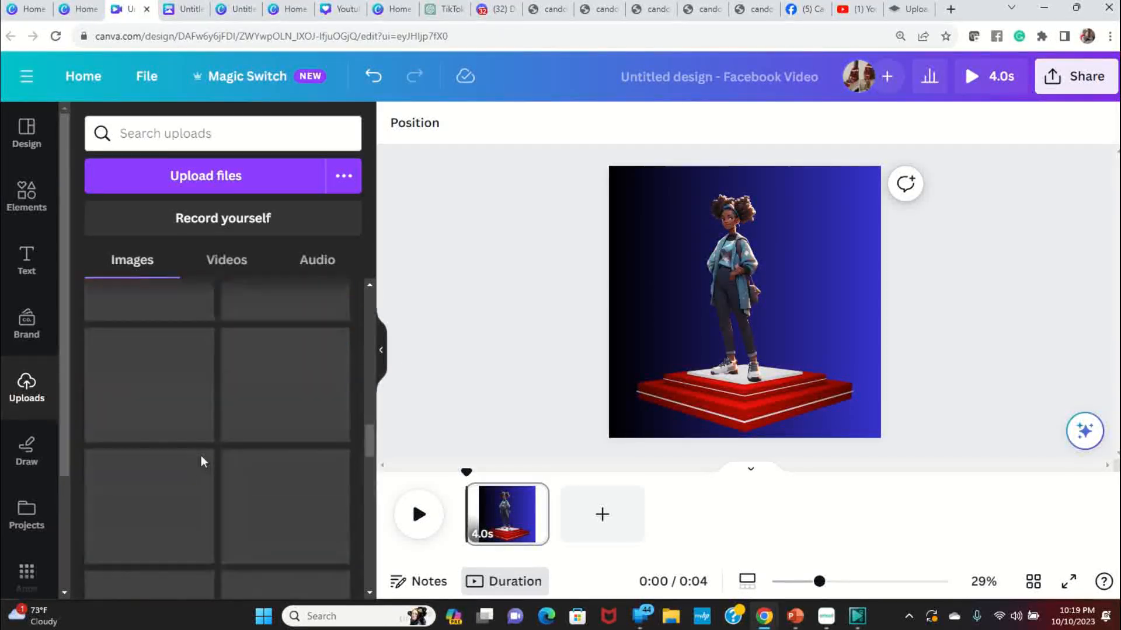
pyautogui.scroll(-10, 200, 462)
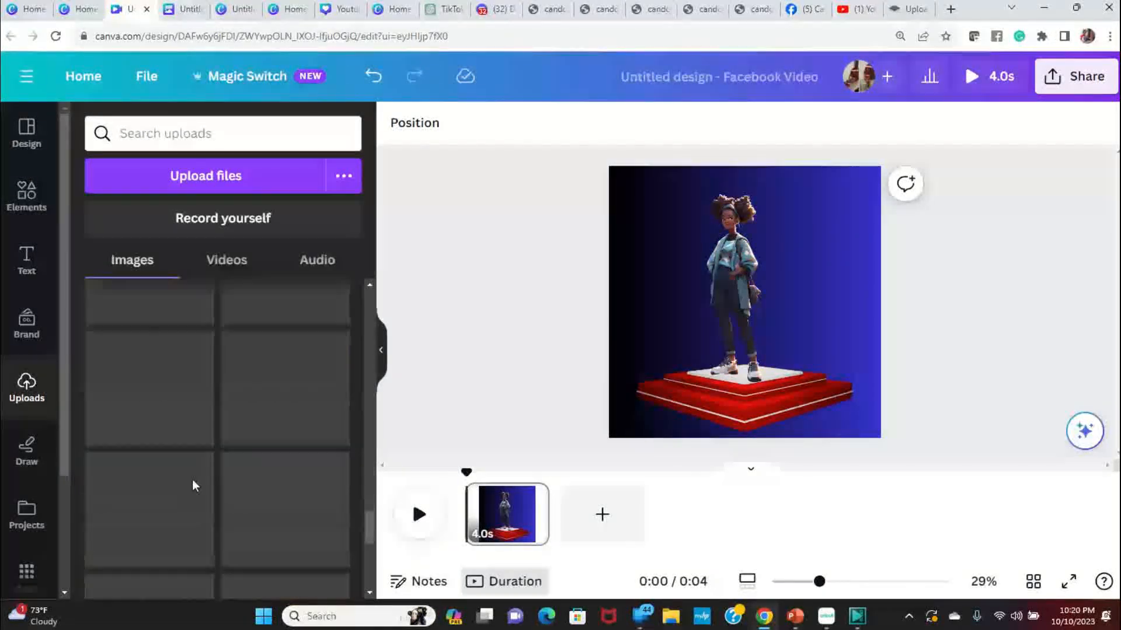
pyautogui.scroll(-10, 198, 490)
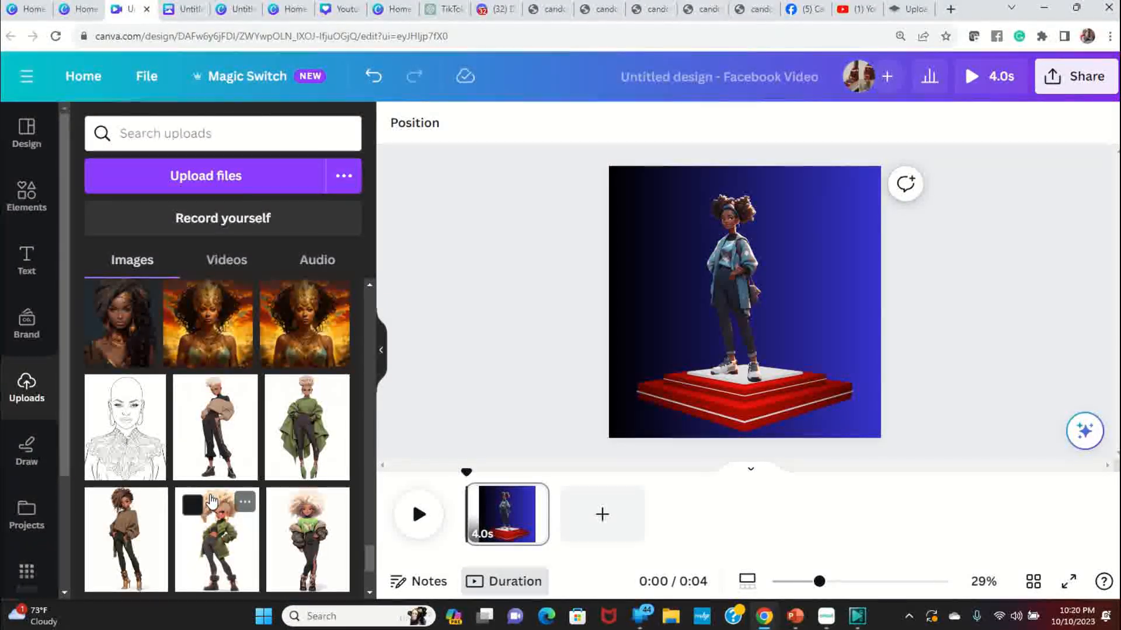
pyautogui.scroll(-3, 211, 501)
pyautogui.scroll(-10, 214, 503)
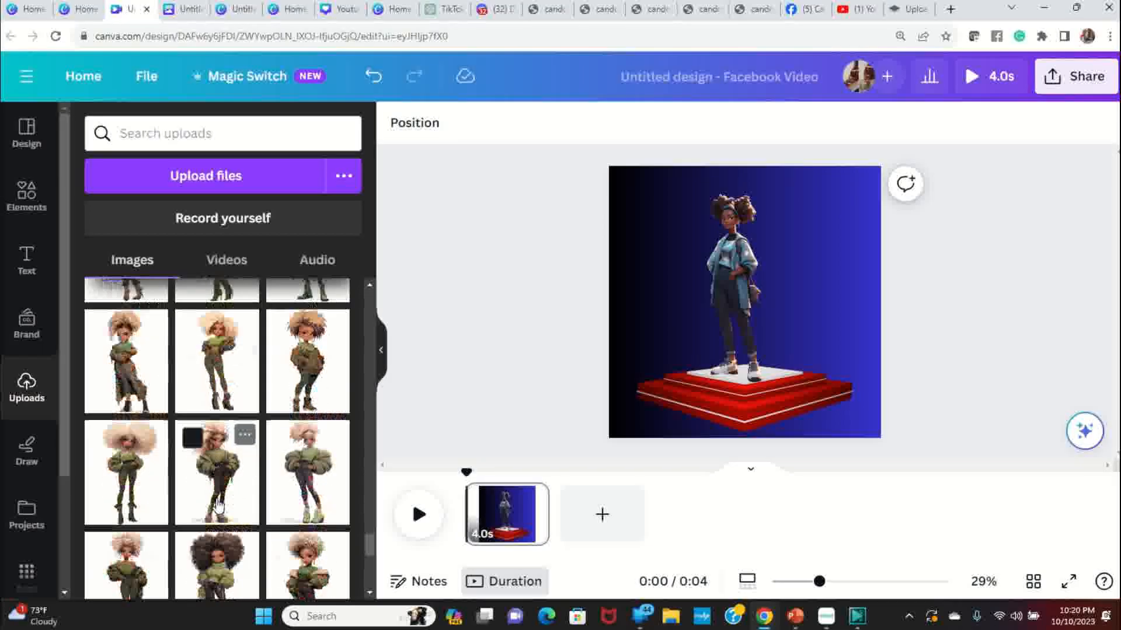
pyautogui.scroll(-2, 216, 498)
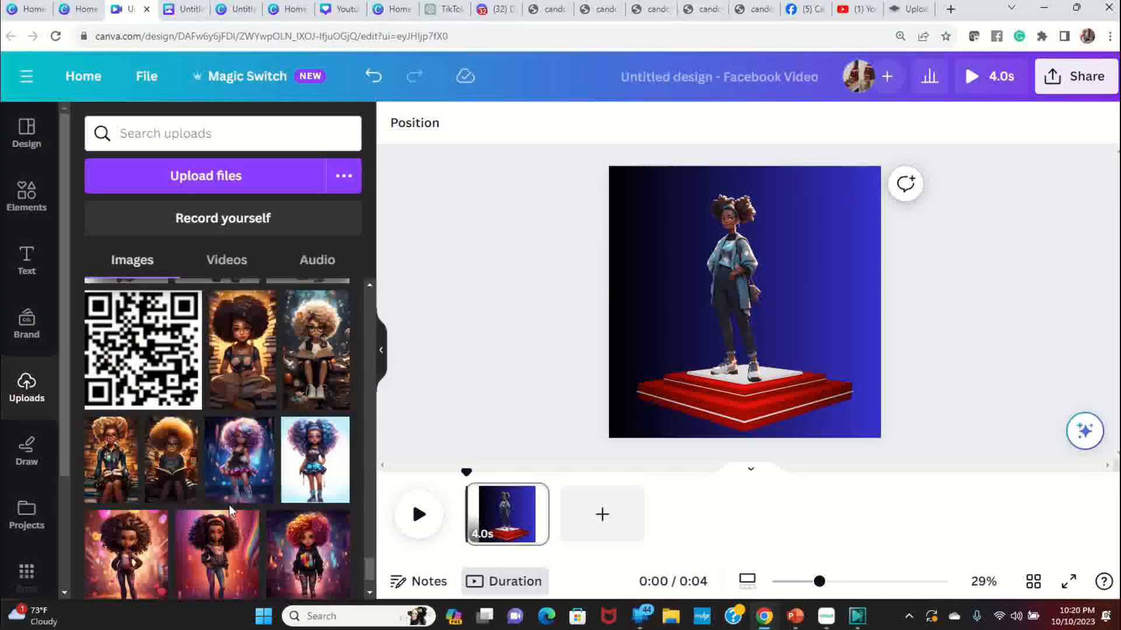
pyautogui.scroll(-3, 228, 505)
pyautogui.scroll(-6, 233, 511)
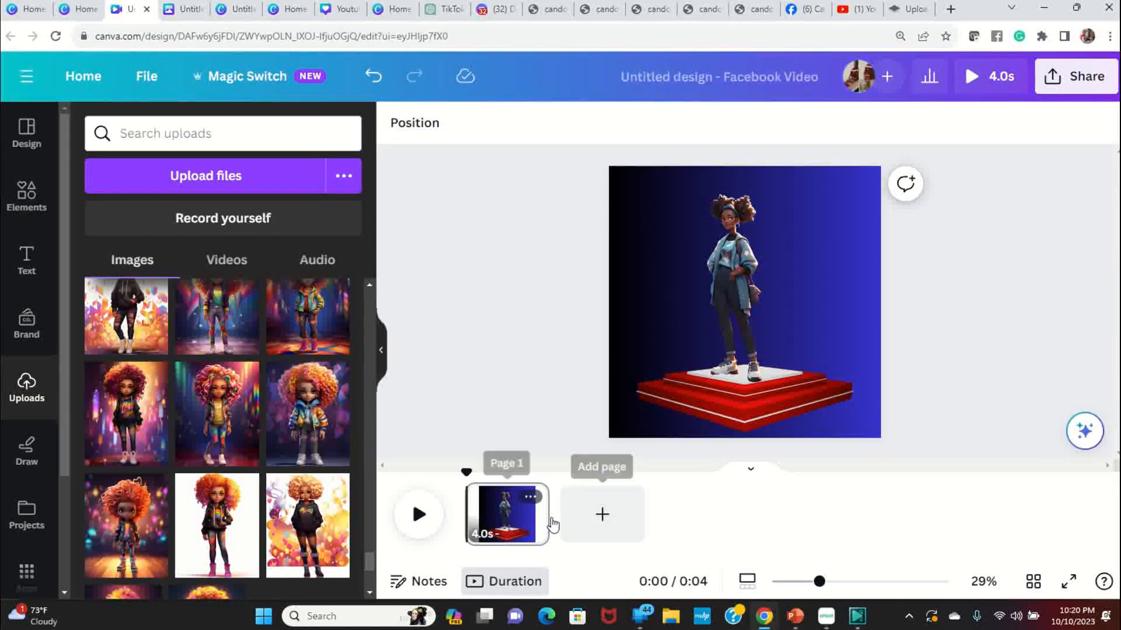
# - Duplicate page 1 and delete the girl's image from the copy, keeping the platform and gradient background
pyautogui.click(533, 497)
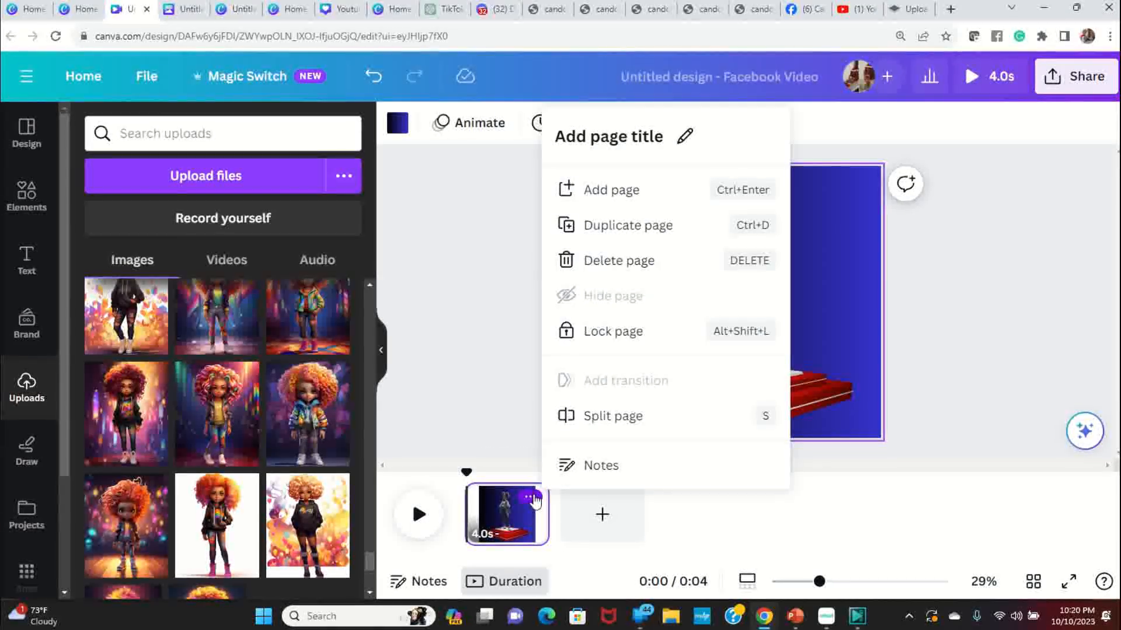
pyautogui.click(629, 227)
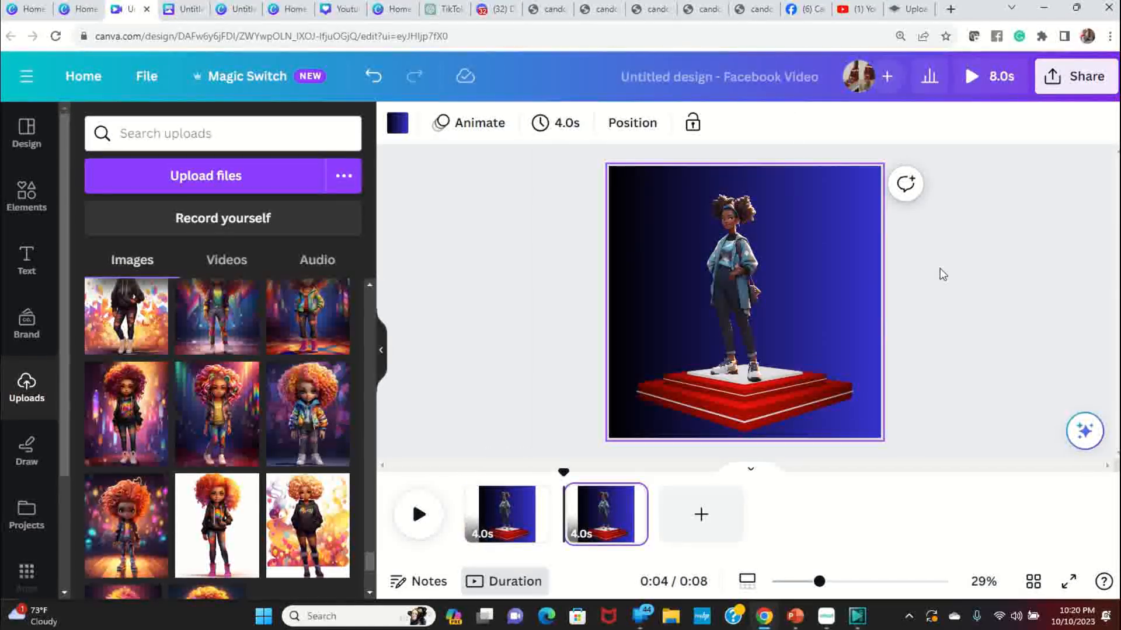
pyautogui.click(726, 281)
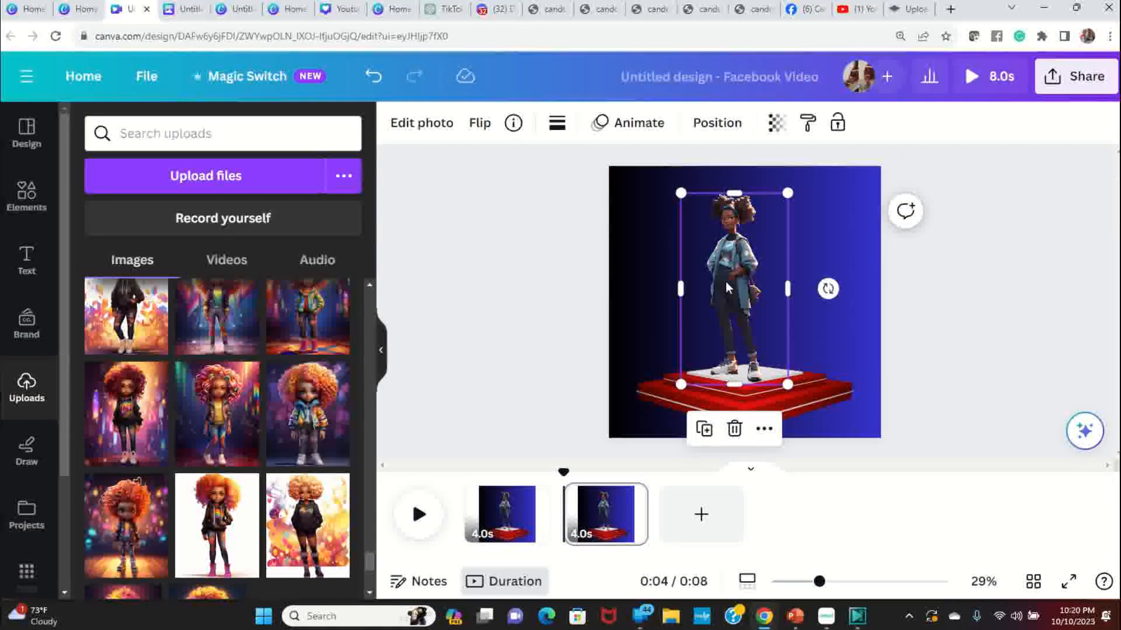
pyautogui.press('Delete')
# - Search the elements library for "frame" across all element types
pyautogui.click(125, 134)
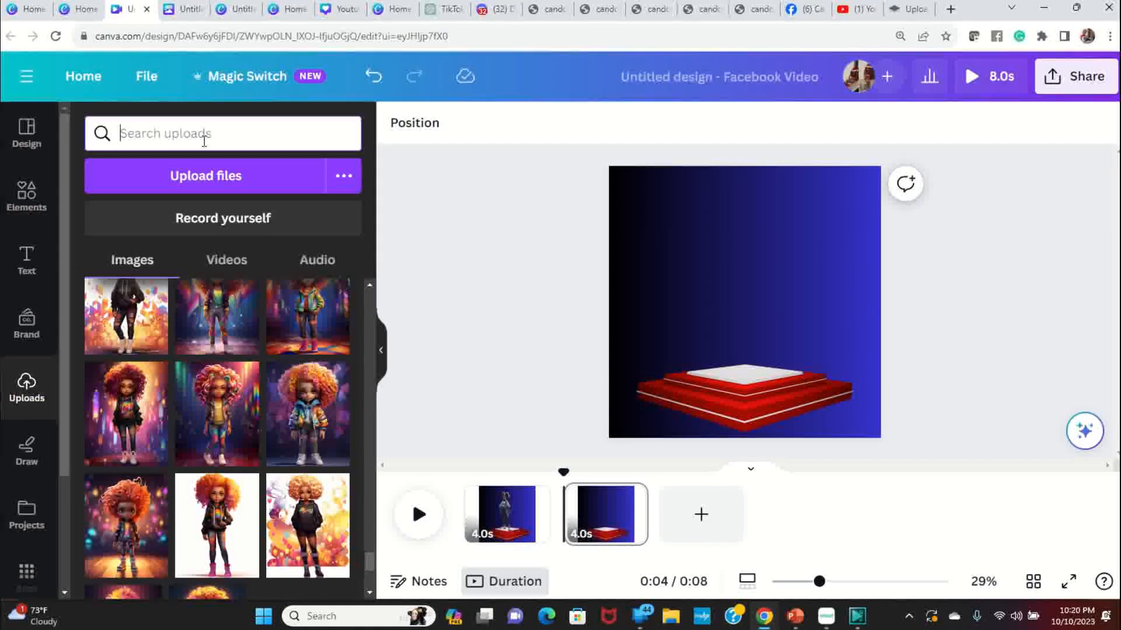
pyautogui.click(26, 195)
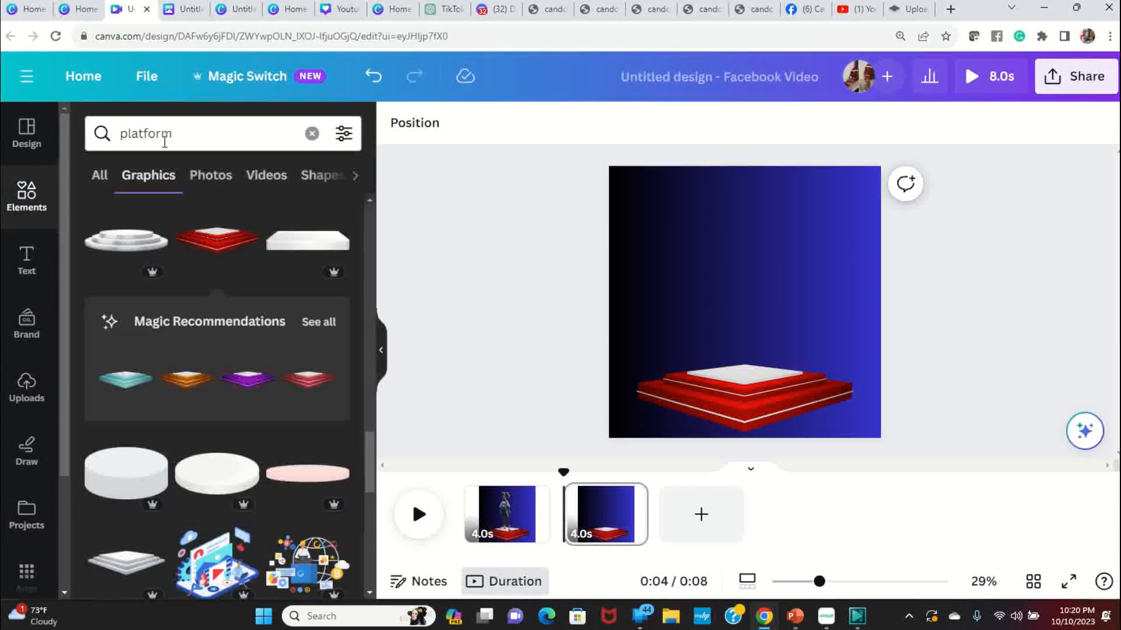
pyautogui.click(165, 140)
pyautogui.press('Return')
pyautogui.moveTo(193, 136); pyautogui.dragTo(93, 139)
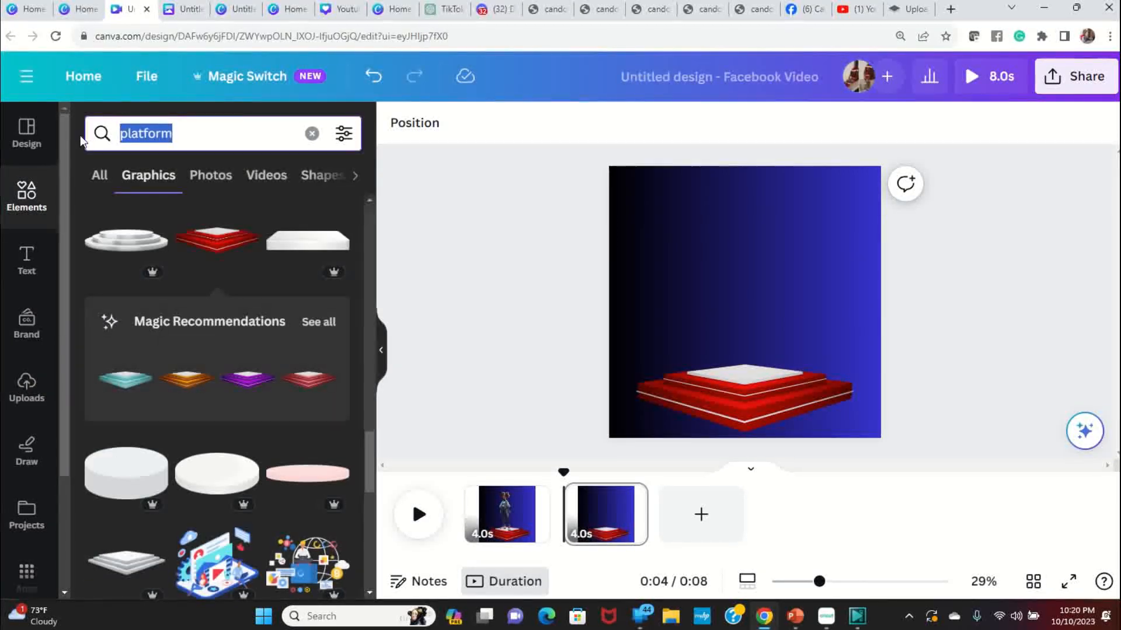
pyautogui.write('fra')
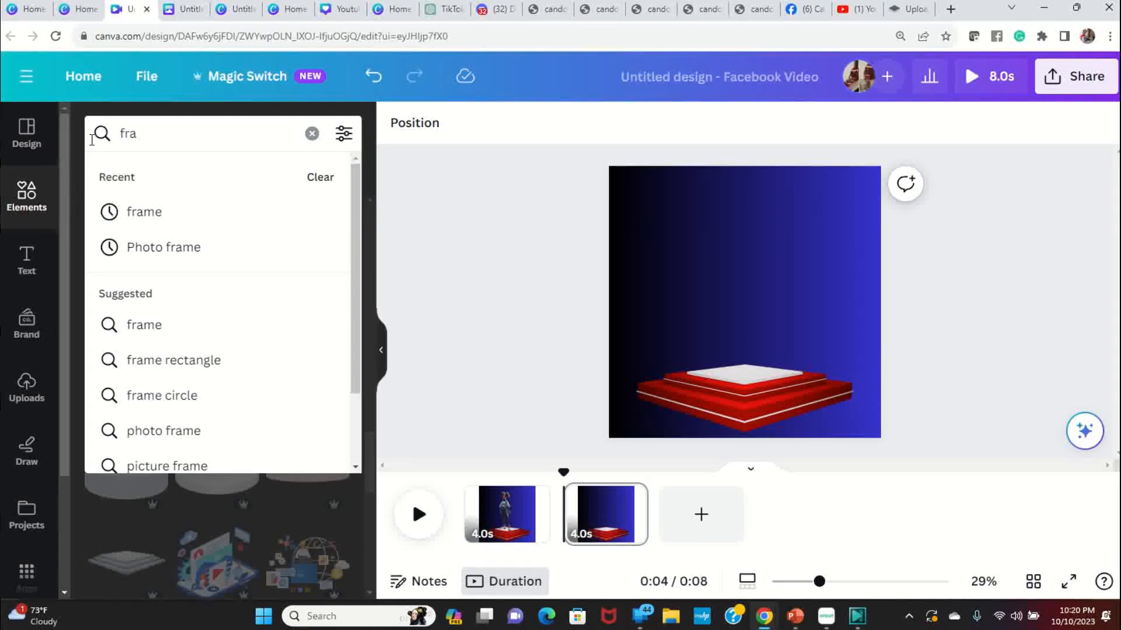
pyautogui.click(187, 213)
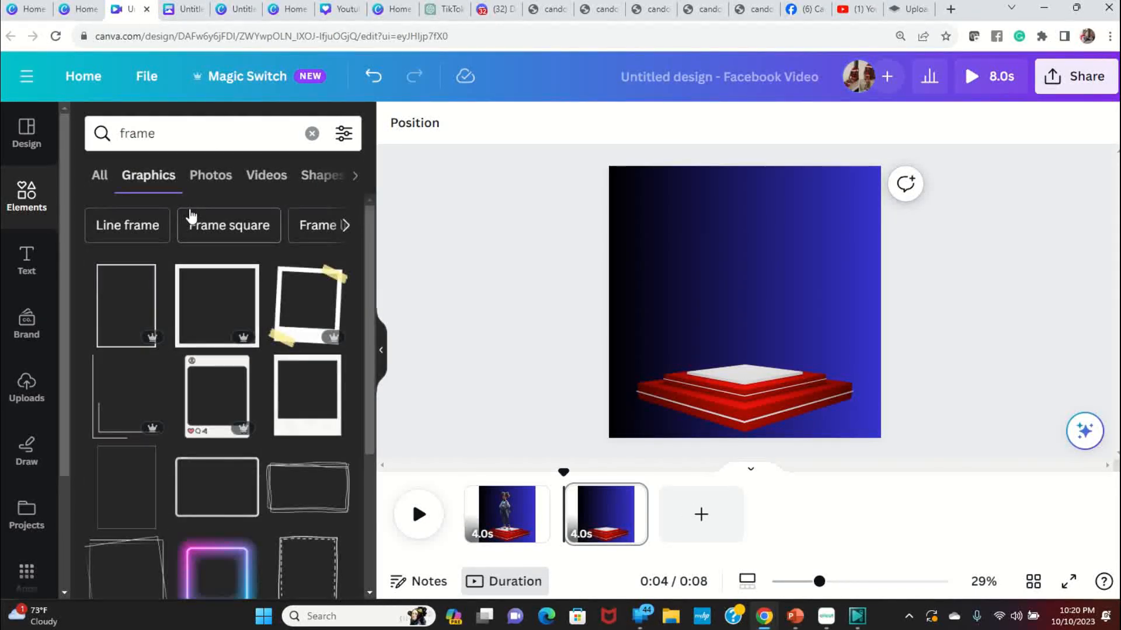
pyautogui.click(104, 184)
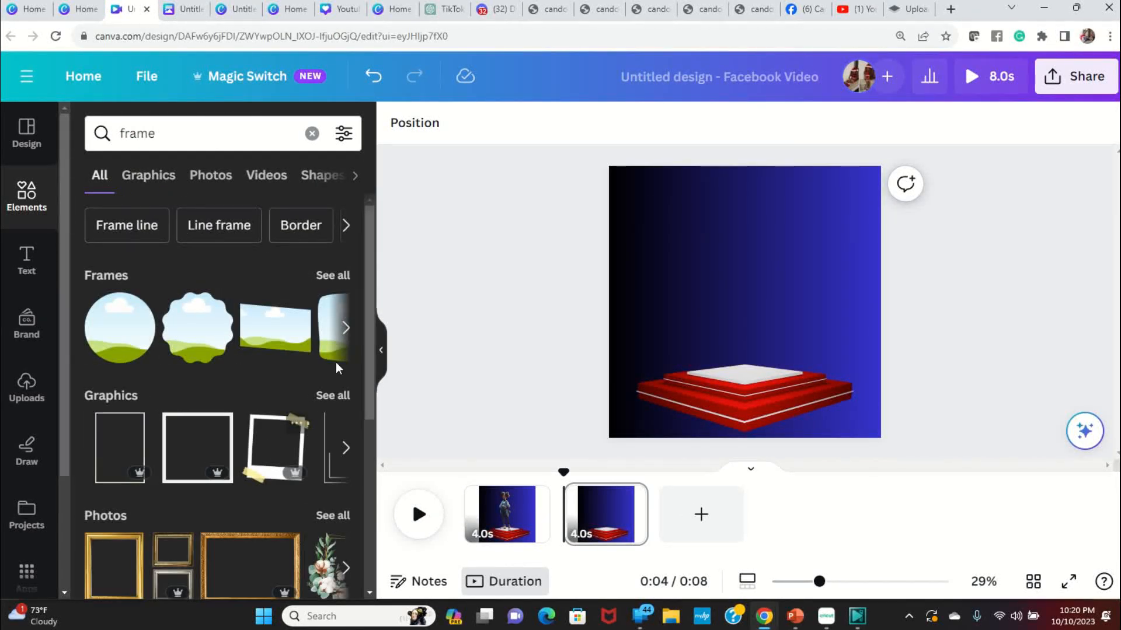
# - Add the portrait frame with rounded corners and a border from the full frames collection, and stand it centred on the platform
pyautogui.click(346, 327)
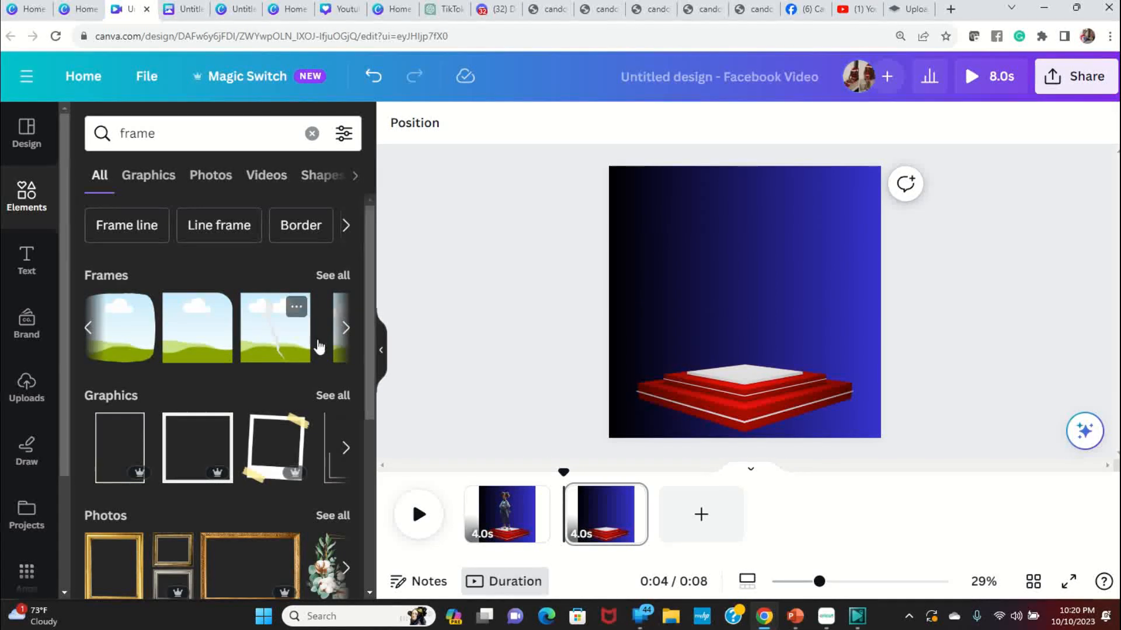
pyautogui.click(346, 331)
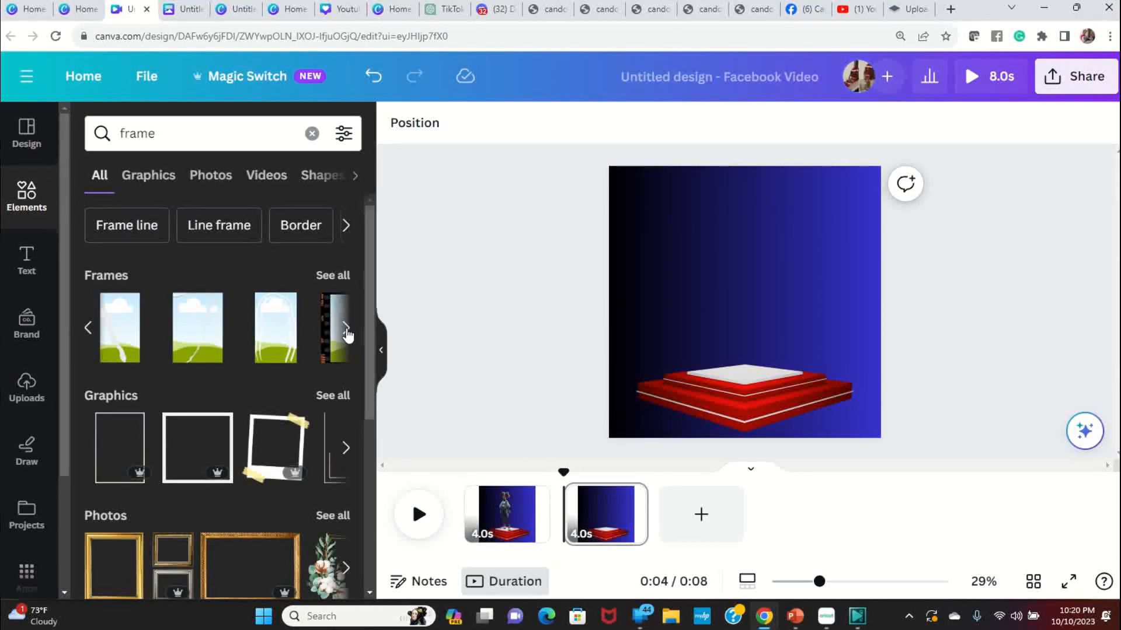
pyautogui.click(346, 331)
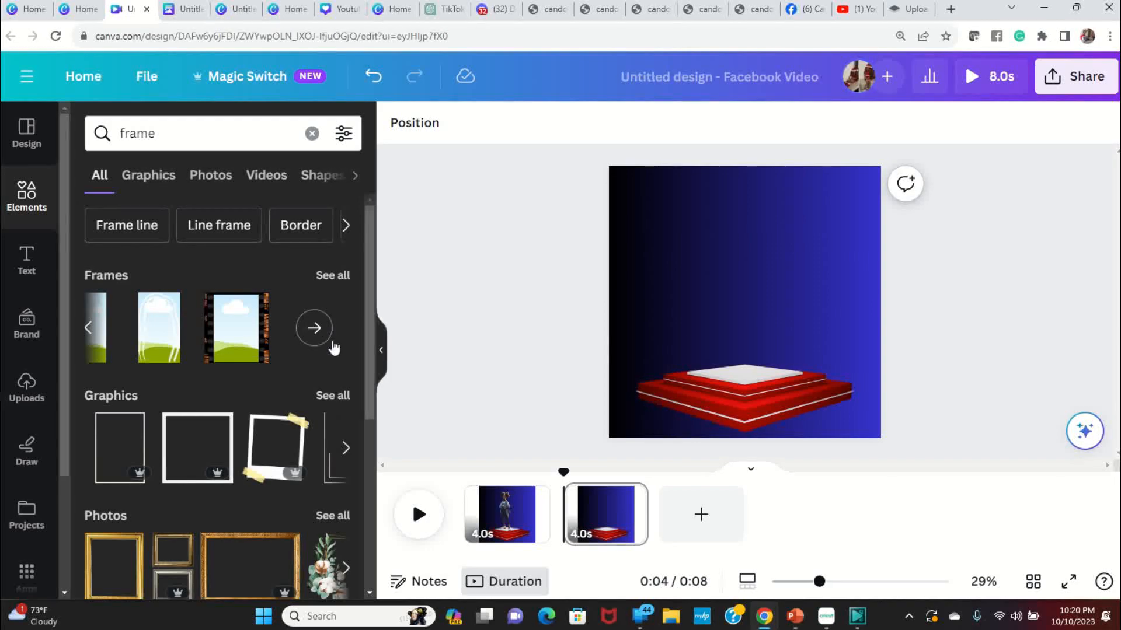
pyautogui.click(333, 276)
pyautogui.scroll(-1, 303, 375)
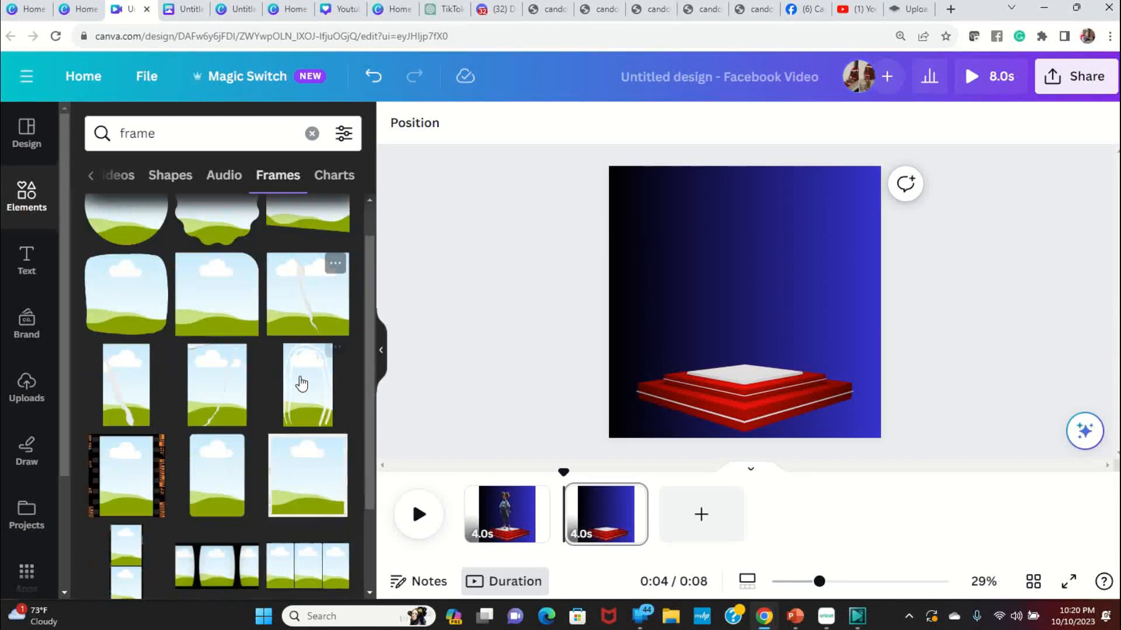
pyautogui.scroll(-5, 302, 384)
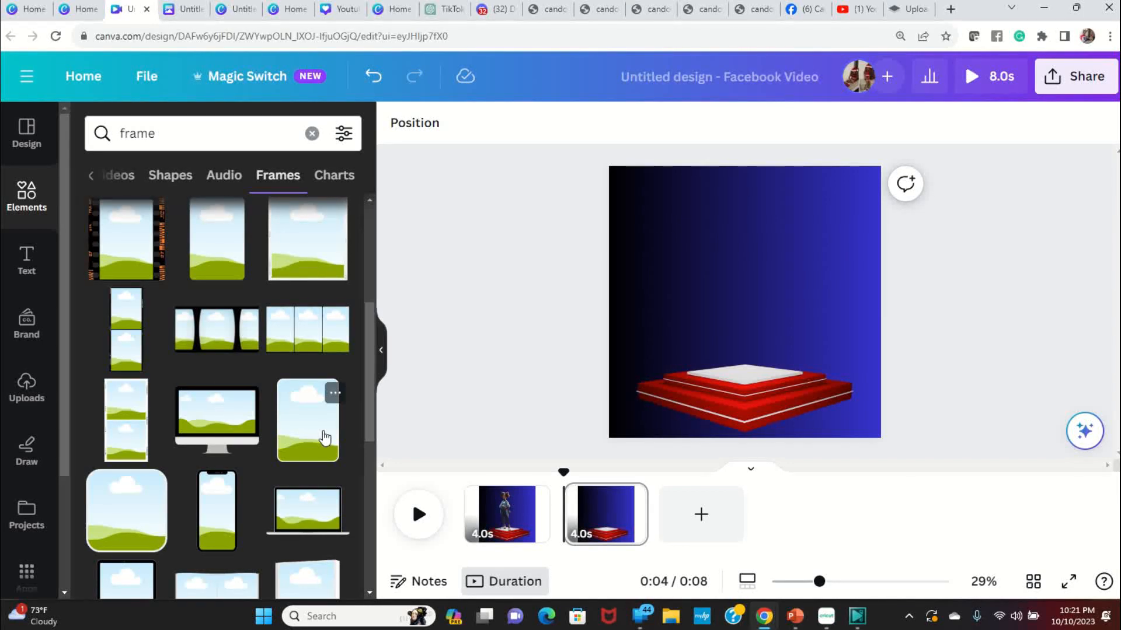
pyautogui.click(325, 438)
pyautogui.moveTo(776, 308); pyautogui.dragTo(773, 277)
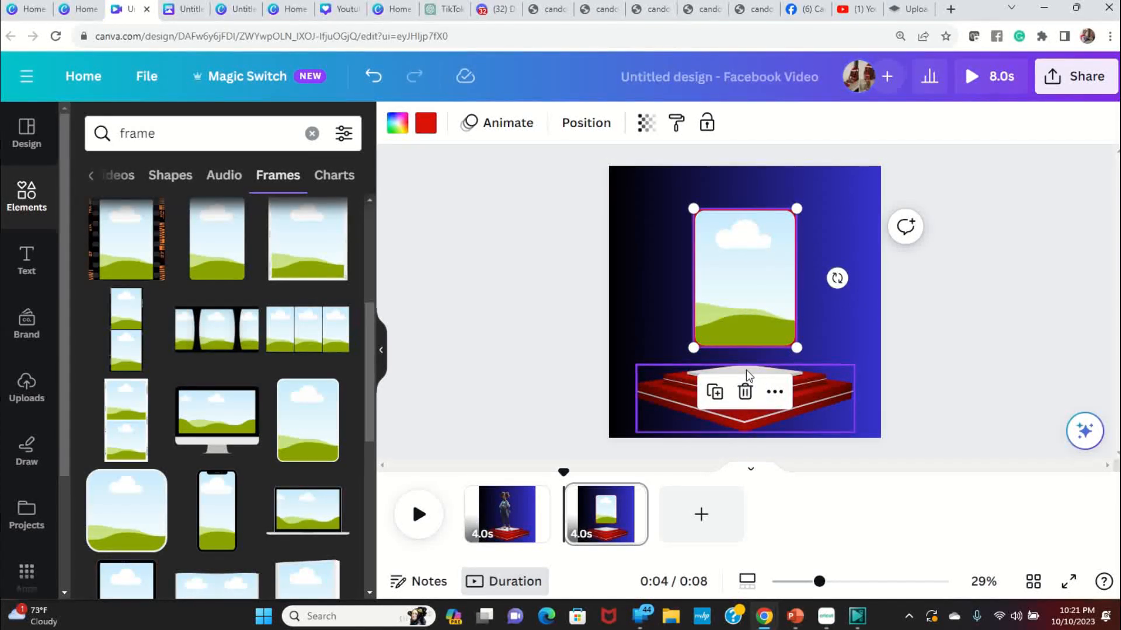
pyautogui.moveTo(756, 281); pyautogui.dragTo(756, 319)
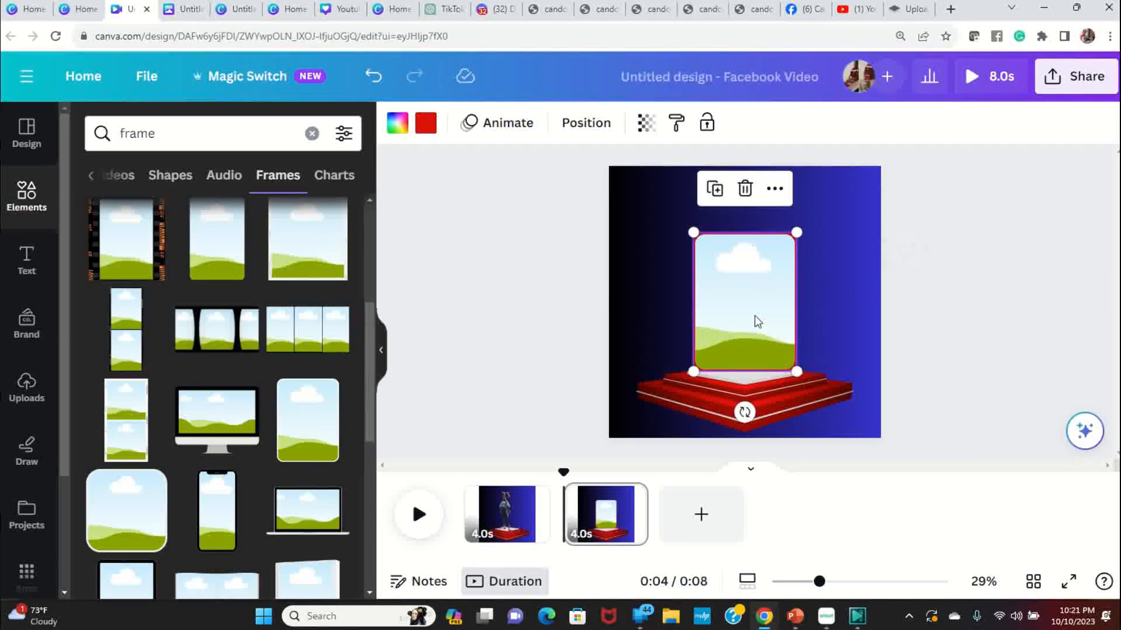
# - Fill the frame with the uploaded picture of the curly orange-haired girl in a black hoodie on a colourful splashed background
pyautogui.click(25, 388)
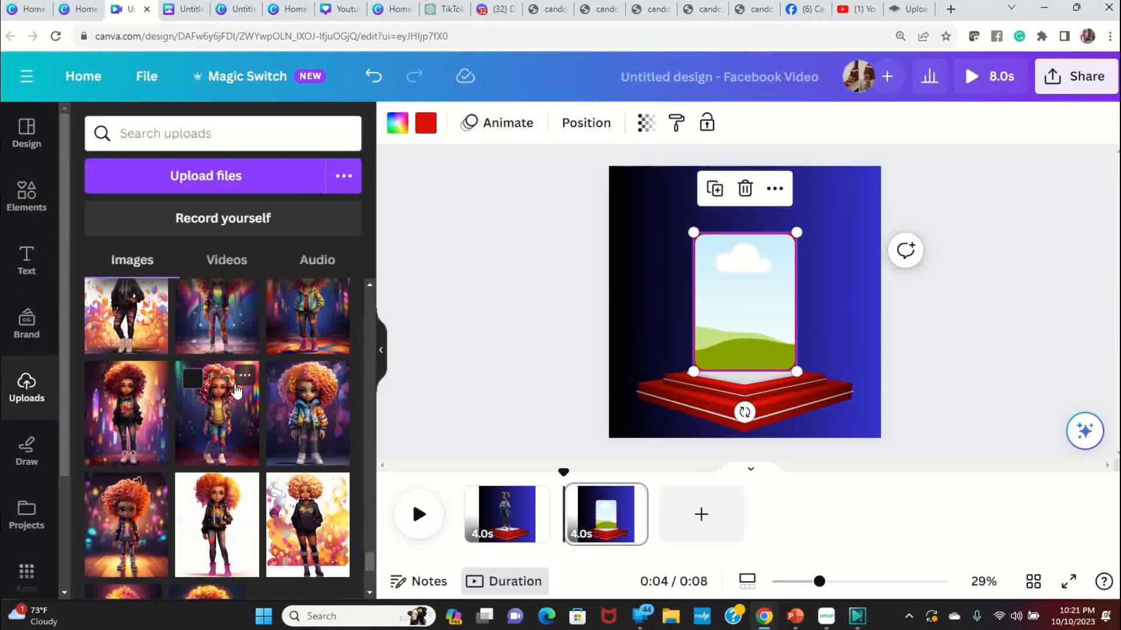
pyautogui.scroll(-5, 234, 385)
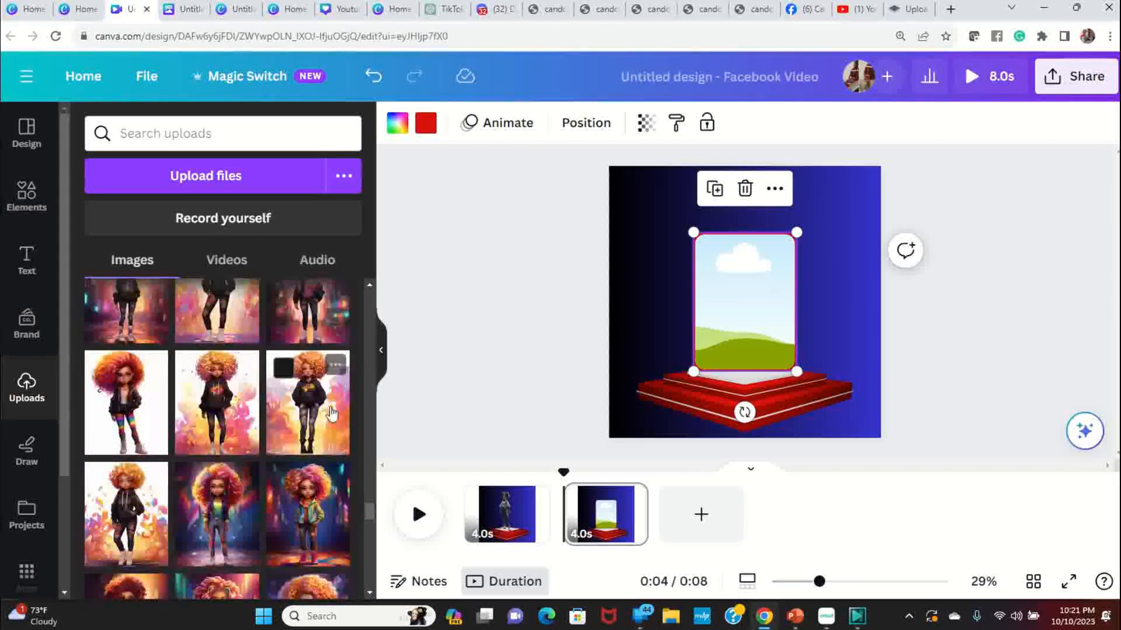
pyautogui.moveTo(306, 416); pyautogui.dragTo(704, 314)
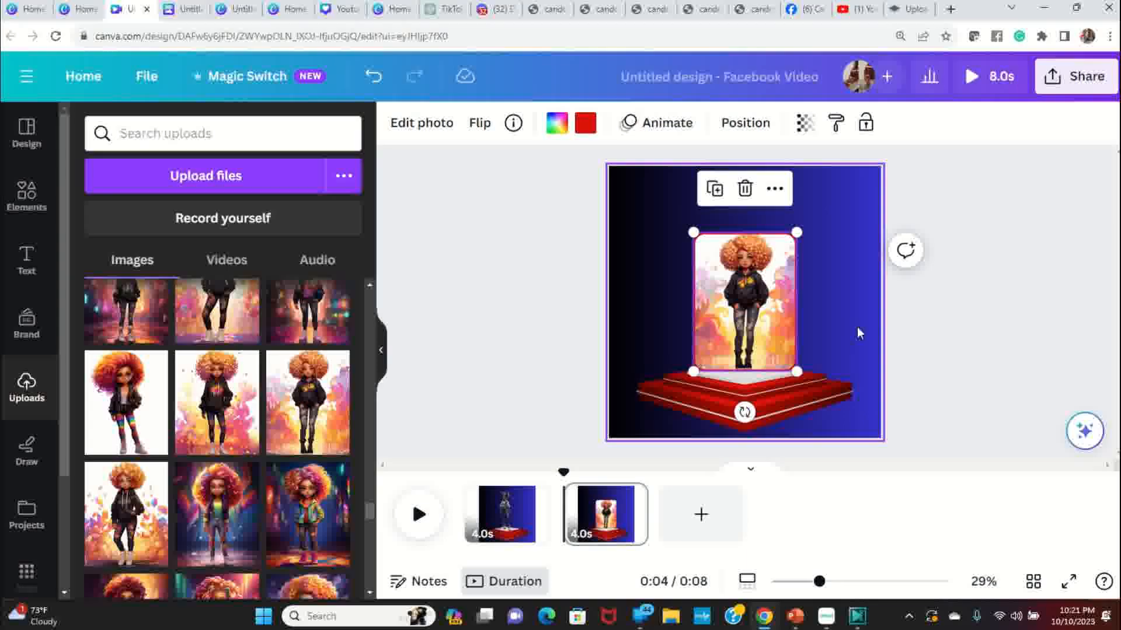
pyautogui.click(947, 326)
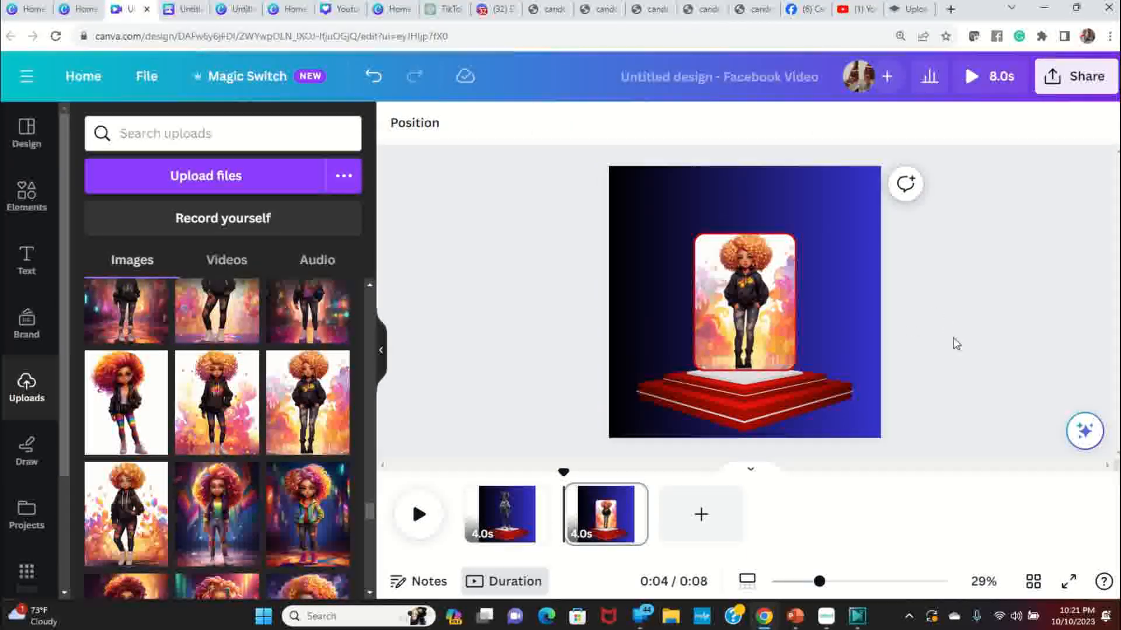
# - Remove the background from the framed picture of the orange-haired girl on page 2
pyautogui.click(731, 262)
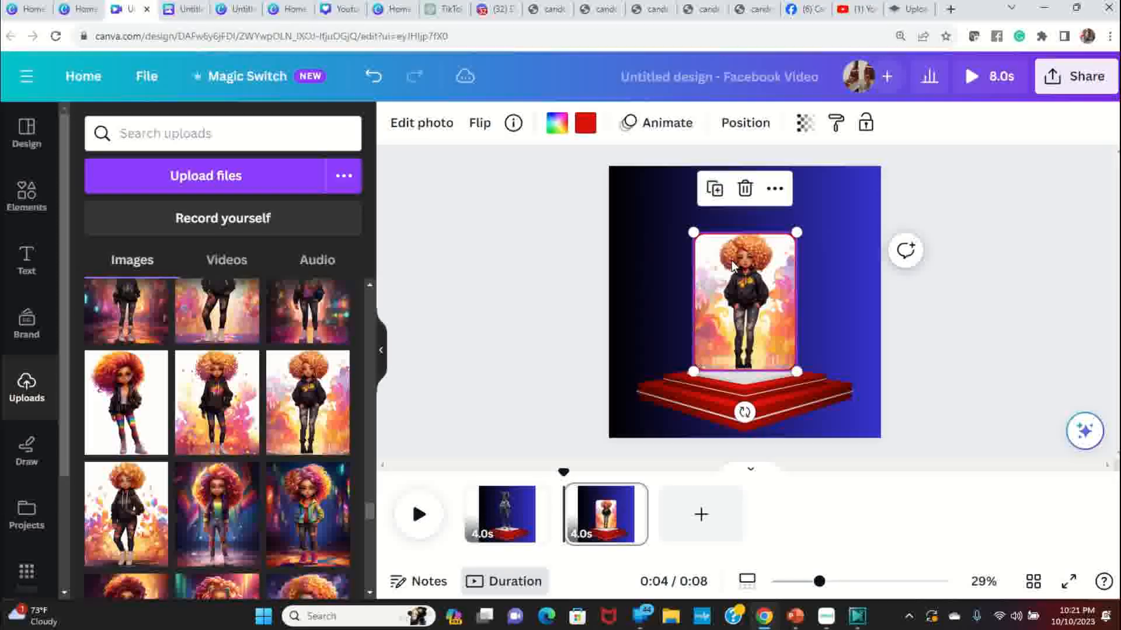
pyautogui.click(423, 124)
pyautogui.click(121, 257)
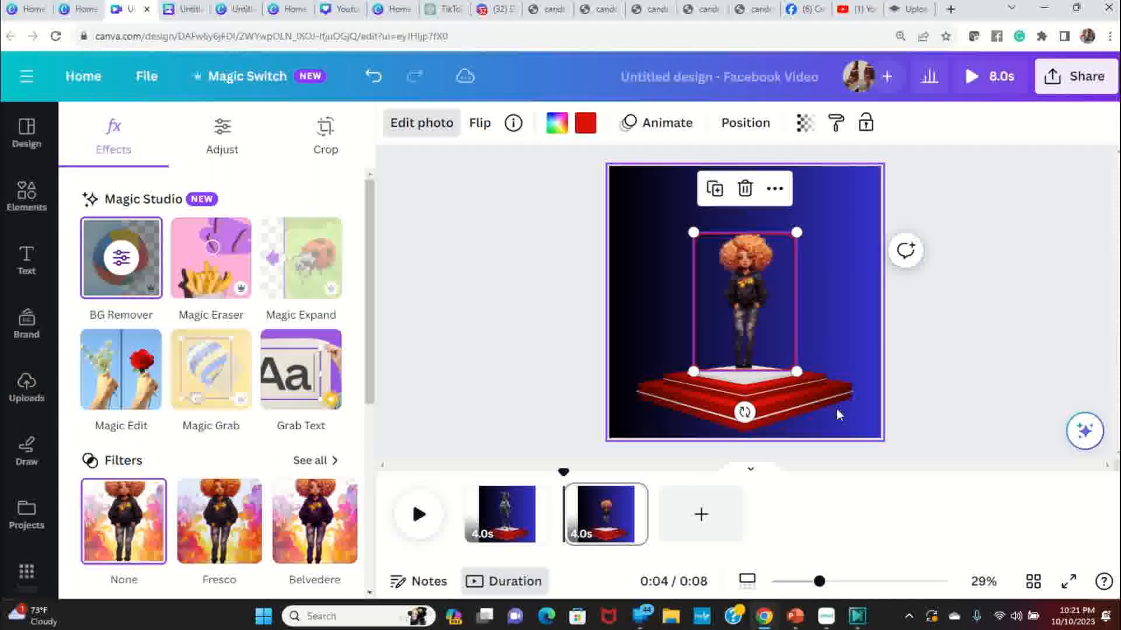
pyautogui.click(987, 363)
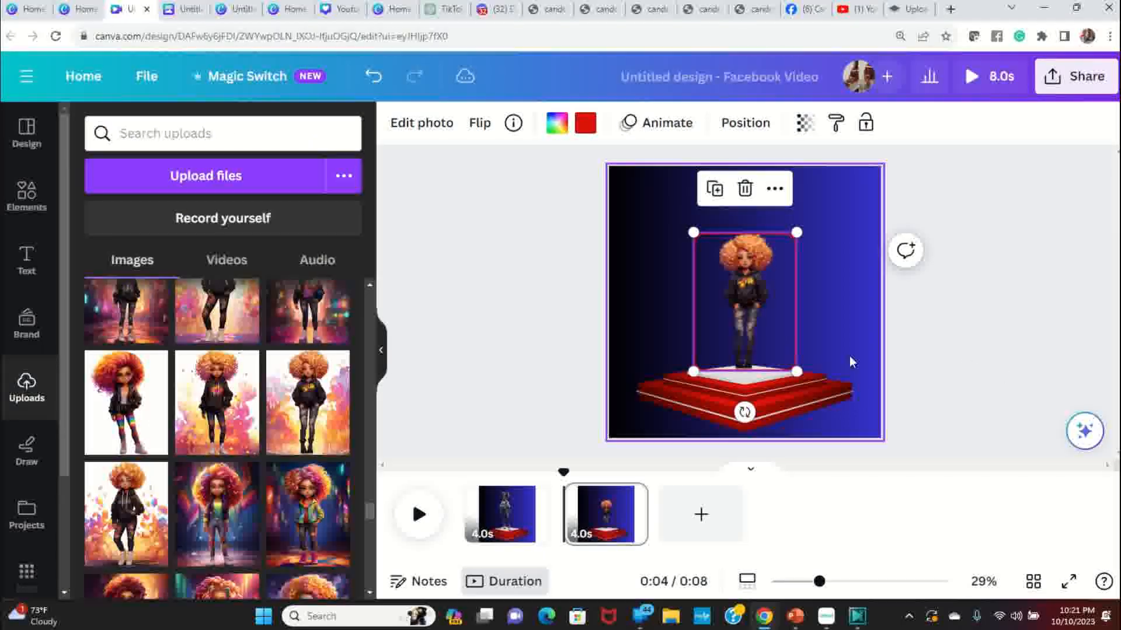
pyautogui.click(1002, 323)
# - Enlarge the red-bordered frame with the girl, centre it on the platform, and preview the video full screen
pyautogui.click(762, 286)
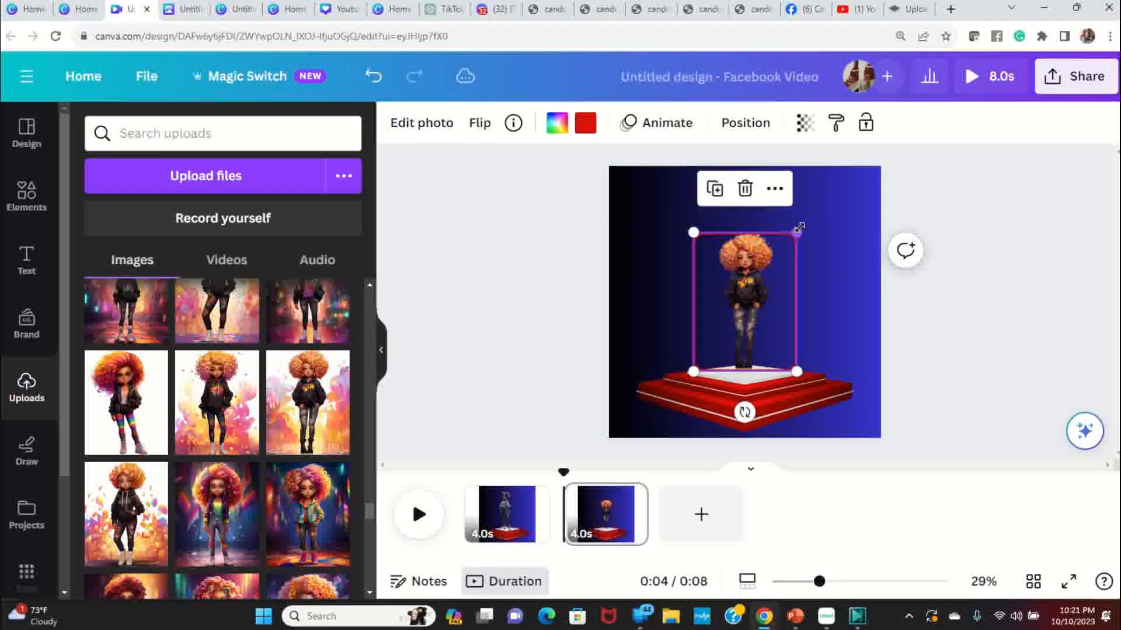
pyautogui.moveTo(794, 229); pyautogui.dragTo(815, 174)
pyautogui.moveTo(778, 283)
pyautogui.mouseDown()
pyautogui.moveTo(768, 278)
pyautogui.moveTo(760, 293)
pyautogui.mouseUp()
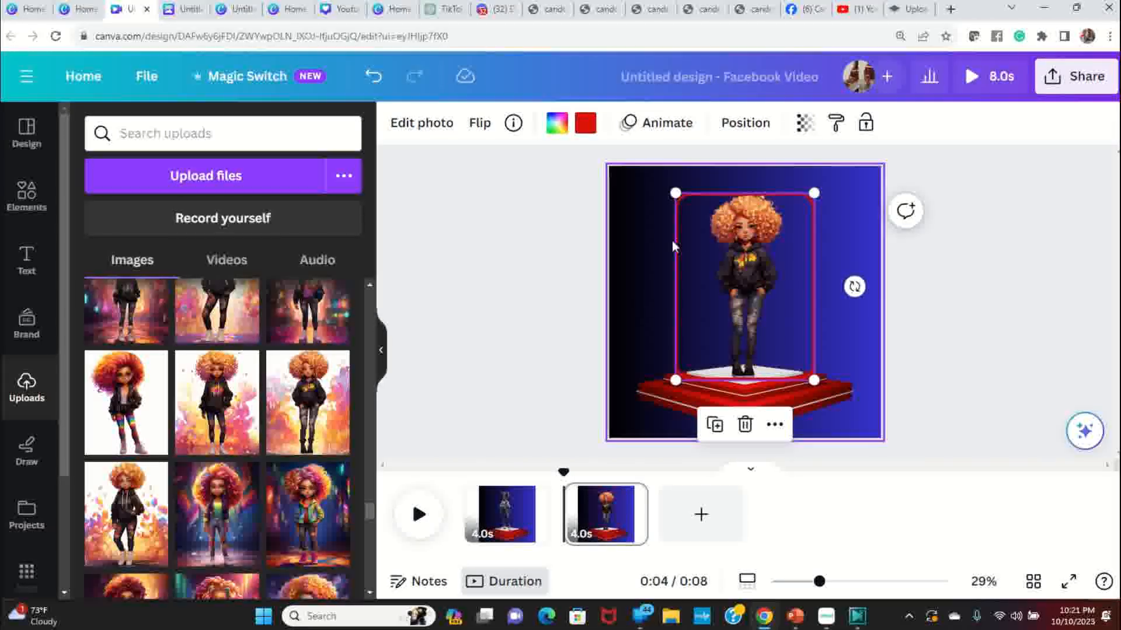
pyautogui.click(969, 349)
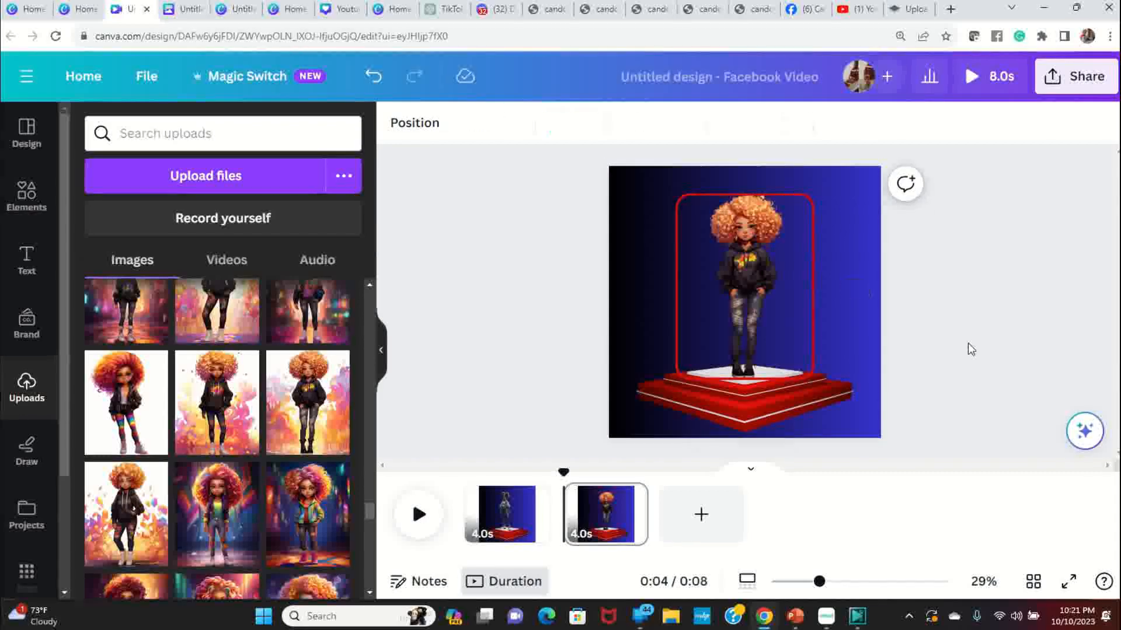
pyautogui.click(739, 271)
pyautogui.click(958, 296)
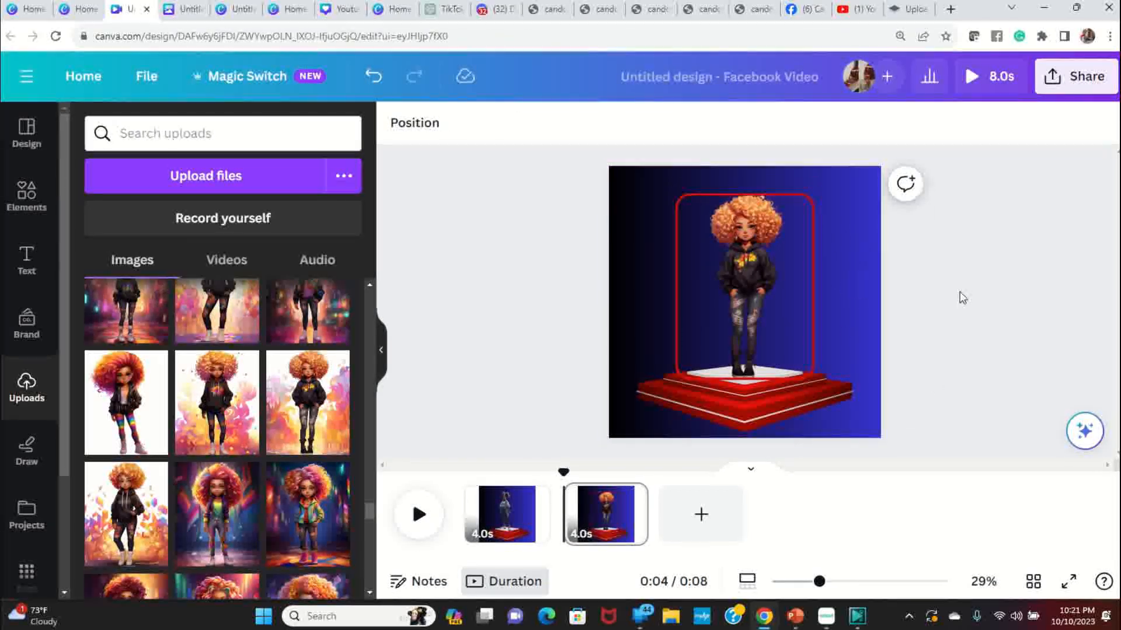
pyautogui.click(1070, 584)
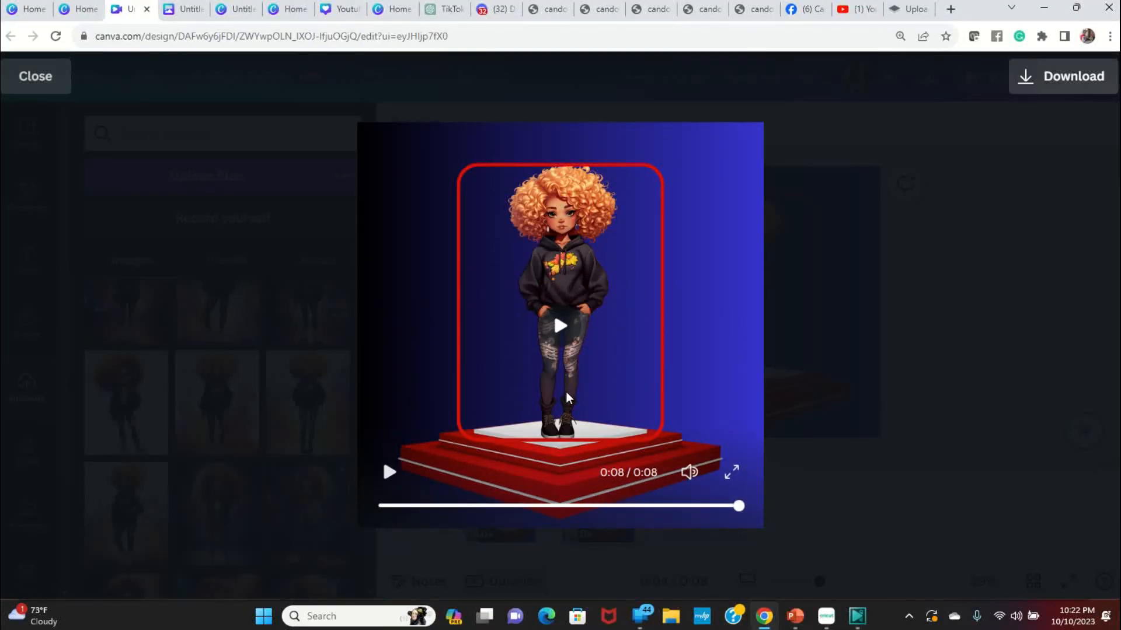
pyautogui.press('Escape')
# - Delete the framed picture and its empty frame, and delete page 2 from the video
pyautogui.click(730, 292)
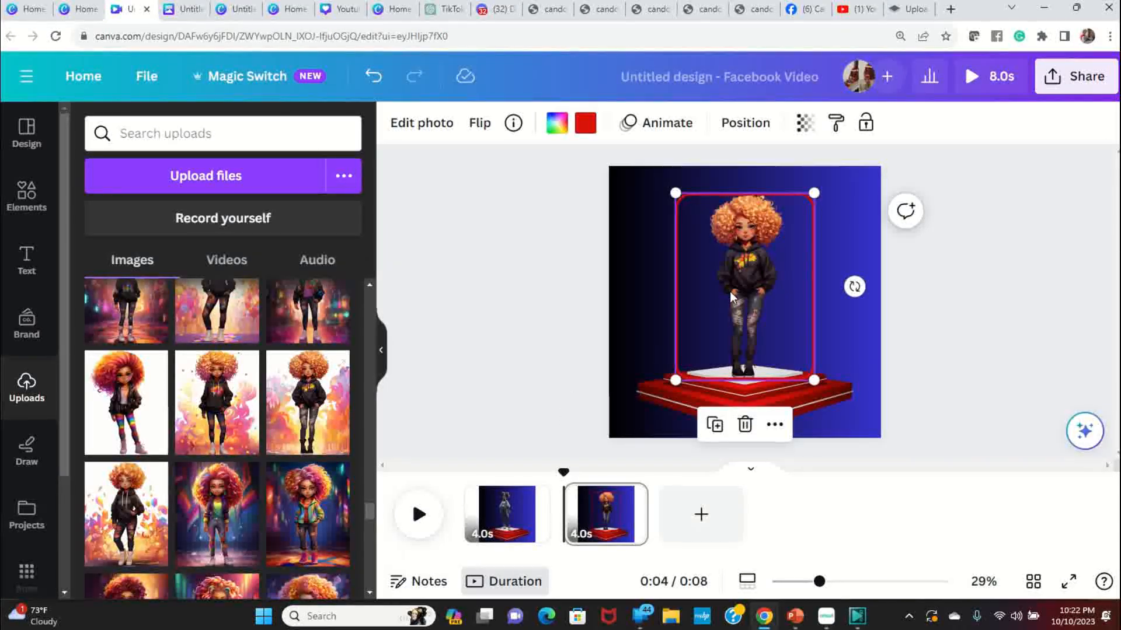
pyautogui.press('Delete')
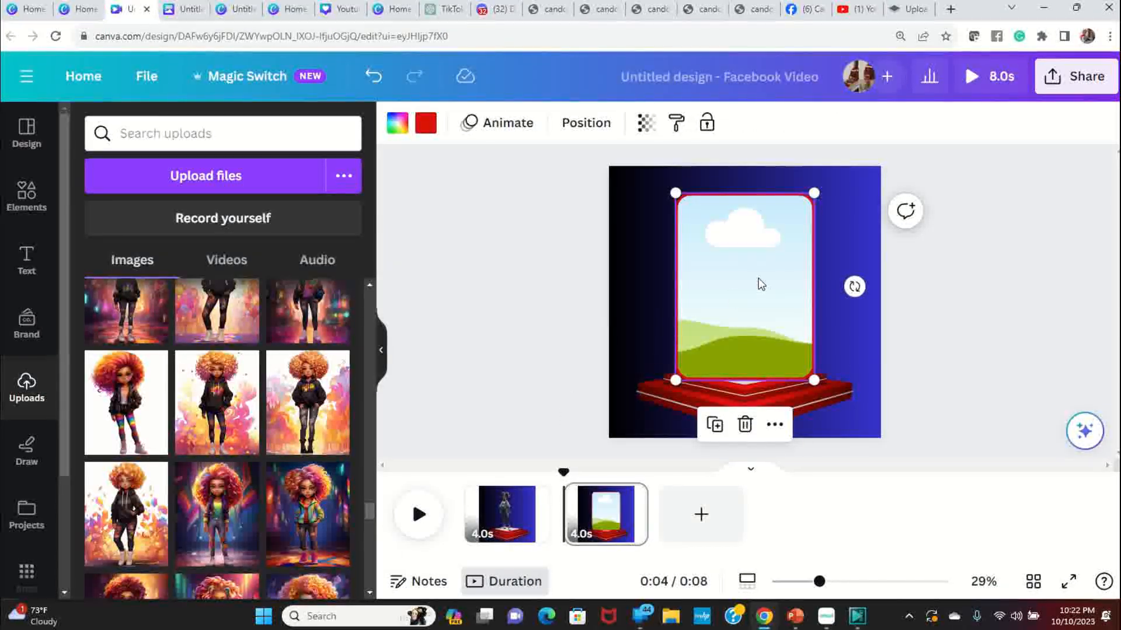
pyautogui.press('Delete')
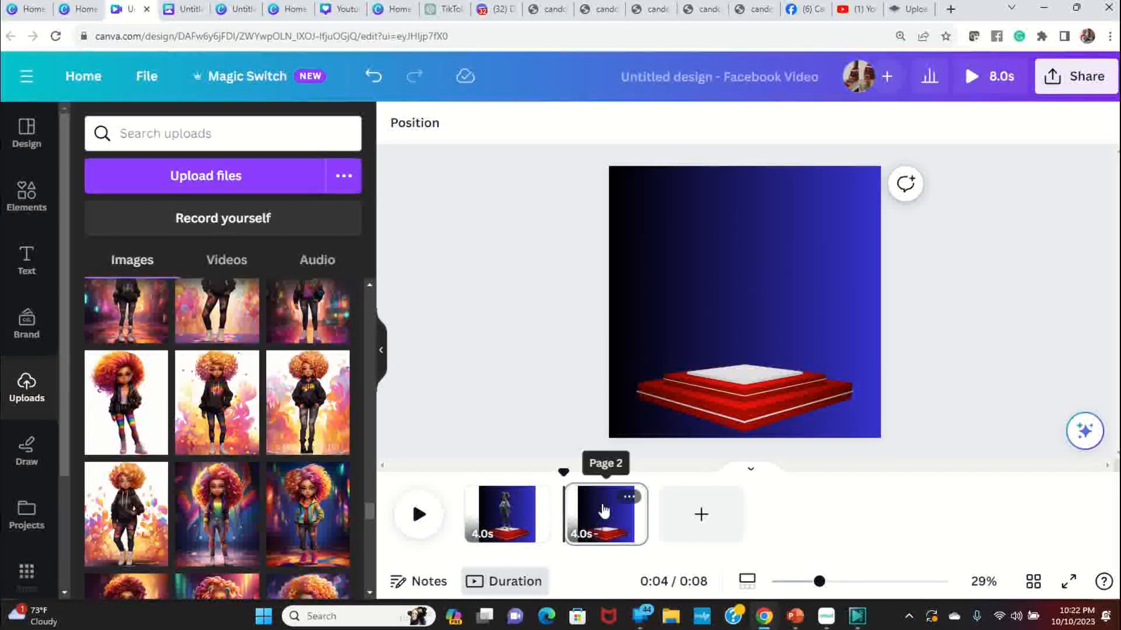
pyautogui.click(629, 498)
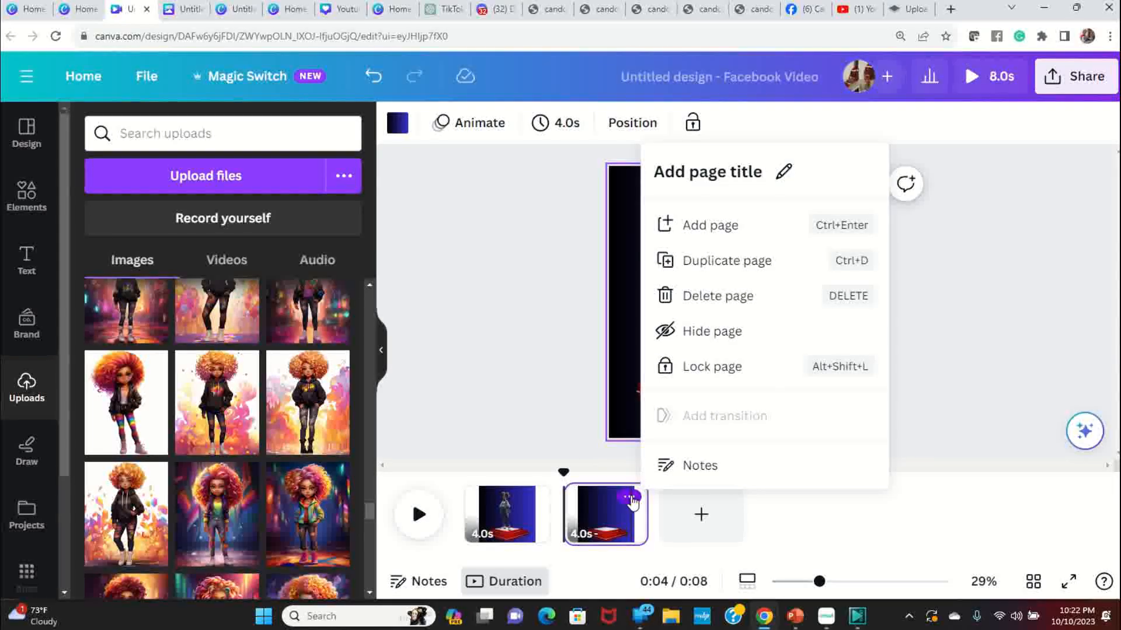
pyautogui.click(719, 298)
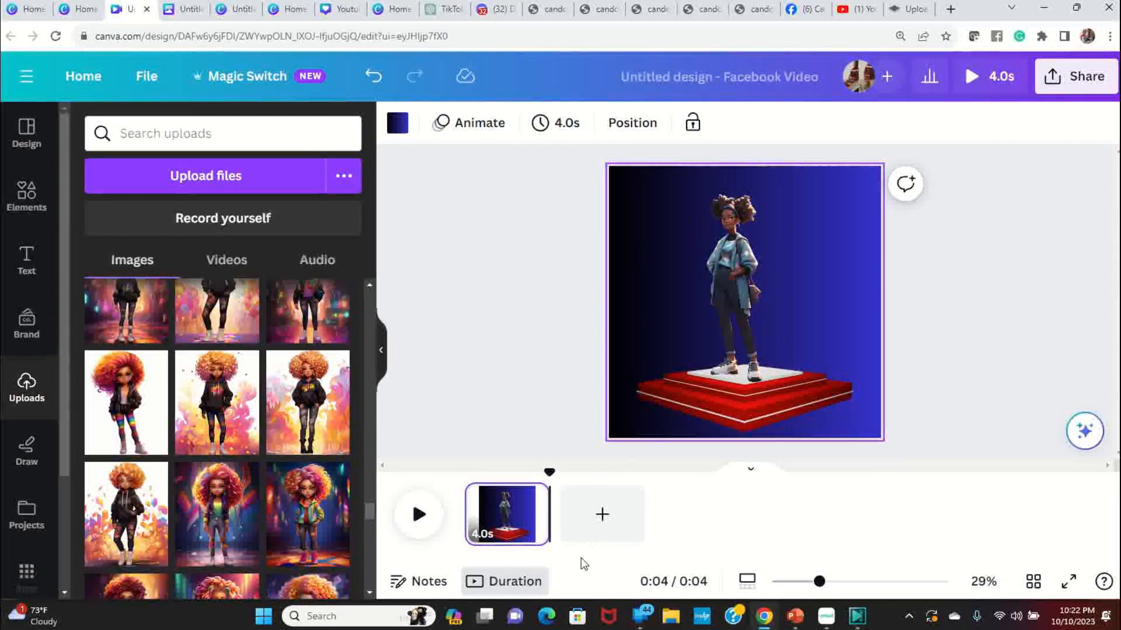
# - Shrink the girl in the blue jacket on page 1 and centre her on the platform's white top
pyautogui.click(544, 304)
pyautogui.click(743, 250)
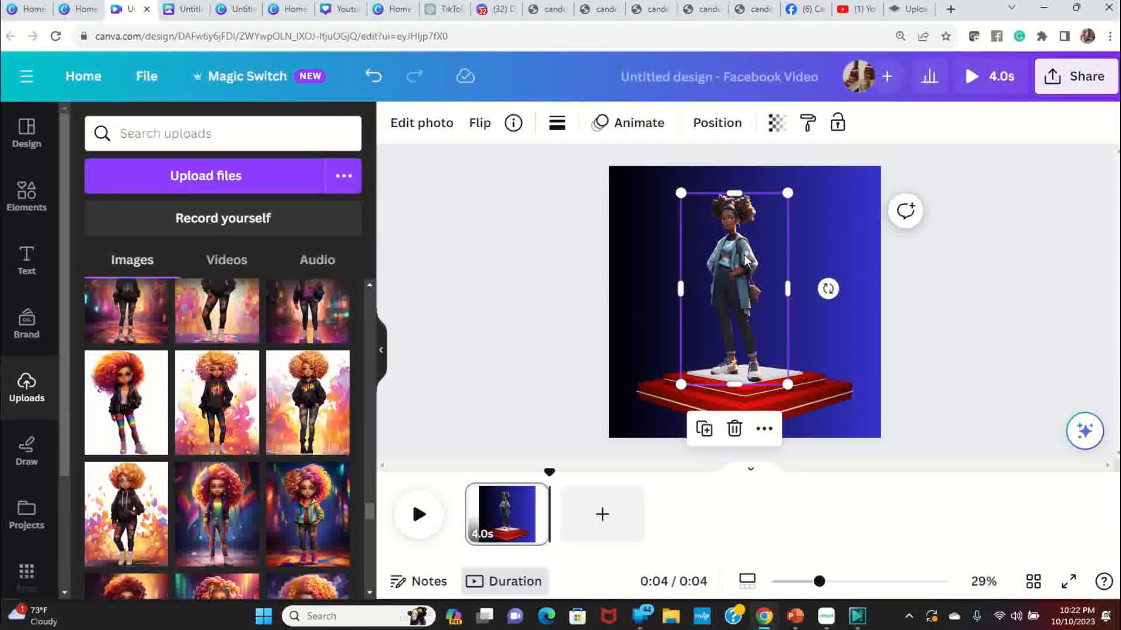
pyautogui.moveTo(787, 193); pyautogui.dragTo(763, 236)
pyautogui.moveTo(709, 310); pyautogui.dragTo(727, 305)
pyautogui.click(957, 346)
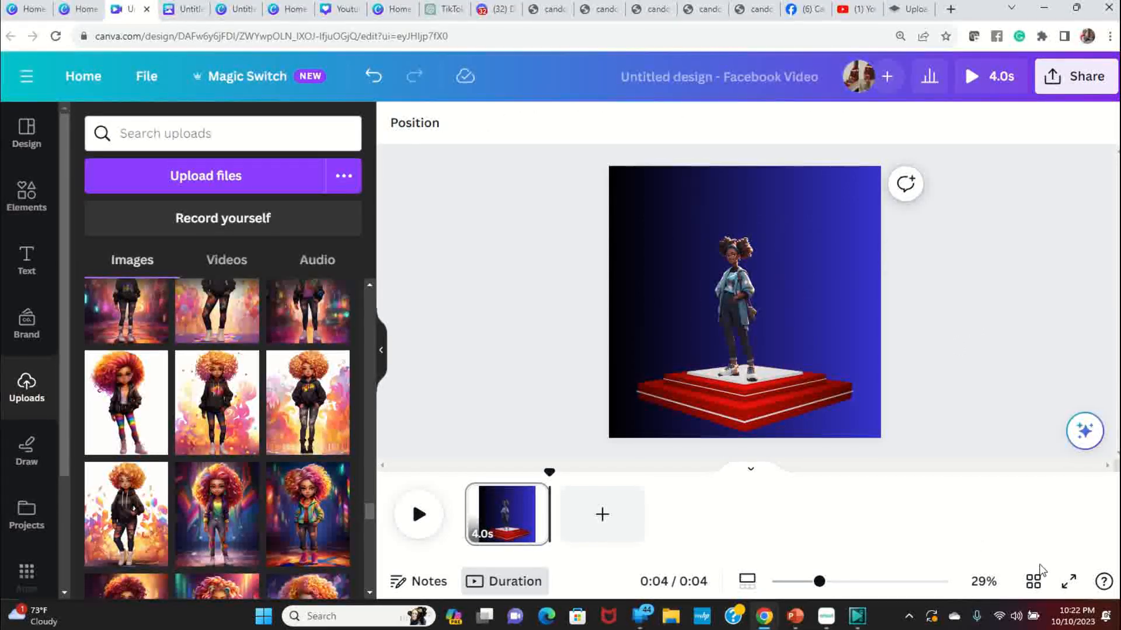
# - Preview the page full screen with the smaller girl on the platform, and return to the editor
pyautogui.click(1069, 580)
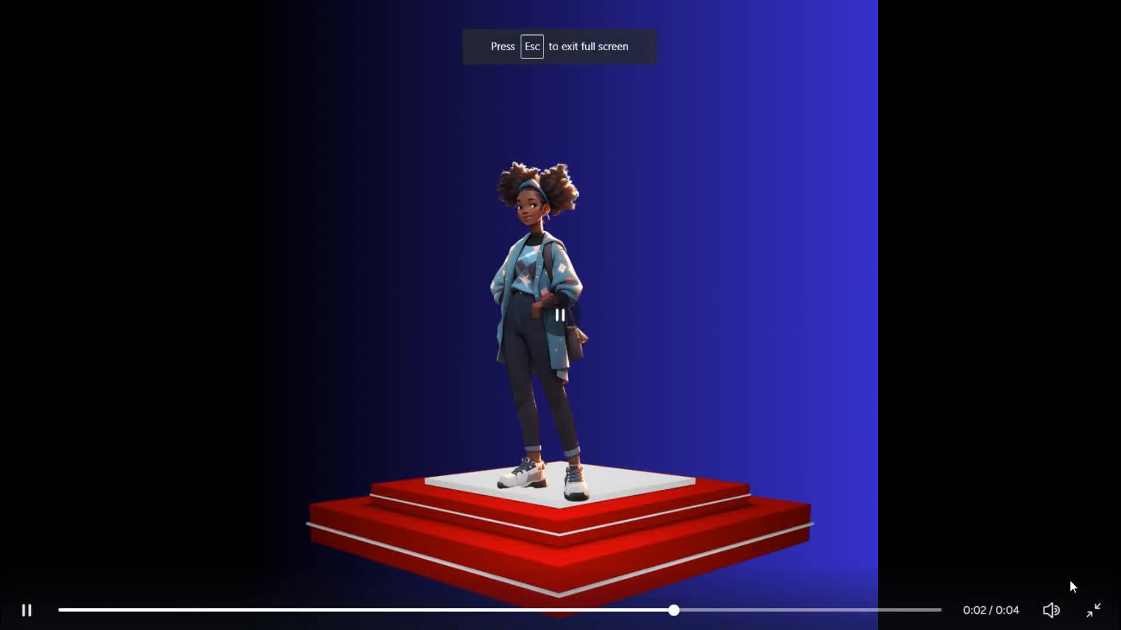
pyautogui.press('Escape')
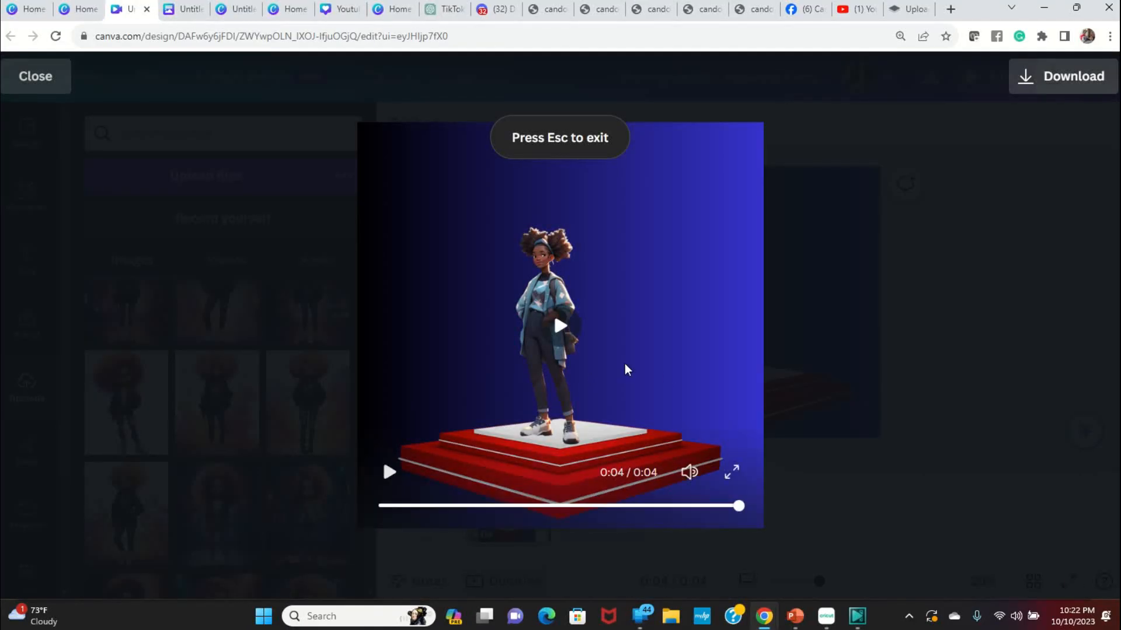
pyautogui.press('Escape')
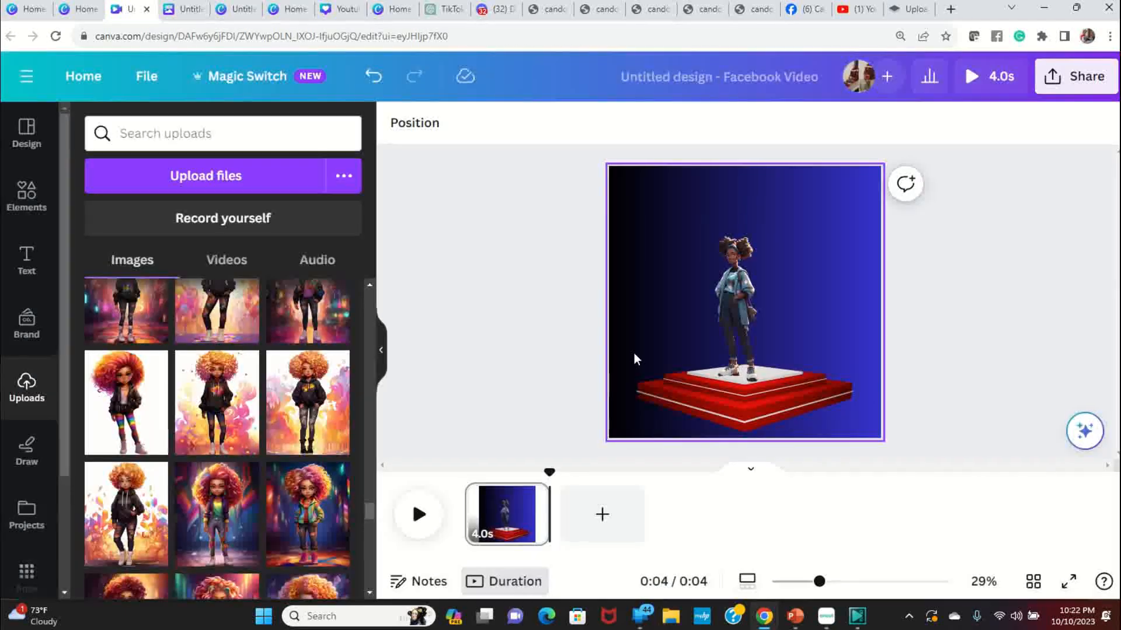
# - Shrink the red platform and centre it near the lower edge of the page
pyautogui.click(755, 394)
pyautogui.moveTo(637, 363); pyautogui.dragTo(709, 374)
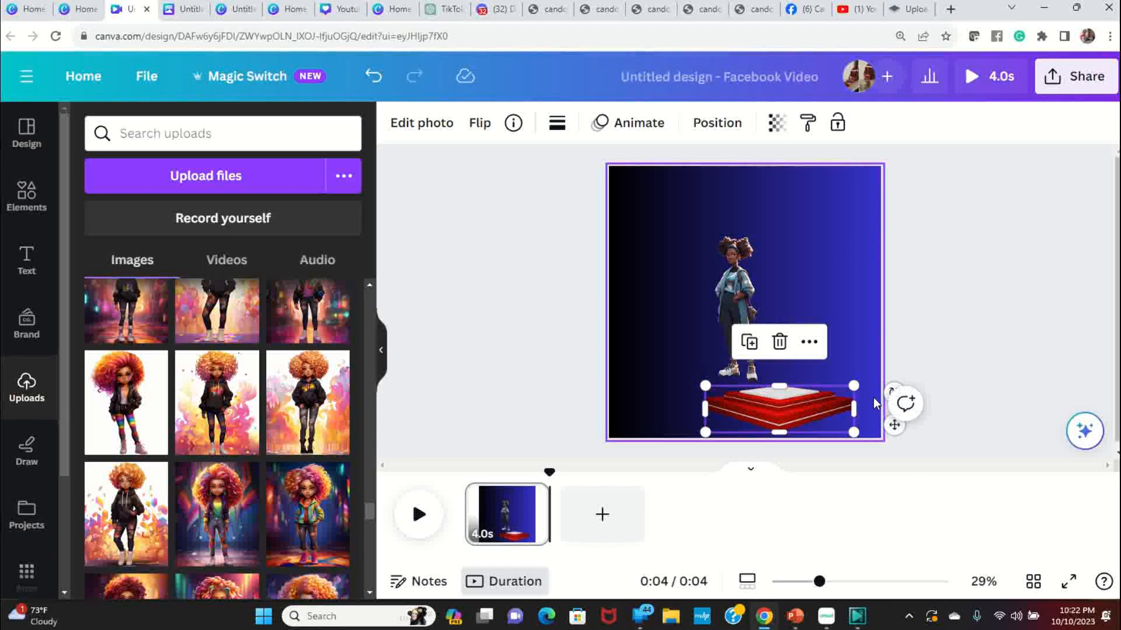
pyautogui.moveTo(814, 409); pyautogui.dragTo(775, 408)
# - Move the girl down onto the smaller platform, enlarge her image, and centre her on its white top
pyautogui.click(742, 292)
pyautogui.moveTo(742, 292); pyautogui.dragTo(741, 310)
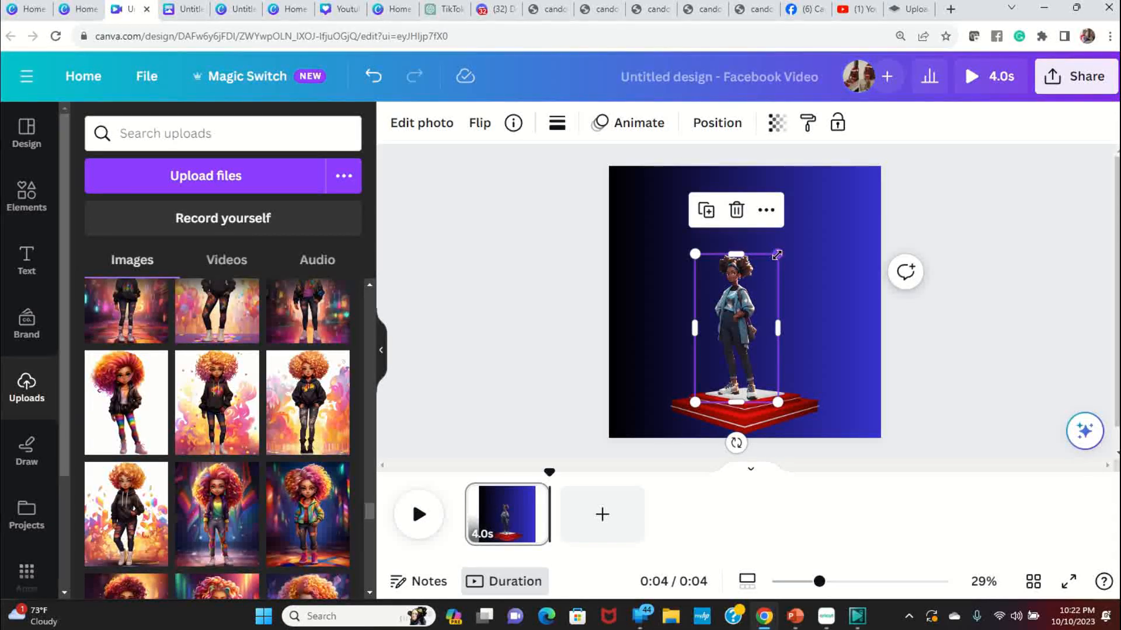
pyautogui.moveTo(782, 248); pyautogui.dragTo(804, 208)
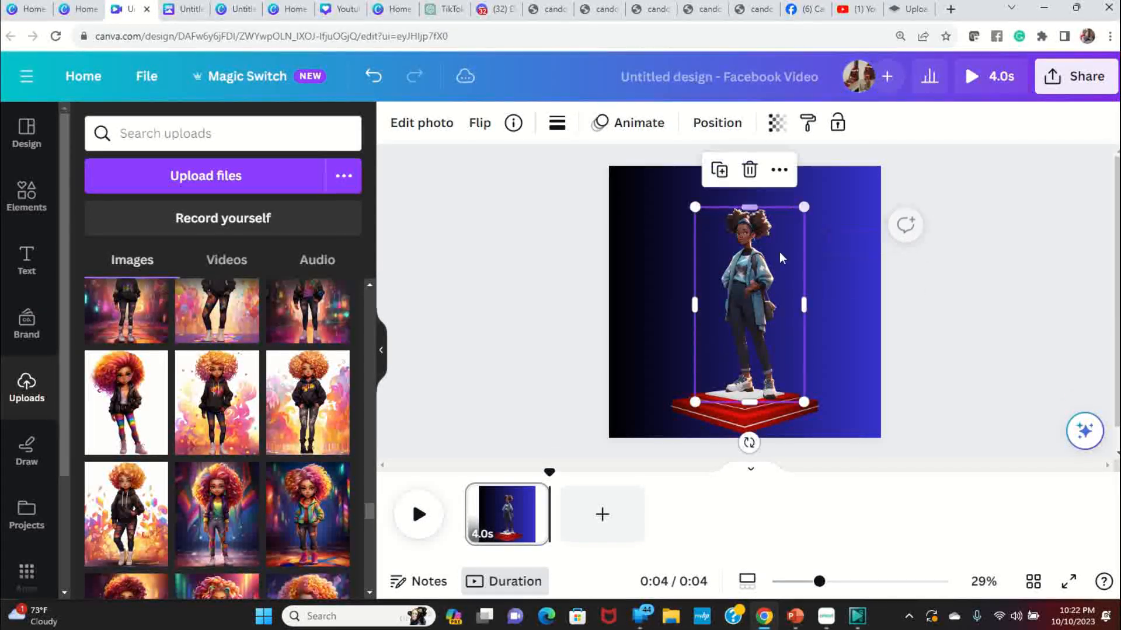
pyautogui.moveTo(747, 315); pyautogui.dragTo(735, 317)
pyautogui.click(940, 329)
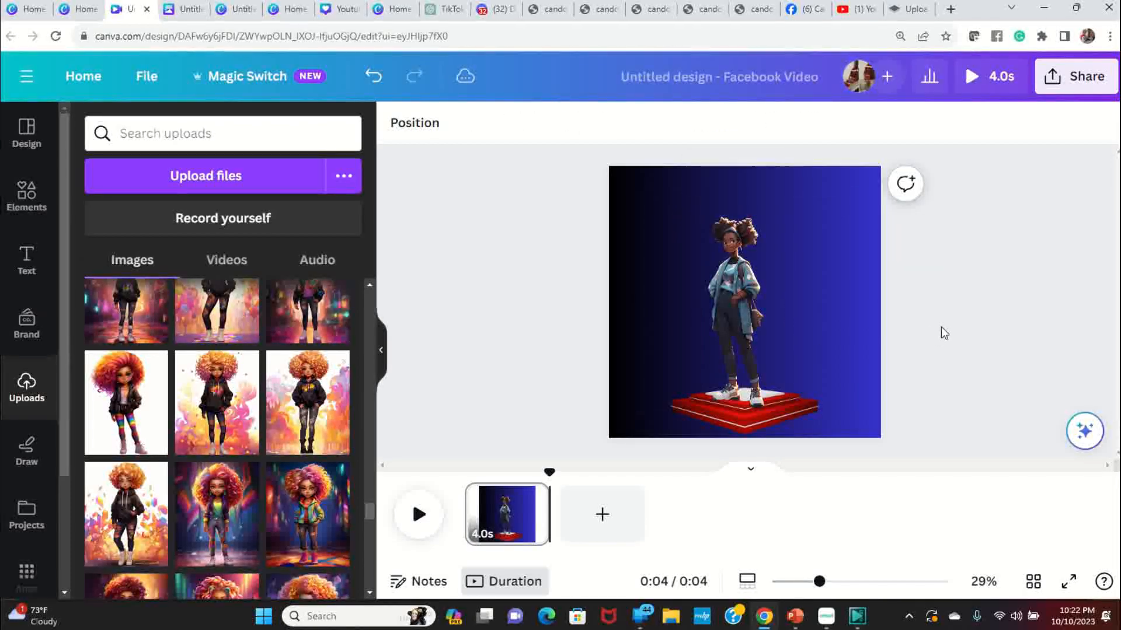
# - Preview the video full screen, replay it to check how the girl stands on the platform, and close the preview
pyautogui.click(1069, 582)
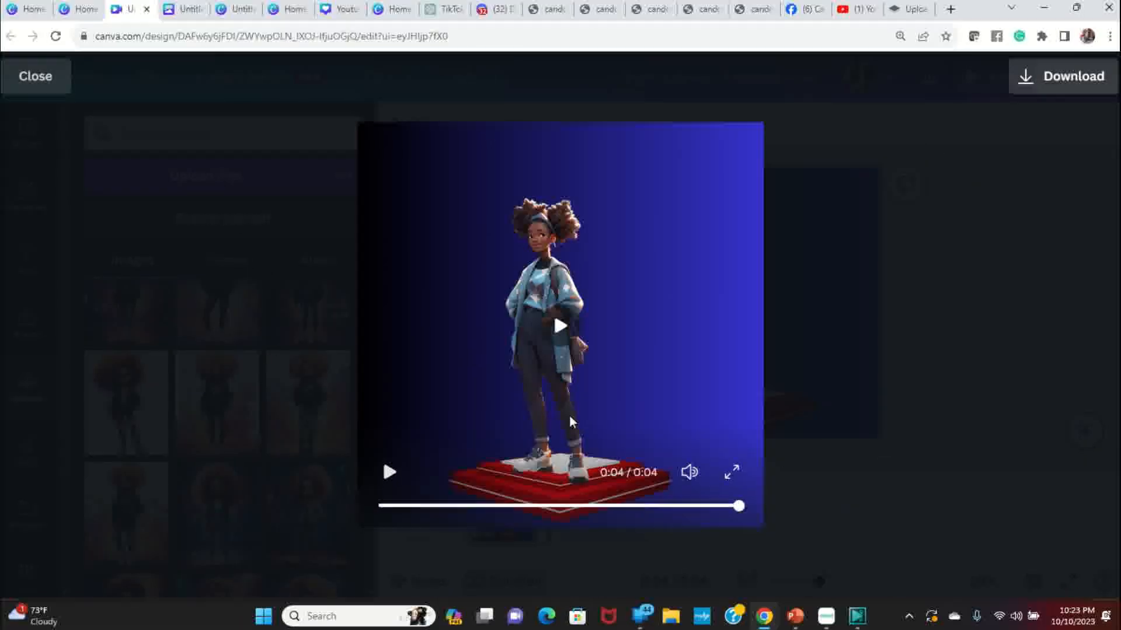
pyautogui.click(566, 408)
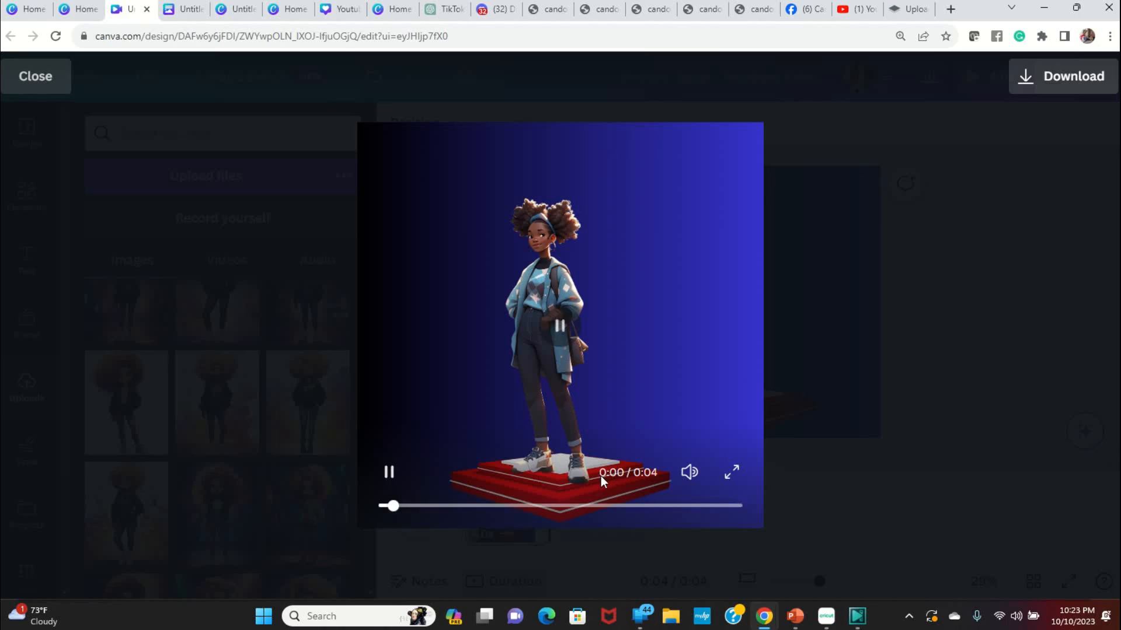
pyautogui.click(831, 420)
# - Nudge the girl's image slightly upward so that her feet rest on the platform's white top
pyautogui.moveTo(742, 339); pyautogui.dragTo(743, 337)
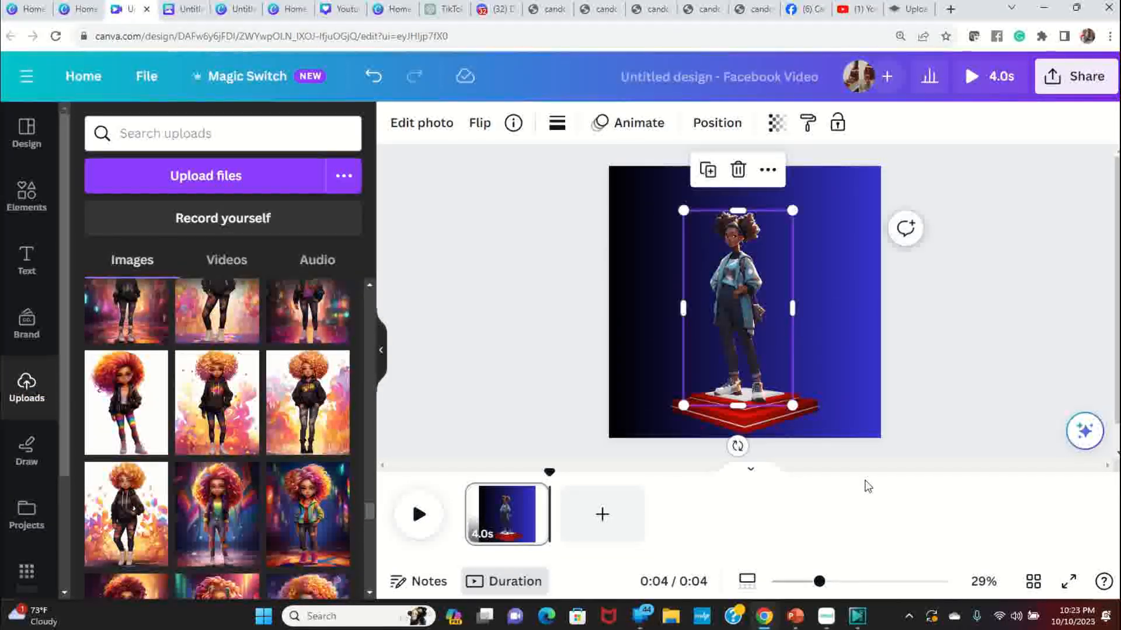
pyautogui.click(848, 445)
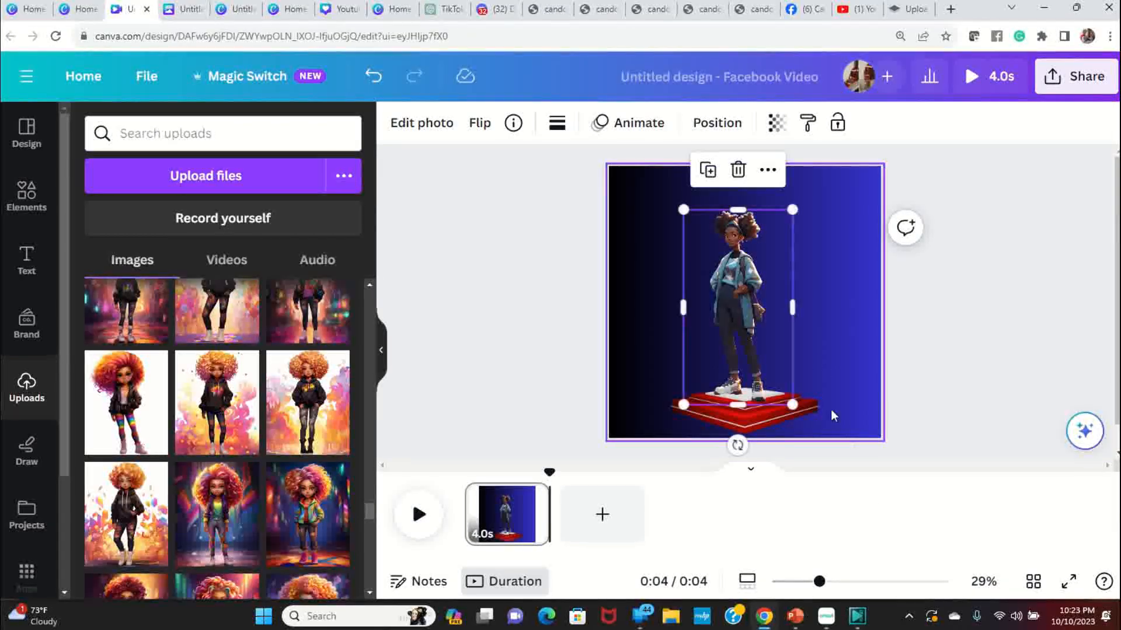
pyautogui.moveTo(727, 346); pyautogui.dragTo(724, 341)
# - Widen the red platform on both sides and adjust the girl's position on its white top
pyautogui.click(758, 418)
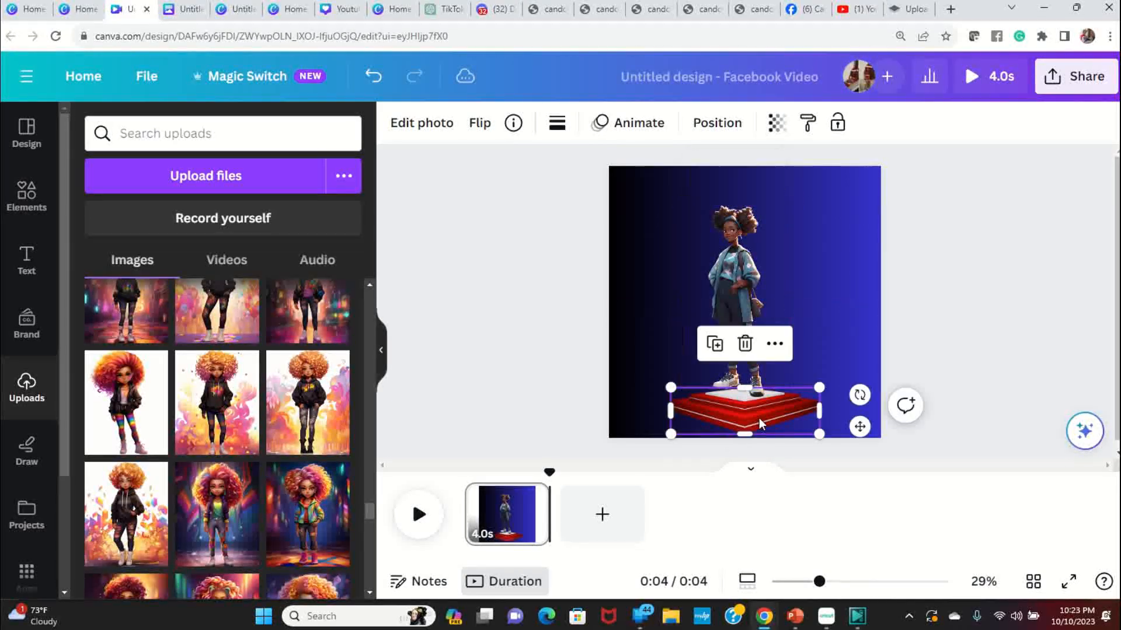
pyautogui.moveTo(671, 412); pyautogui.dragTo(655, 412)
pyautogui.moveTo(821, 406); pyautogui.dragTo(832, 408)
pyautogui.click(731, 308)
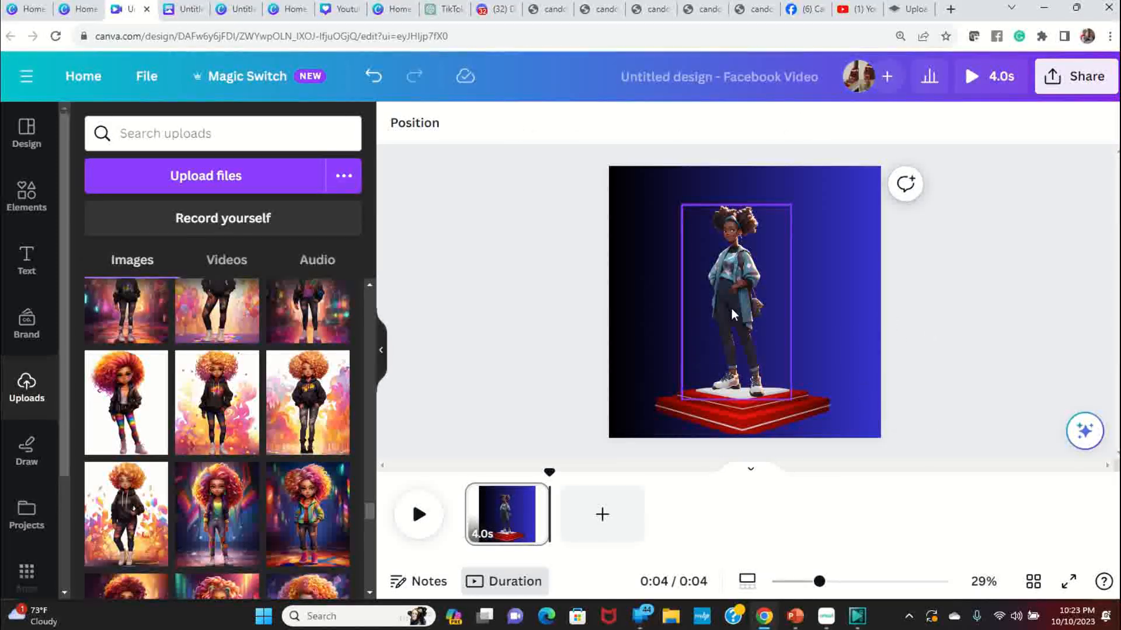
pyautogui.moveTo(729, 310); pyautogui.dragTo(731, 311)
pyautogui.click(934, 324)
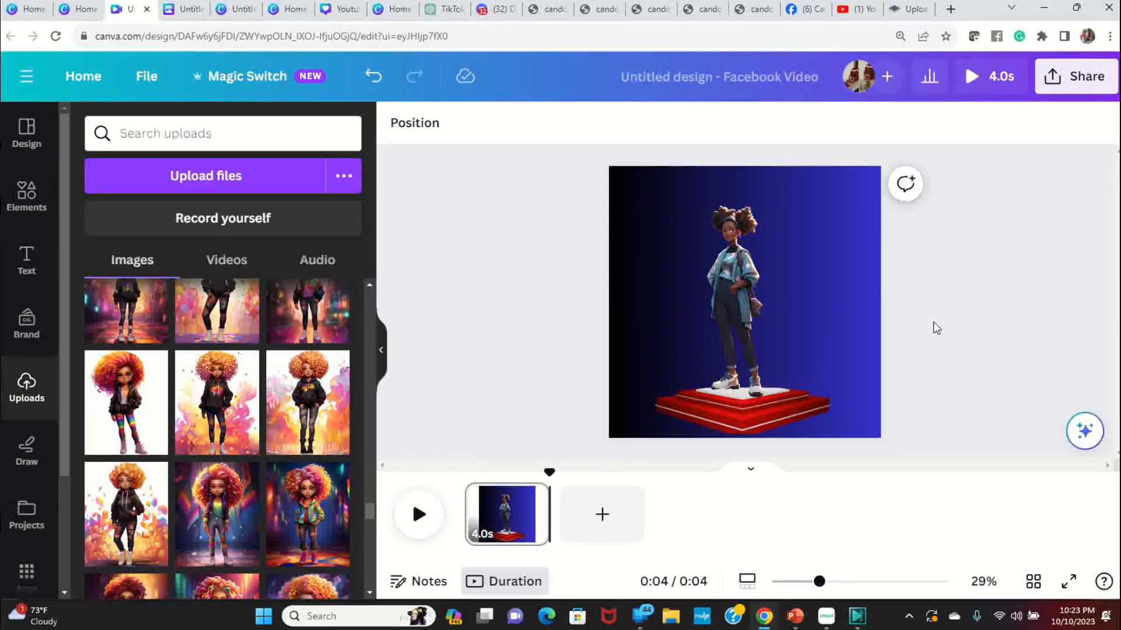
# - Preview the page full screen with the widened platform, and return to the editor
pyautogui.click(1067, 584)
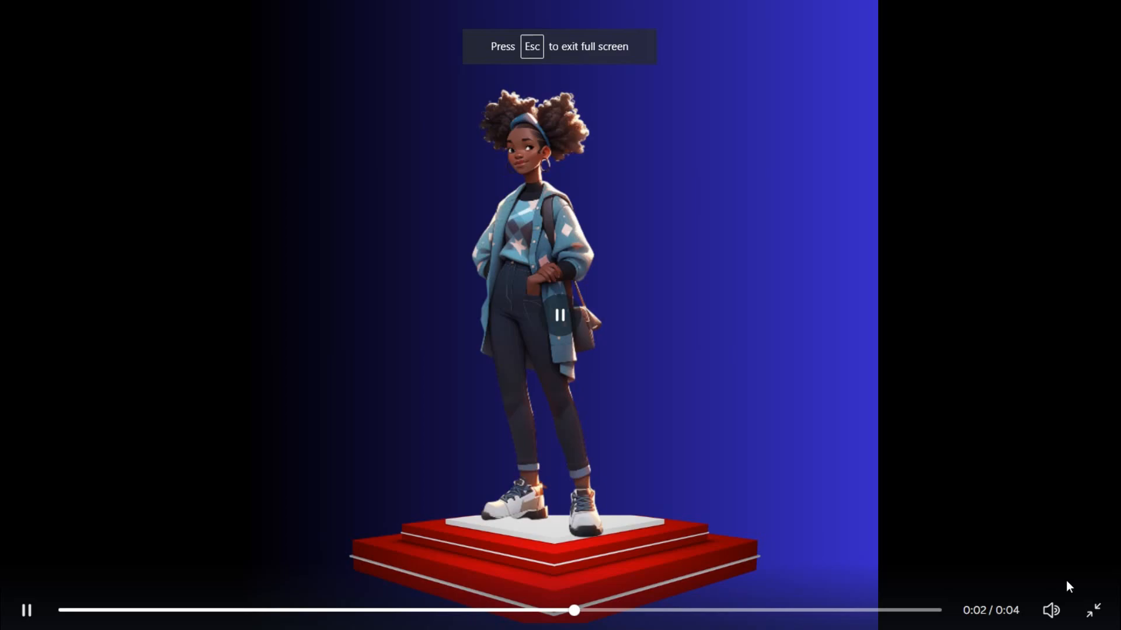
pyautogui.press('Escape')
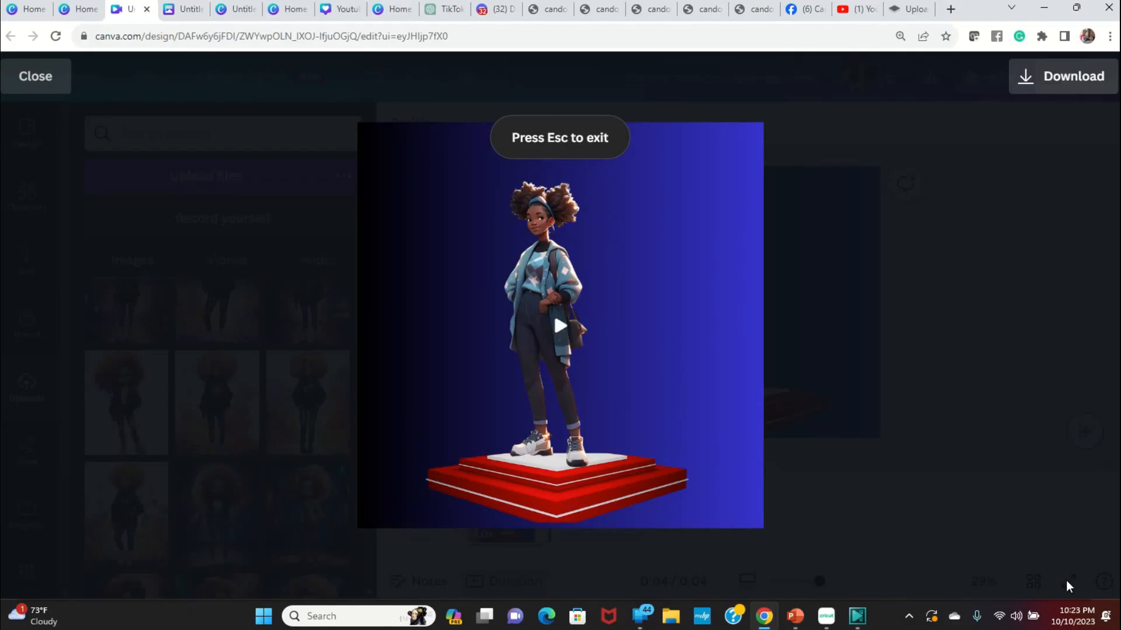
pyautogui.press('Escape')
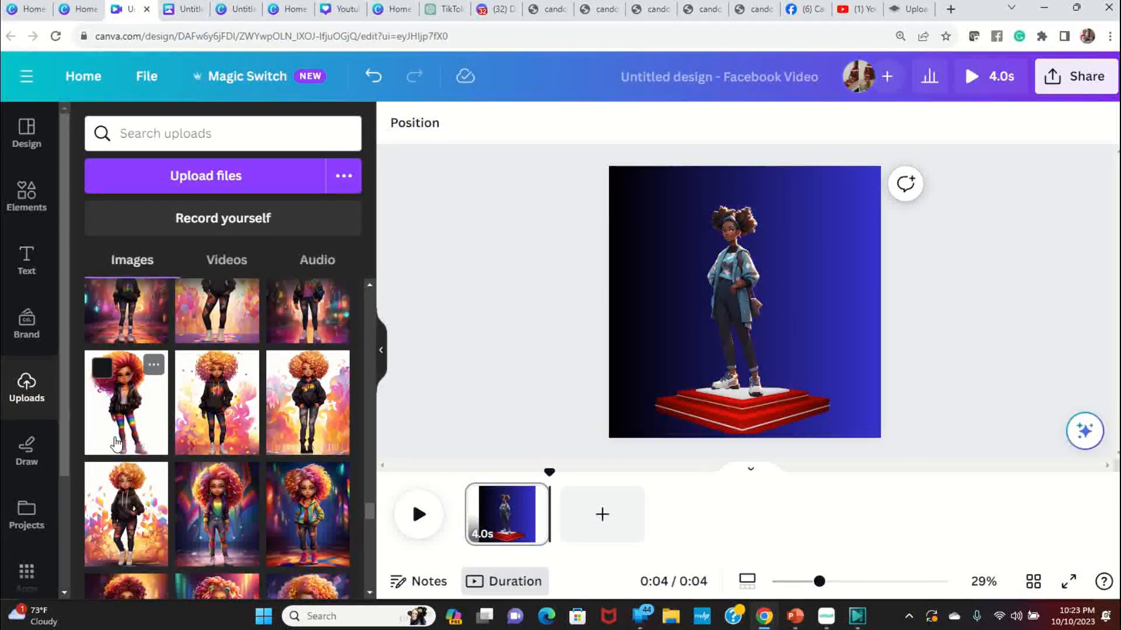
# - Add a heading text box in the default heading style to the page
pyautogui.click(27, 256)
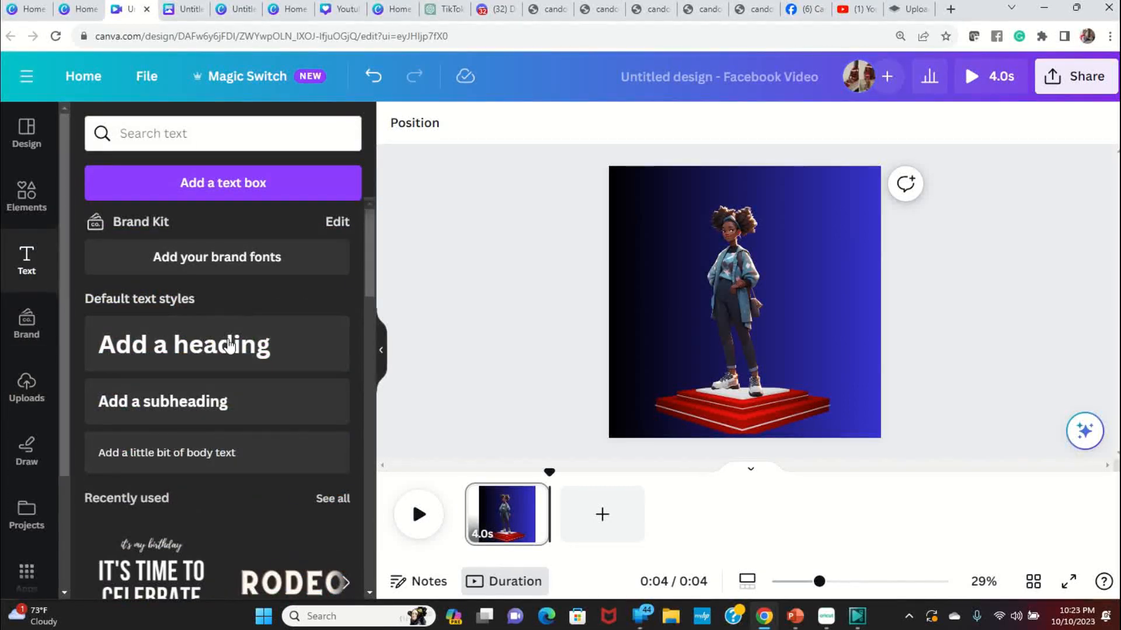
pyautogui.click(245, 350)
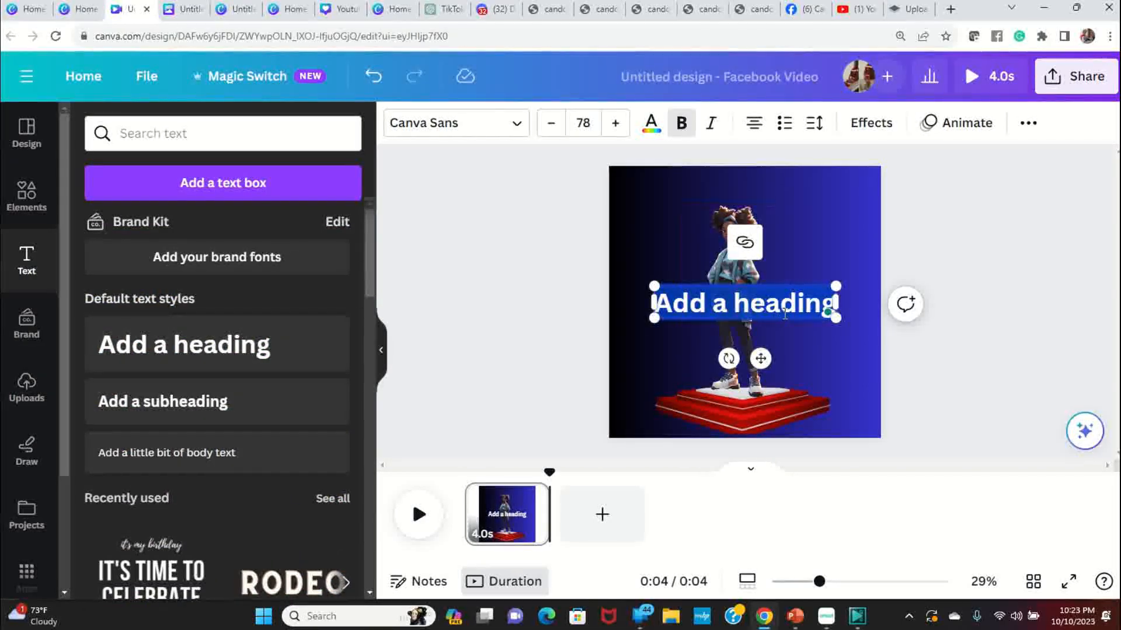
pyautogui.click(975, 348)
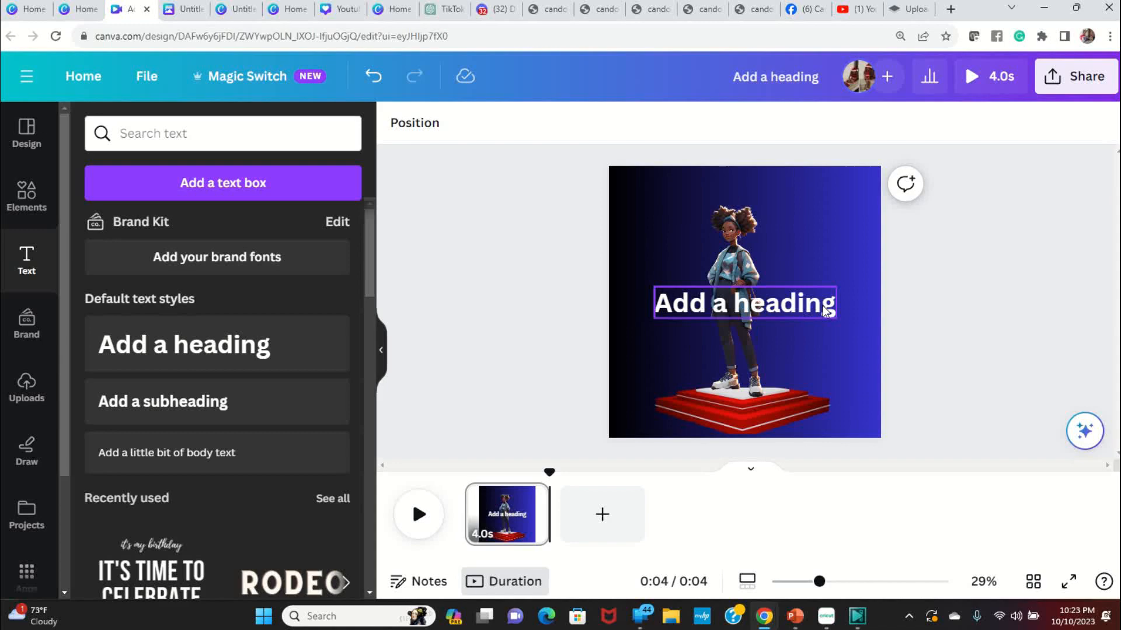
# - Move the heading to the upper edge of the page, above the girl's head, and replace its wording with "TEXT"
pyautogui.moveTo(818, 306); pyautogui.dragTo(813, 185)
pyautogui.doubleClick(793, 181)
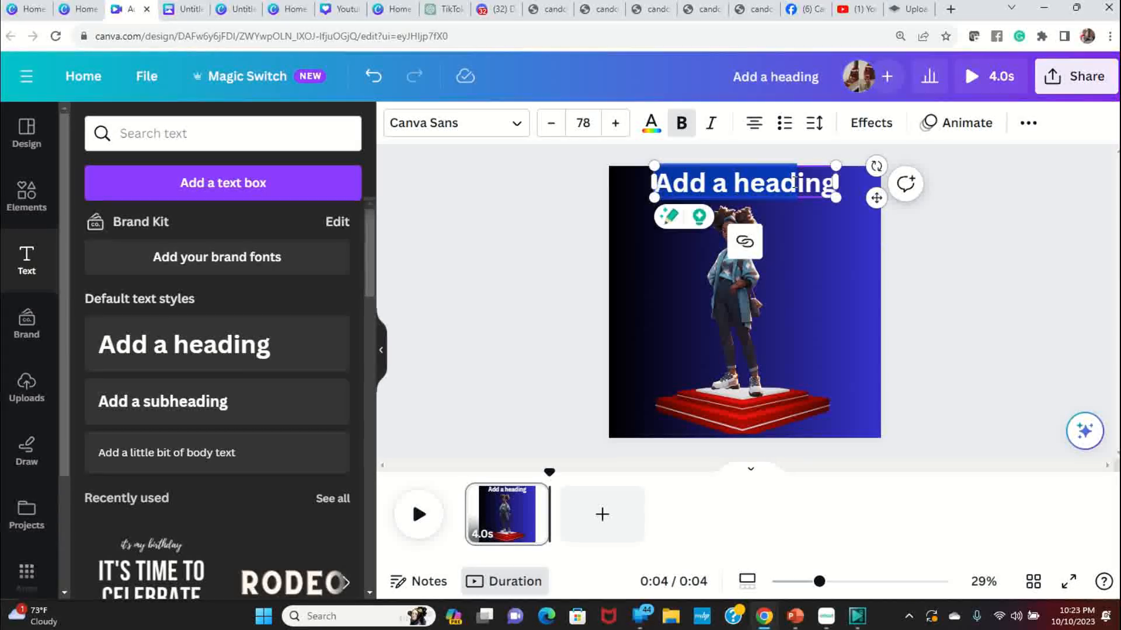
pyautogui.press('BackSpace')
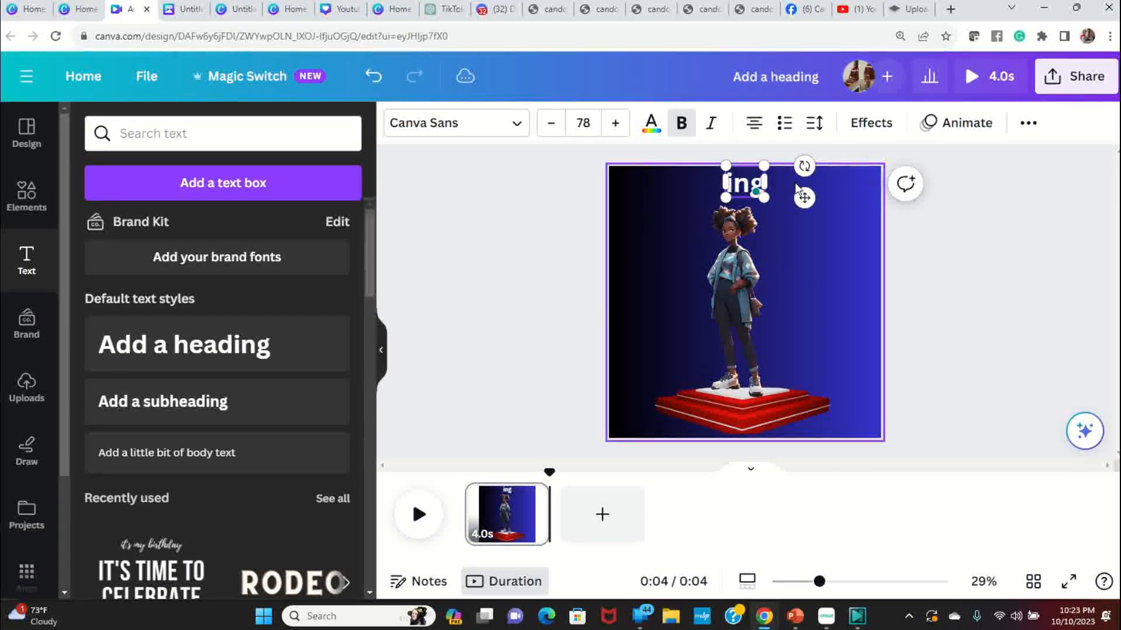
pyautogui.write('TEXT')
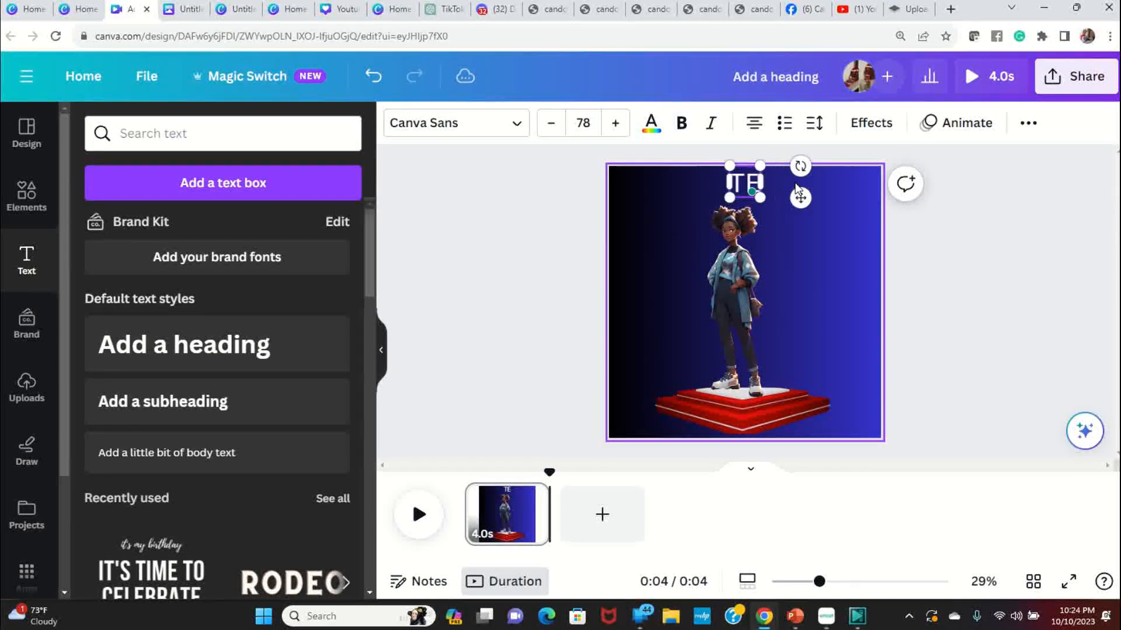
pyautogui.click(1069, 296)
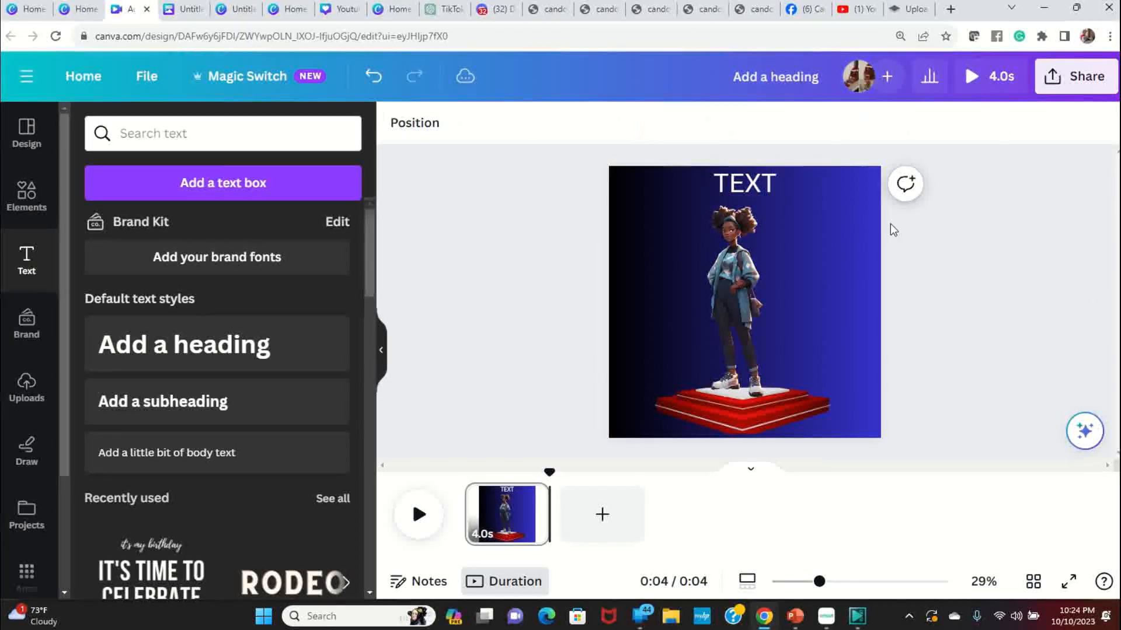
# - Set the font of the "TEXT" heading to Buffalo
pyautogui.click(769, 184)
pyautogui.click(739, 184)
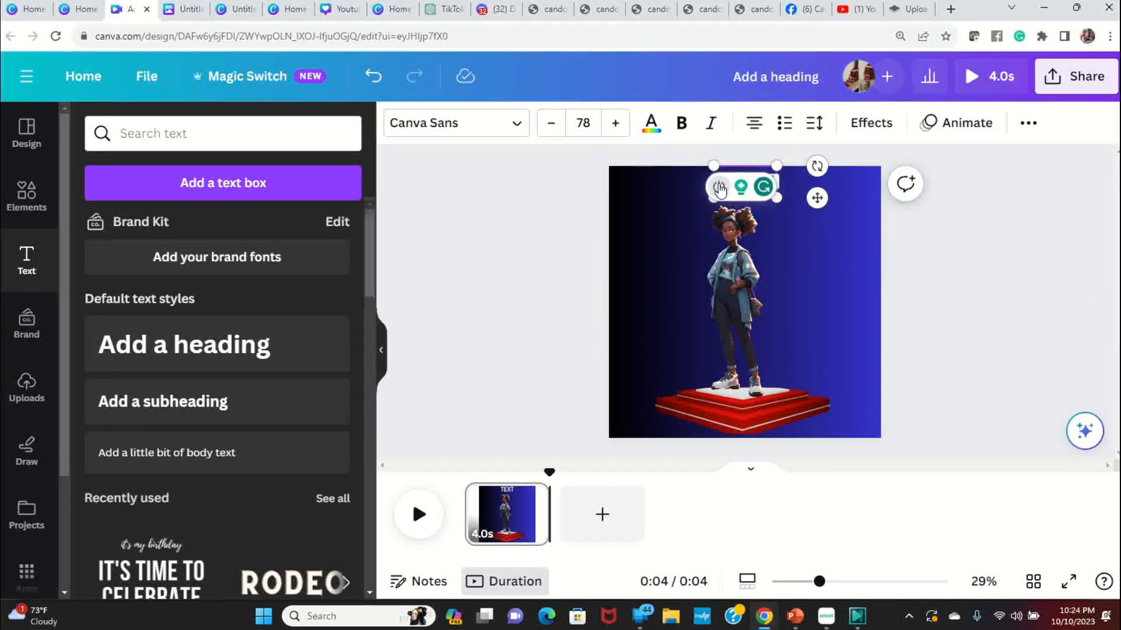
pyautogui.click(926, 268)
pyautogui.click(763, 188)
pyautogui.click(761, 190)
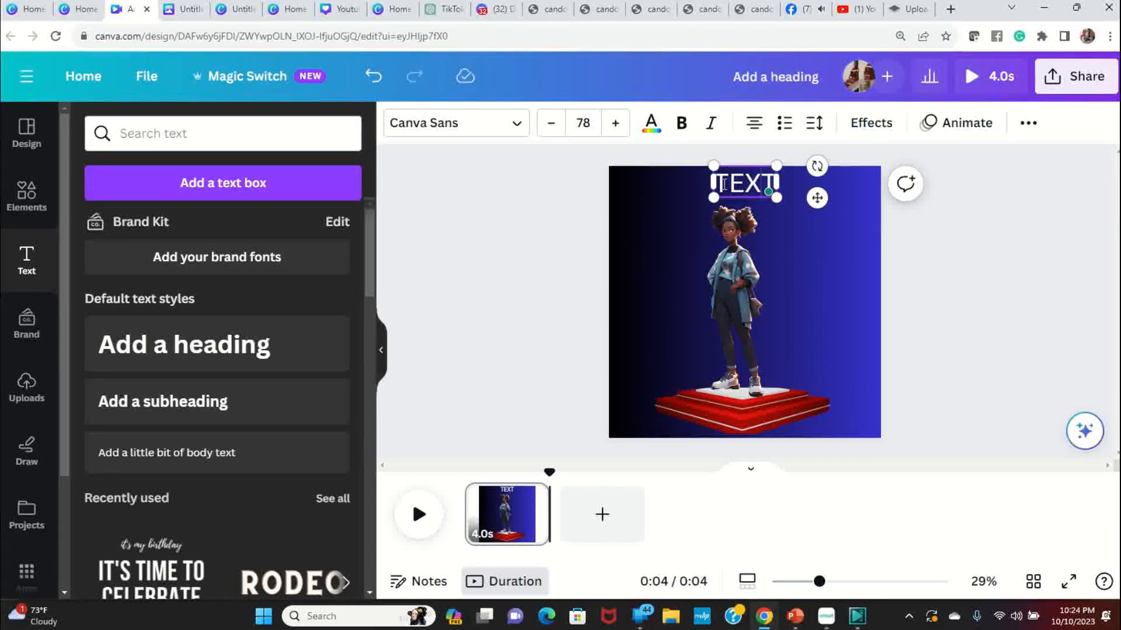
pyautogui.moveTo(720, 184); pyautogui.dragTo(776, 184)
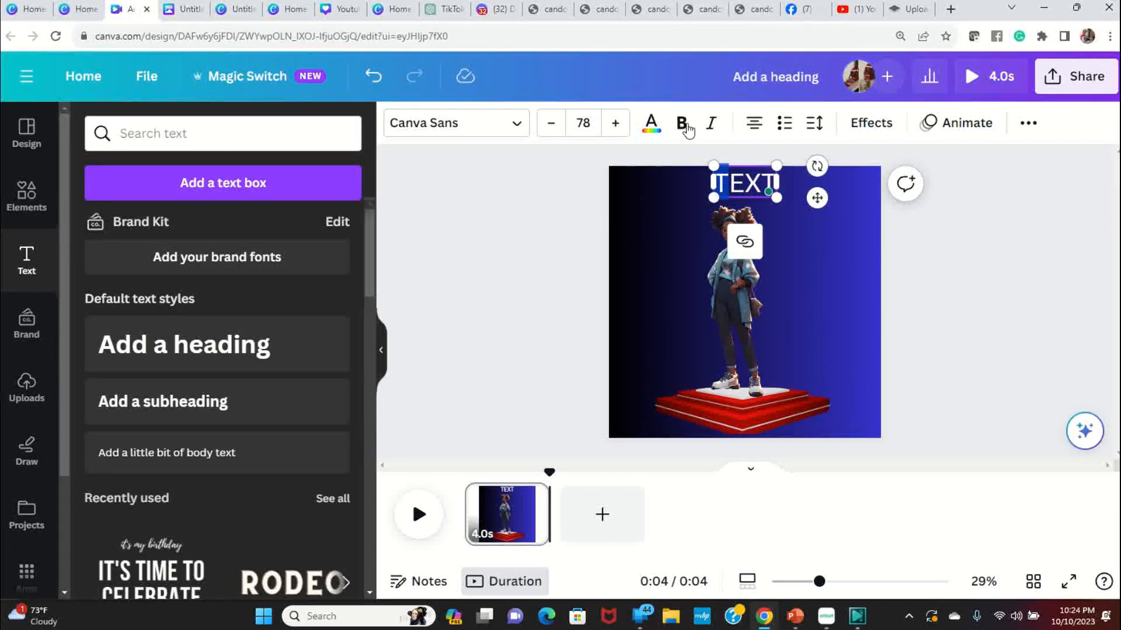
pyautogui.click(725, 186)
pyautogui.moveTo(721, 184); pyautogui.dragTo(775, 183)
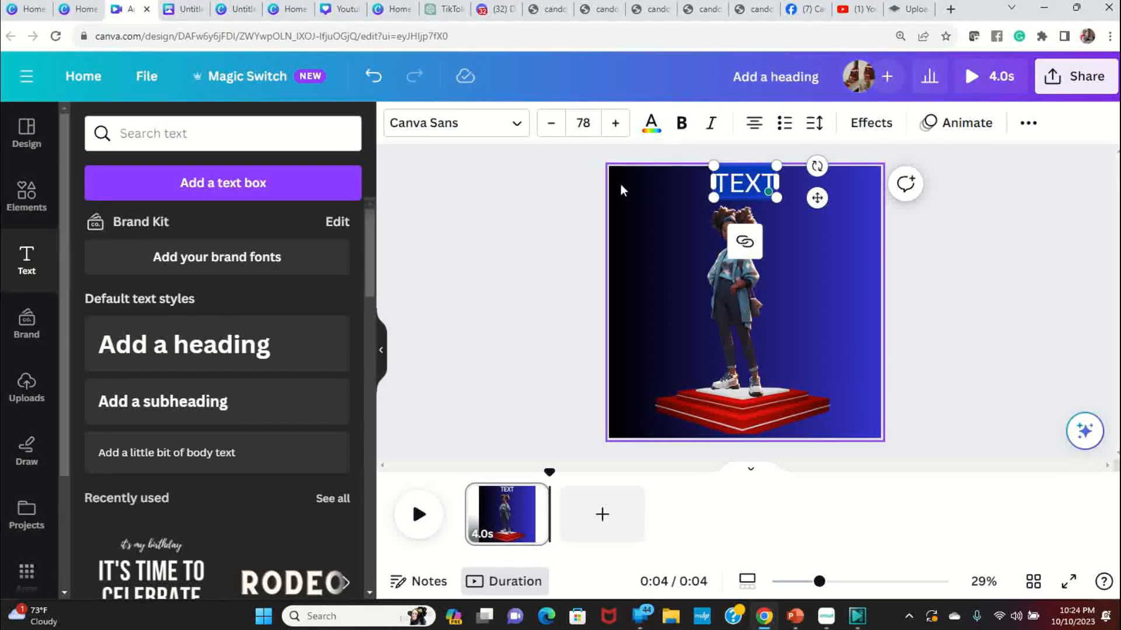
pyautogui.click(517, 127)
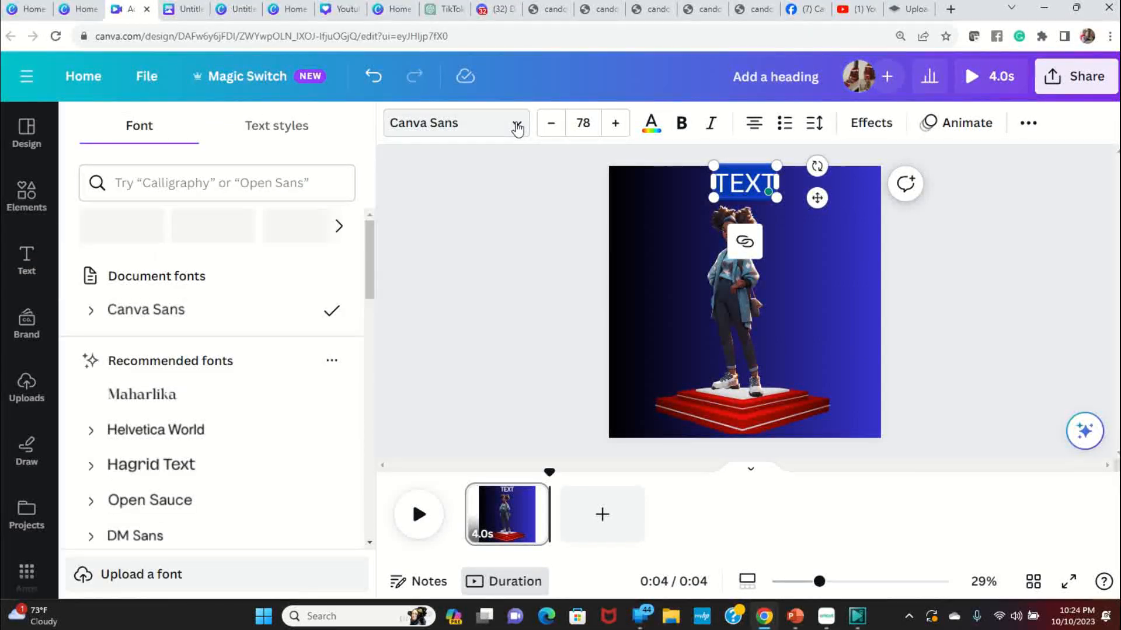
pyautogui.scroll(-6, 224, 296)
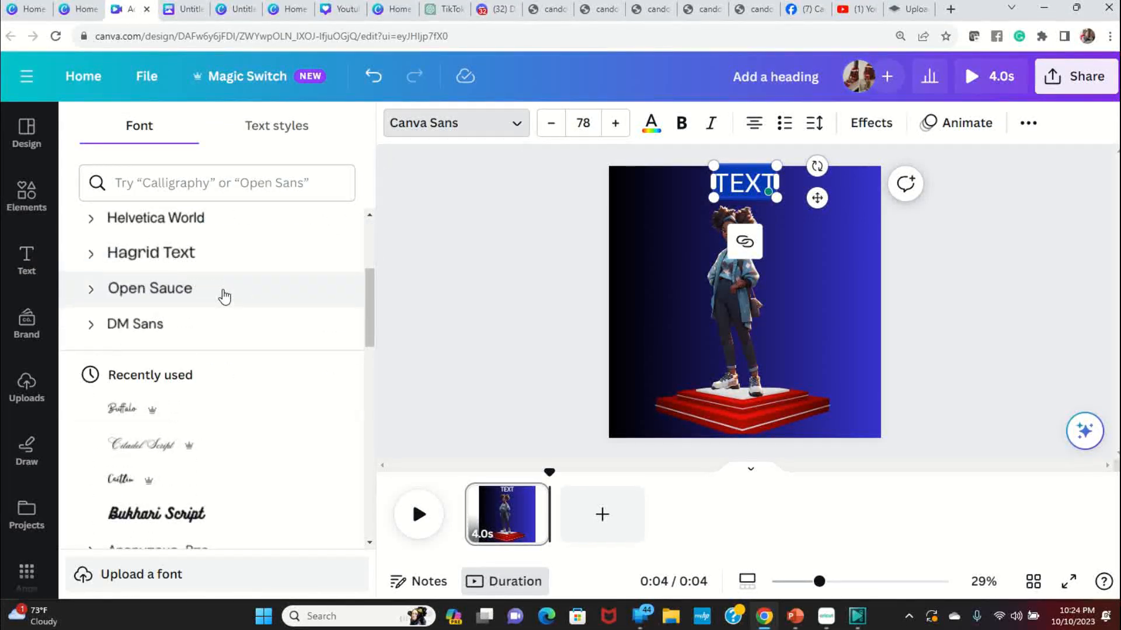
pyautogui.scroll(-10, 222, 303)
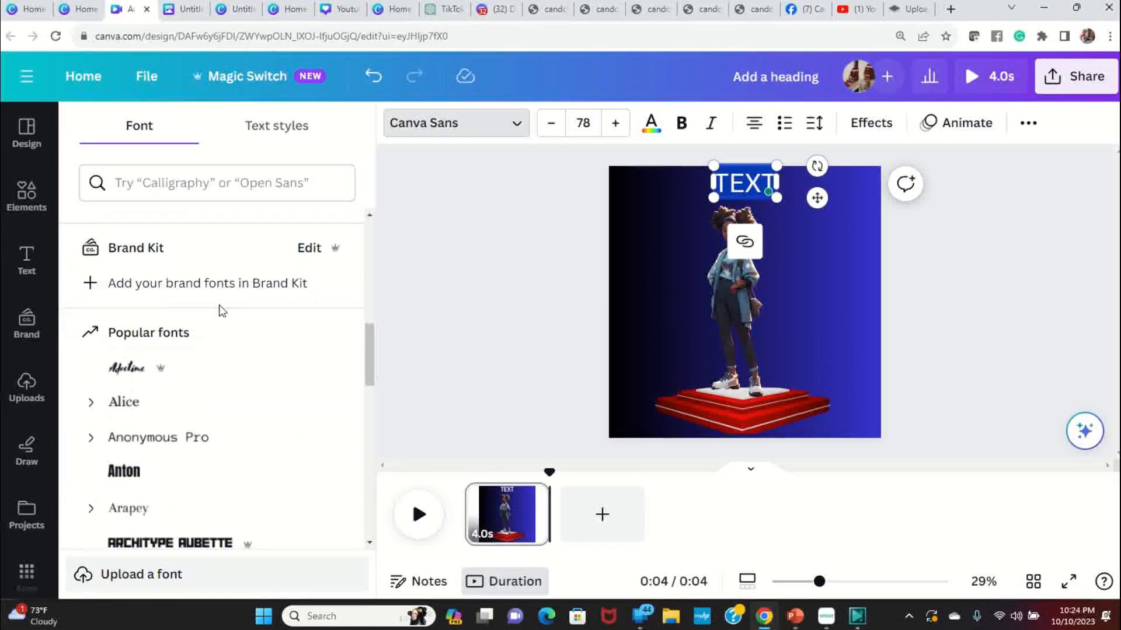
pyautogui.scroll(-2, 222, 312)
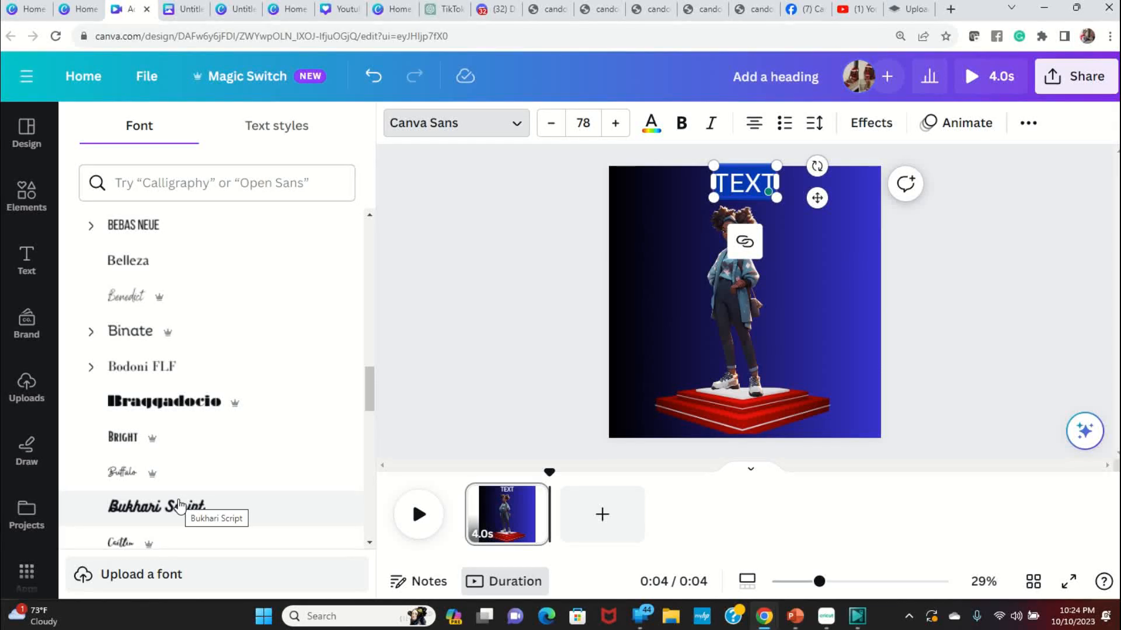
pyautogui.click(134, 473)
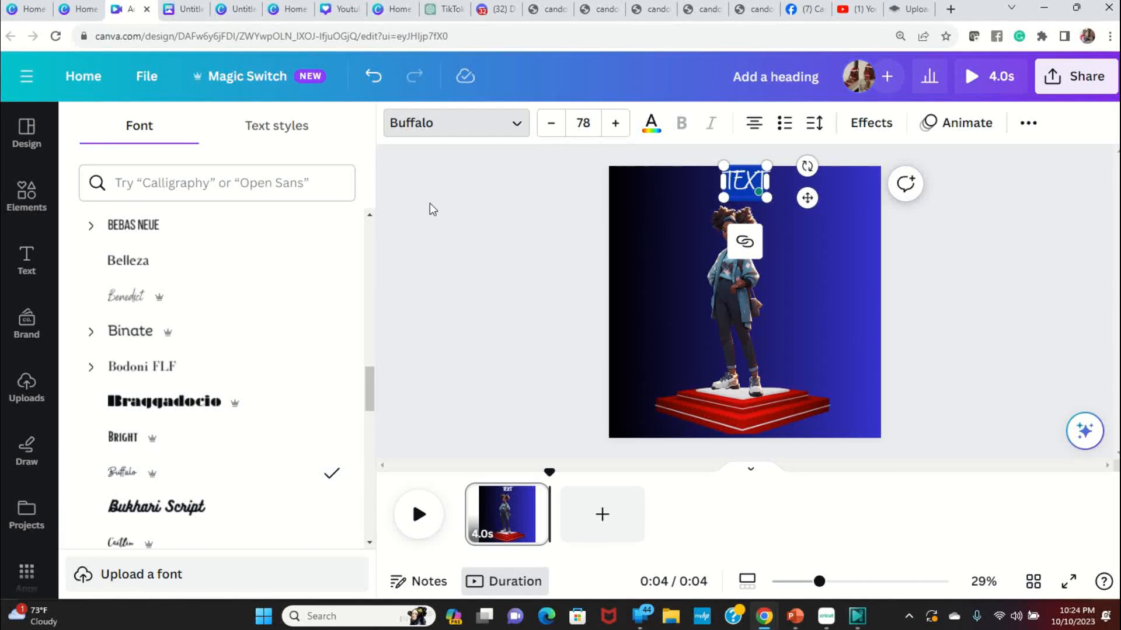
pyautogui.click(991, 294)
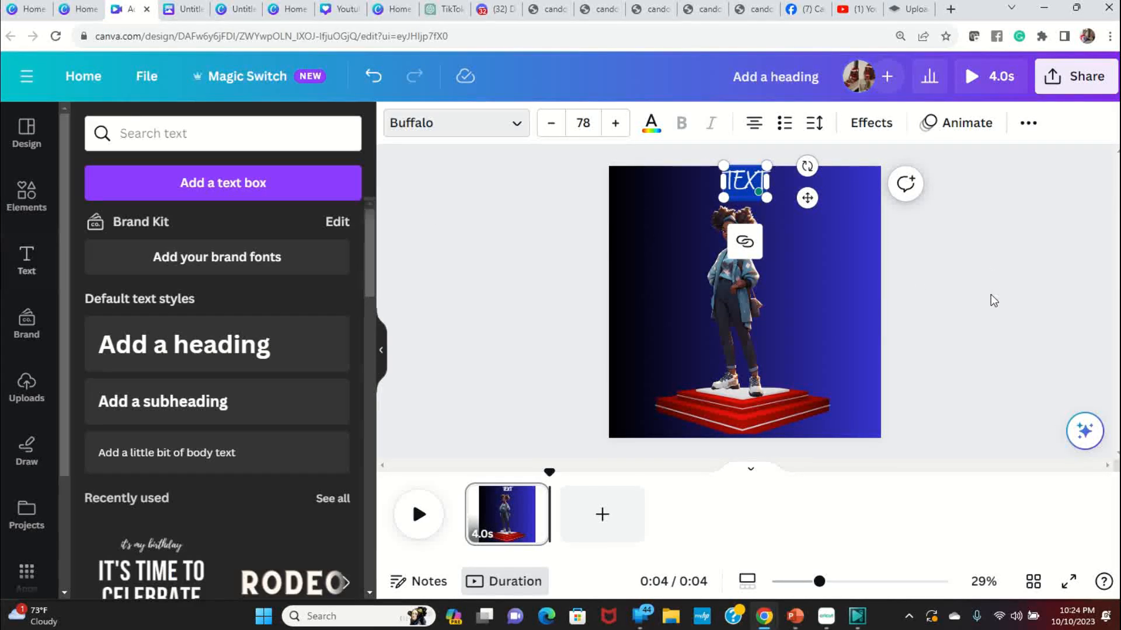
pyautogui.click(960, 286)
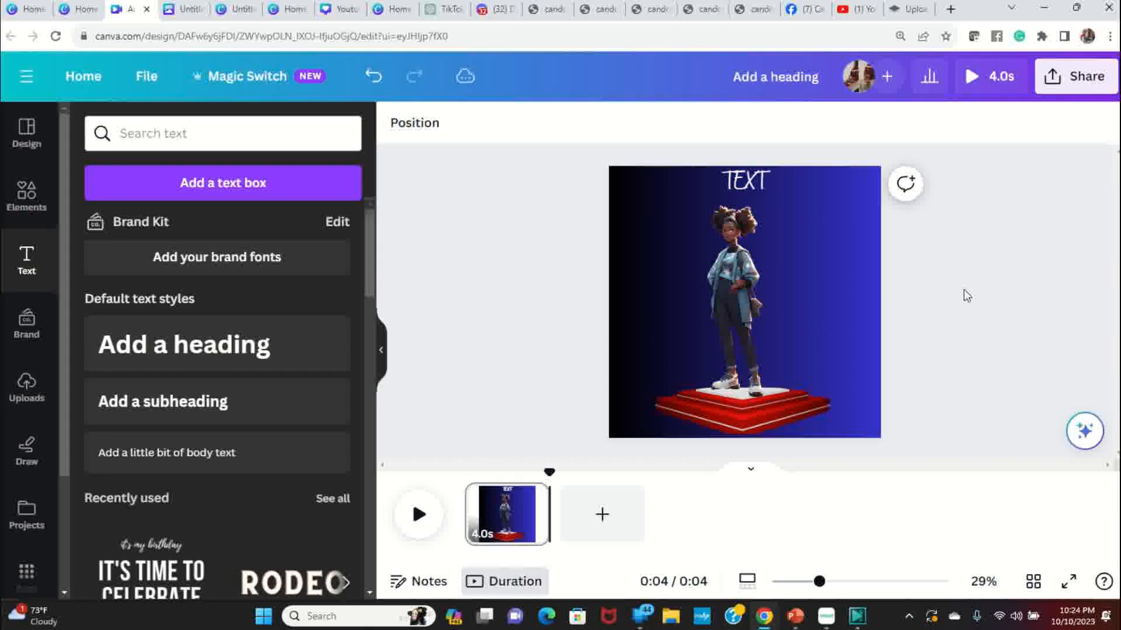
# - Nudge the "TEXT" heading slightly to the left above the girl's head
pyautogui.click(755, 189)
pyautogui.moveTo(756, 189); pyautogui.dragTo(752, 186)
pyautogui.click(958, 257)
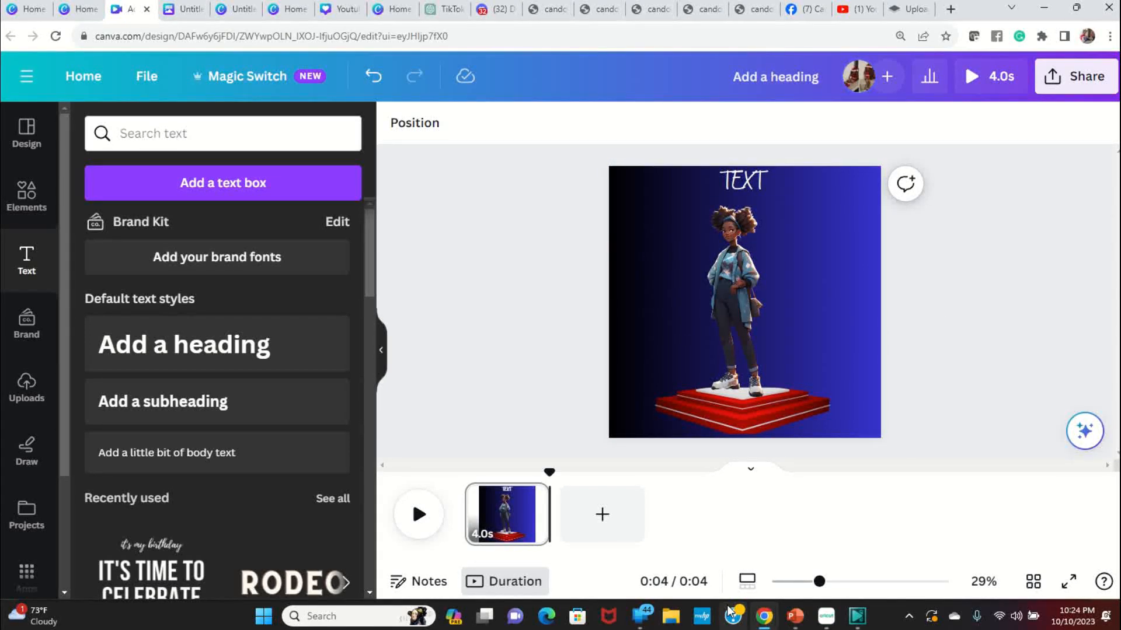
# - Duplicate the finished page six times to make seven identical pages in the video
pyautogui.moveTo(531, 501)
pyautogui.click(532, 497)
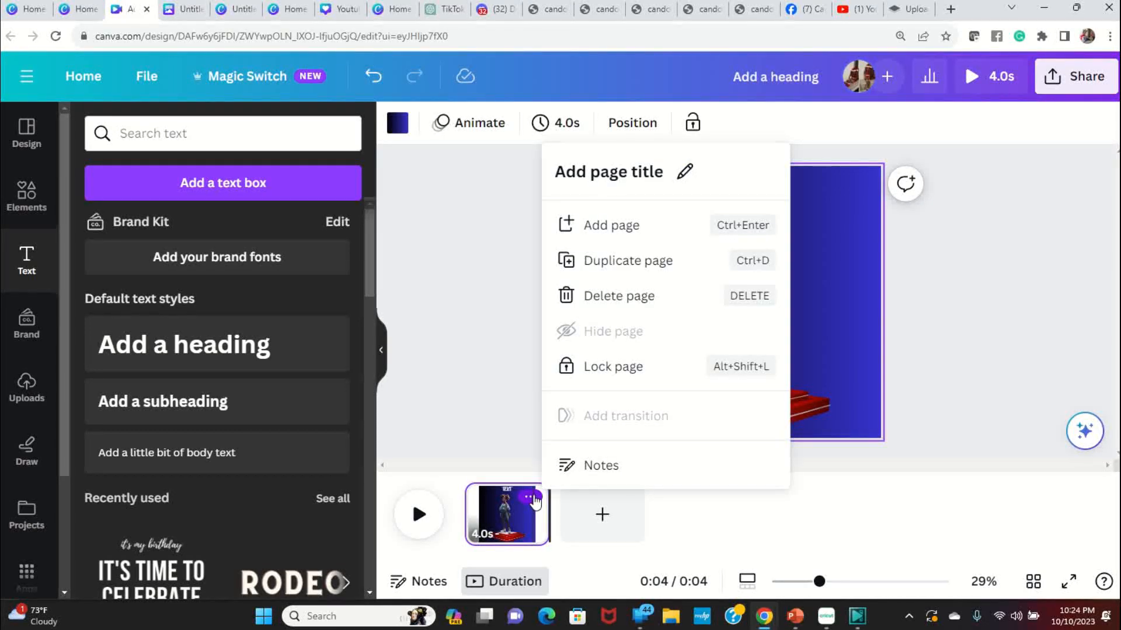
pyautogui.click(661, 261)
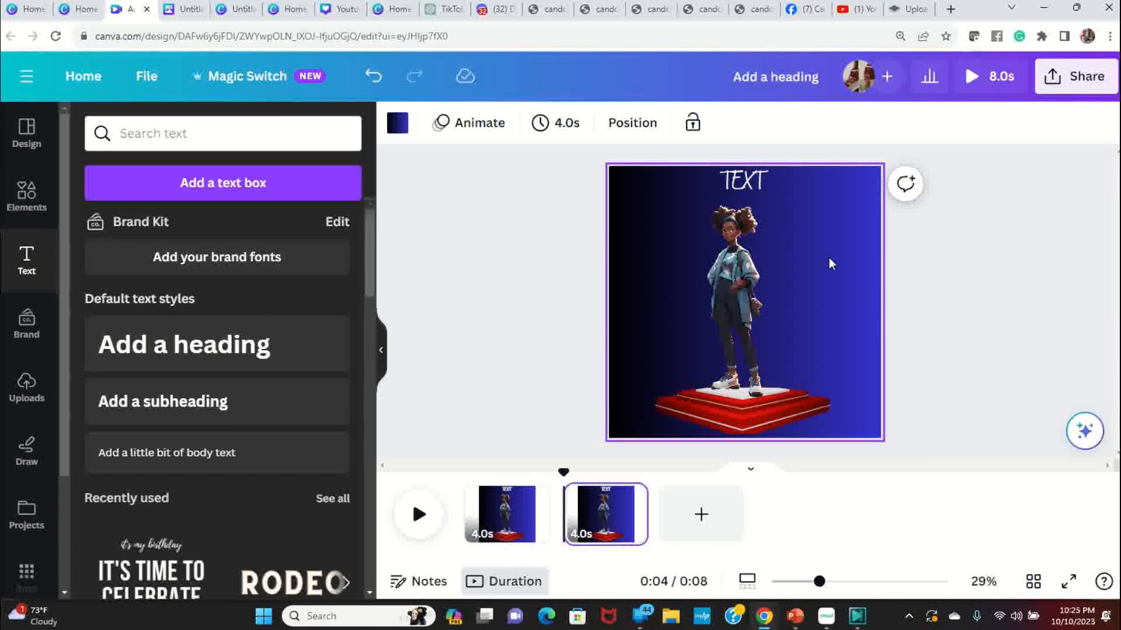
pyautogui.moveTo(614, 526)
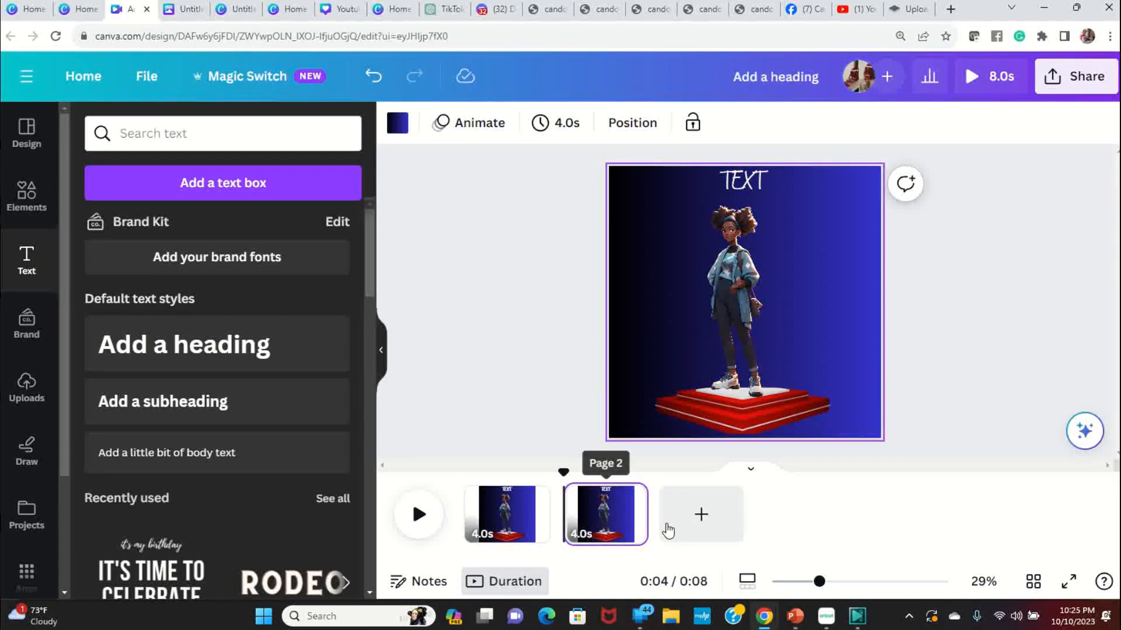
pyautogui.click(628, 497)
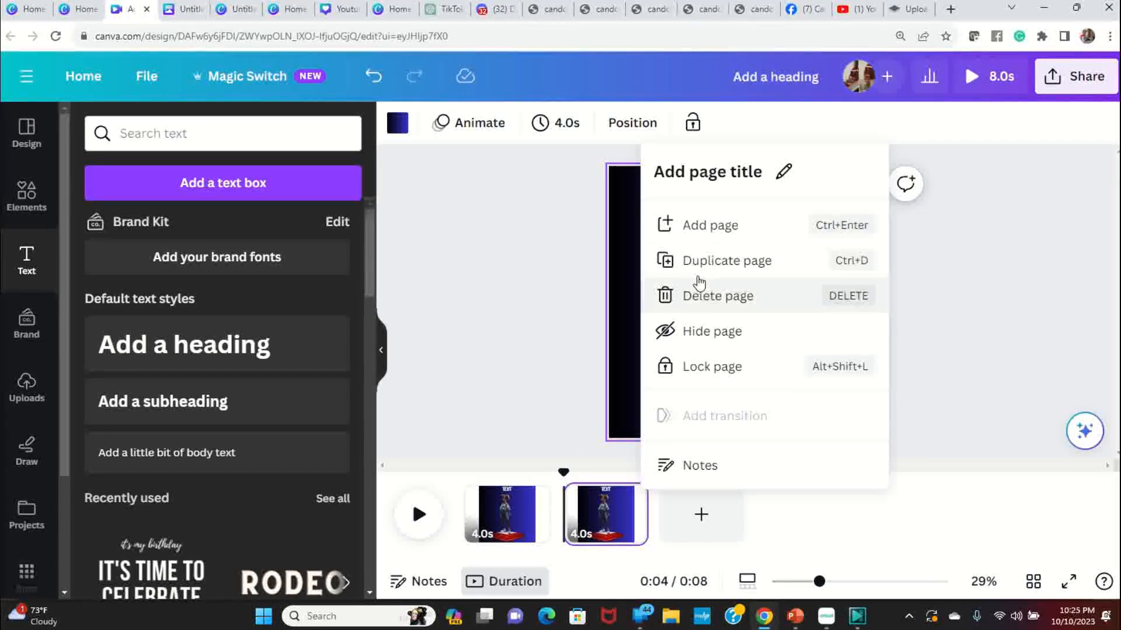
pyautogui.click(715, 261)
pyautogui.click(728, 498)
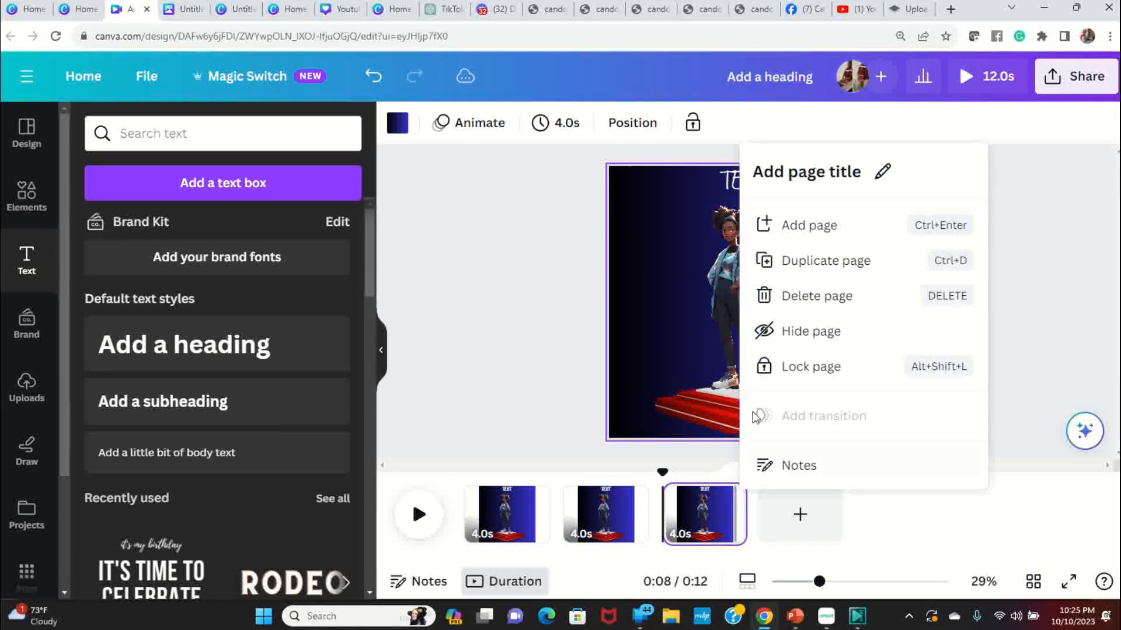
pyautogui.click(808, 258)
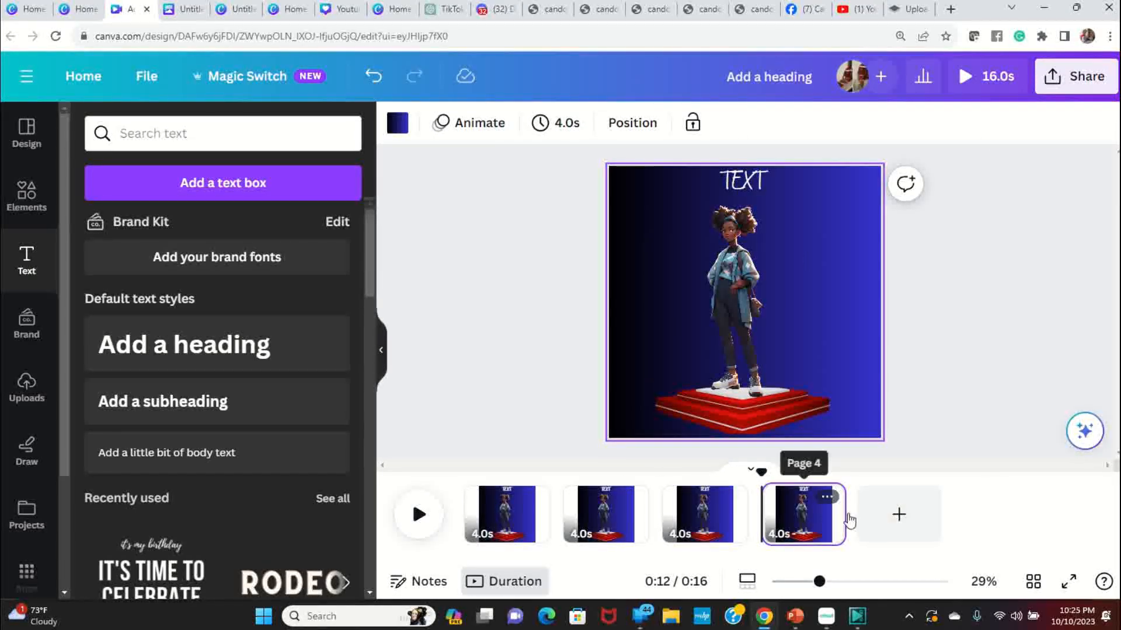
pyautogui.click(826, 496)
pyautogui.click(912, 260)
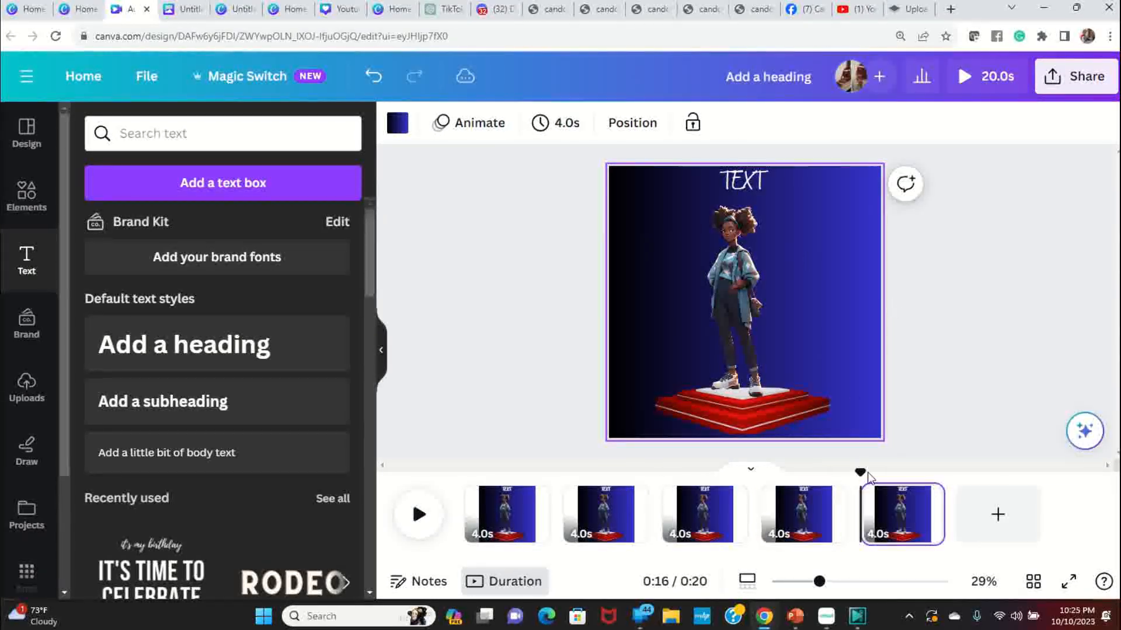
pyautogui.click(926, 498)
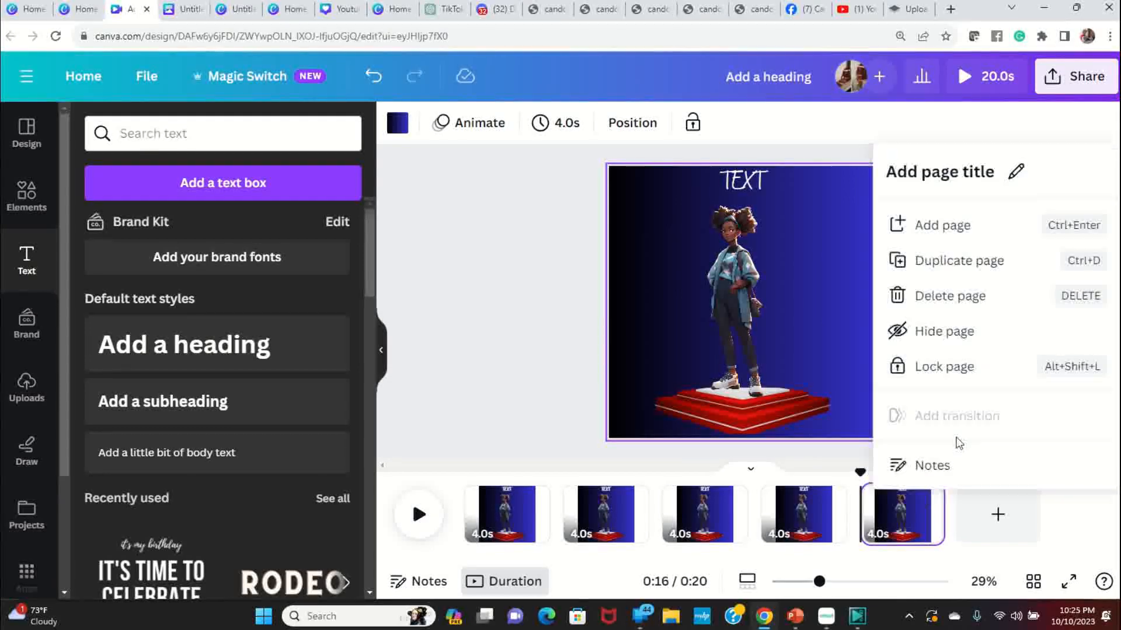
pyautogui.click(985, 265)
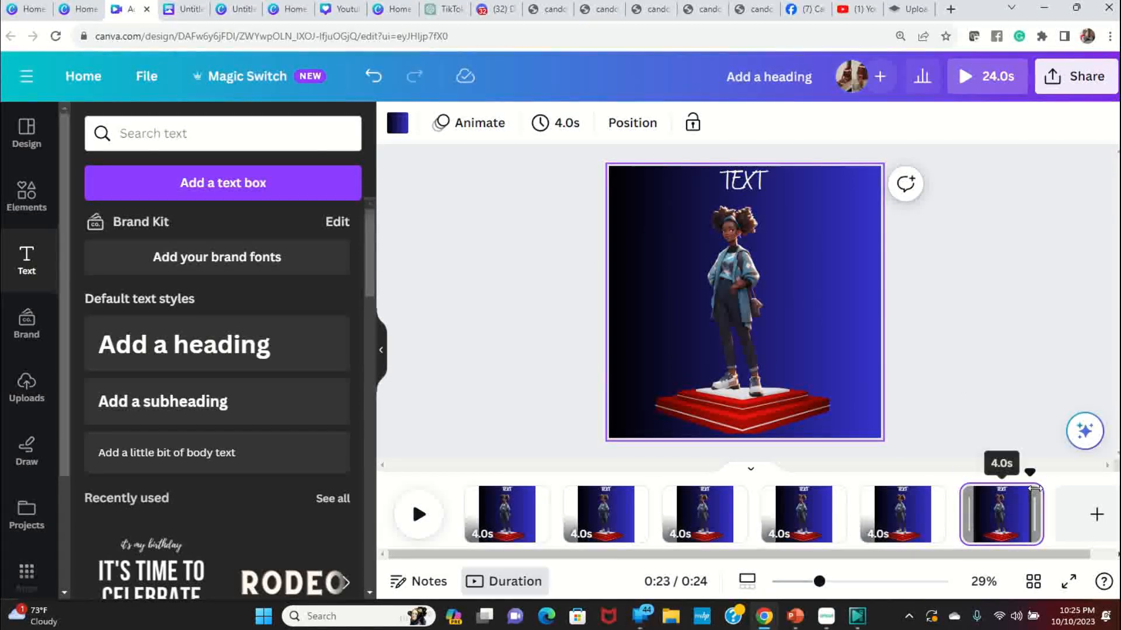
pyautogui.click(1026, 497)
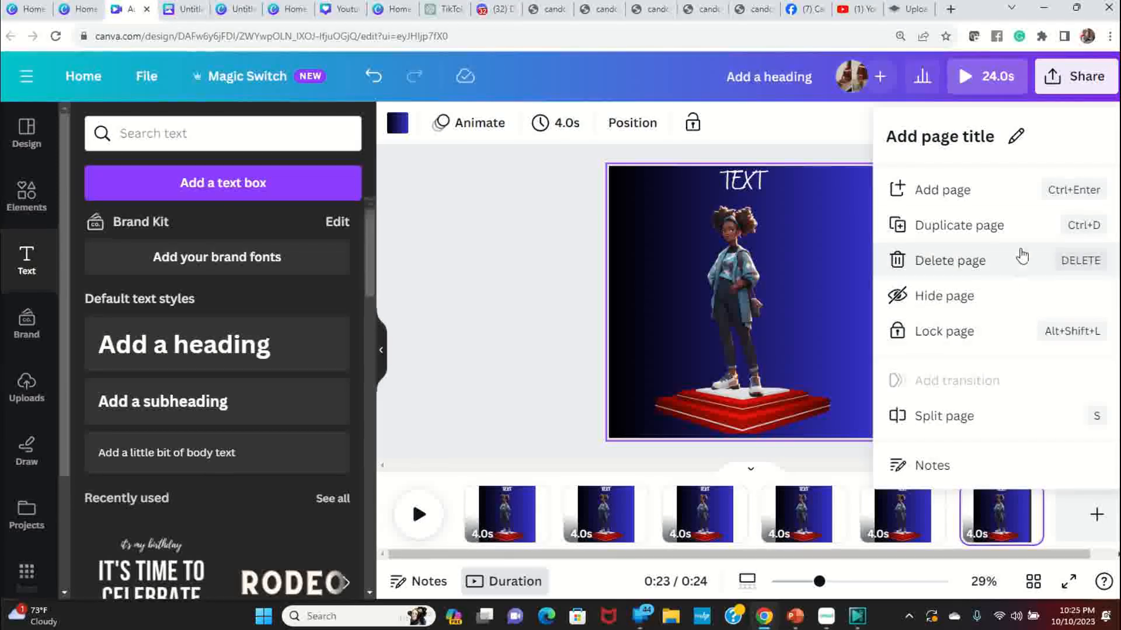
pyautogui.click(1026, 229)
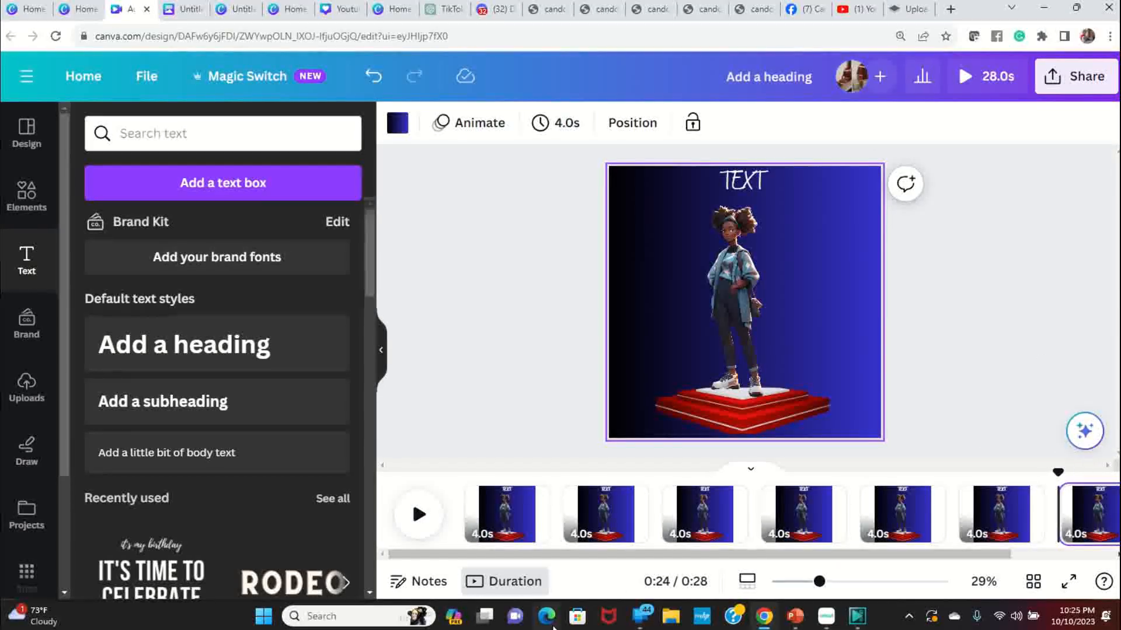
# - Add a new page without elements at the end of the video and search the elements for "thank you for watching"
pyautogui.moveTo(780, 559); pyautogui.dragTo(1047, 544)
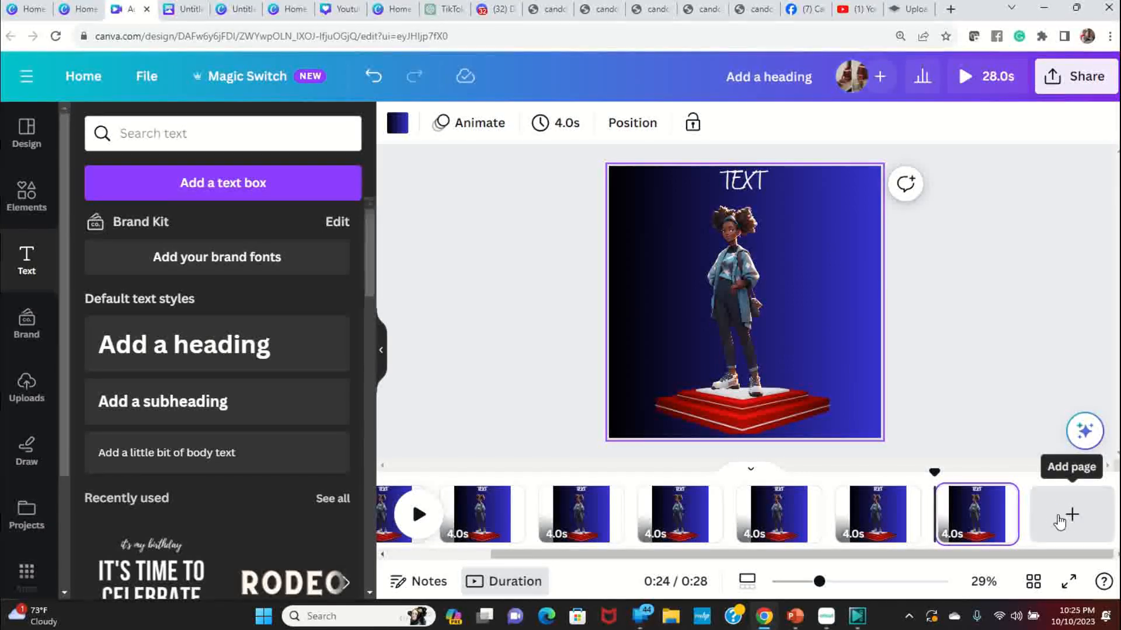
pyautogui.click(1060, 521)
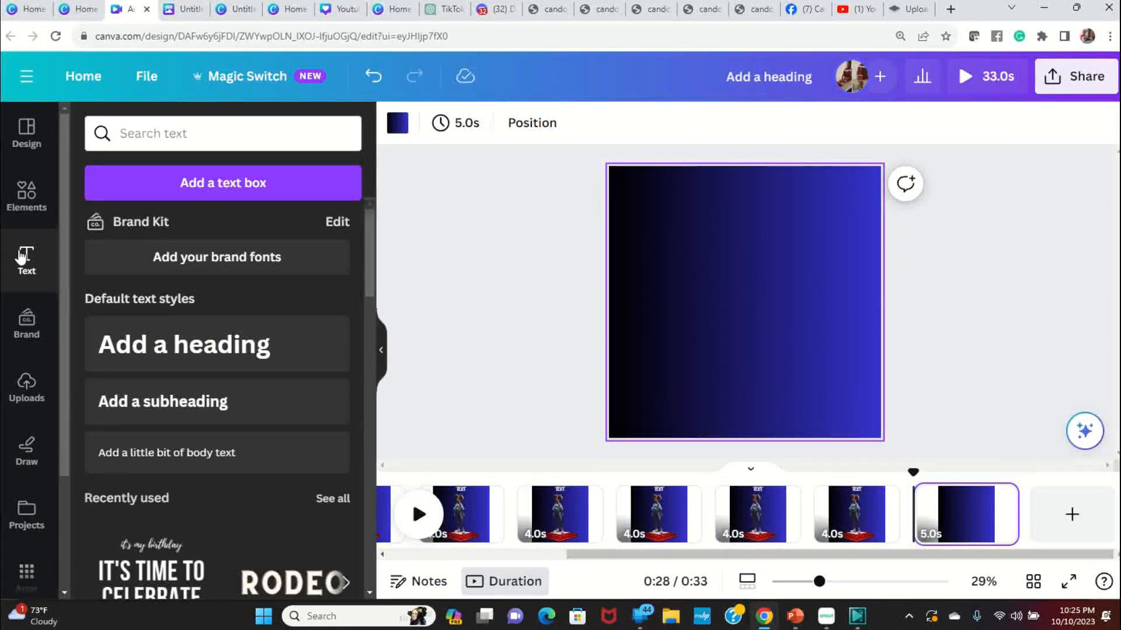
pyautogui.click(35, 202)
pyautogui.doubleClick(211, 135)
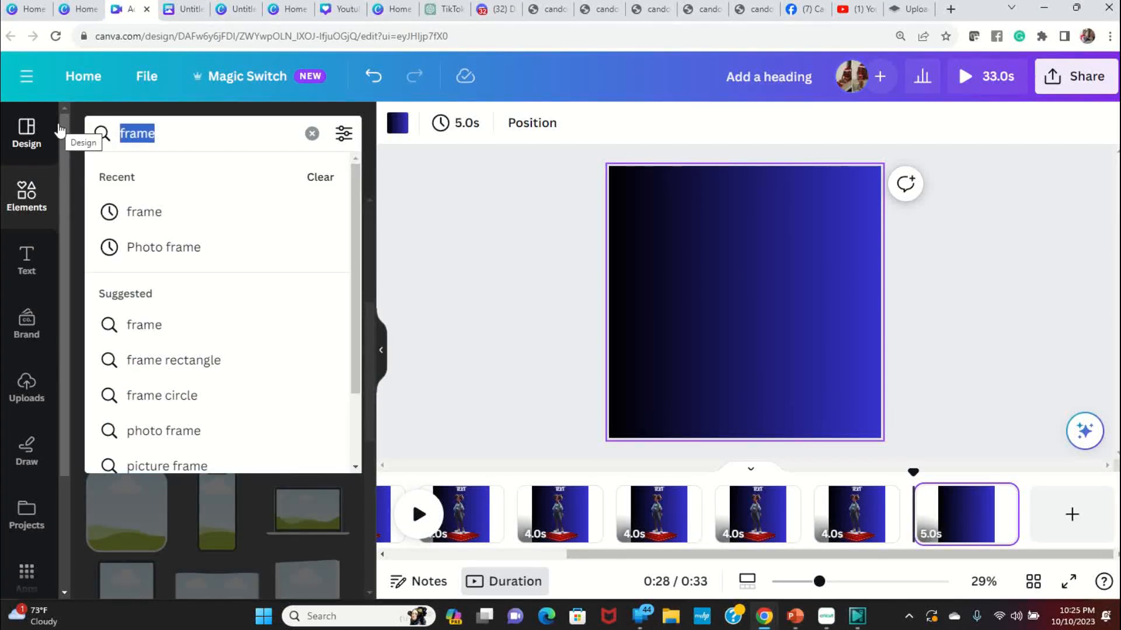
pyautogui.write('THANK YOU')
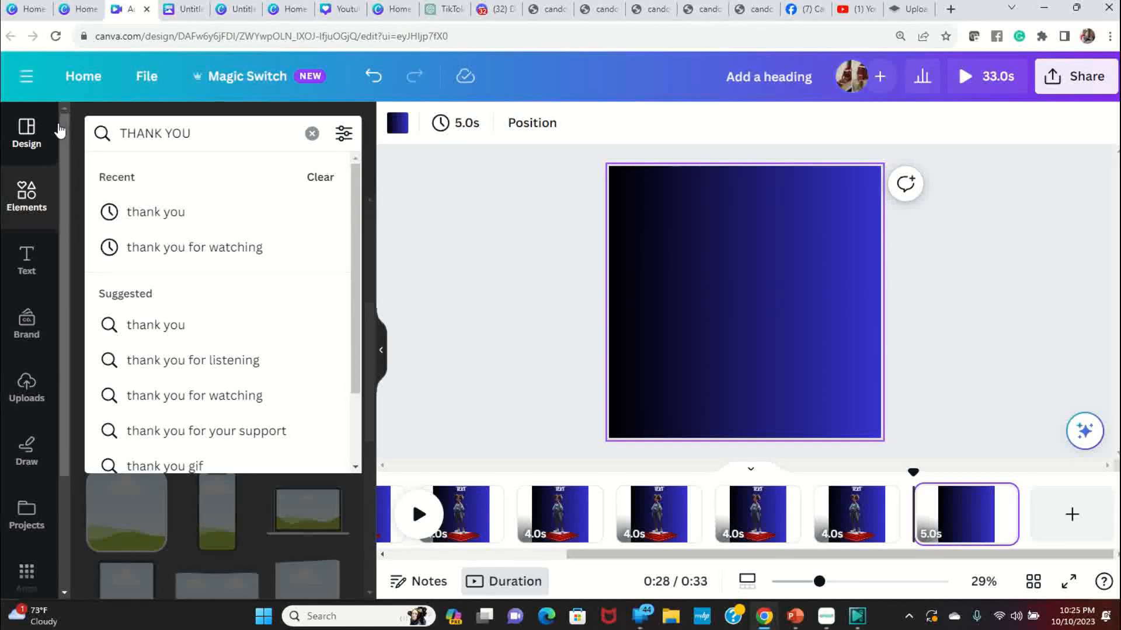
pyautogui.click(216, 250)
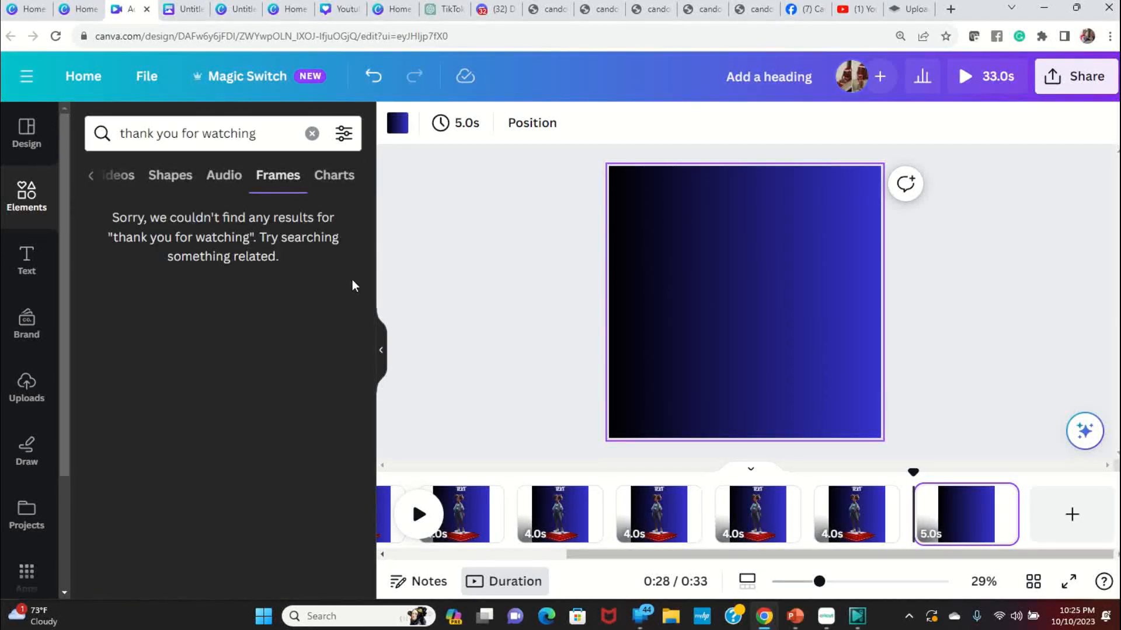
# - Place the purple "Thank You for Supporting Me" graphic from the search results on the last page
pyautogui.click(90, 177)
pyautogui.click(97, 180)
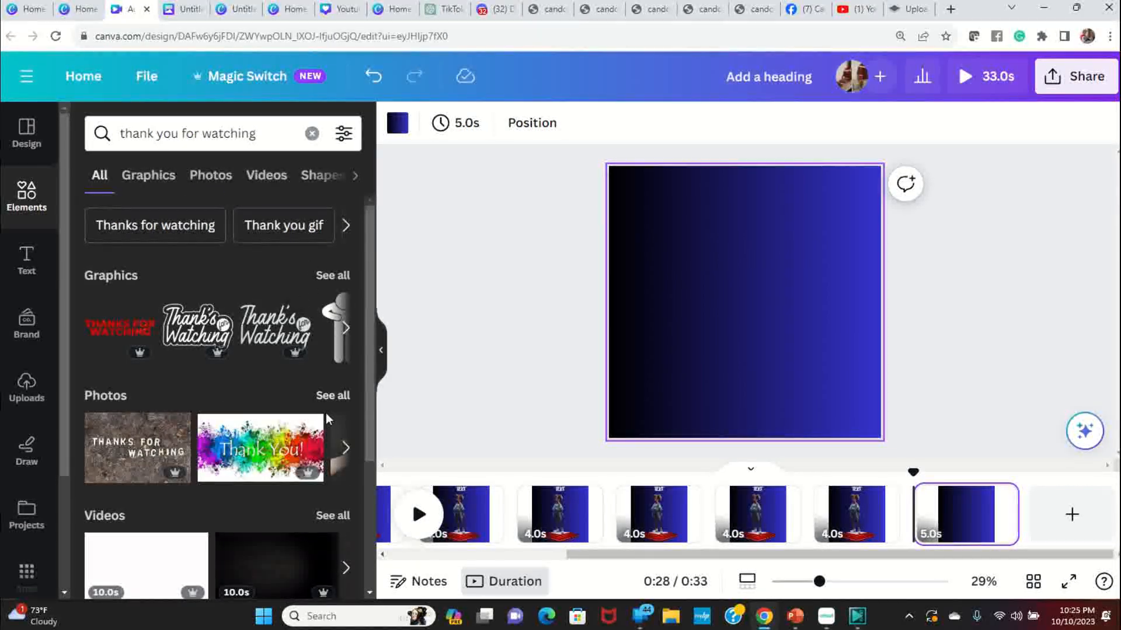
pyautogui.click(343, 275)
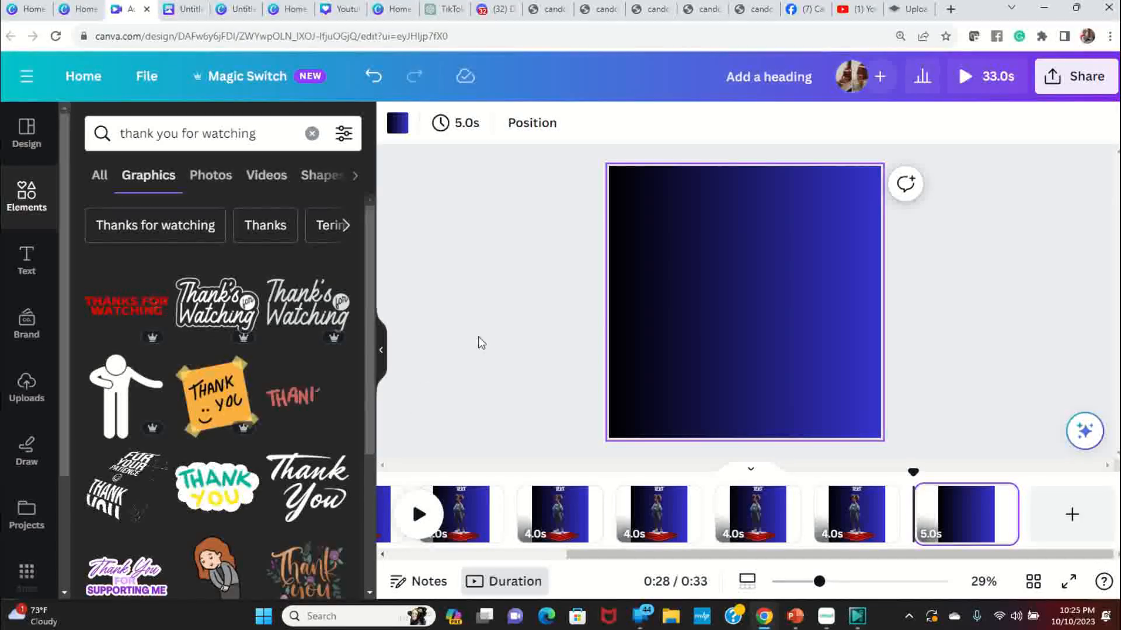
pyautogui.scroll(-2, 340, 385)
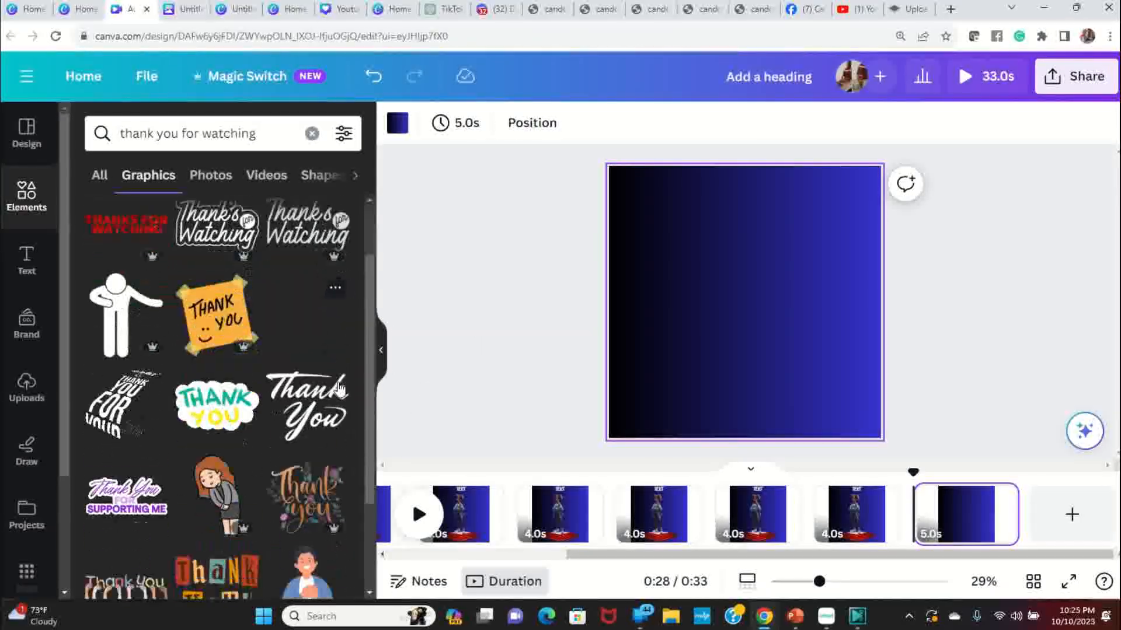
pyautogui.scroll(-1, 337, 388)
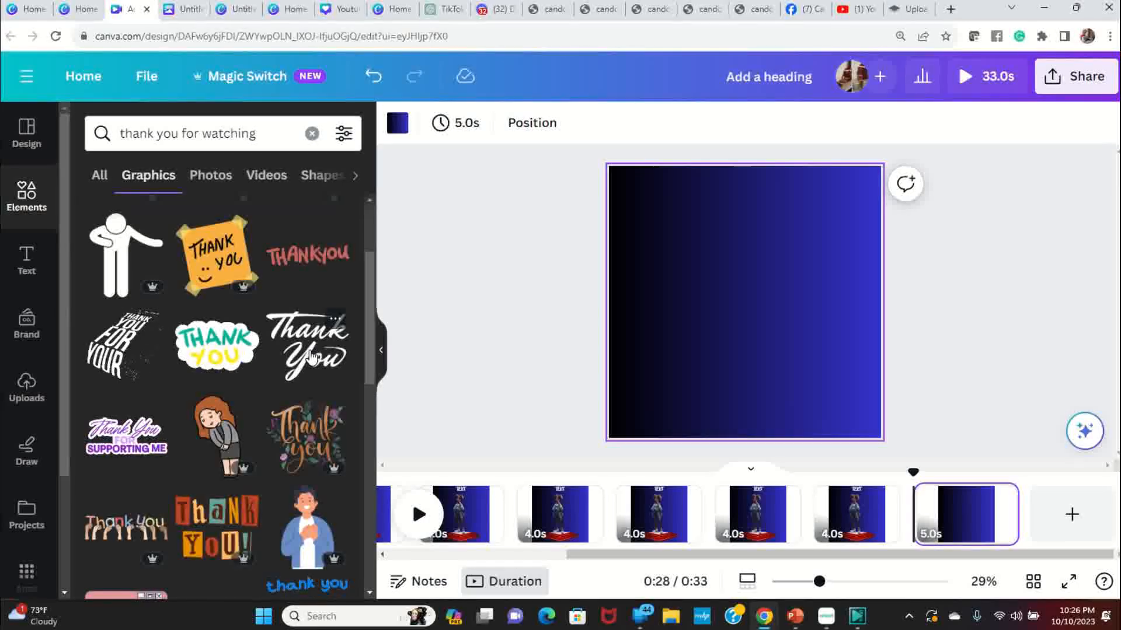
pyautogui.click(138, 437)
pyautogui.click(934, 327)
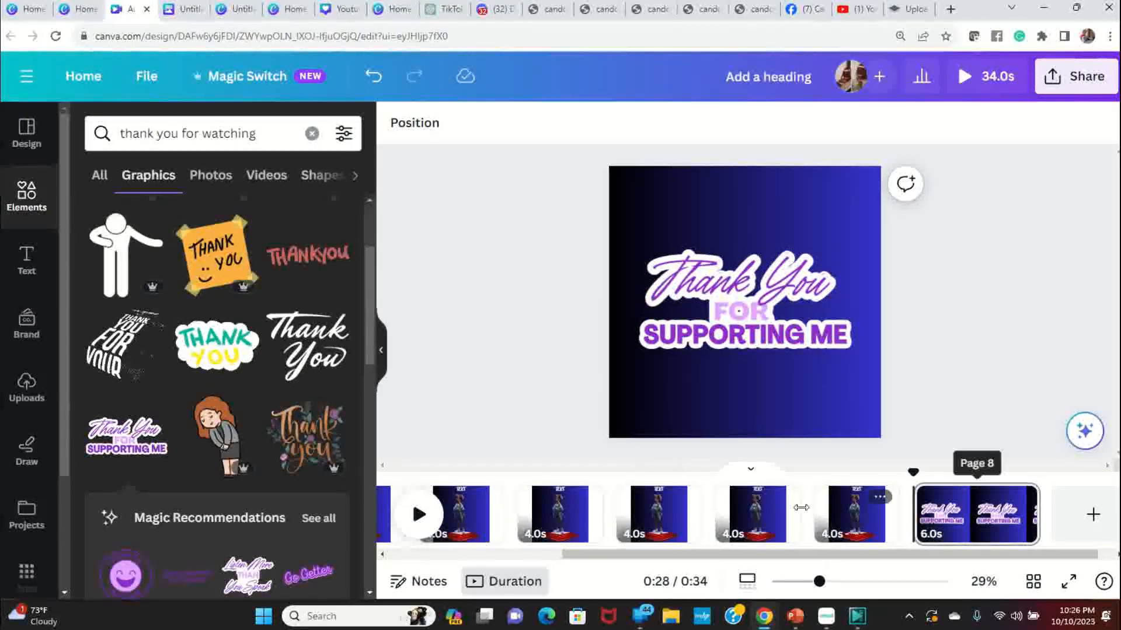
# - Replace the "TEXT" heading on the first page with "New Images for my Etsy Shop!"
pyautogui.moveTo(874, 551); pyautogui.dragTo(373, 570)
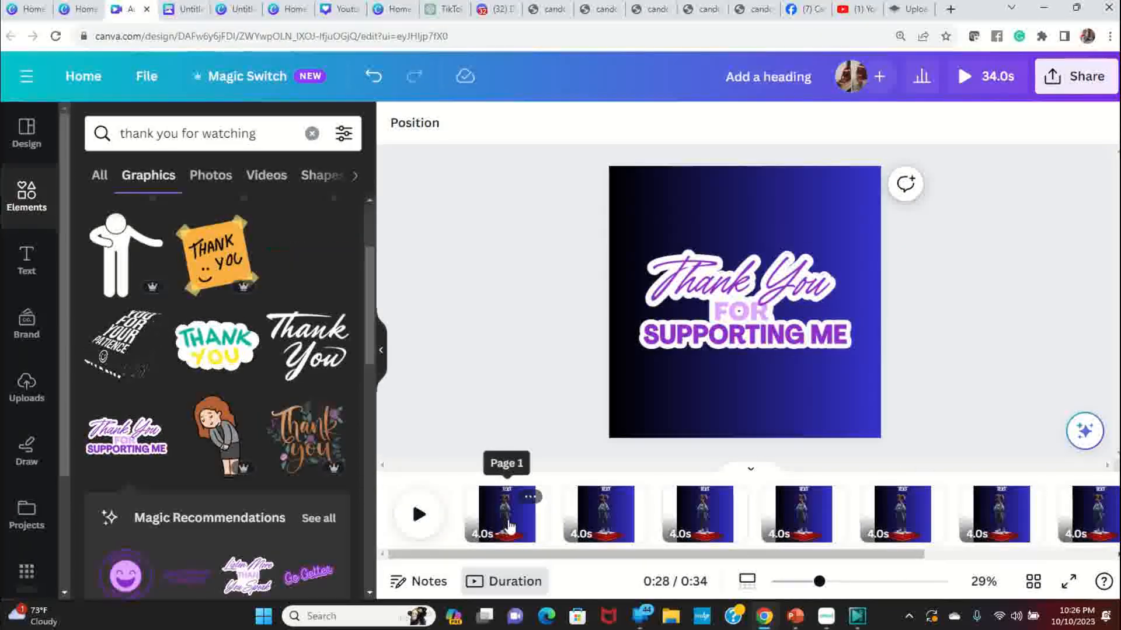
pyautogui.click(514, 517)
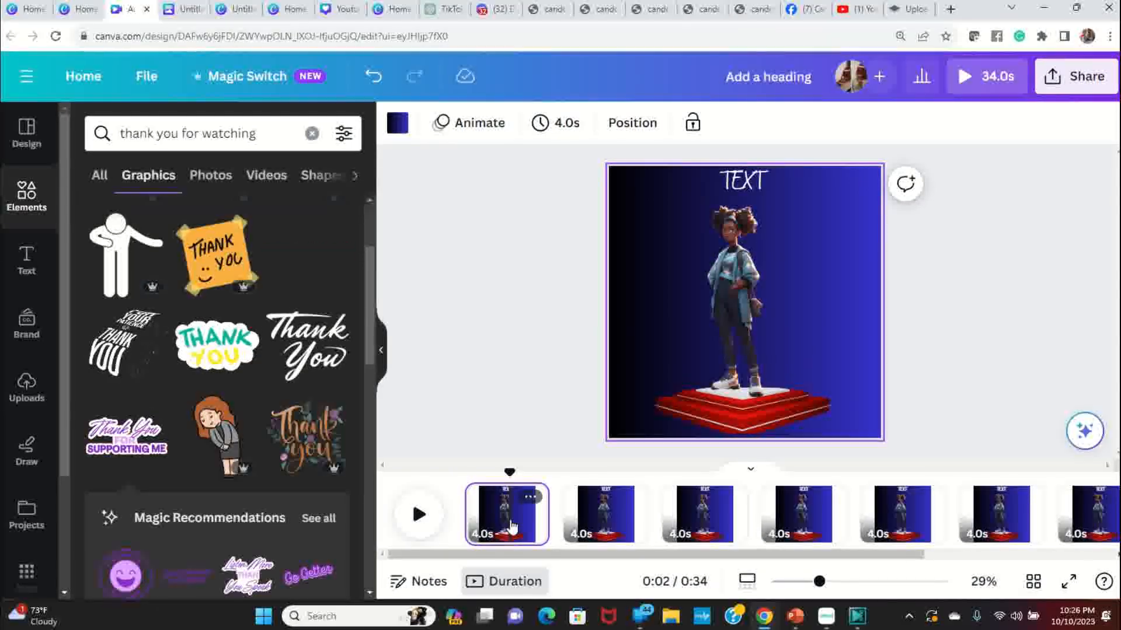
pyautogui.click(744, 181)
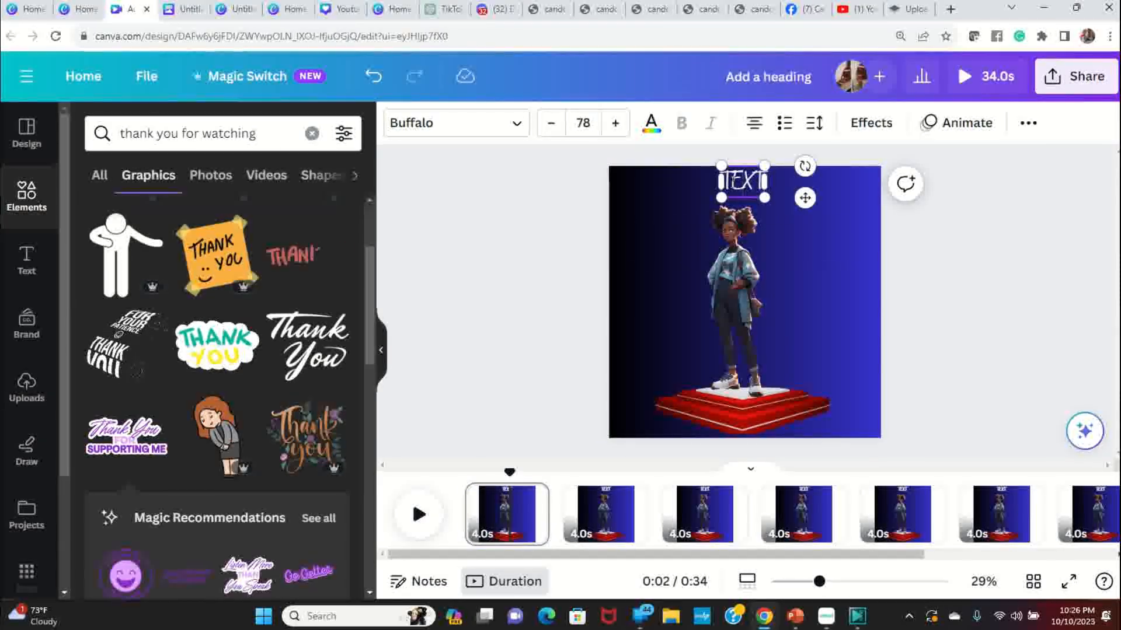
pyautogui.moveTo(724, 181); pyautogui.dragTo(762, 184)
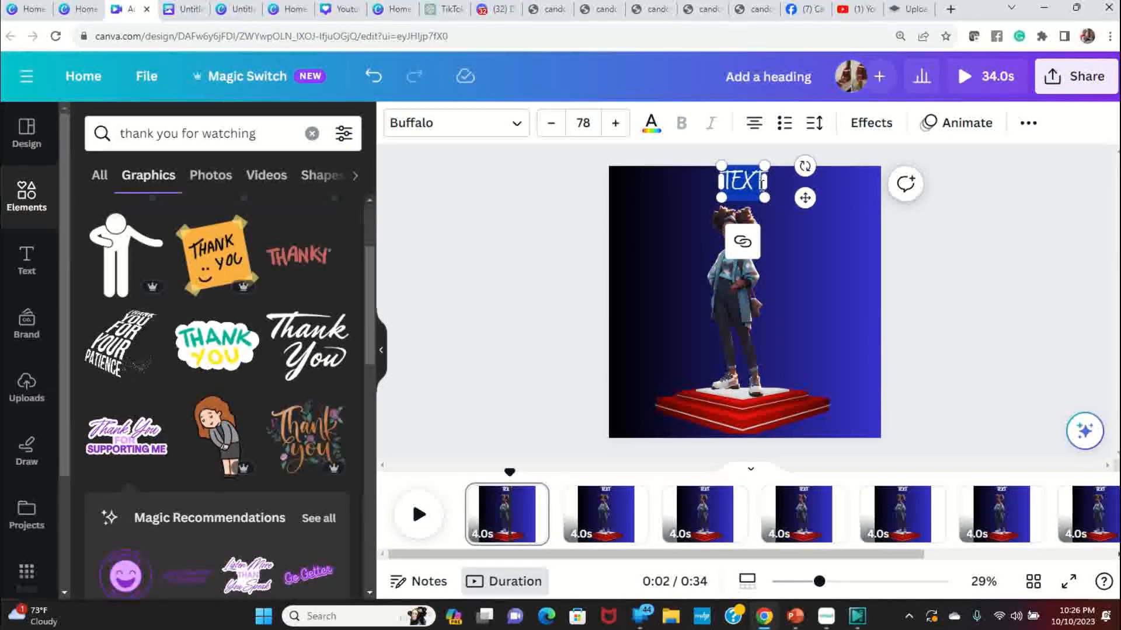
pyautogui.write('n')
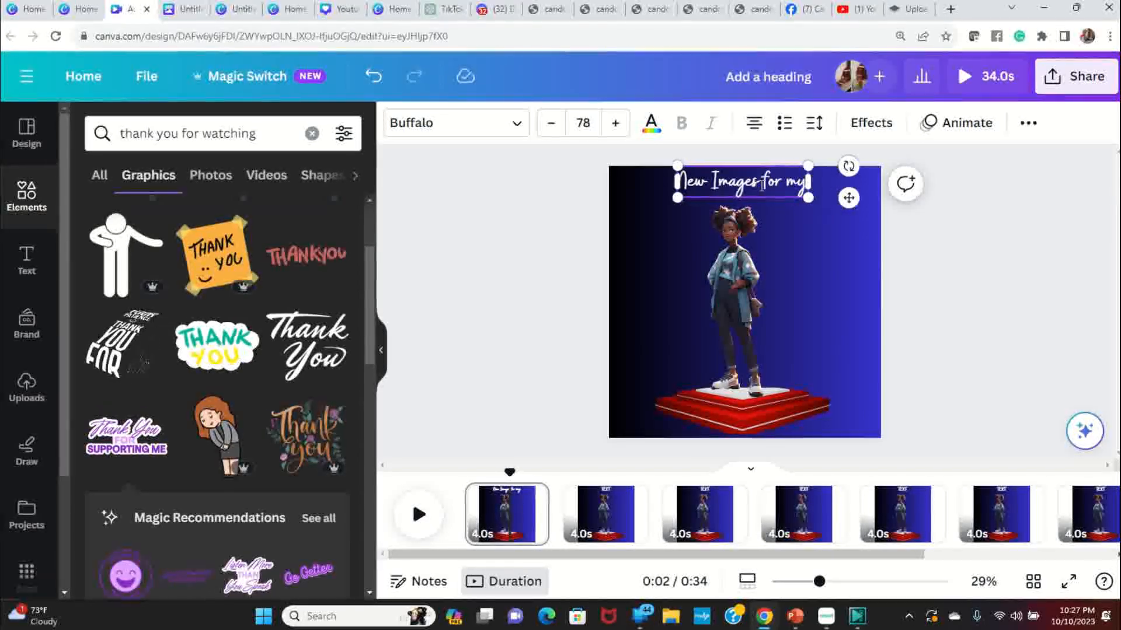
pyautogui.write('Etsy')
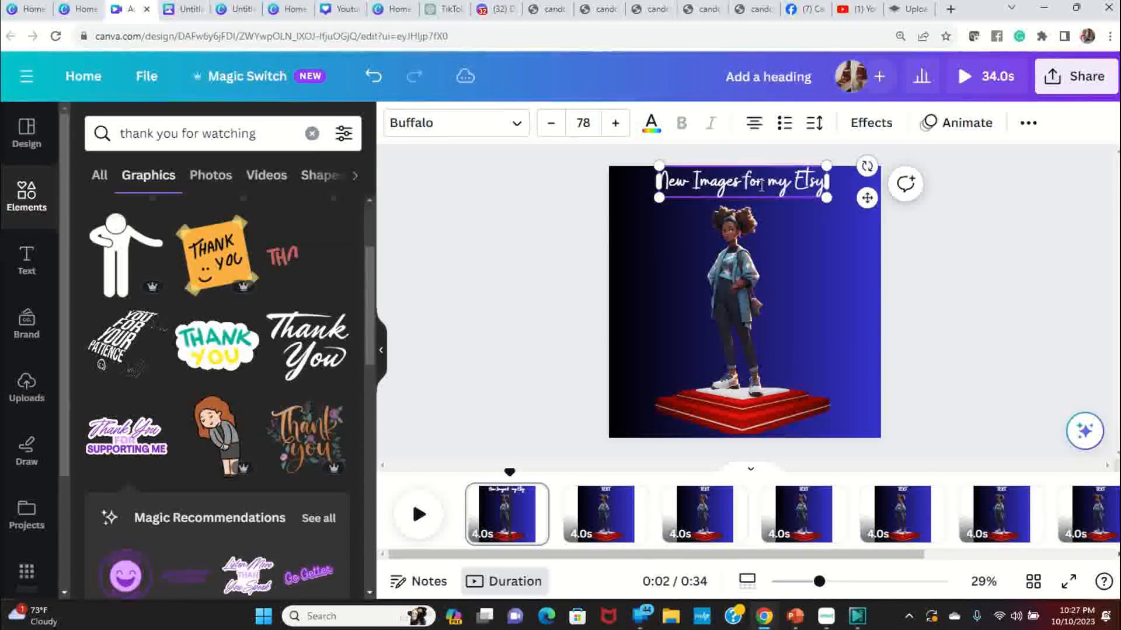
pyautogui.write(' Shop')
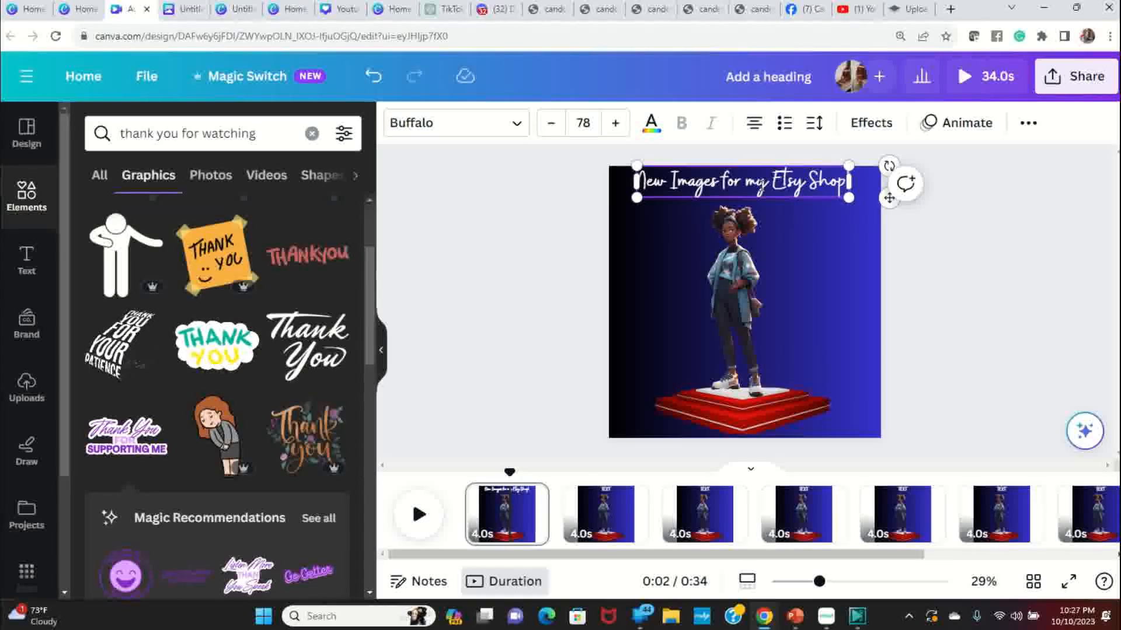
pyautogui.click(978, 296)
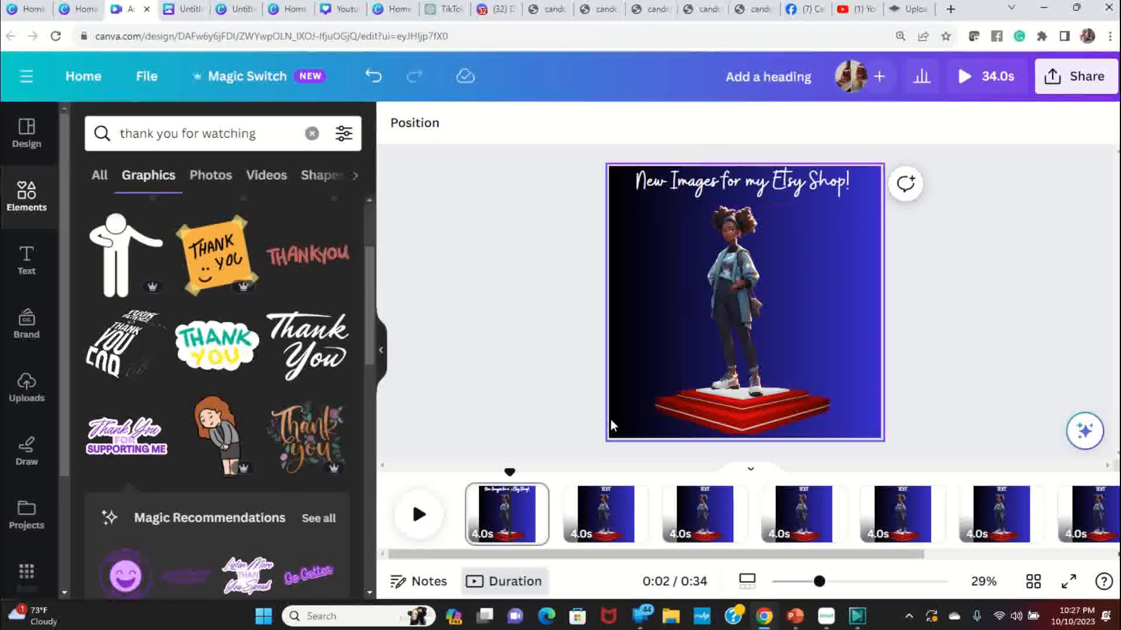
# - Replace the girl on the second page with the uploaded photo of the girl with crossed arms and a black handbag
pyautogui.click(611, 521)
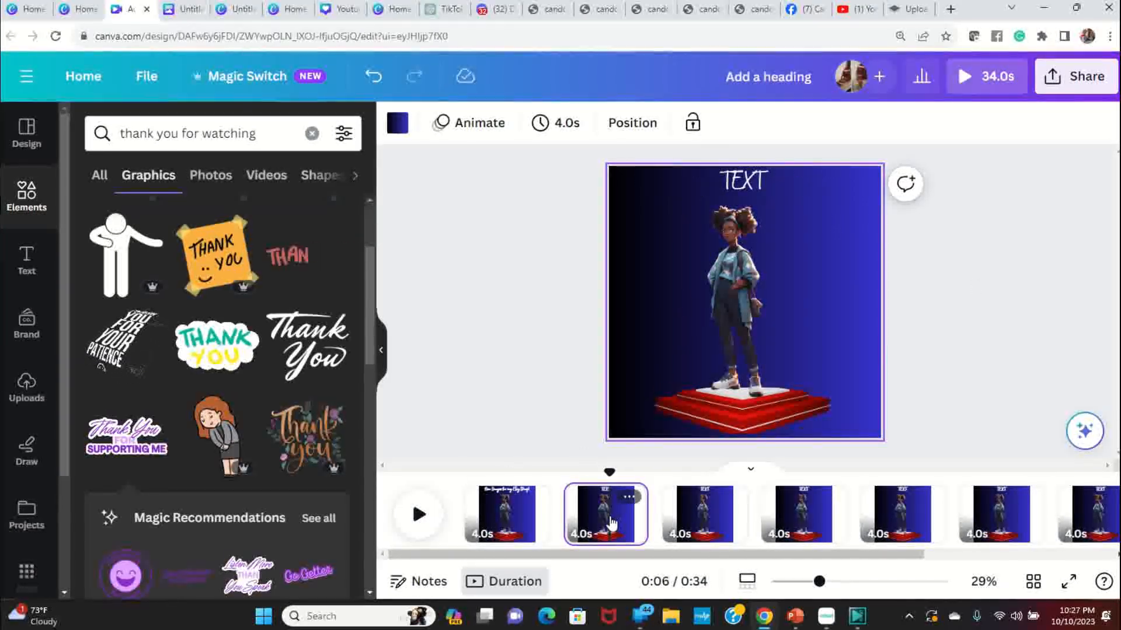
pyautogui.click(37, 403)
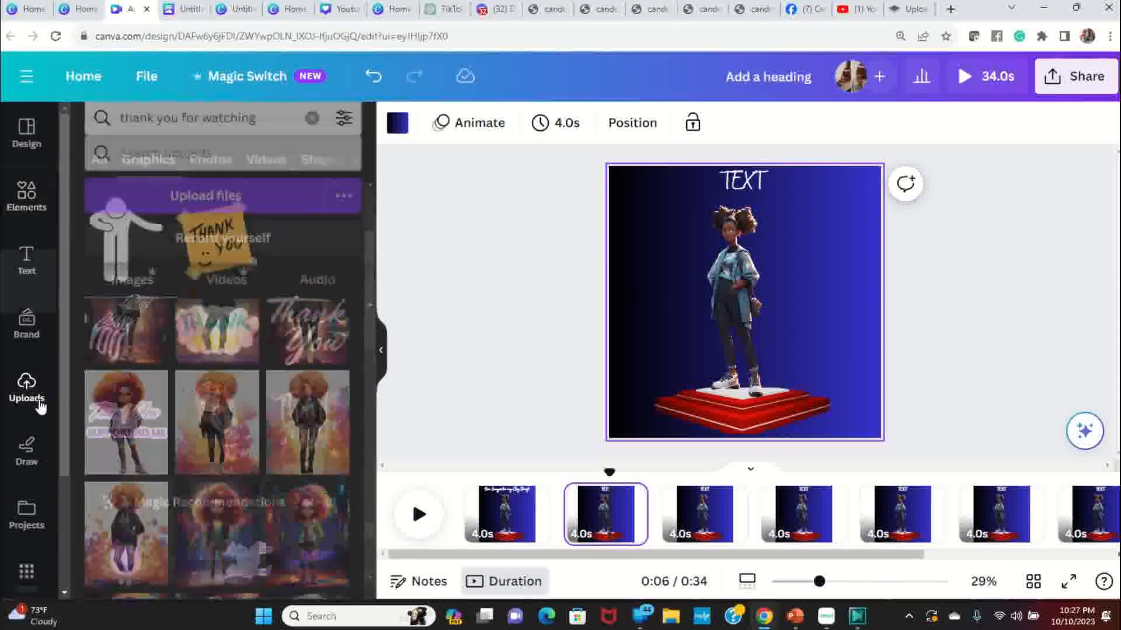
pyautogui.scroll(-10, 227, 382)
pyautogui.scroll(10, 227, 382)
pyautogui.scroll(10, 220, 338)
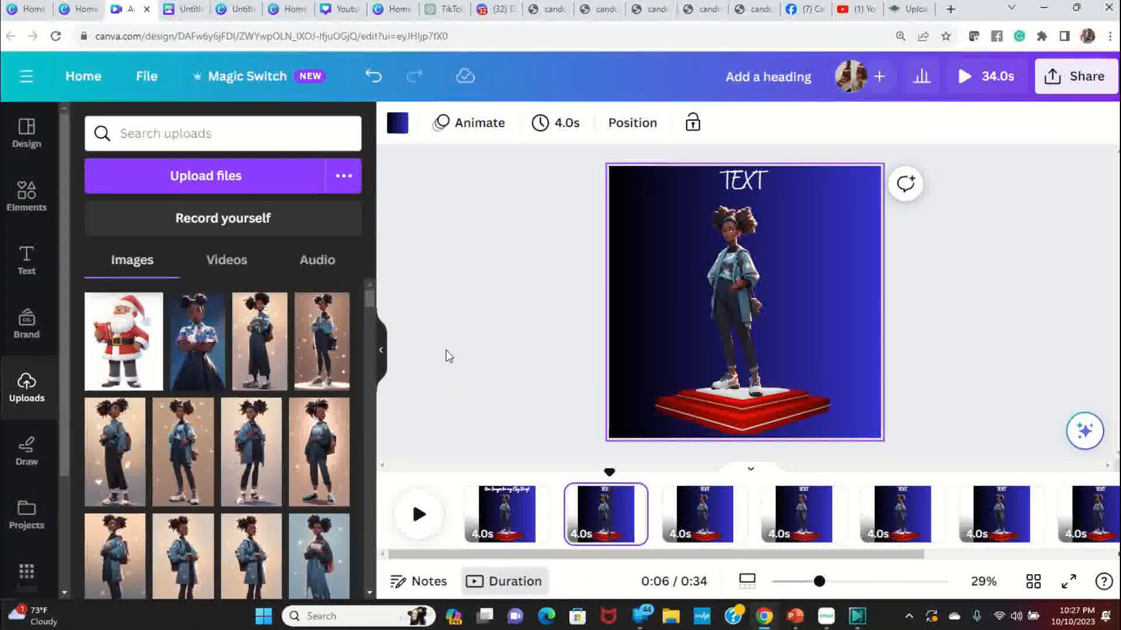
pyautogui.moveTo(263, 350); pyautogui.dragTo(403, 298)
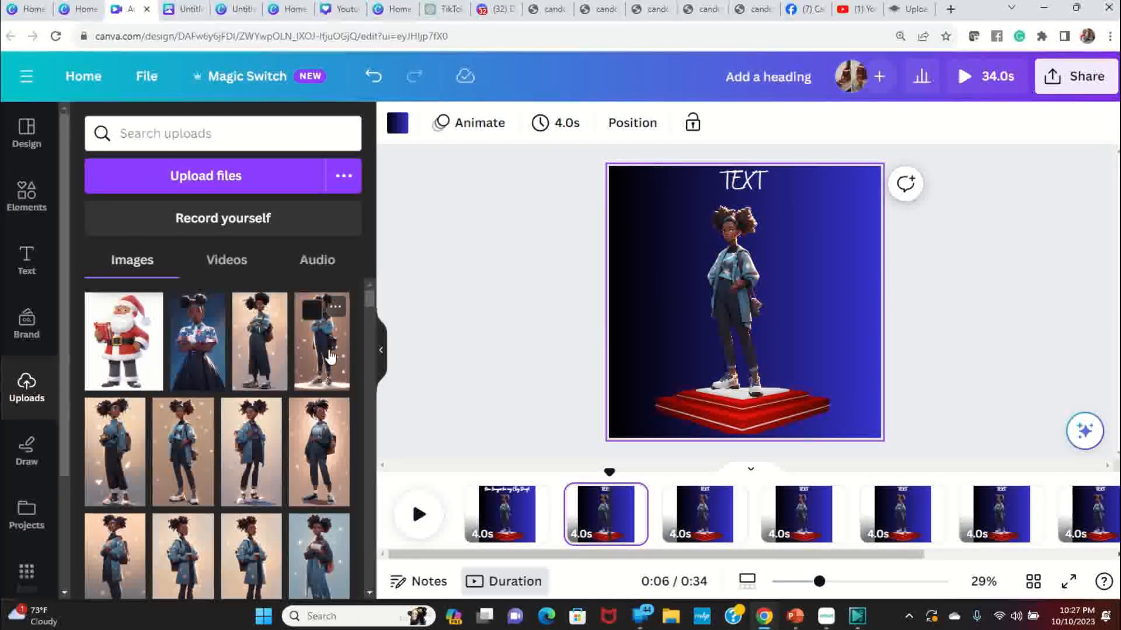
pyautogui.moveTo(331, 354); pyautogui.dragTo(790, 282)
pyautogui.moveTo(315, 345); pyautogui.dragTo(741, 286)
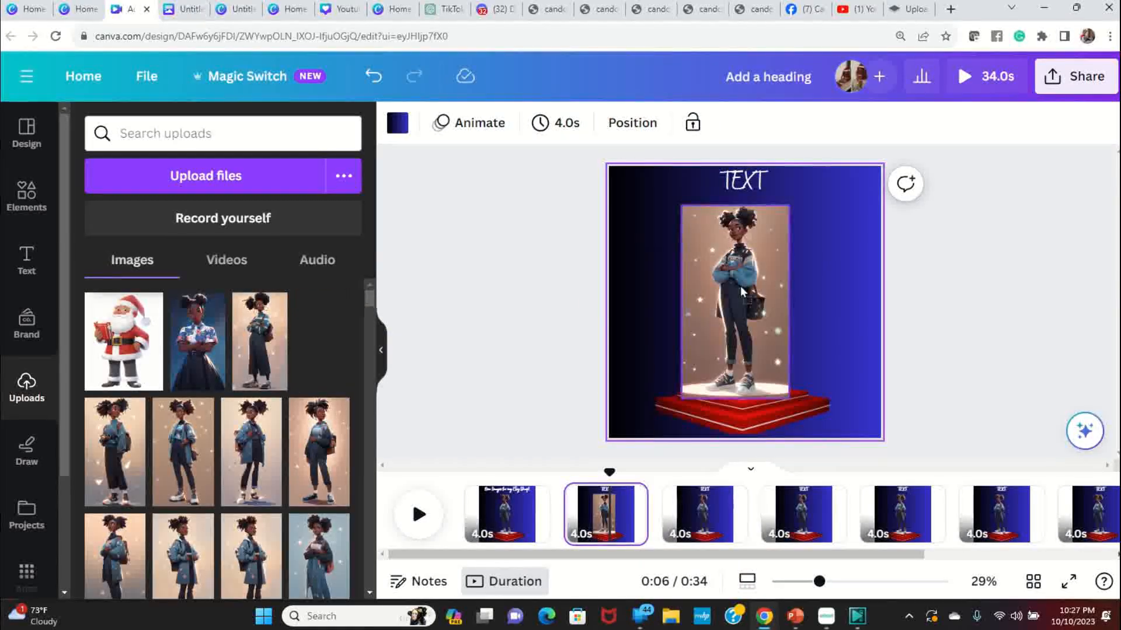
# - Remove the background from the new girl photo on the second page
pyautogui.click(772, 268)
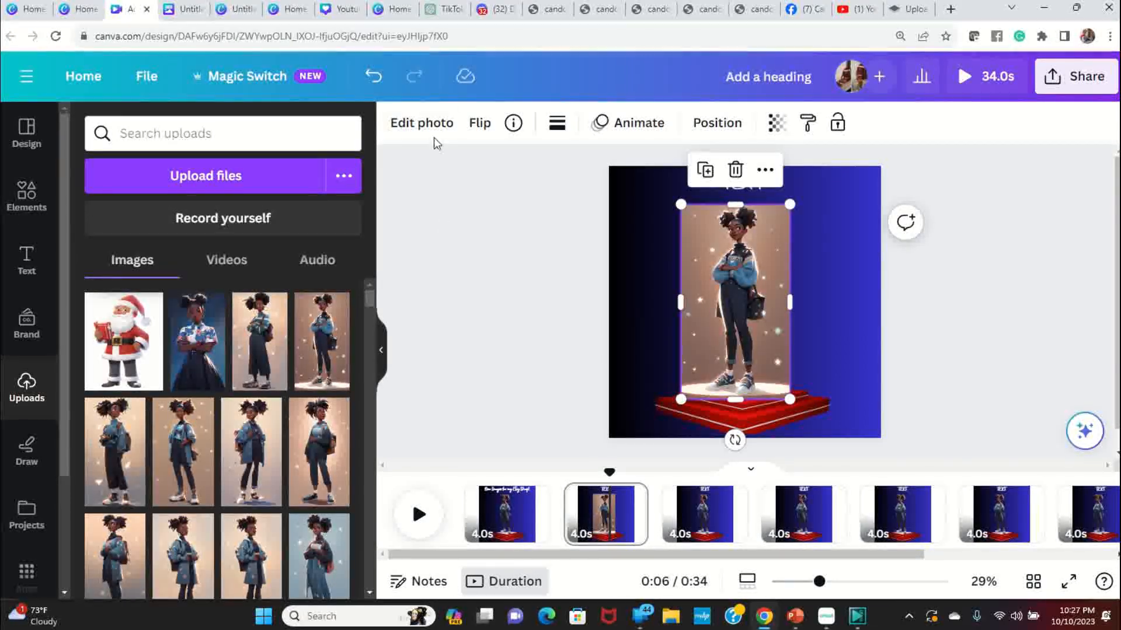
pyautogui.click(423, 123)
pyautogui.click(120, 259)
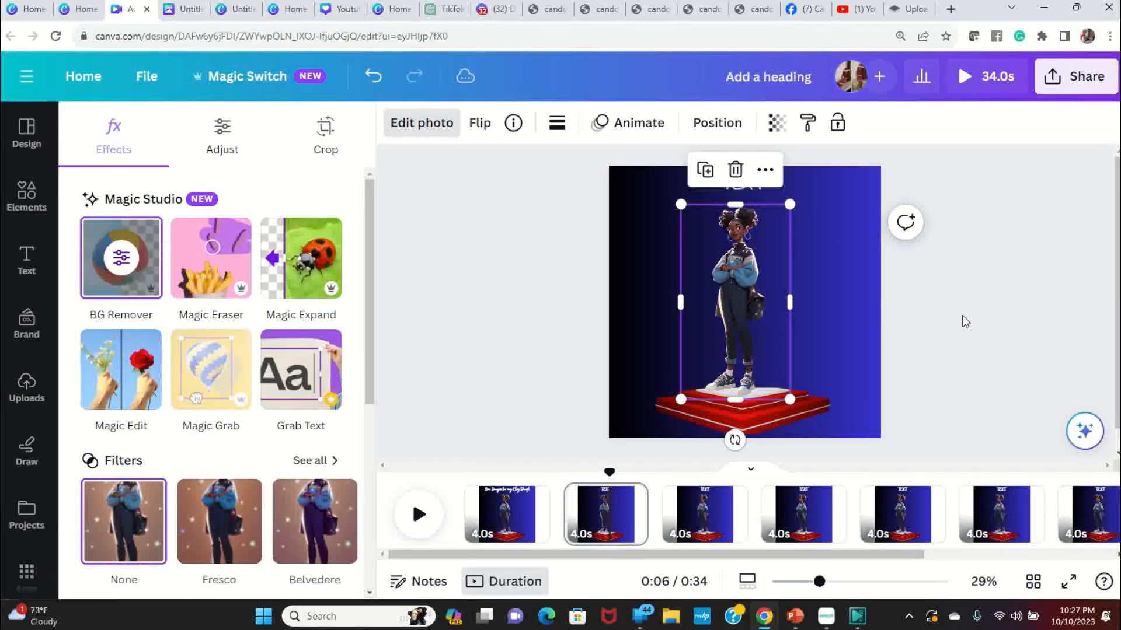
pyautogui.click(962, 316)
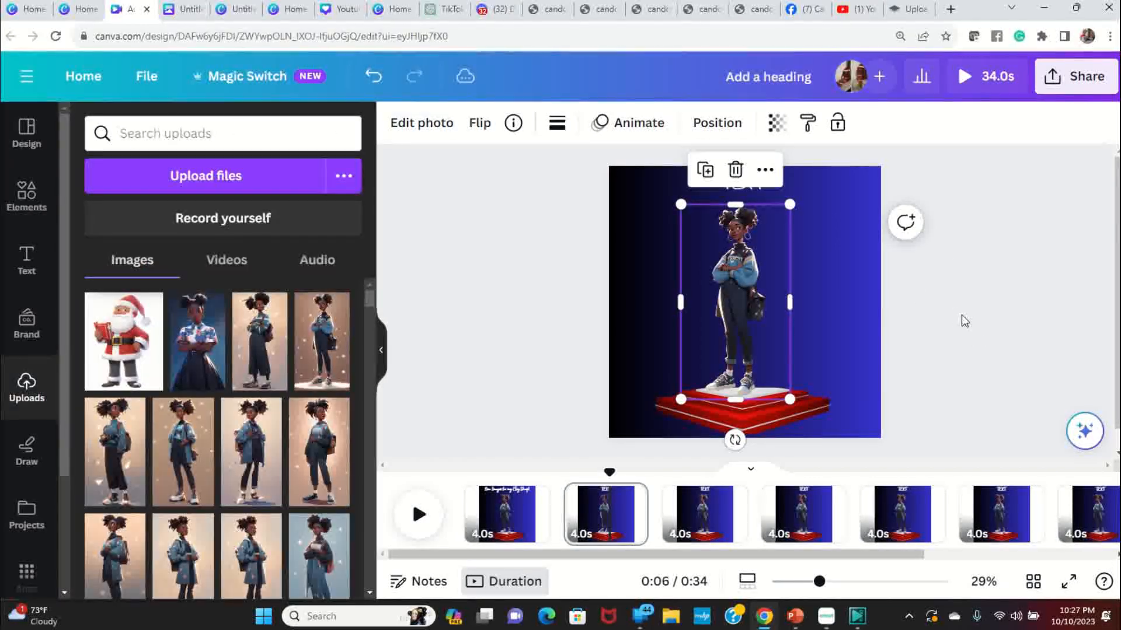
pyautogui.click(958, 312)
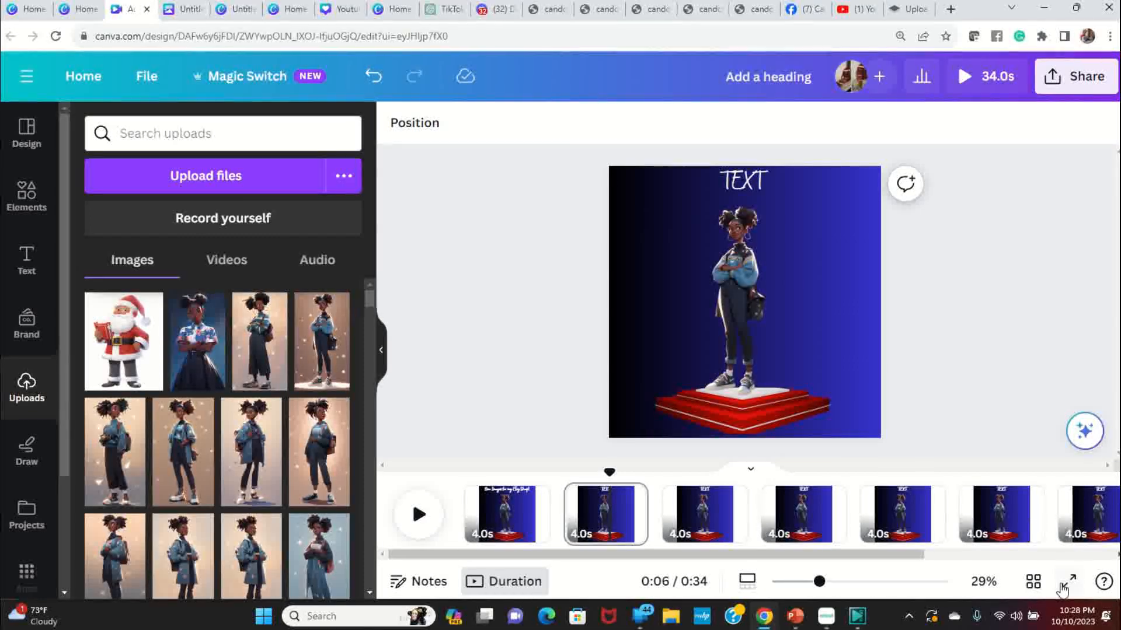
# - Preview the video in full screen from the first page, and return to the editor
pyautogui.click(523, 518)
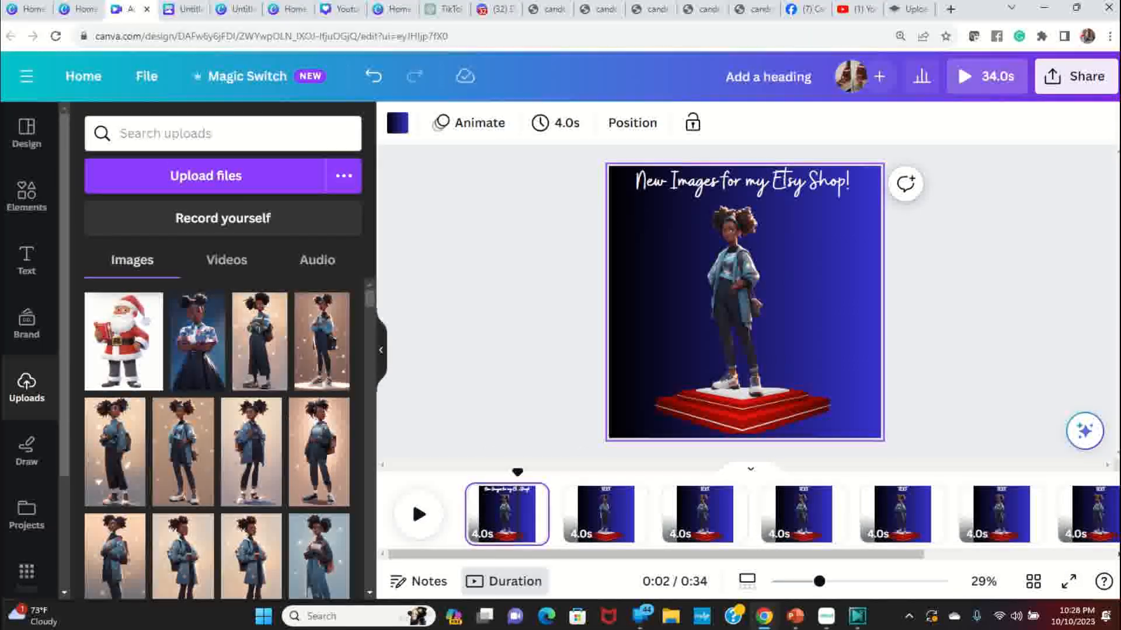
pyautogui.click(1068, 581)
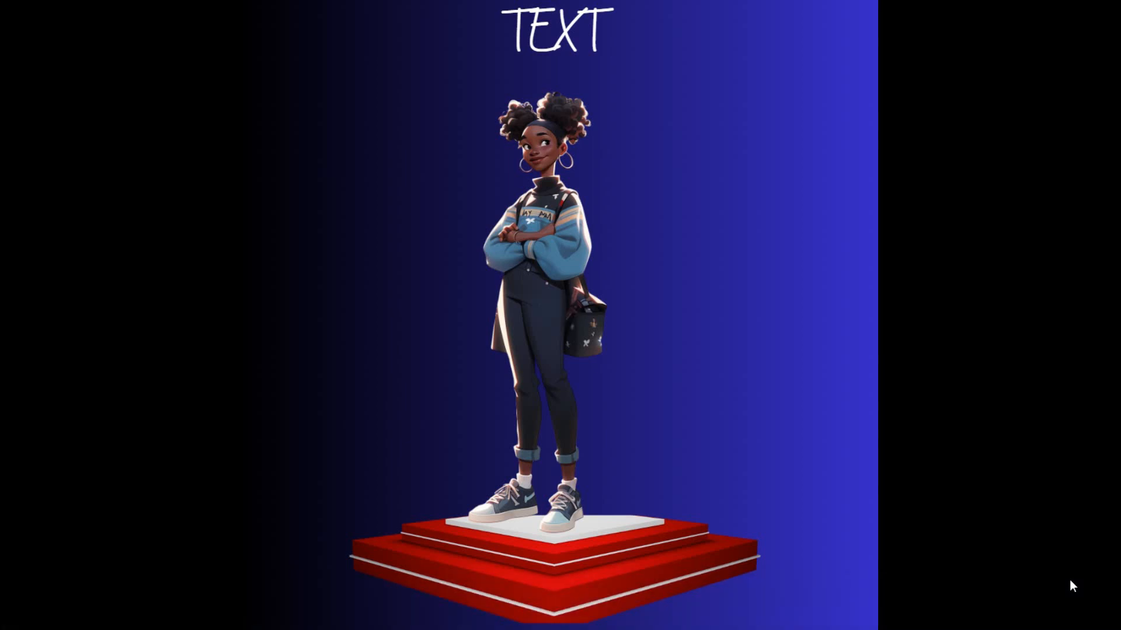
pyautogui.press('Escape')
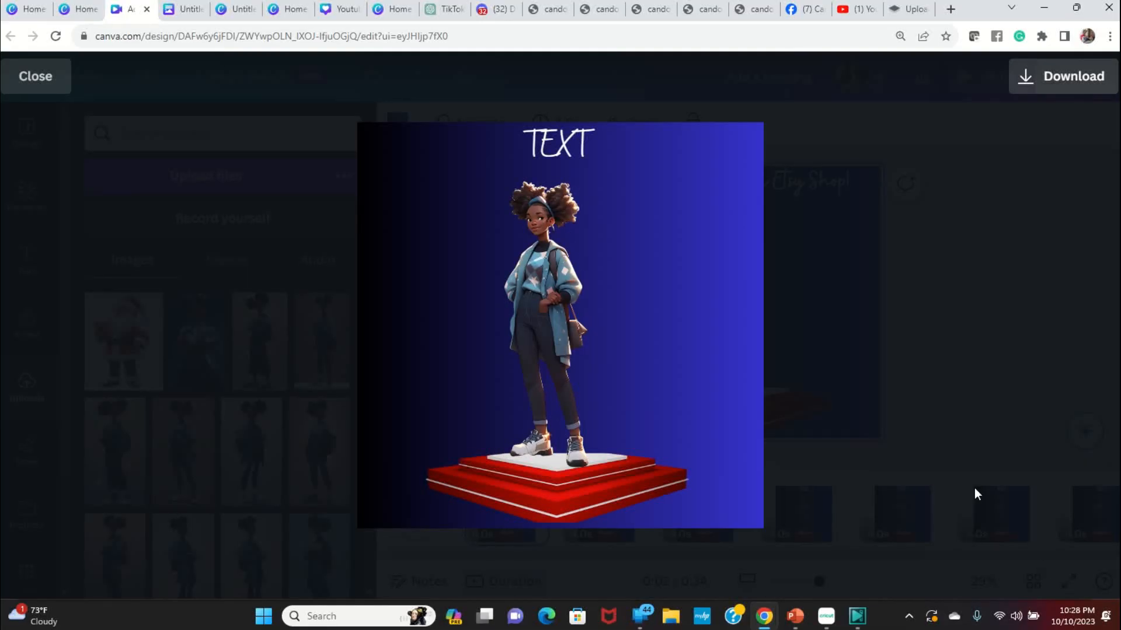
pyautogui.press('Escape')
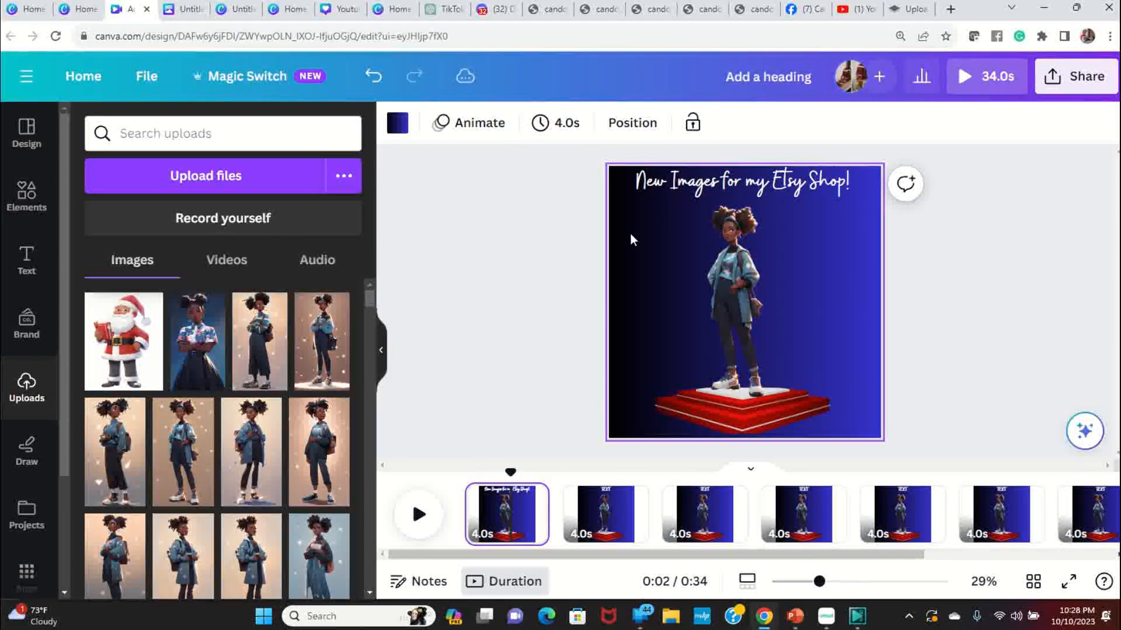
# - Try purple-to-turquoise, coral-to-purple and yellow-to-orange gradients as the first page's background
pyautogui.click(399, 129)
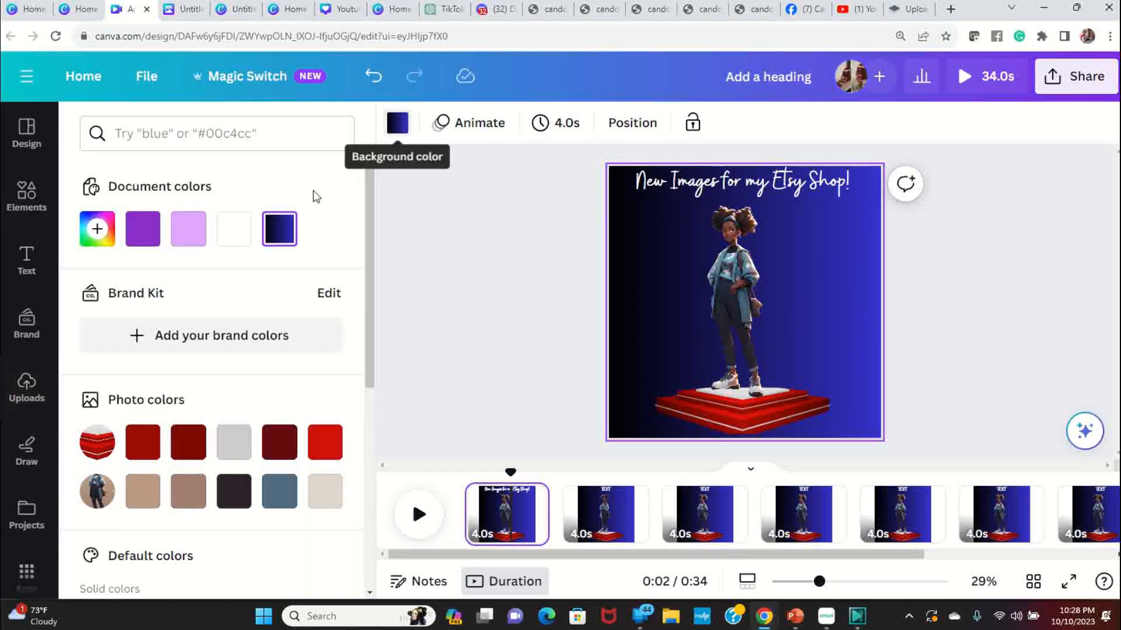
pyautogui.scroll(-2, 215, 426)
pyautogui.scroll(-5, 212, 429)
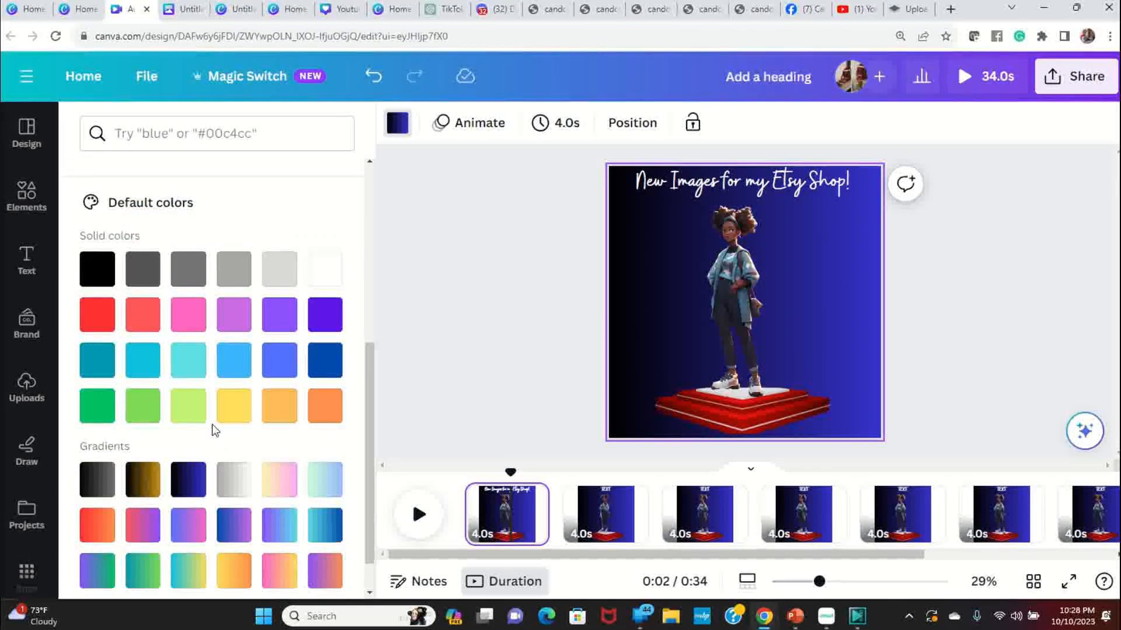
pyautogui.click(240, 483)
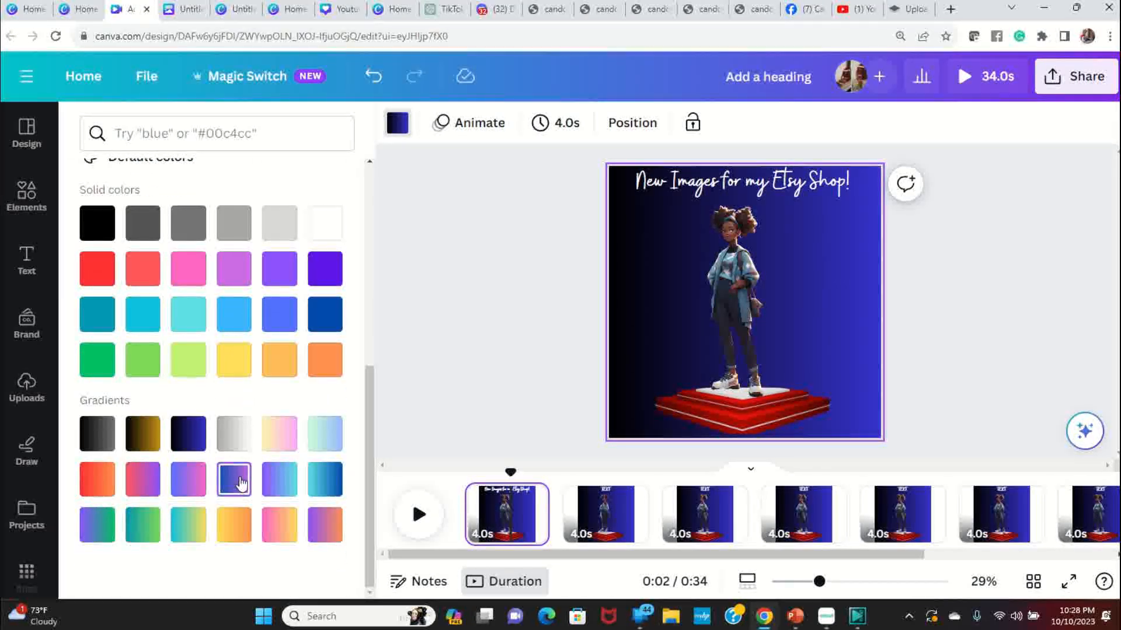
pyautogui.click(279, 483)
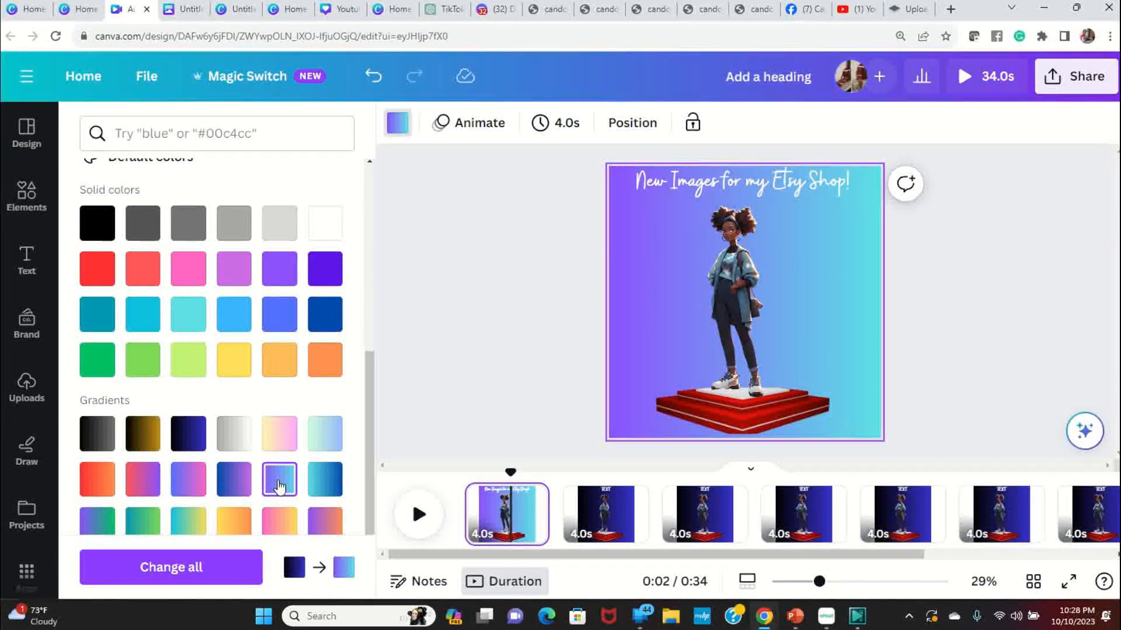
pyautogui.click(141, 493)
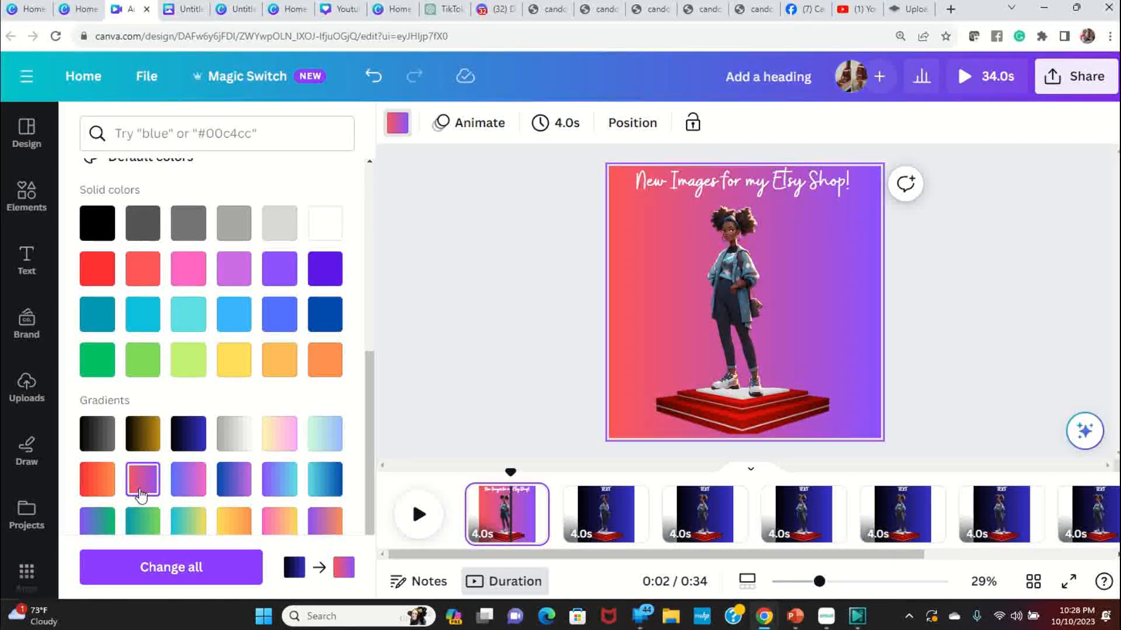
pyautogui.scroll(-2, 282, 465)
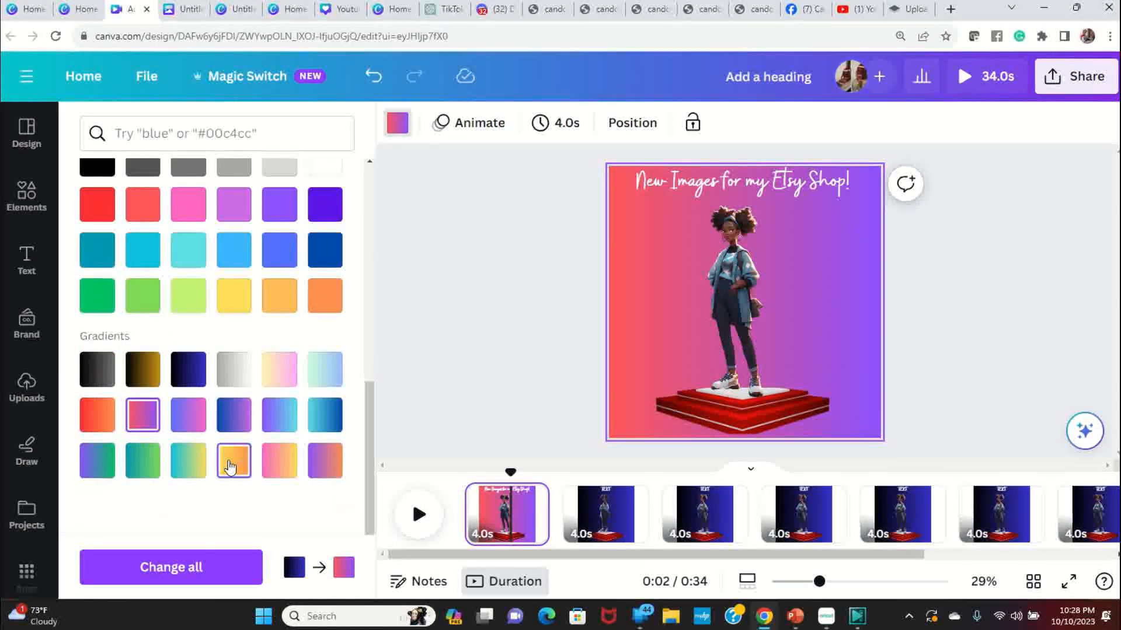
pyautogui.click(231, 466)
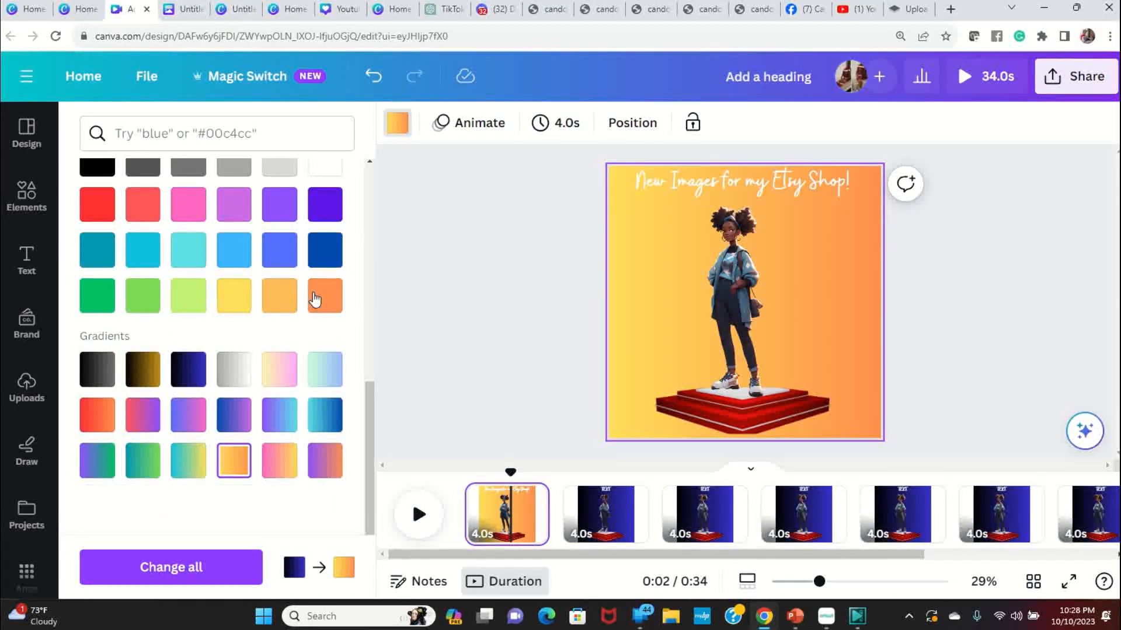
# - Try solid violet, orchid, red and dark grey colours as the first page's background
pyautogui.click(326, 250)
pyautogui.click(323, 202)
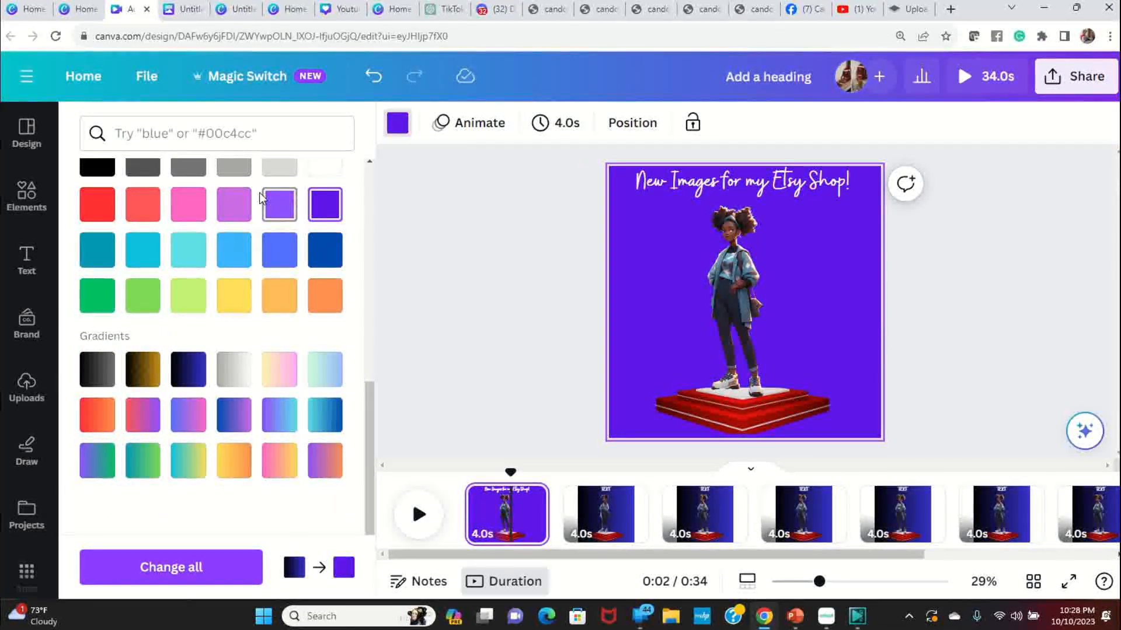
pyautogui.click(233, 202)
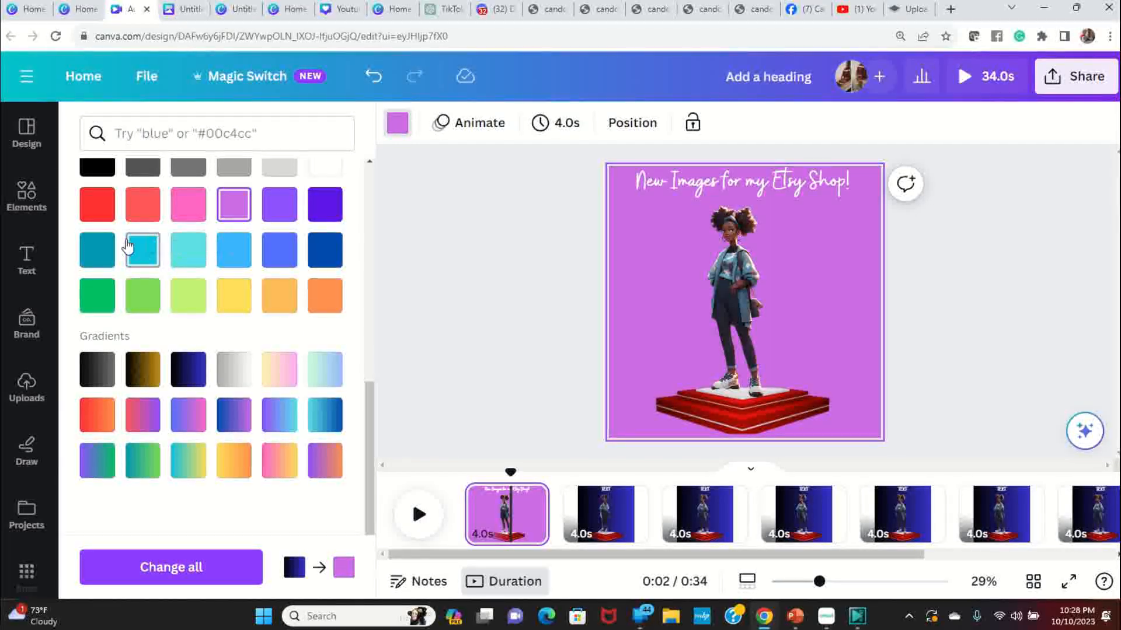
pyautogui.click(107, 209)
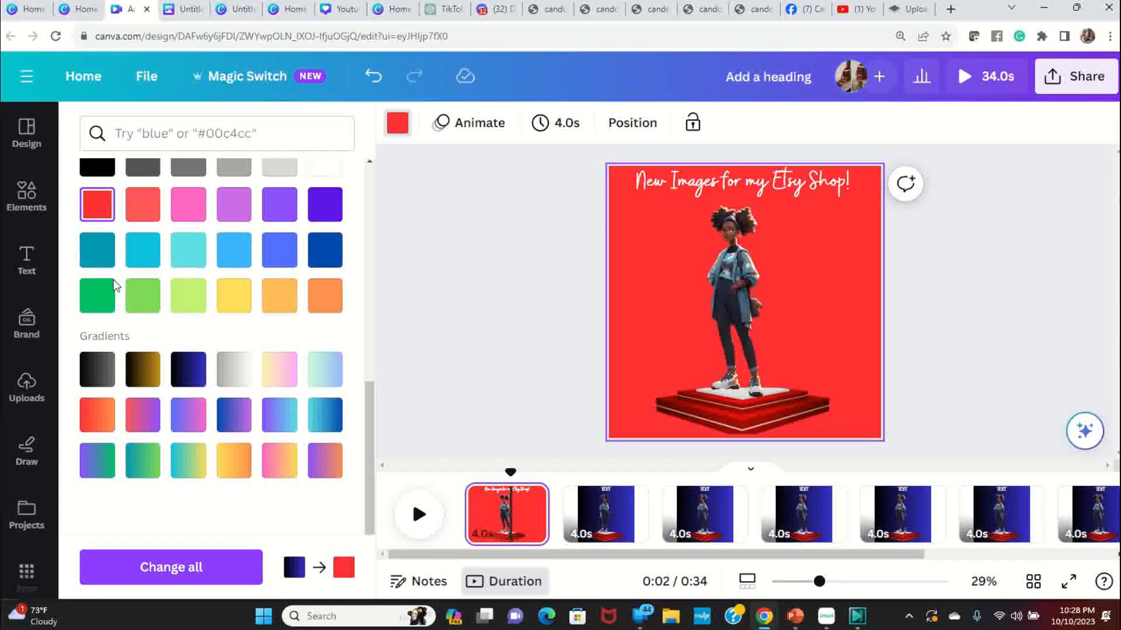
pyautogui.scroll(3, 115, 285)
pyautogui.click(149, 308)
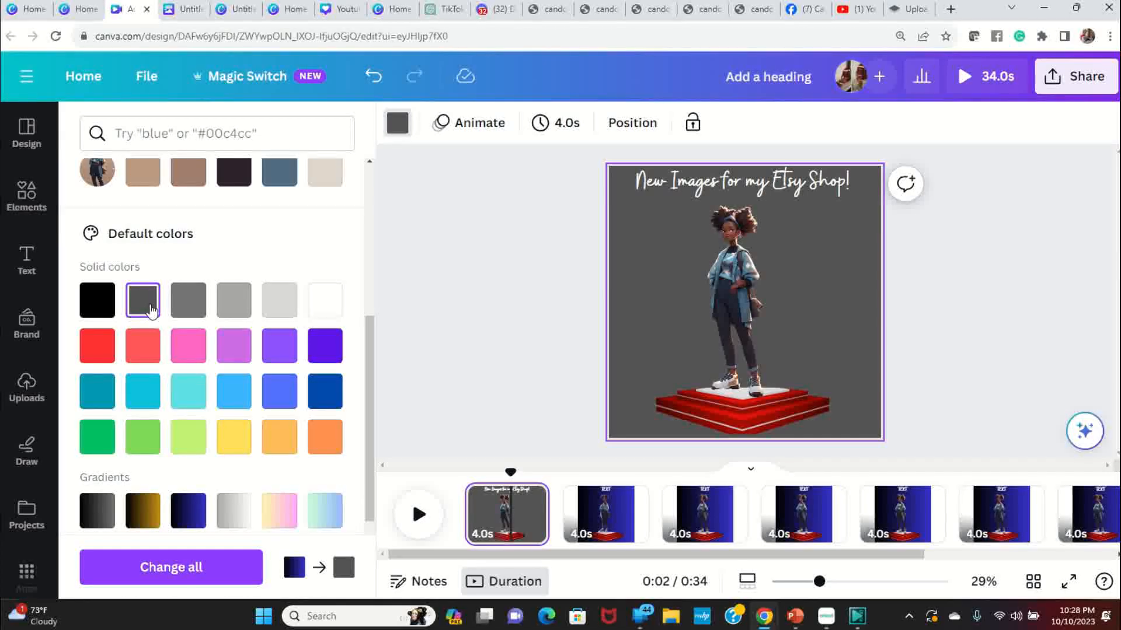
# - Set the first page's background to the black-to-grey gradient
pyautogui.scroll(-3, 176, 344)
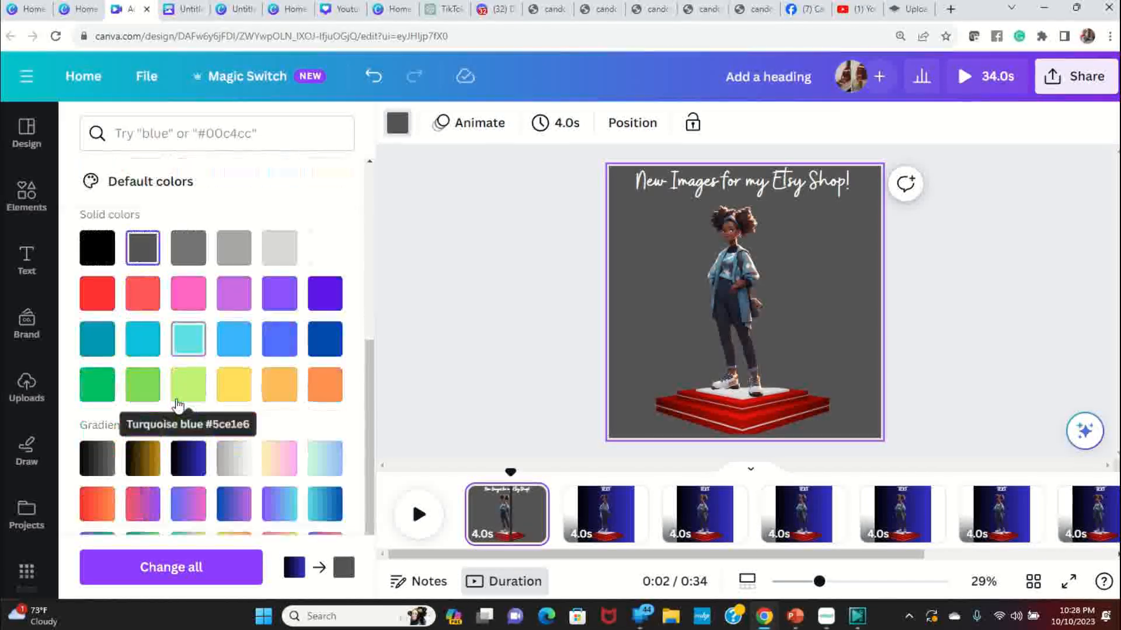
pyautogui.click(89, 374)
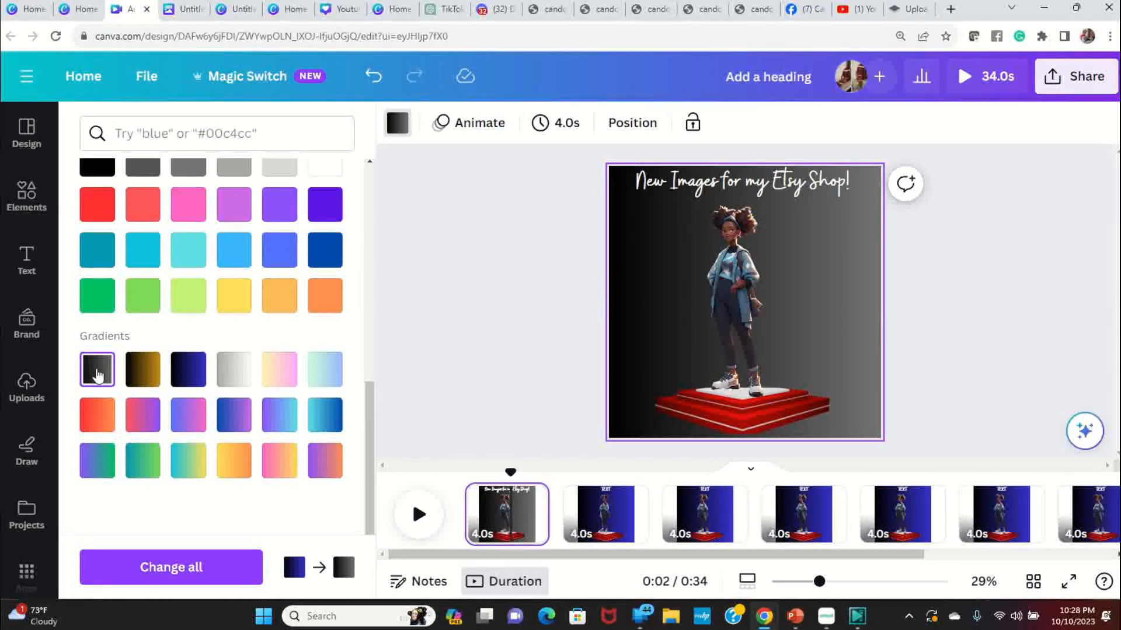
pyautogui.click(151, 374)
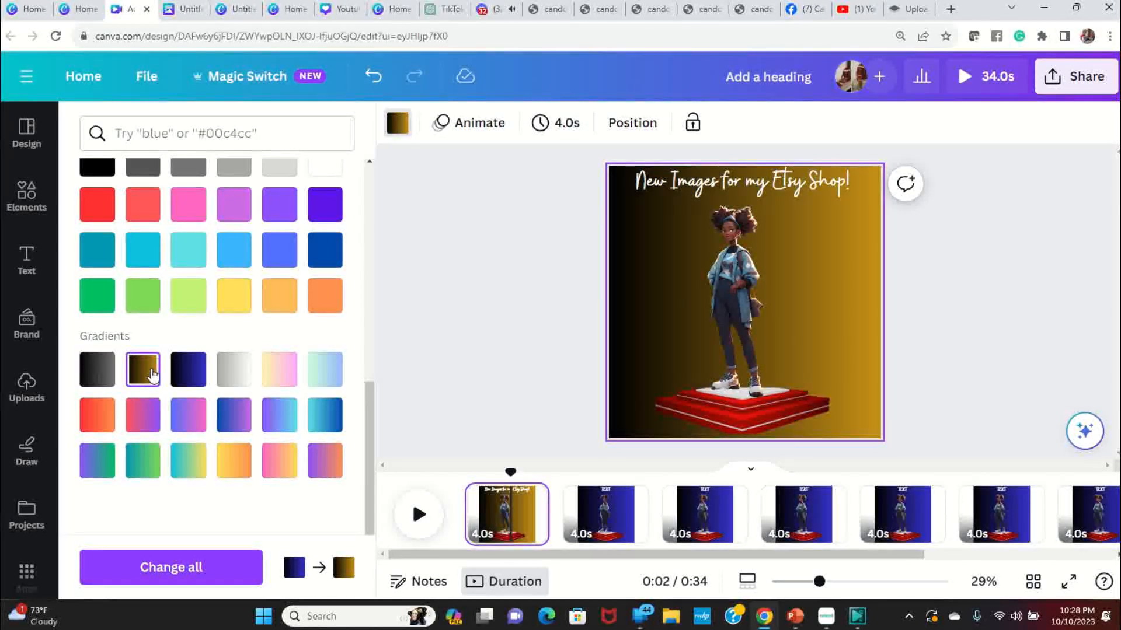
pyautogui.click(112, 372)
pyautogui.click(971, 310)
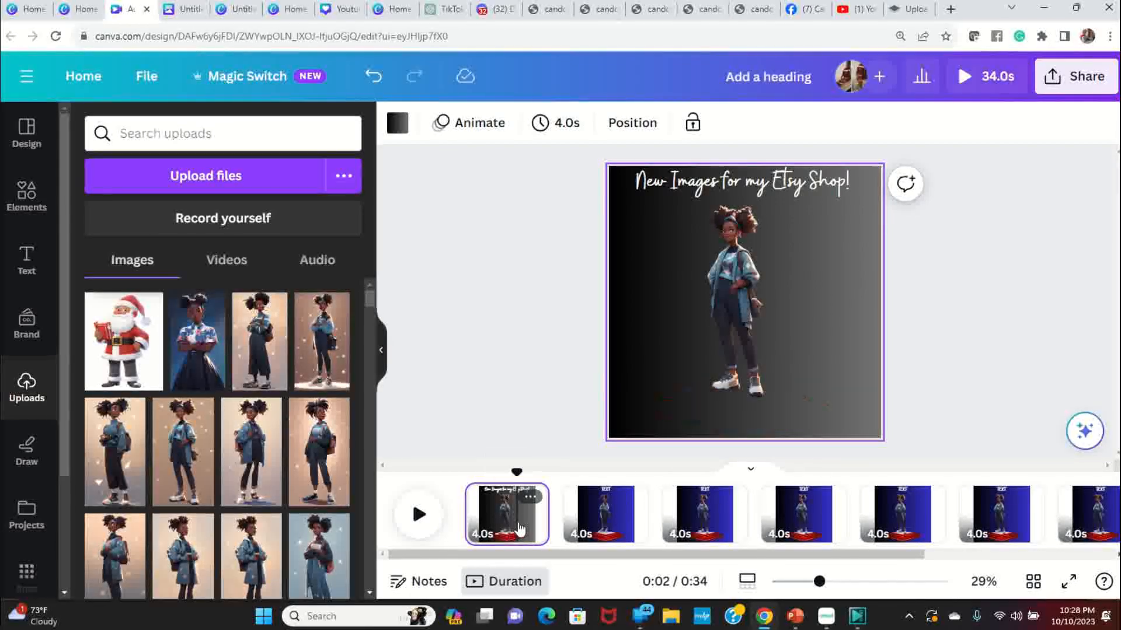
# - Copy the style of the first page's background and apply it to the second page's background
pyautogui.click(531, 497)
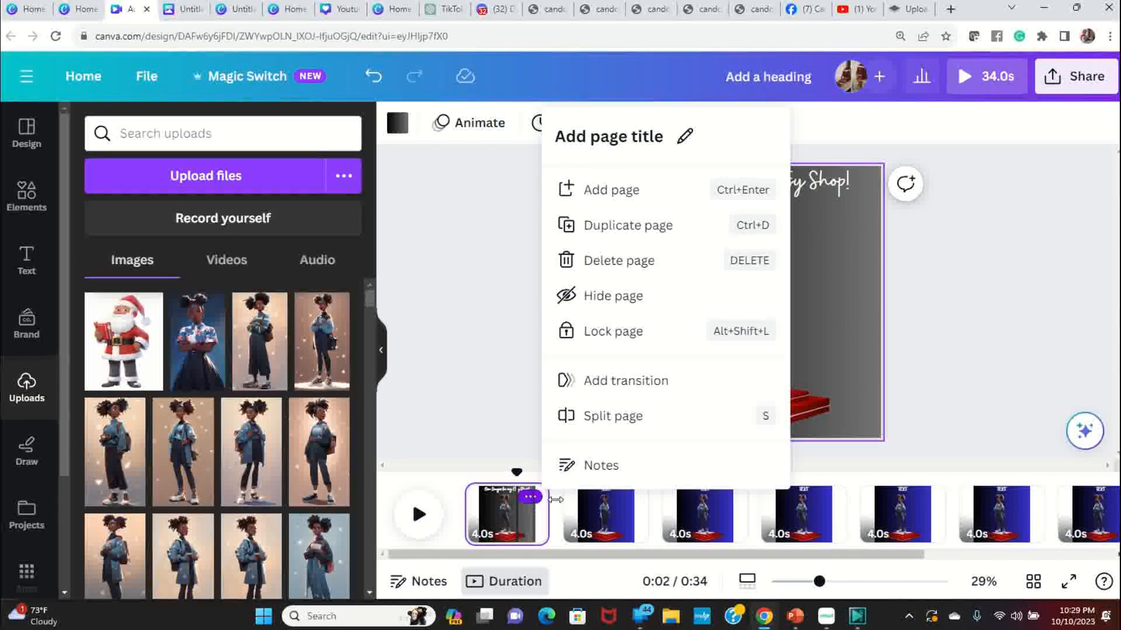
pyautogui.click(816, 276)
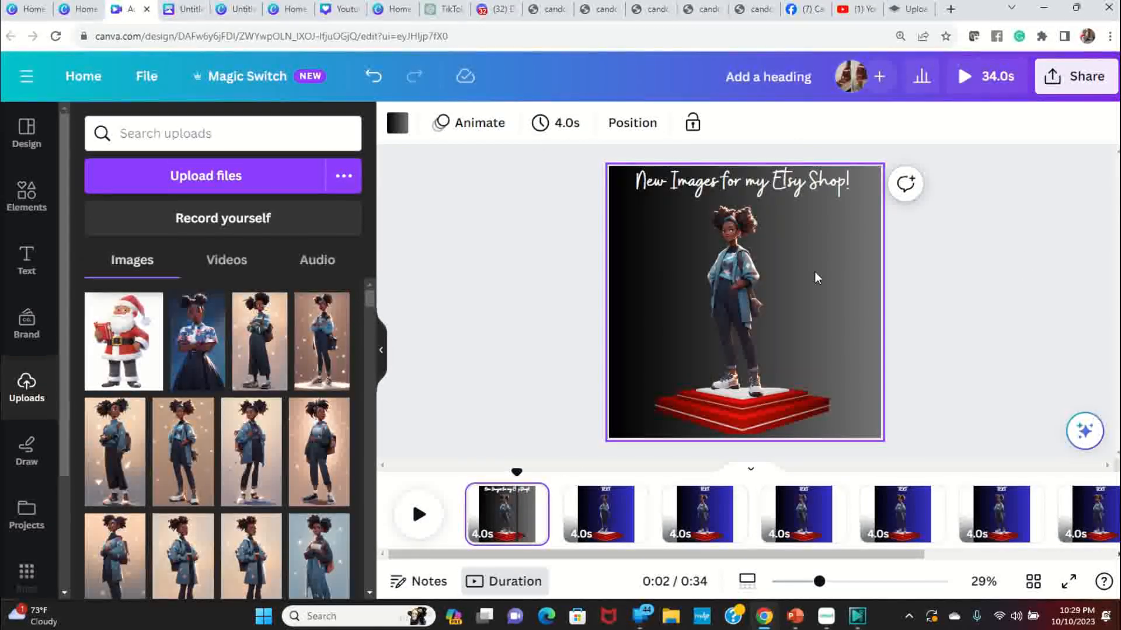
pyautogui.rightClick(860, 267)
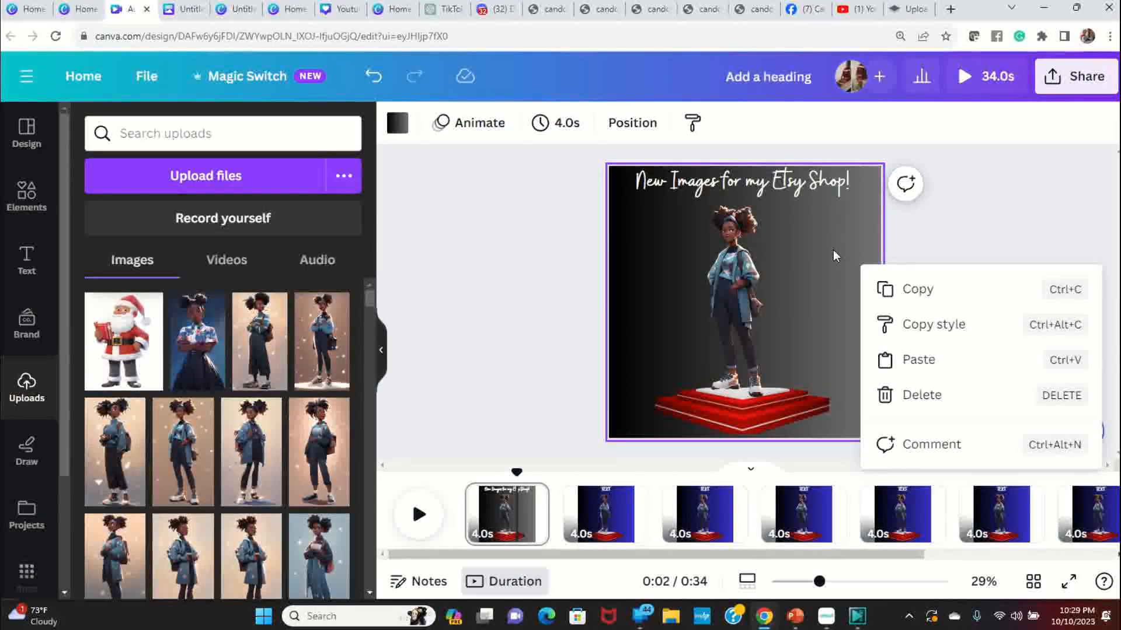
pyautogui.click(940, 327)
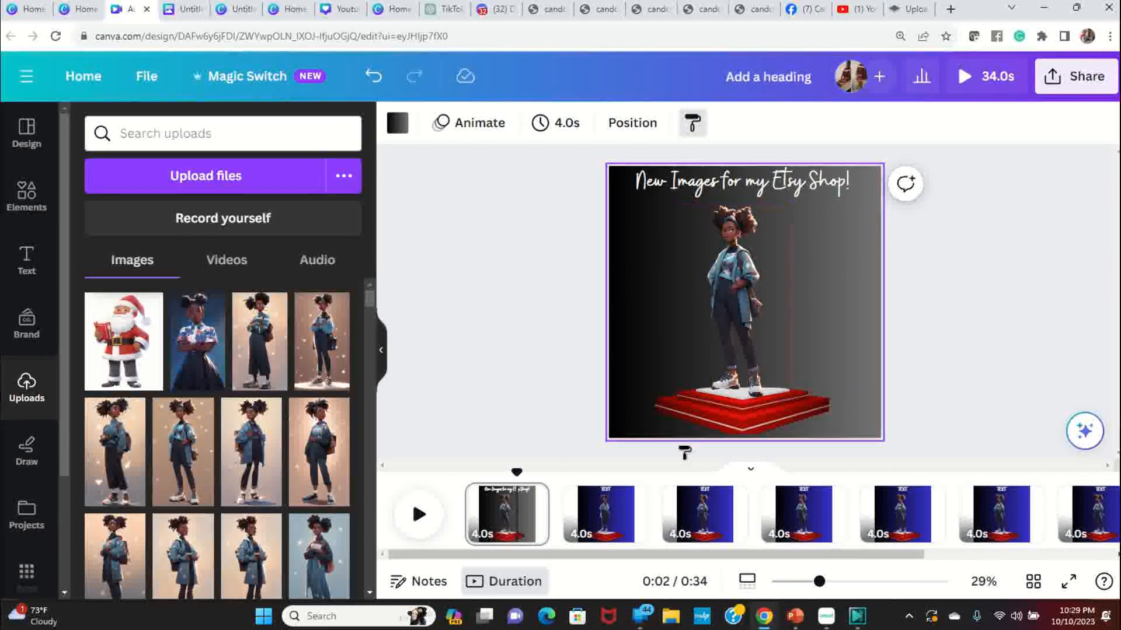
pyautogui.click(610, 520)
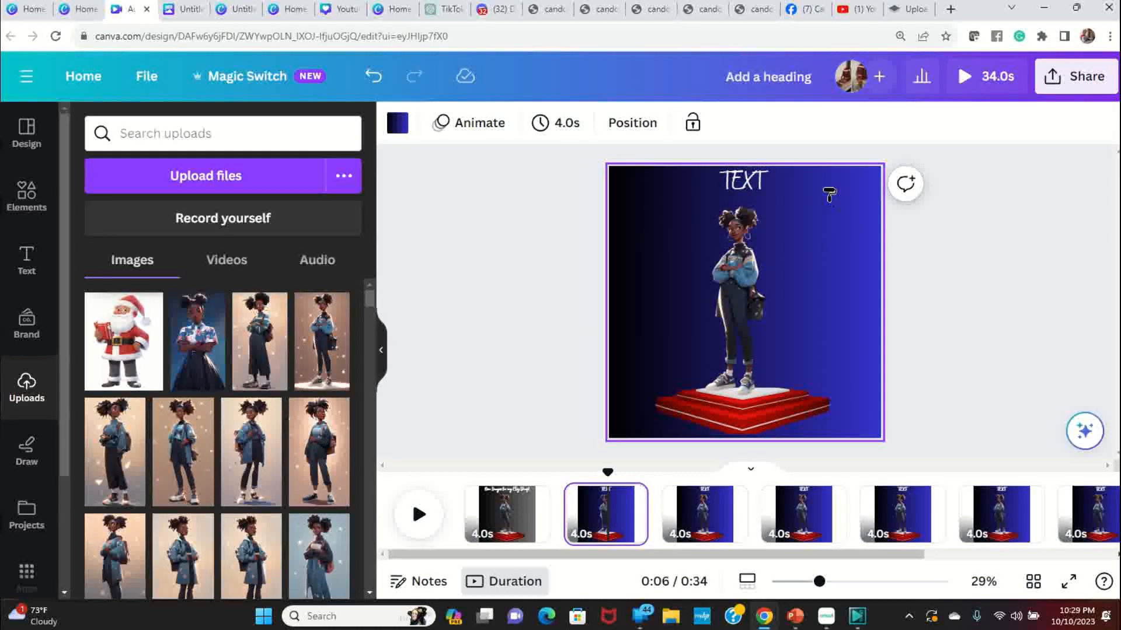
pyautogui.click(692, 361)
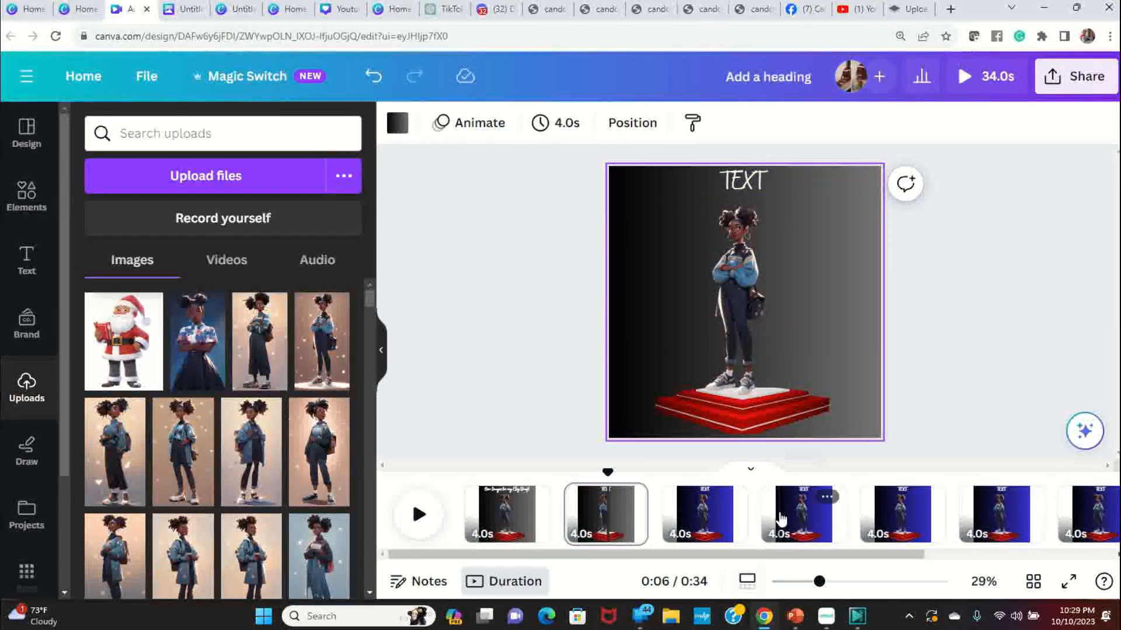
# - Copy the second page's black-to-grey background style onto the third page
pyautogui.click(719, 503)
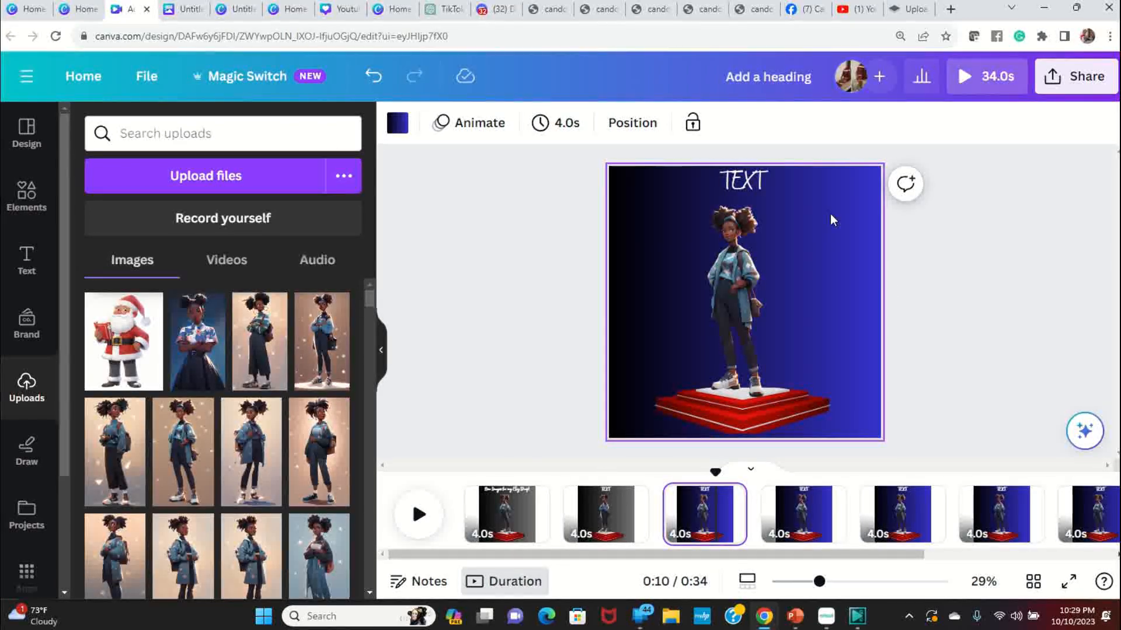
pyautogui.click(624, 525)
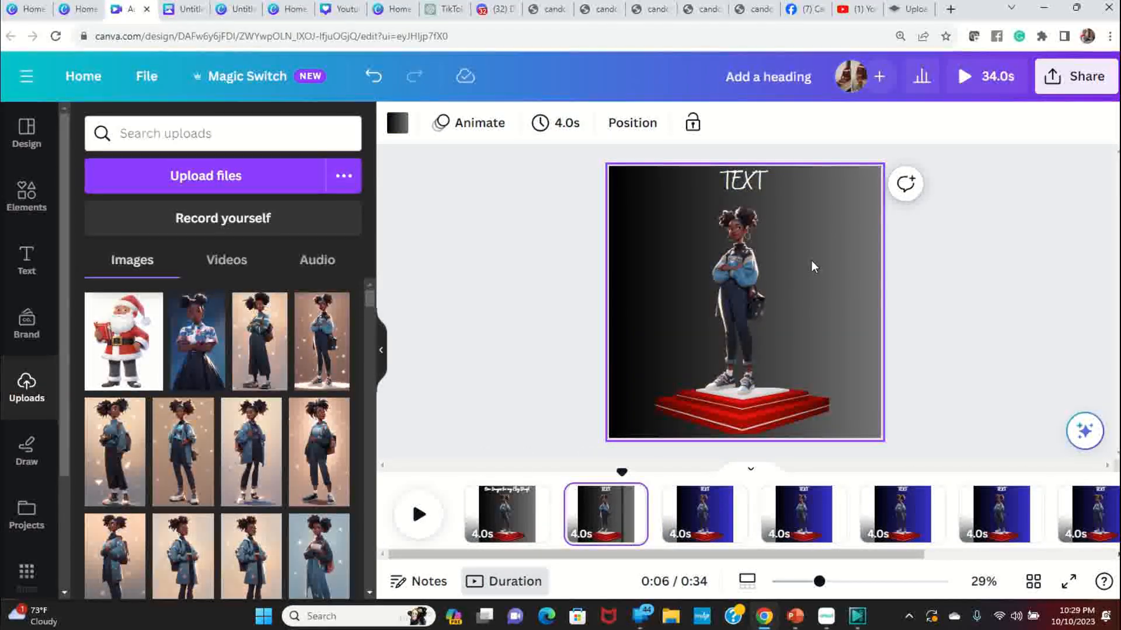
pyautogui.click(822, 285)
pyautogui.click(919, 251)
pyautogui.click(857, 223)
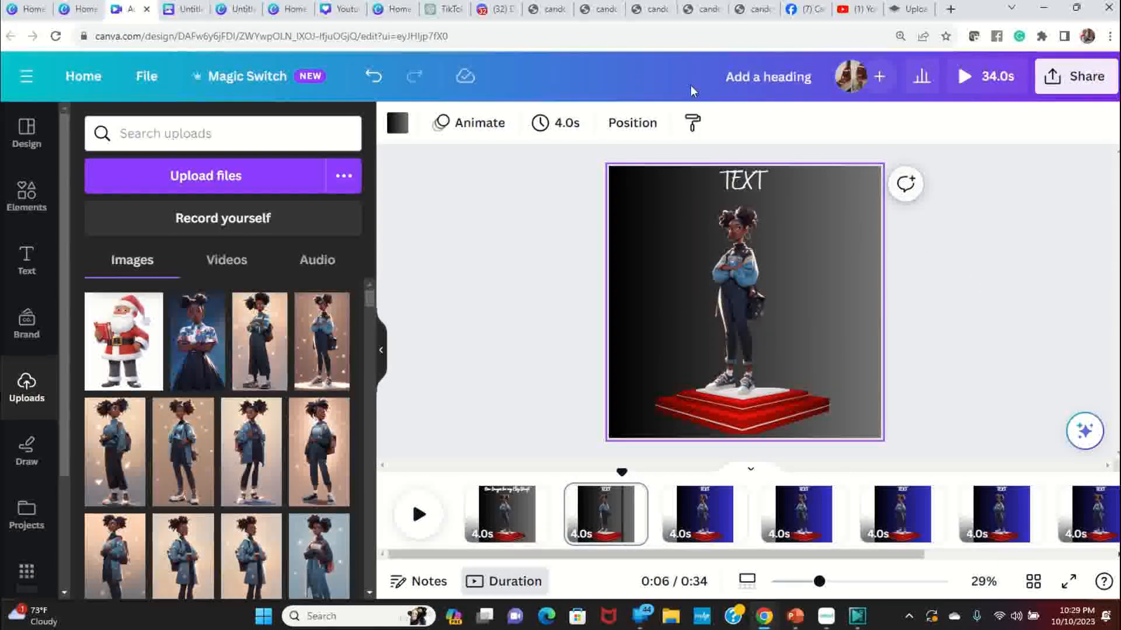
pyautogui.click(692, 127)
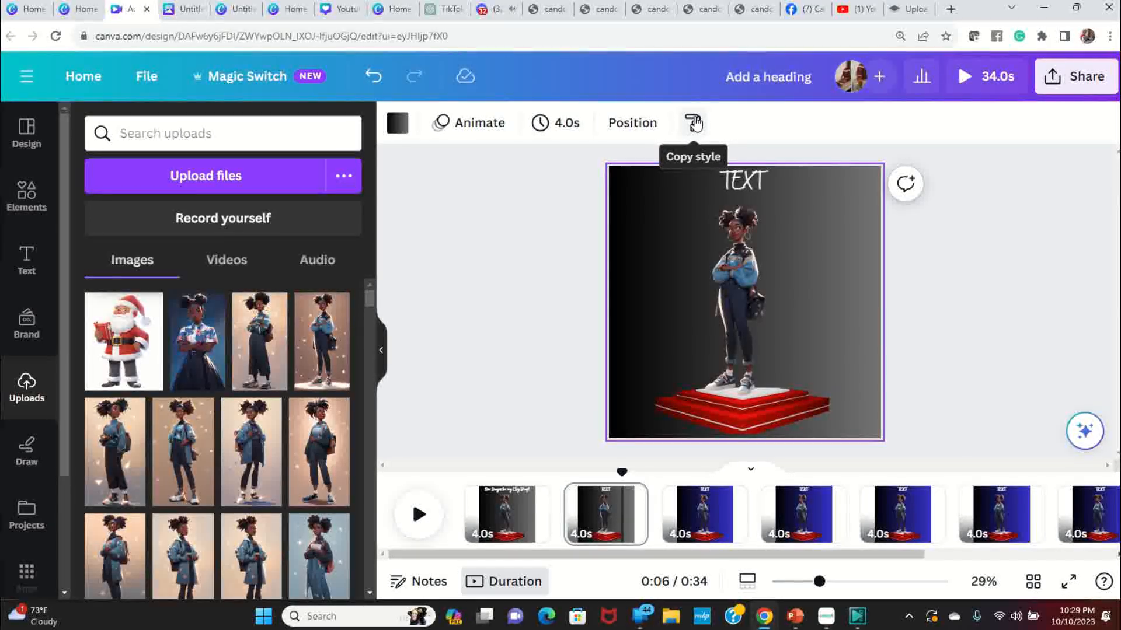
pyautogui.click(717, 526)
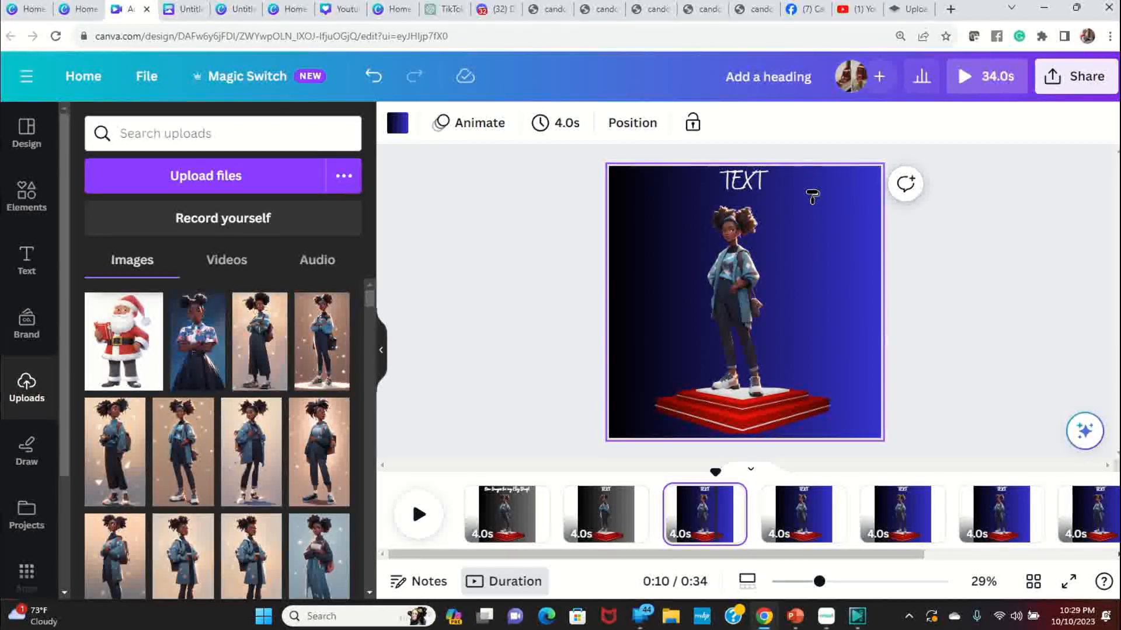
pyautogui.click(793, 255)
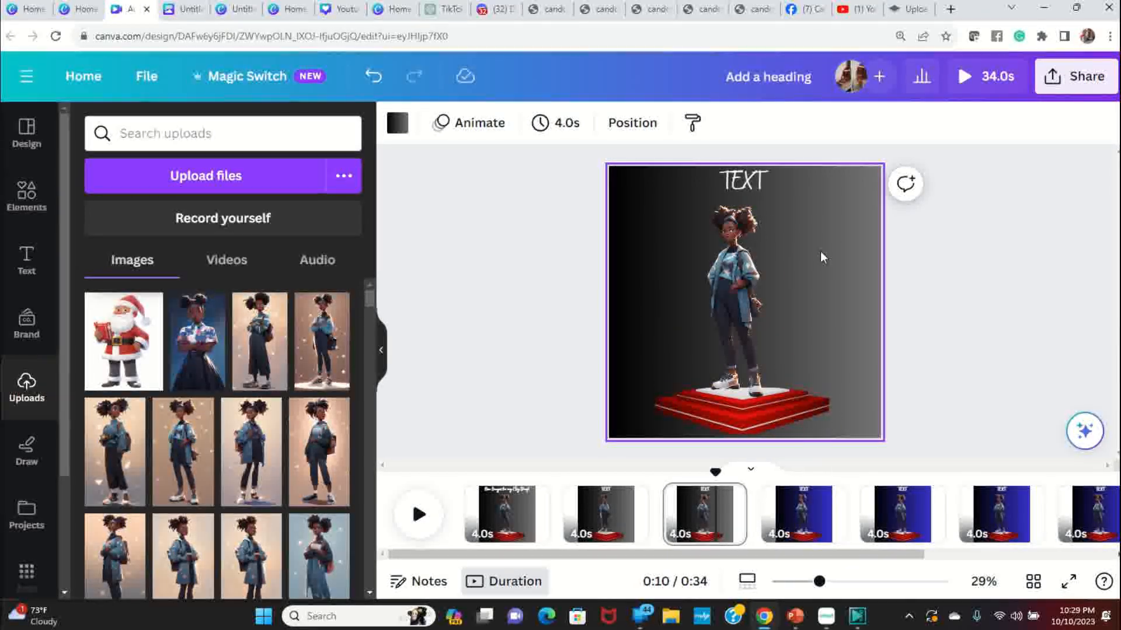
# - Copy the black-to-grey background style from the third page onto the fourth, and from the fourth onto the fifth
pyautogui.click(692, 123)
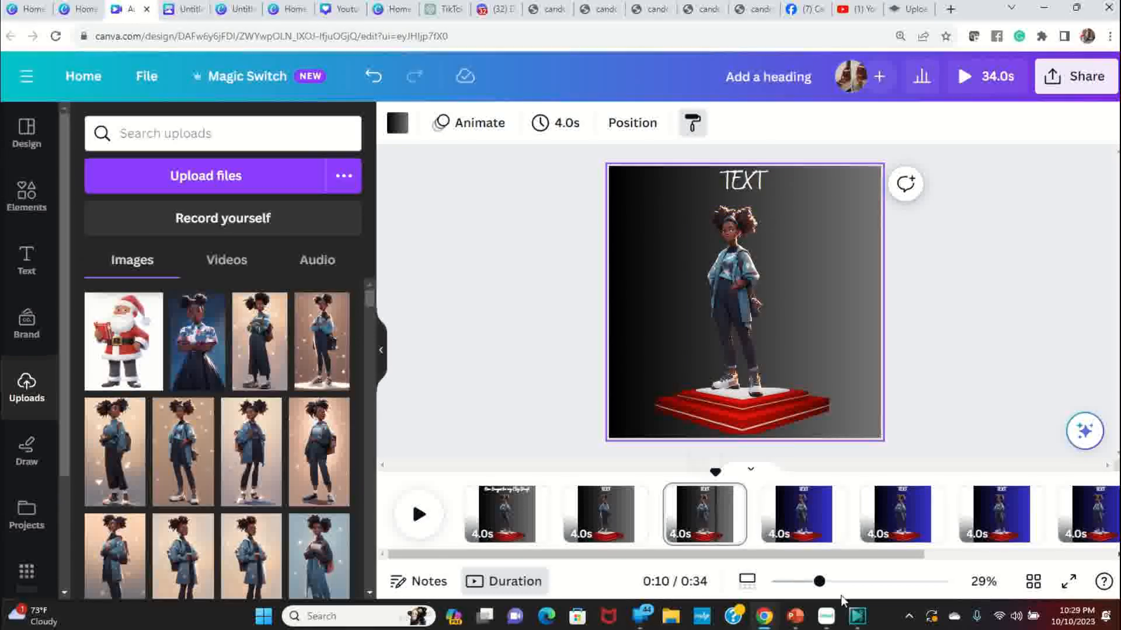
pyautogui.click(804, 514)
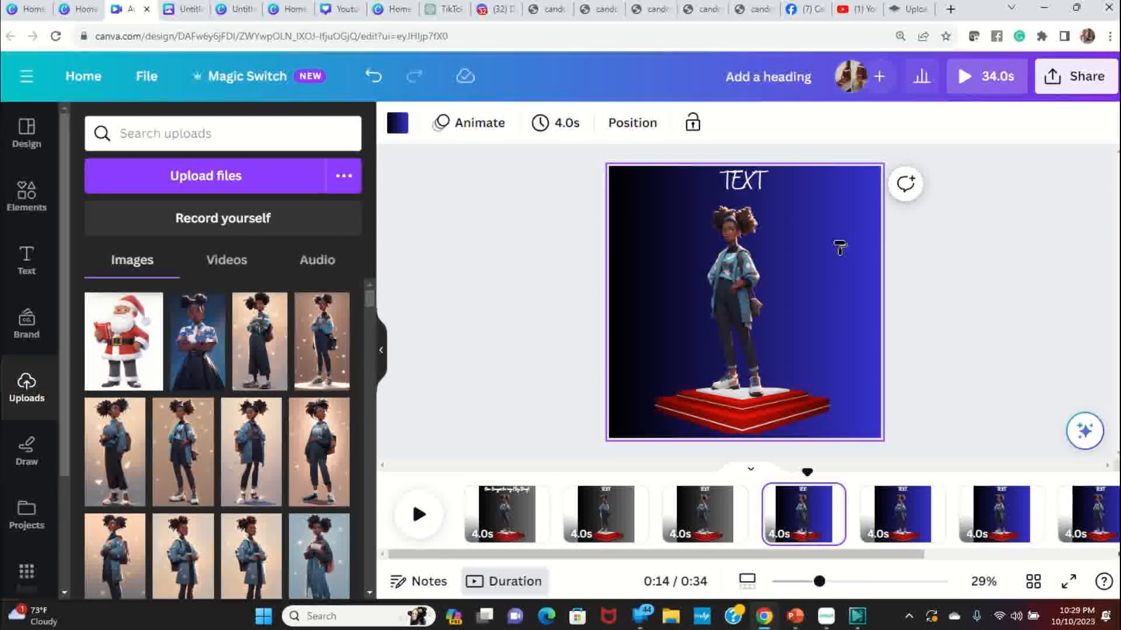
pyautogui.click(851, 311)
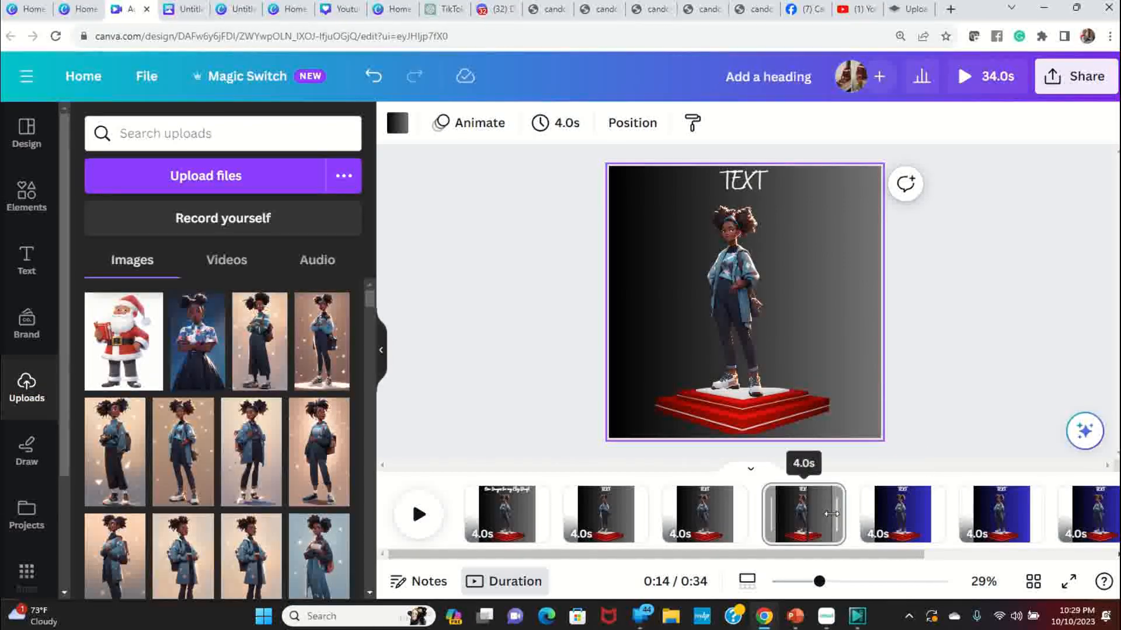
pyautogui.click(692, 119)
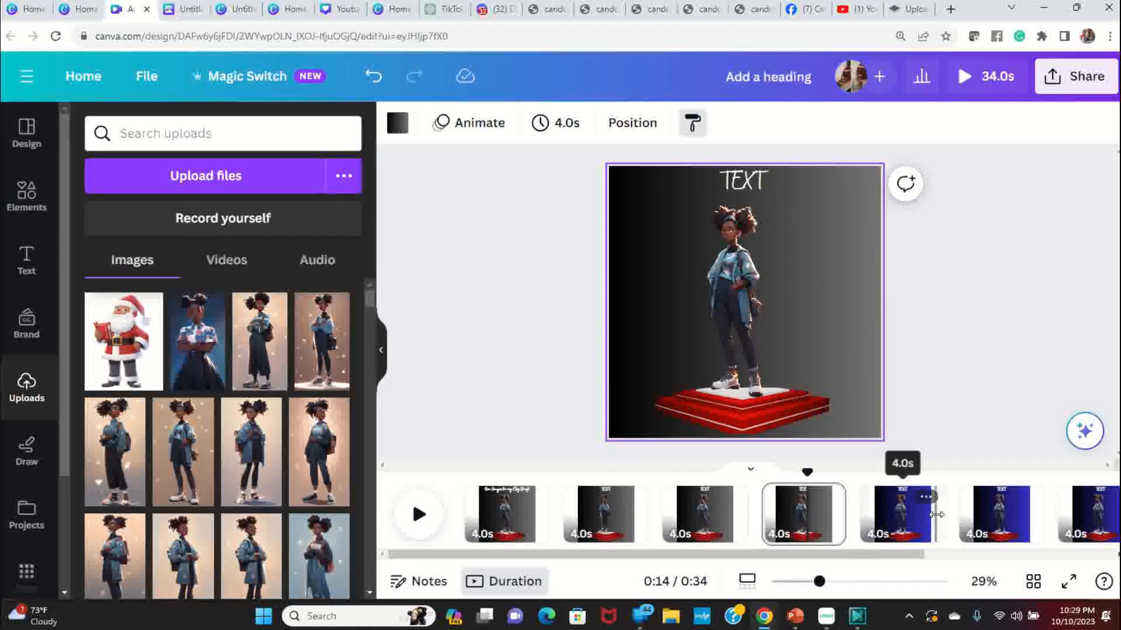
pyautogui.click(919, 525)
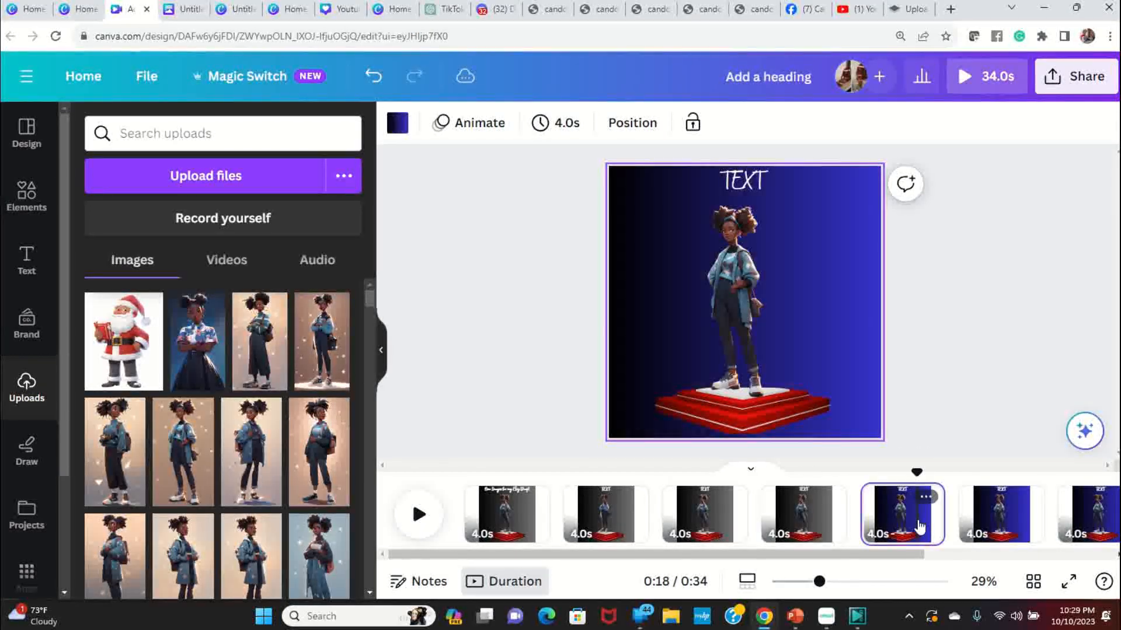
pyautogui.click(800, 220)
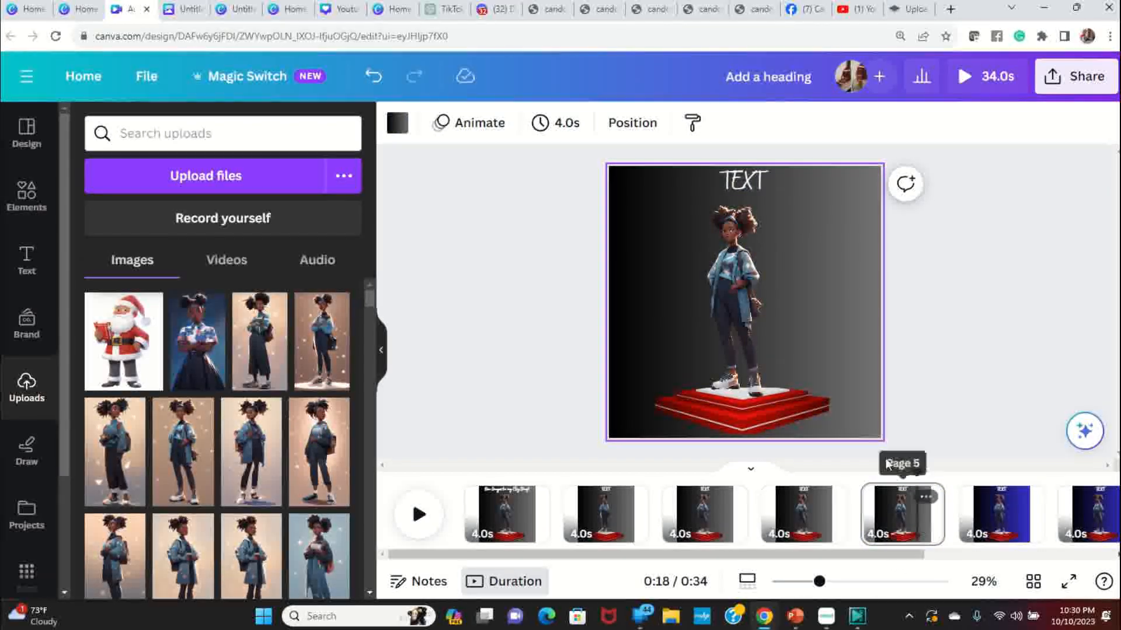
# - Copy the black-to-grey background style from the fifth page onto the sixth, and from the sixth onto the seventh
pyautogui.click(695, 123)
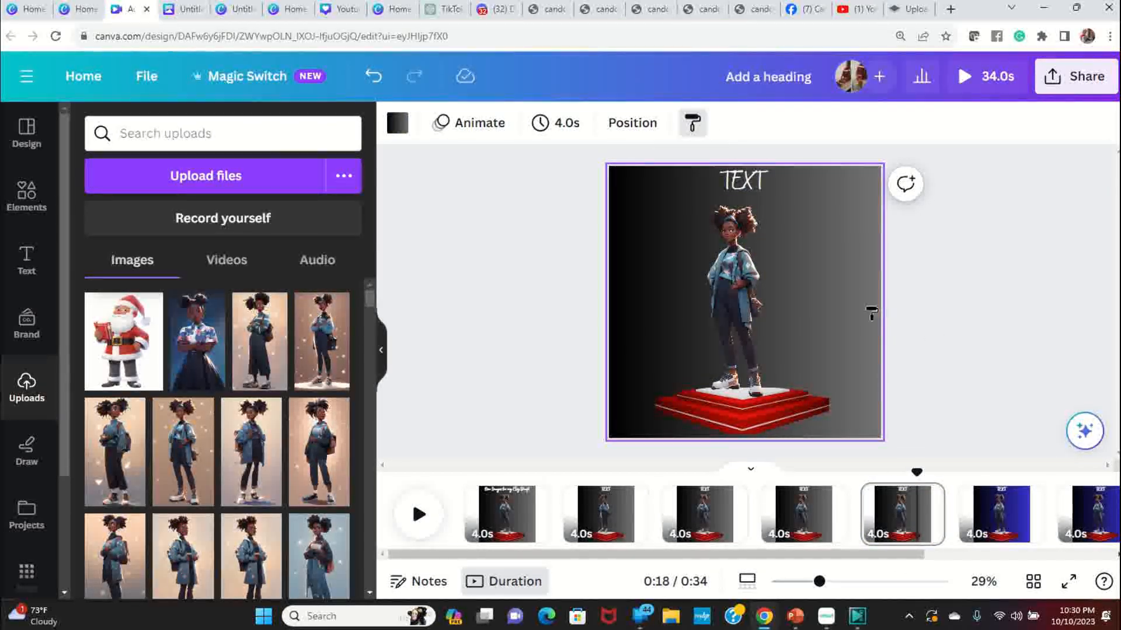
pyautogui.click(1005, 517)
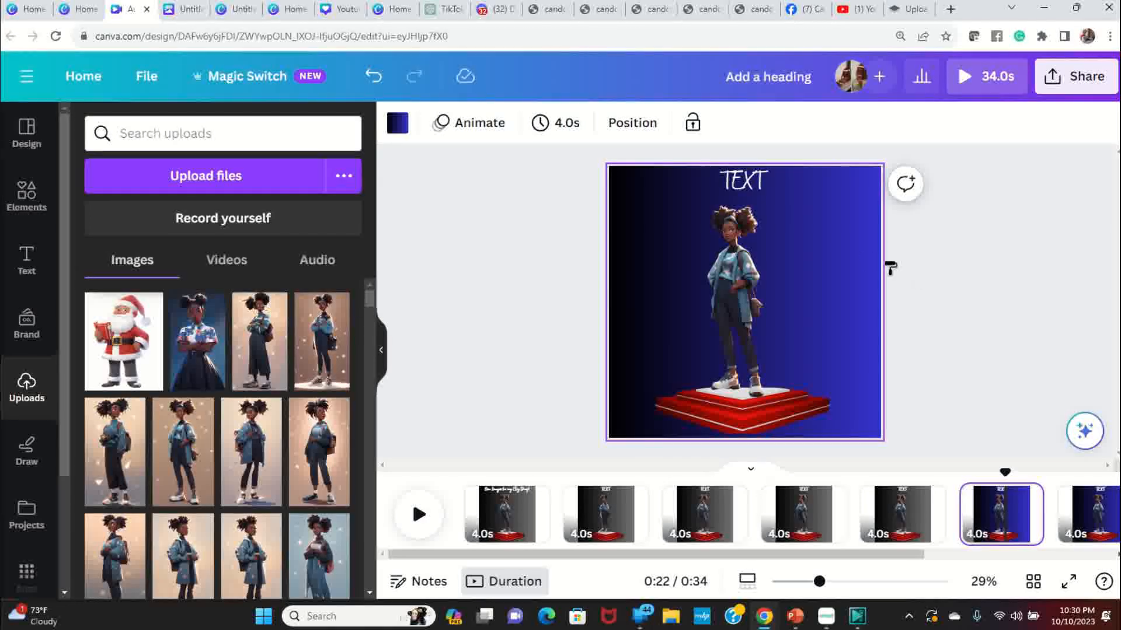
pyautogui.click(846, 253)
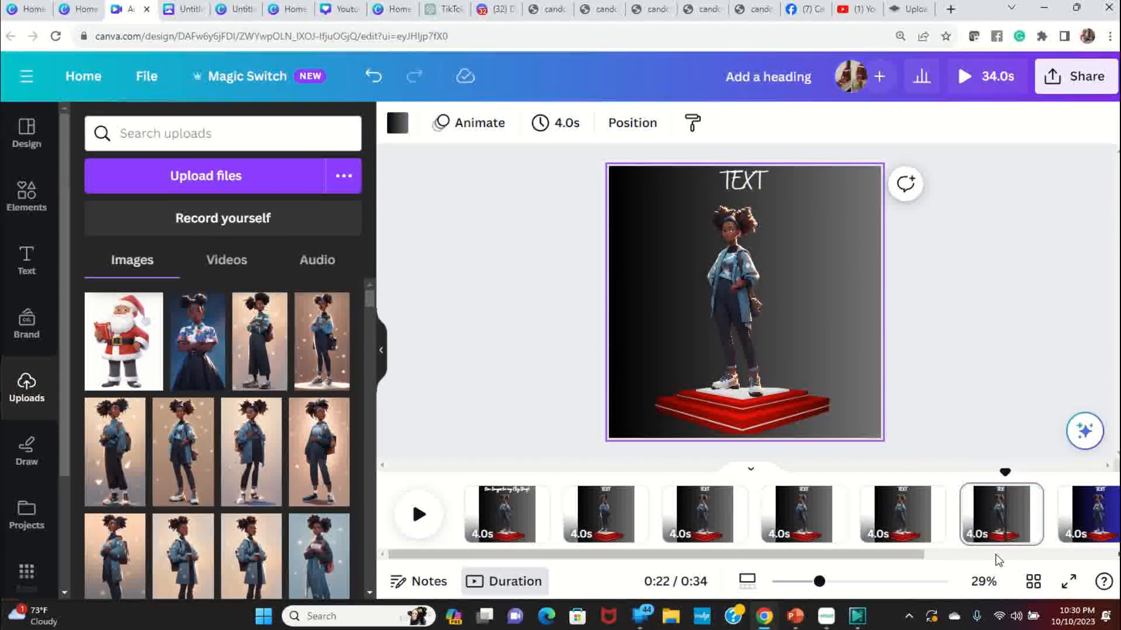
pyautogui.moveTo(906, 553); pyautogui.dragTo(1103, 567)
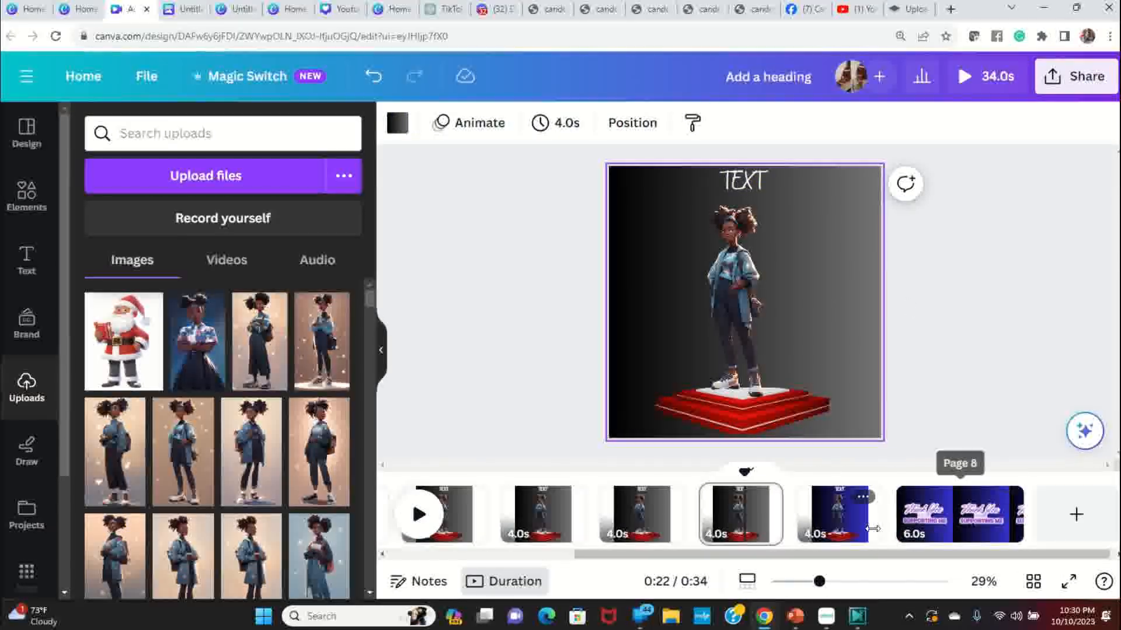
pyautogui.click(692, 123)
pyautogui.click(841, 502)
pyautogui.click(813, 237)
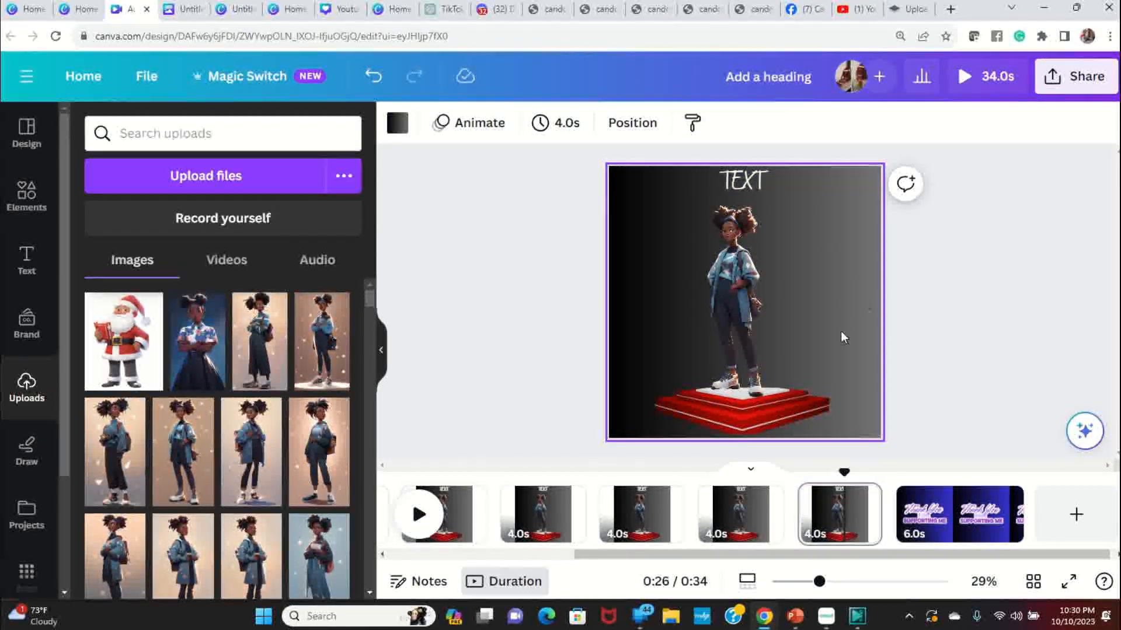
# - Copy the seventh page's black-to-grey background style onto the closing "Thank You for Supporting Me" page
pyautogui.click(838, 508)
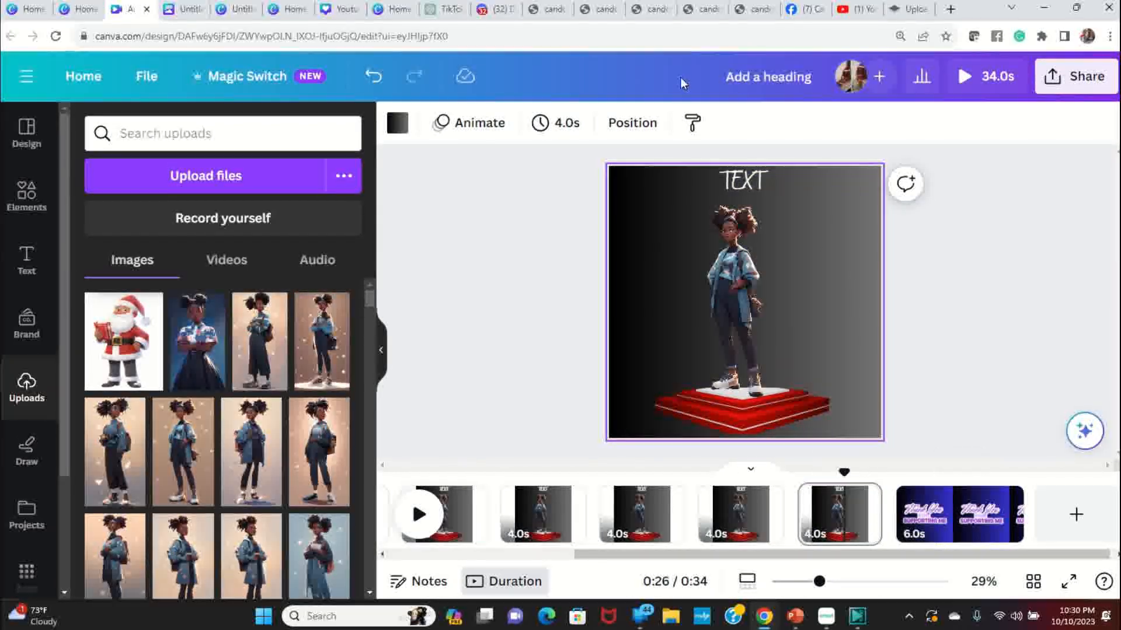
pyautogui.click(692, 123)
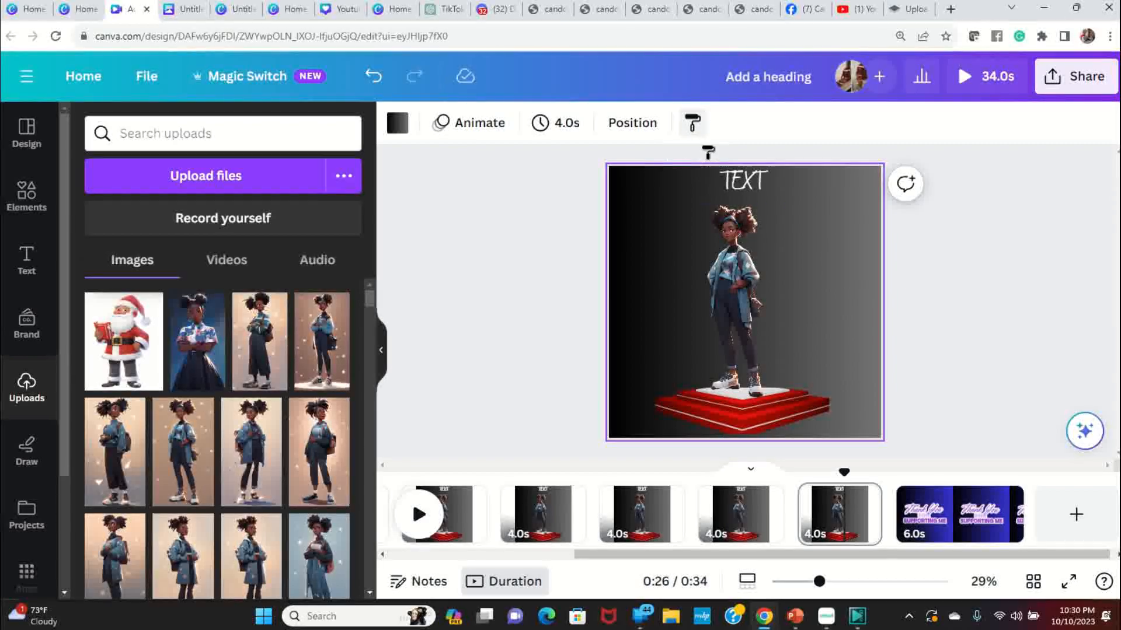
pyautogui.click(942, 514)
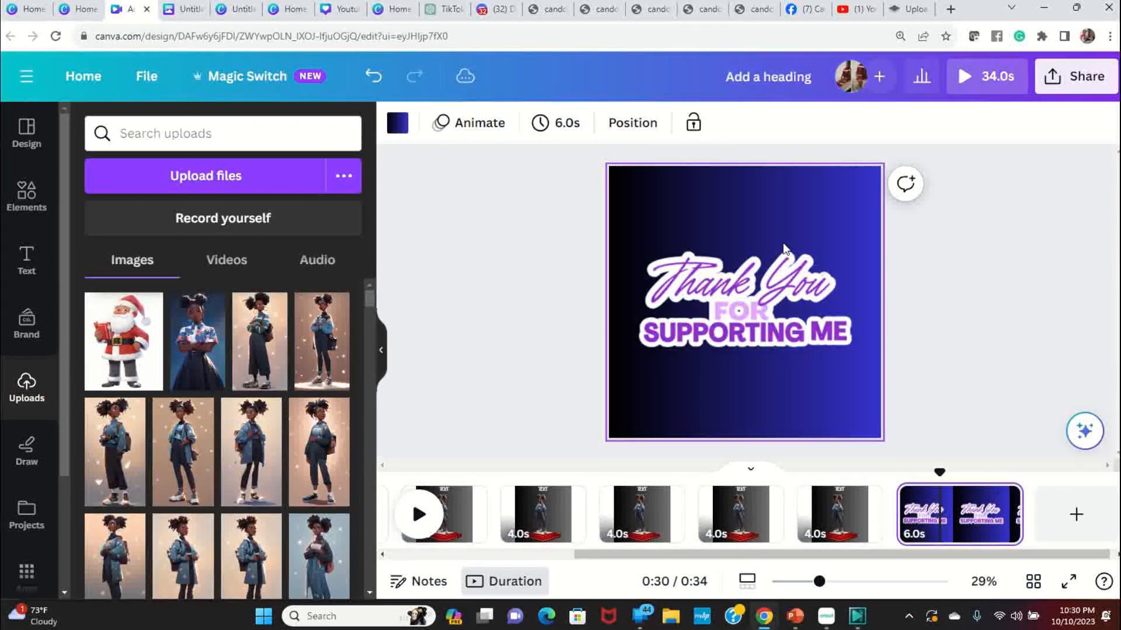
pyautogui.click(789, 204)
pyautogui.click(974, 332)
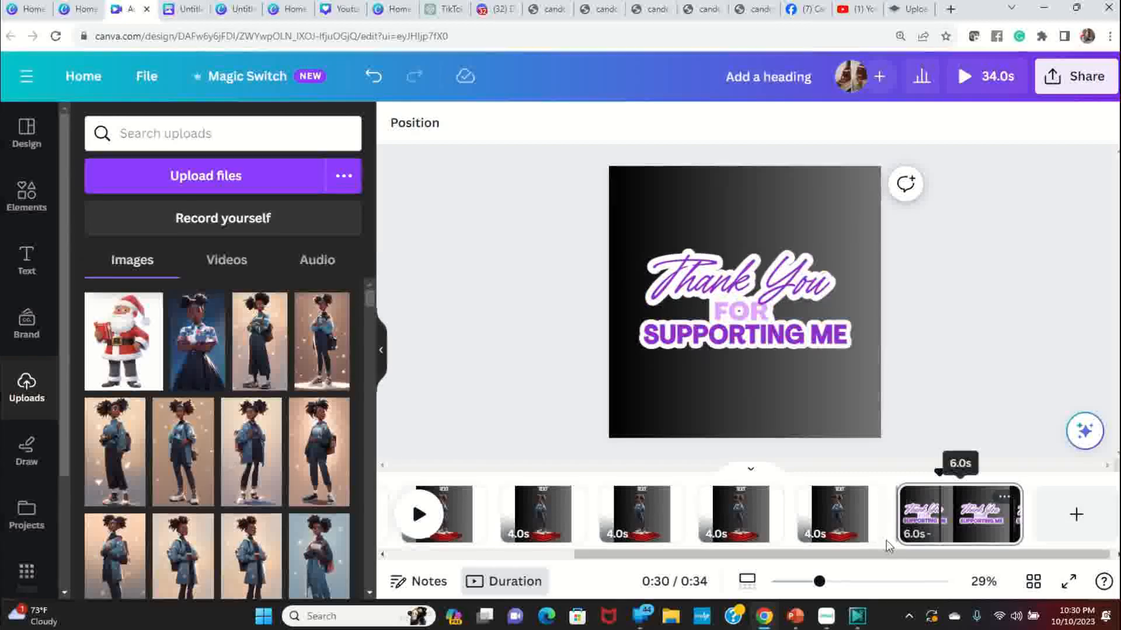
# - Add the uploaded photo of the character in a blue sweater with a backpack to the third page and remove its background
pyautogui.moveTo(902, 556); pyautogui.dragTo(621, 559)
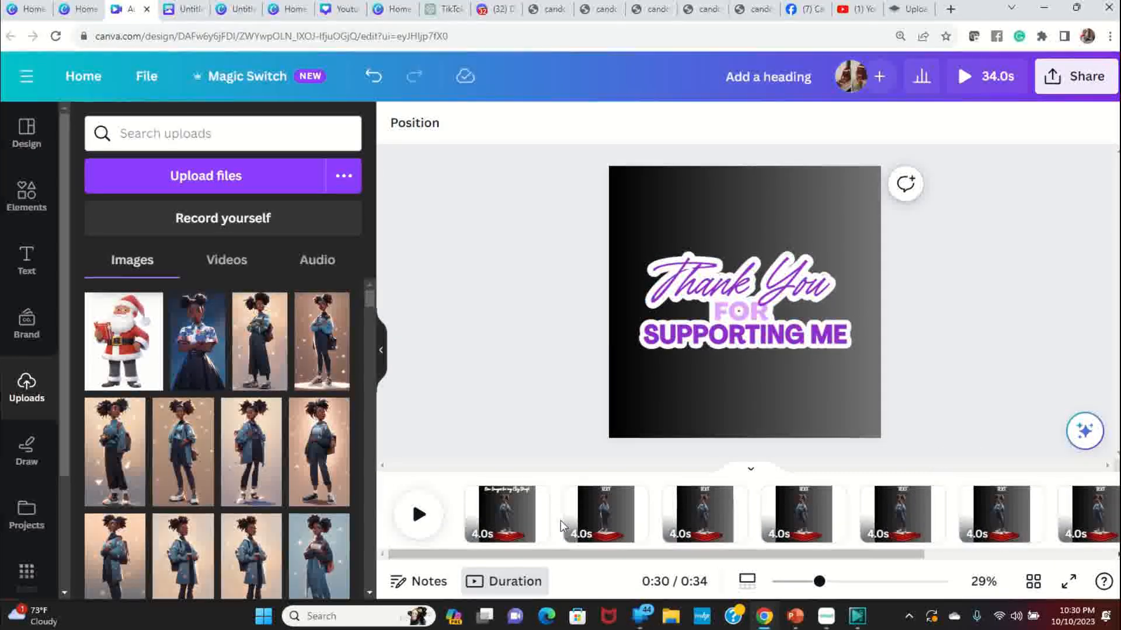
pyautogui.click(508, 524)
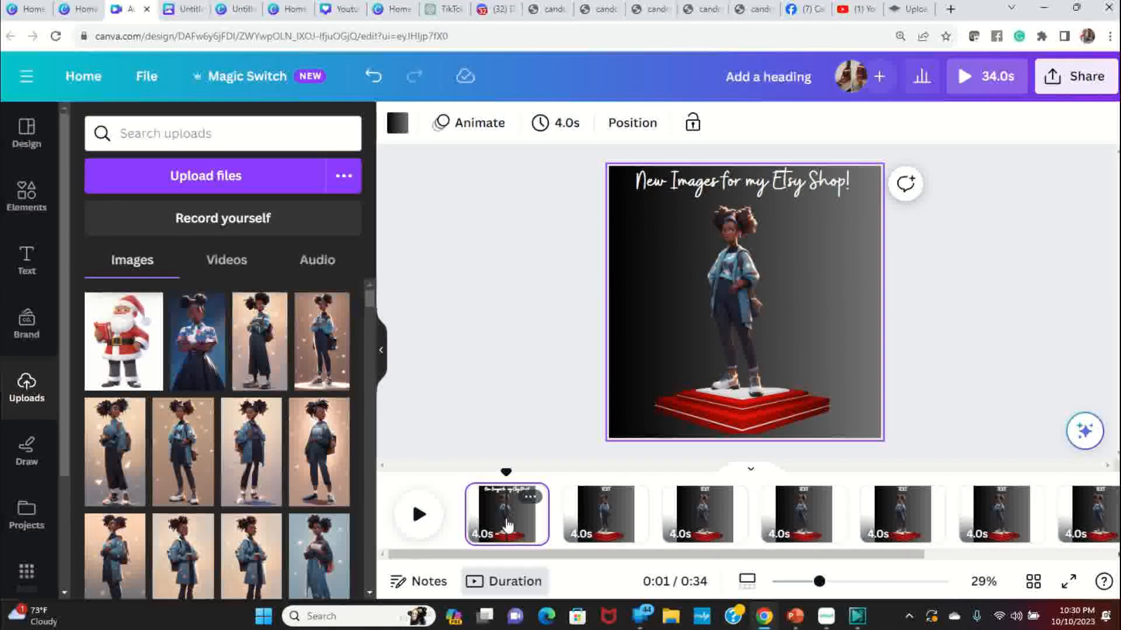
pyautogui.click(620, 522)
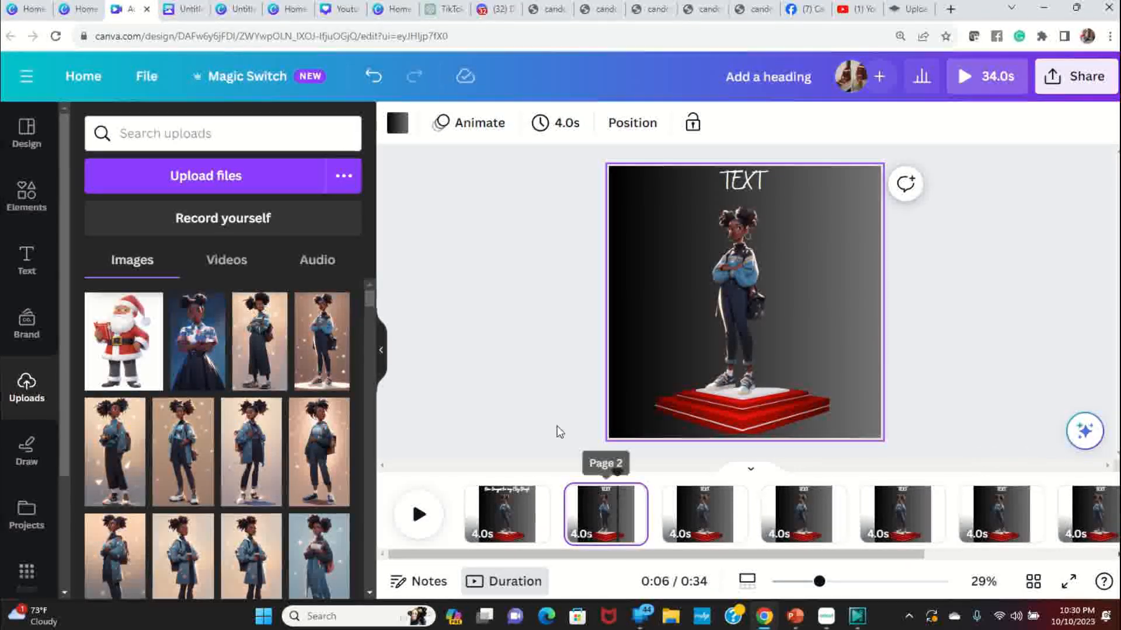
pyautogui.click(490, 529)
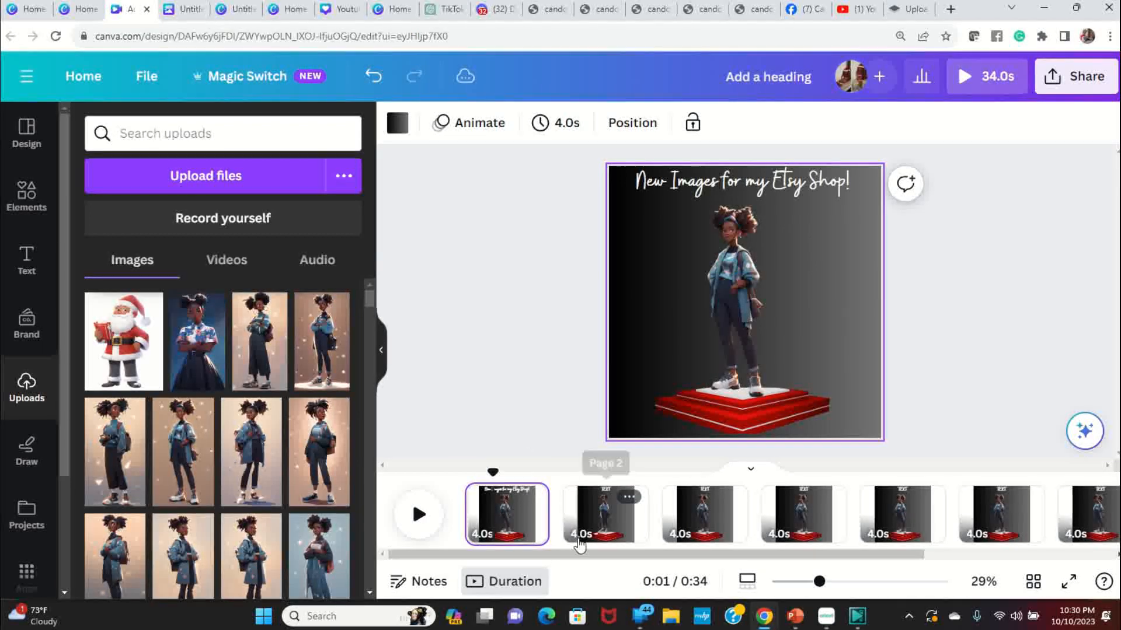
pyautogui.click(610, 525)
pyautogui.click(697, 517)
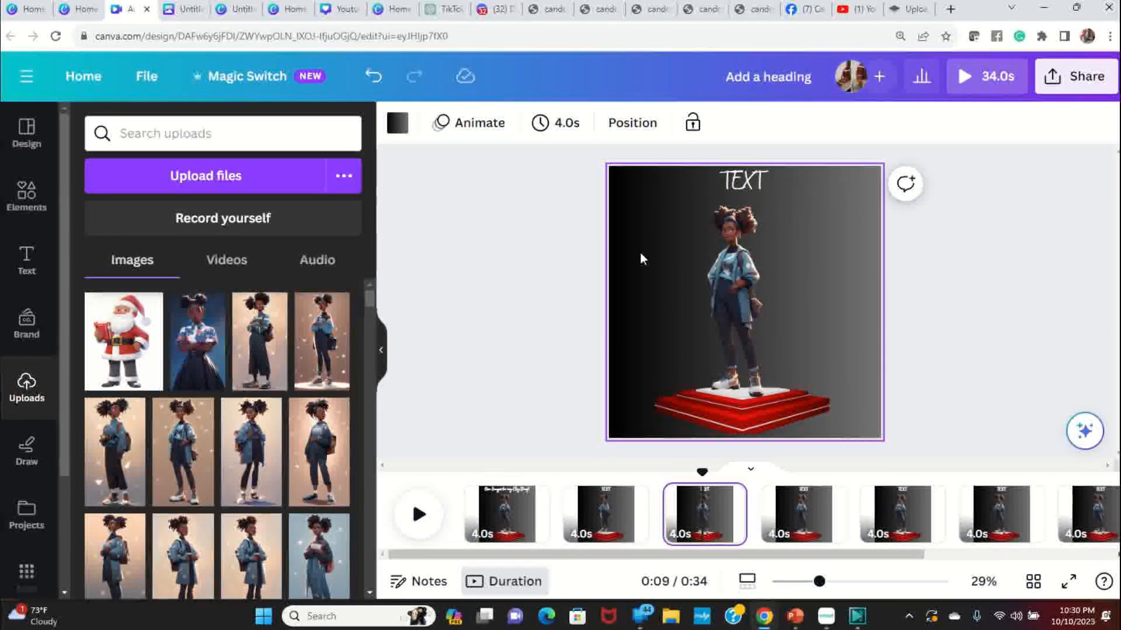
pyautogui.moveTo(146, 493); pyautogui.dragTo(723, 303)
pyautogui.click(106, 472)
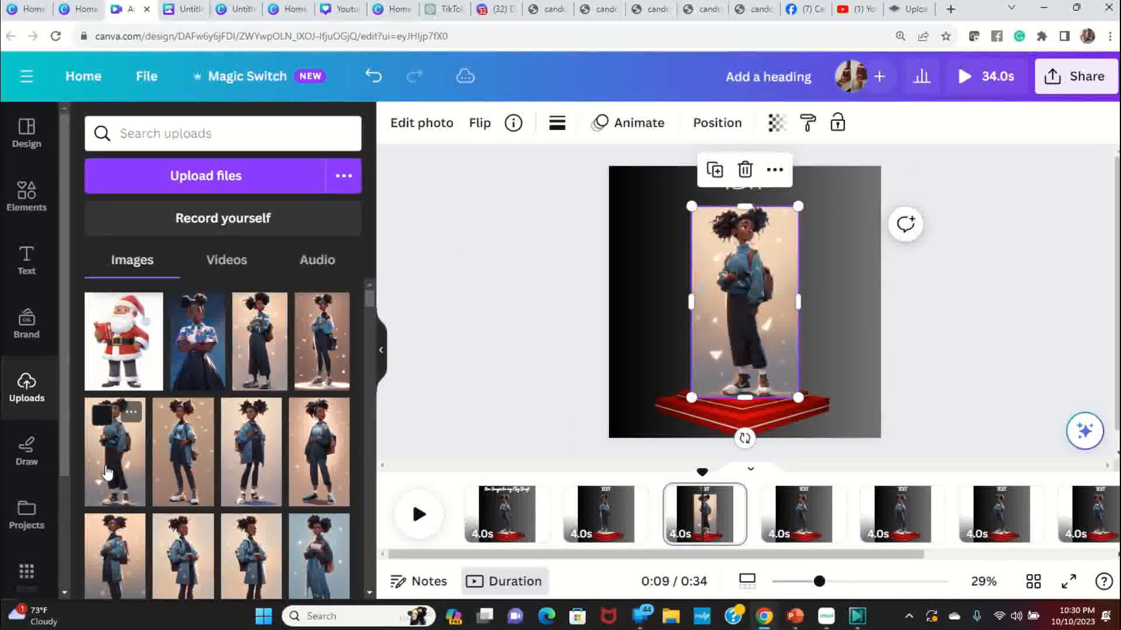
pyautogui.click(435, 142)
pyautogui.click(121, 257)
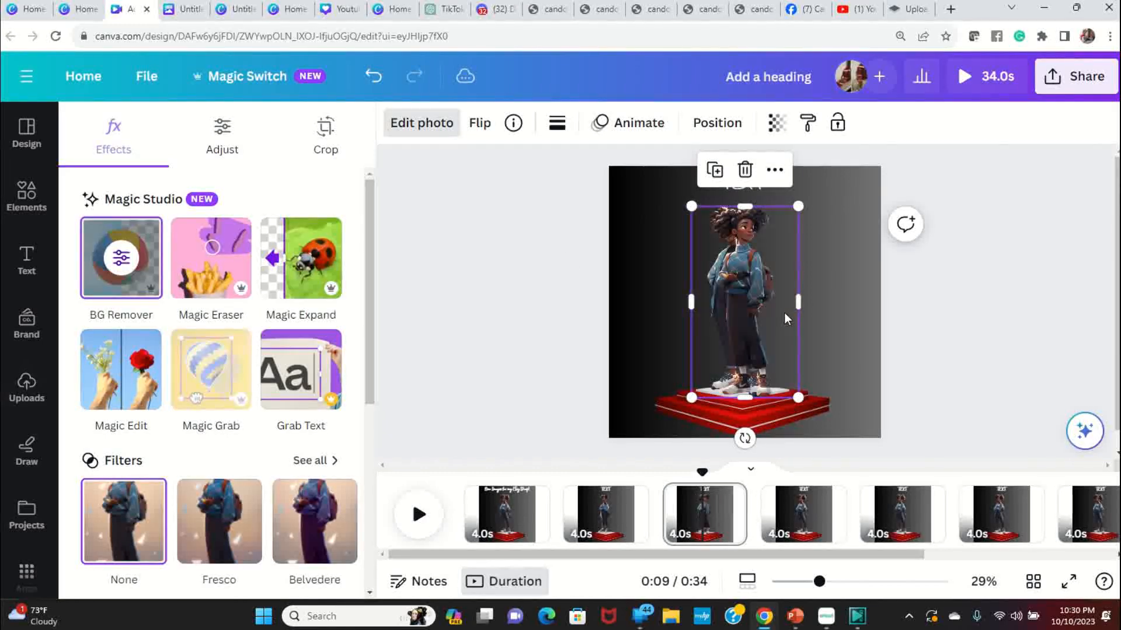
# - Delete the old character from the third page and stand the newly added backpack character on the red platform
pyautogui.moveTo(737, 335); pyautogui.dragTo(816, 334)
pyautogui.click(742, 325)
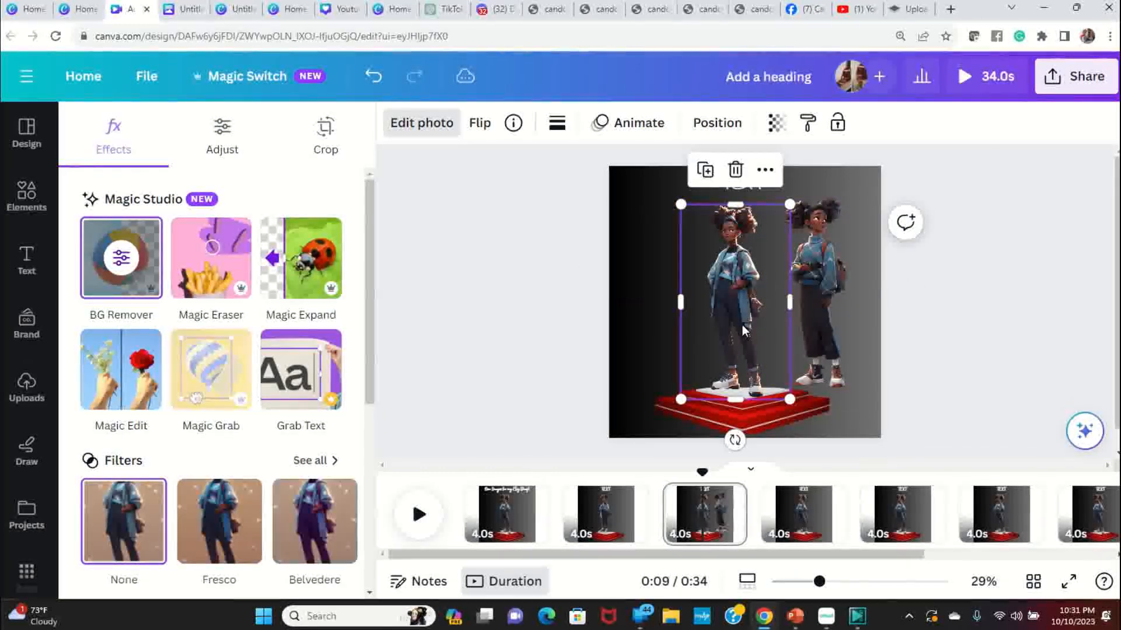
pyautogui.press('Delete')
pyautogui.moveTo(807, 314); pyautogui.dragTo(725, 328)
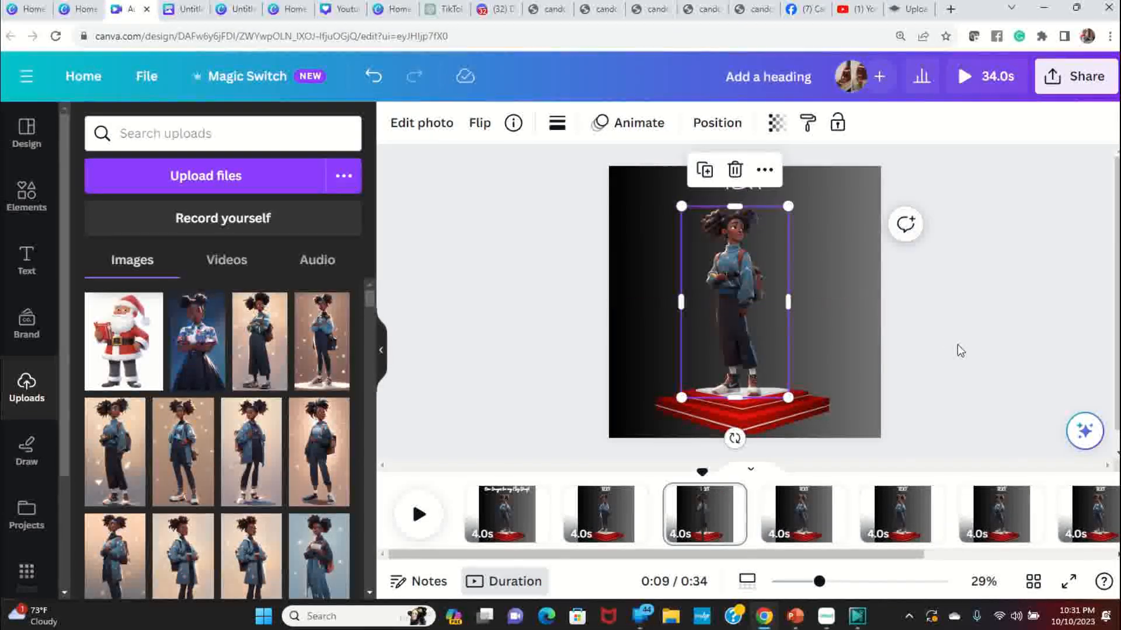
pyautogui.click(959, 350)
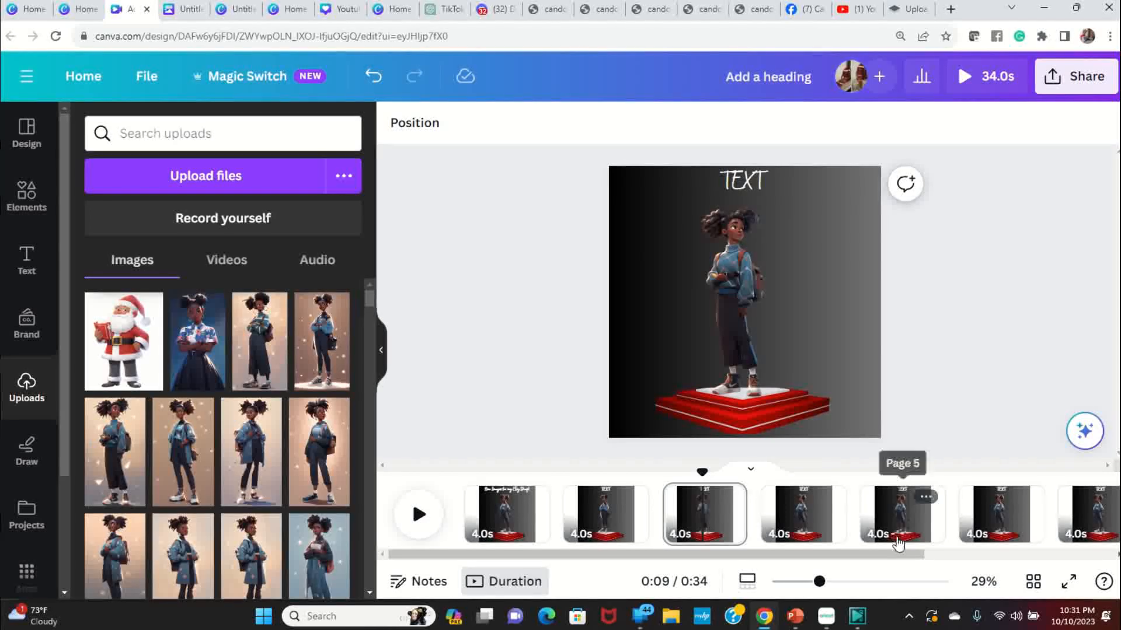
# - Apply the 4.0-second timing to all pages
pyautogui.click(750, 533)
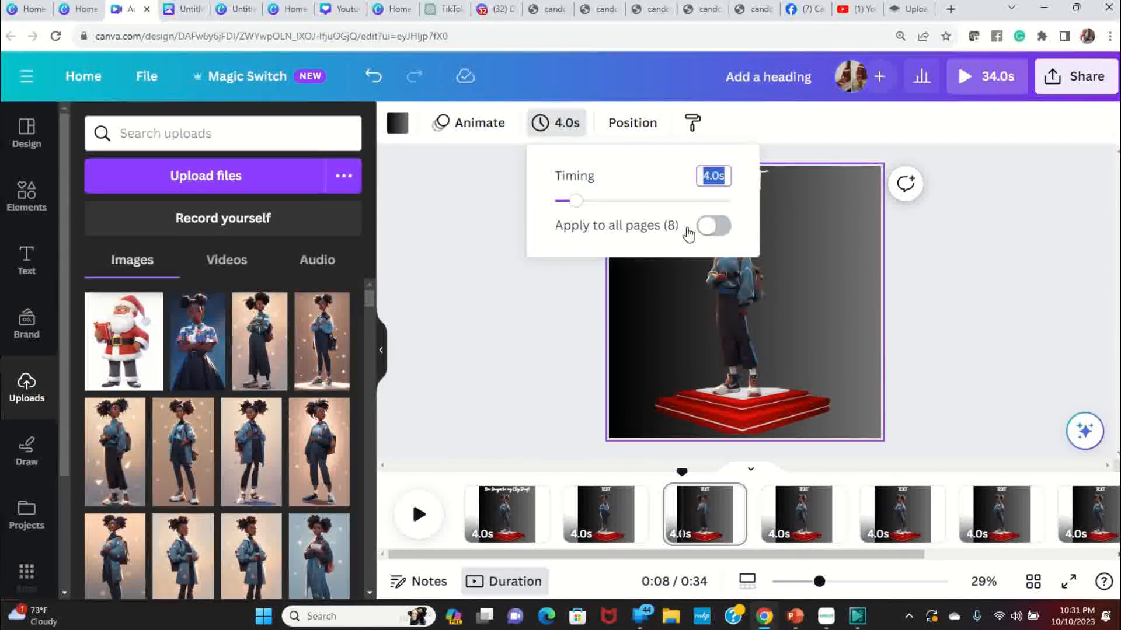
pyautogui.click(717, 226)
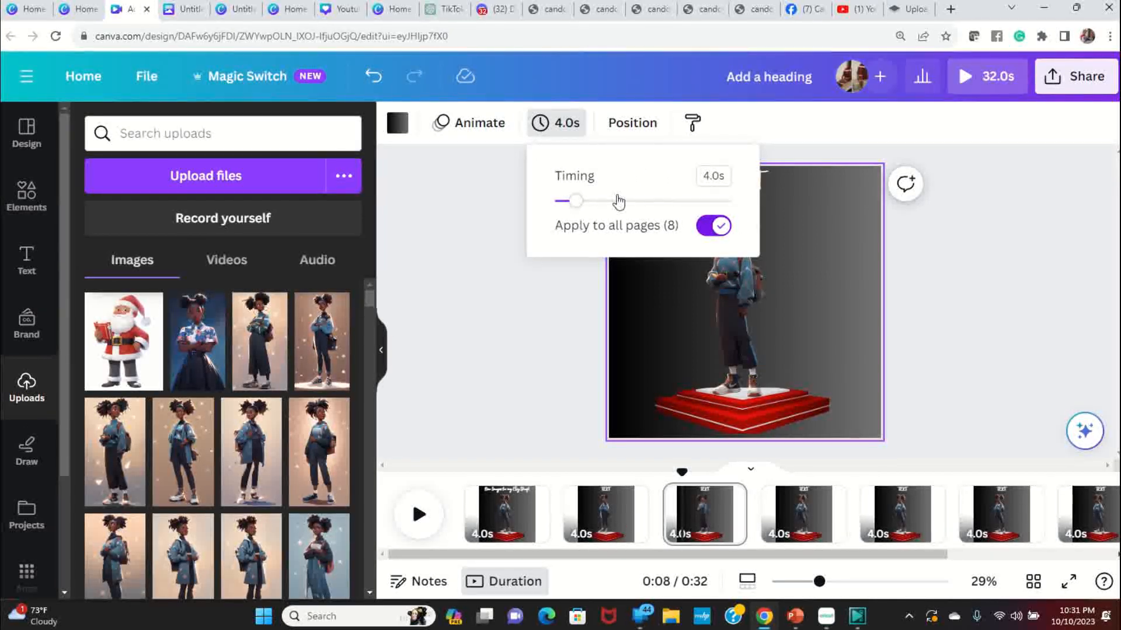
pyautogui.click(548, 317)
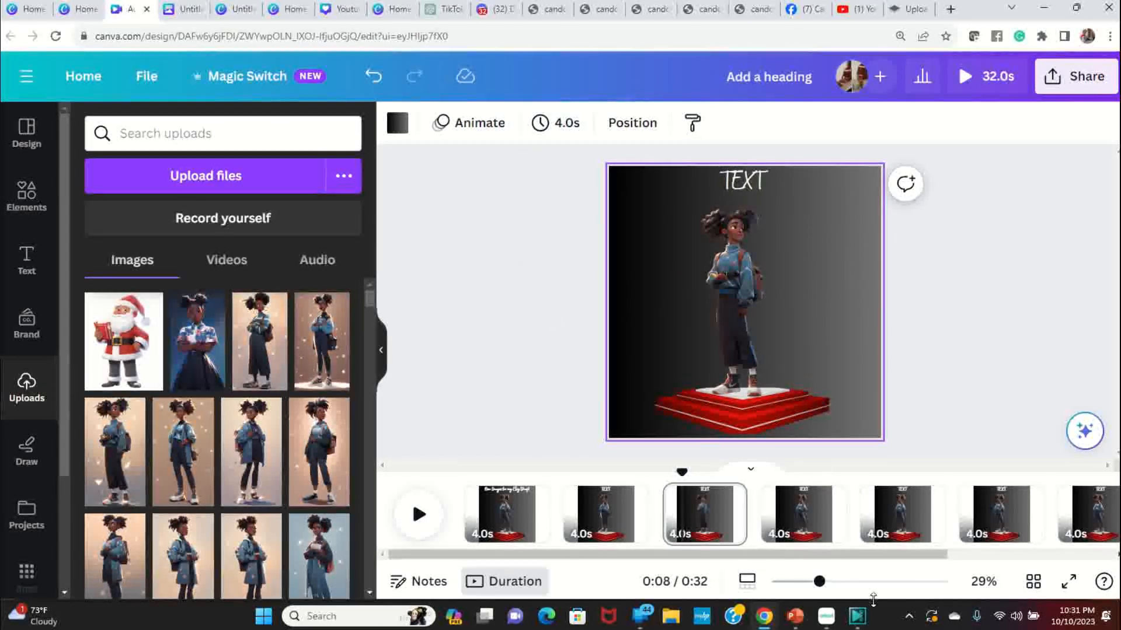
# - Replace the fourth page's character with the uploaded photo of the girl in an open blue jacket and remove the photo's background
pyautogui.click(808, 535)
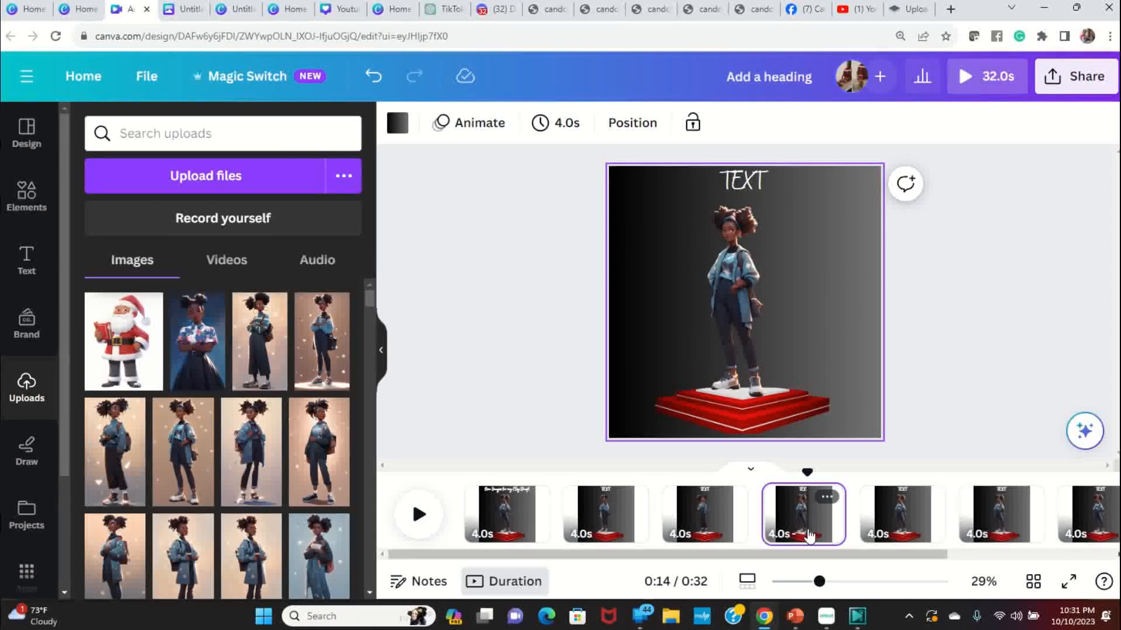
pyautogui.click(743, 347)
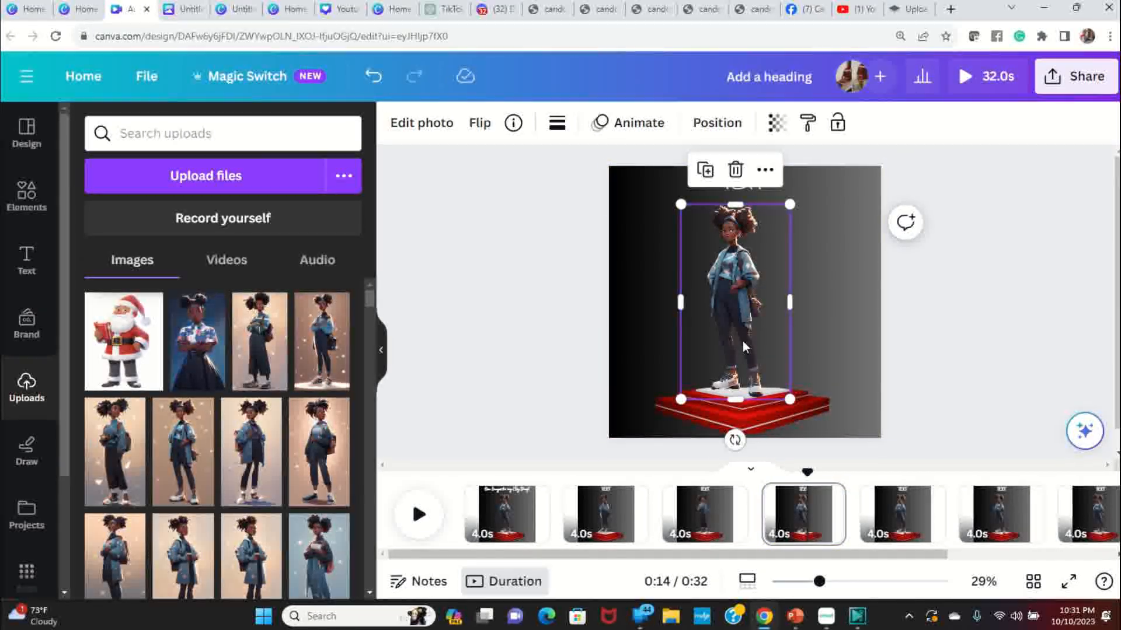
pyautogui.press('Delete')
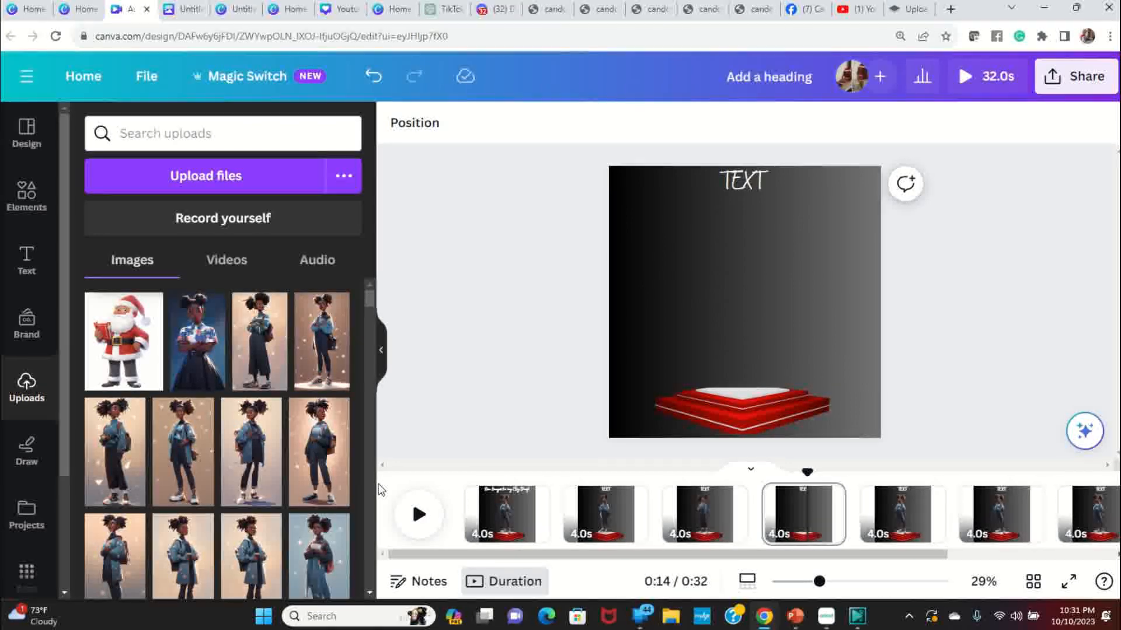
pyautogui.click(186, 469)
pyautogui.click(440, 128)
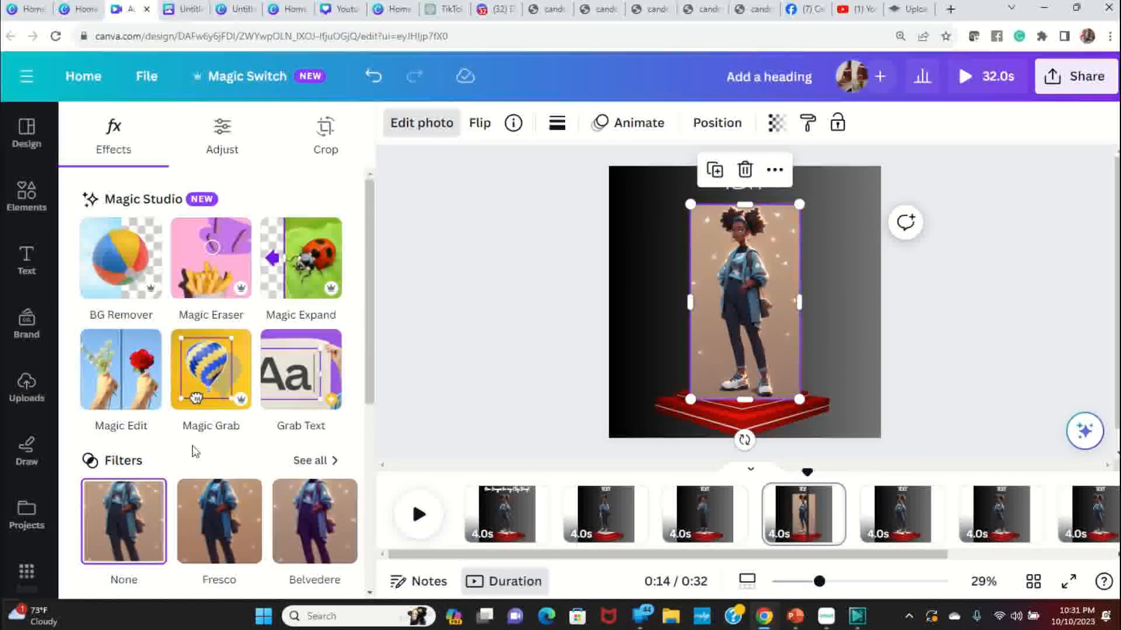
pyautogui.click(134, 244)
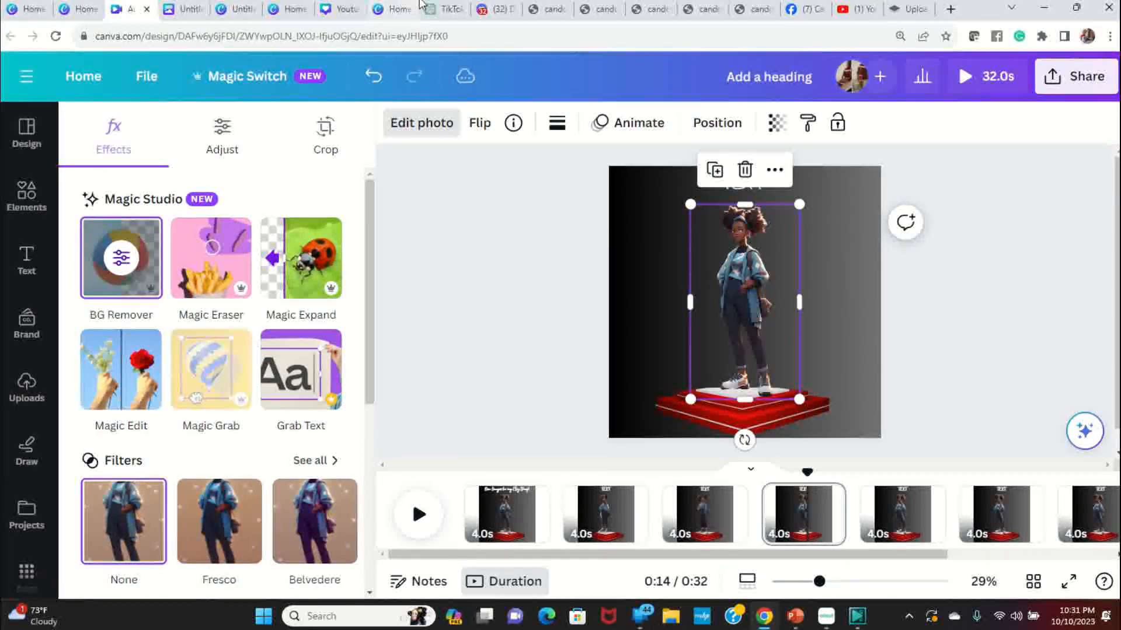
pyautogui.press('Escape')
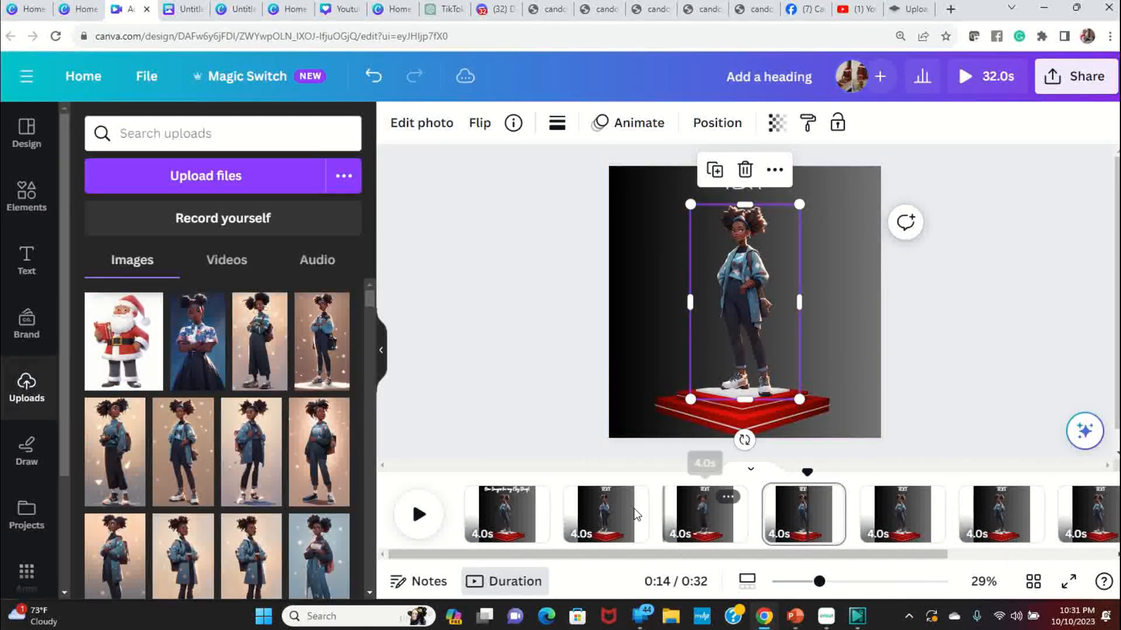
# - Compare the fourth page with the earlier pages and replace its character with the uploaded photo of the girl in a long blue coat with a backpack
pyautogui.click(511, 509)
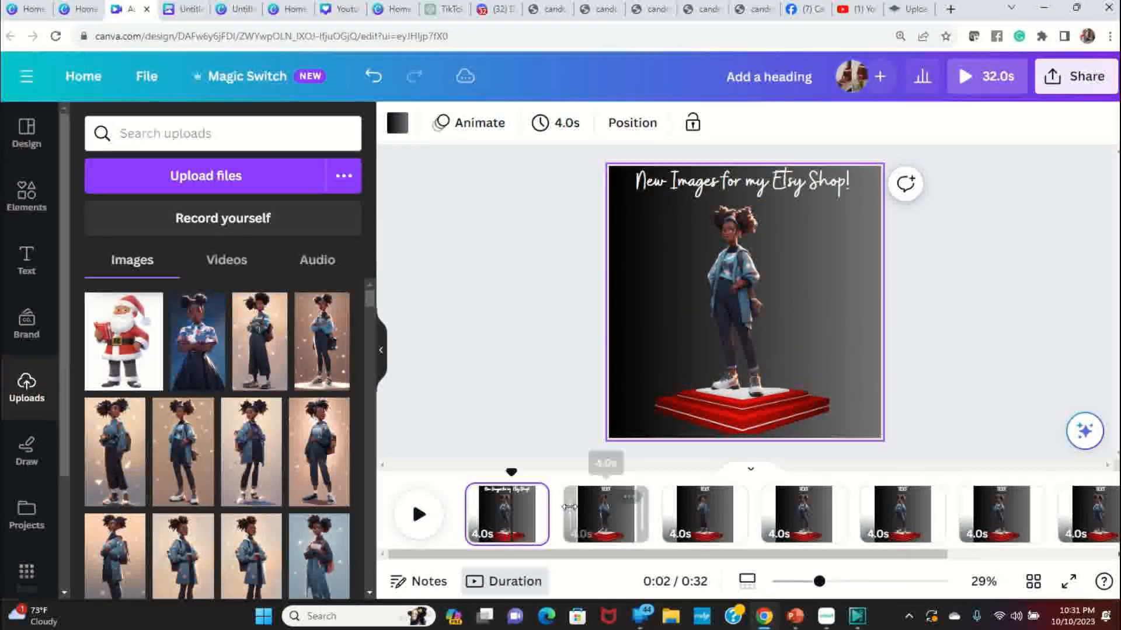
pyautogui.click(604, 512)
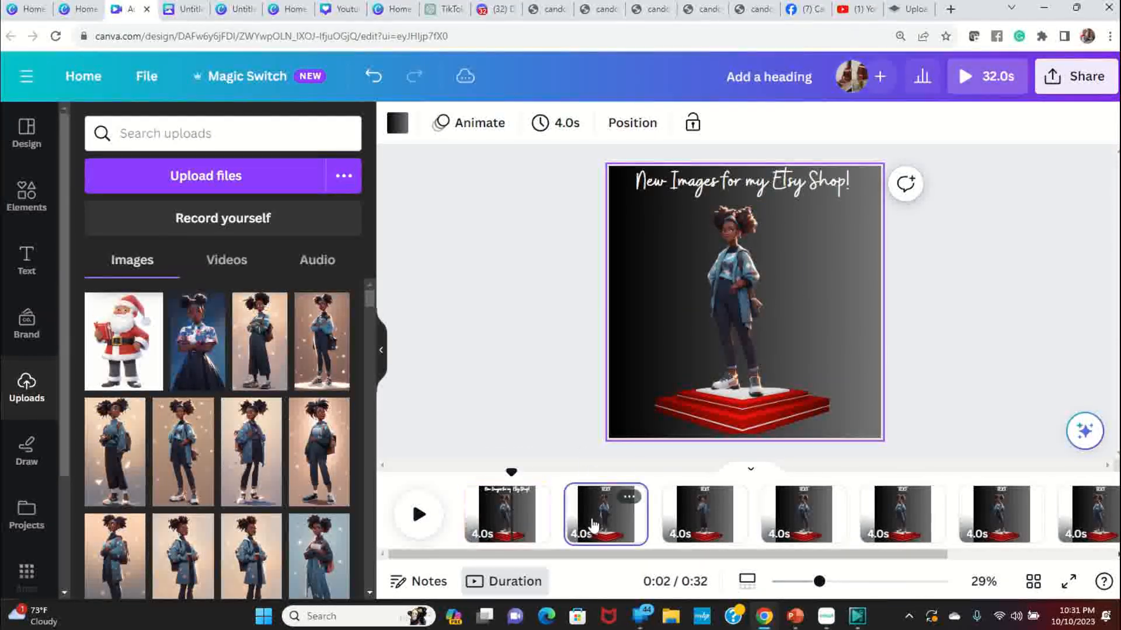
pyautogui.click(708, 525)
pyautogui.click(802, 514)
pyautogui.click(752, 286)
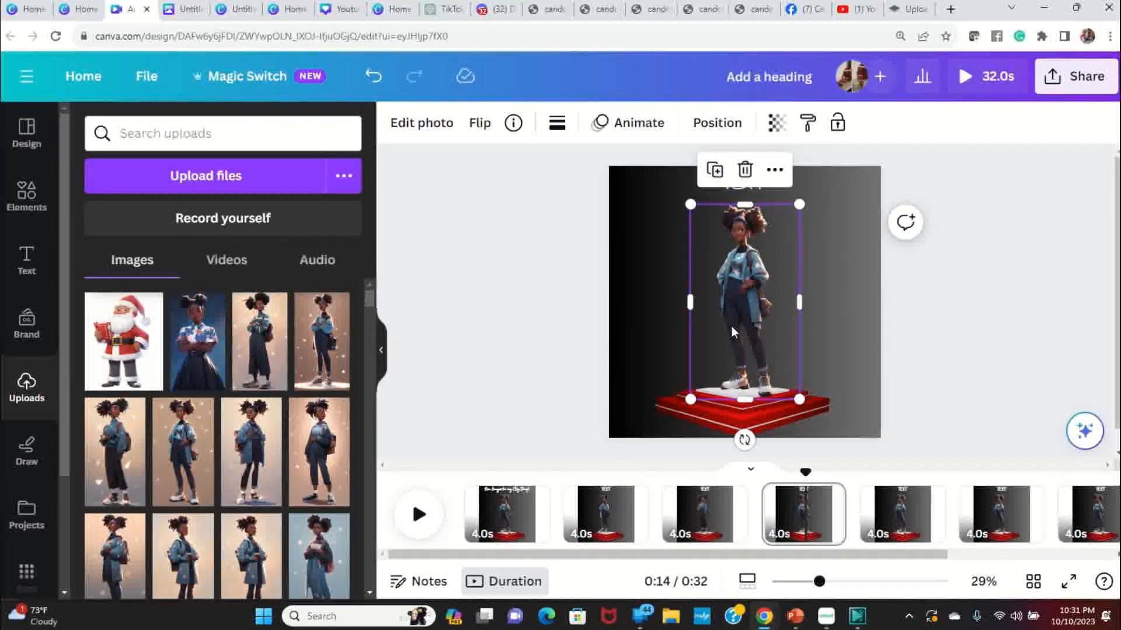
pyautogui.click(500, 515)
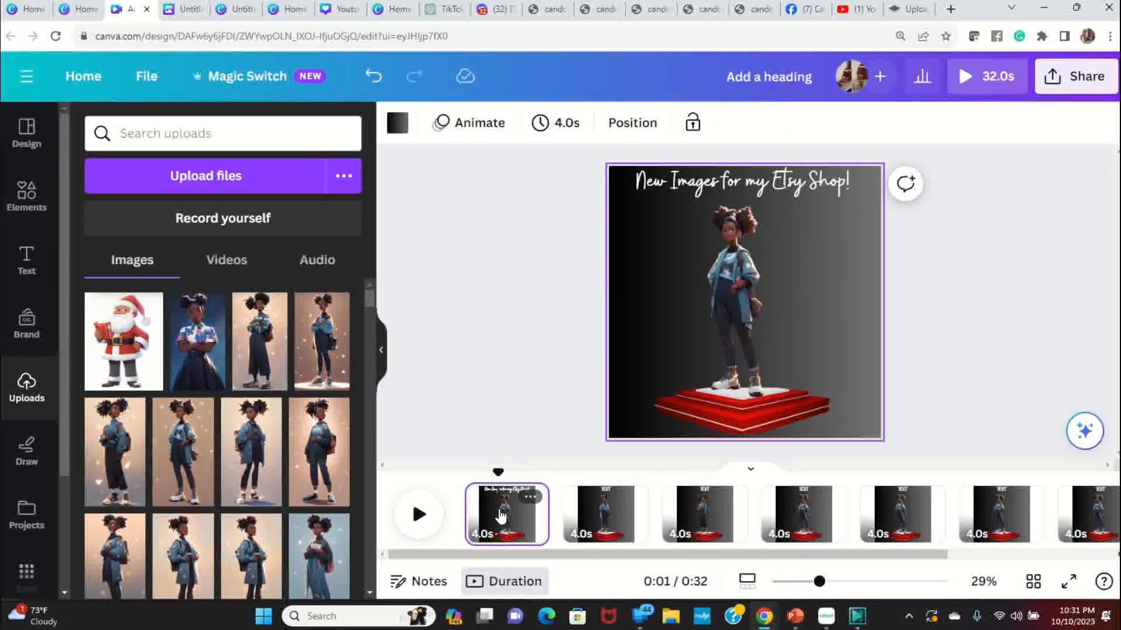
pyautogui.click(825, 497)
pyautogui.click(738, 290)
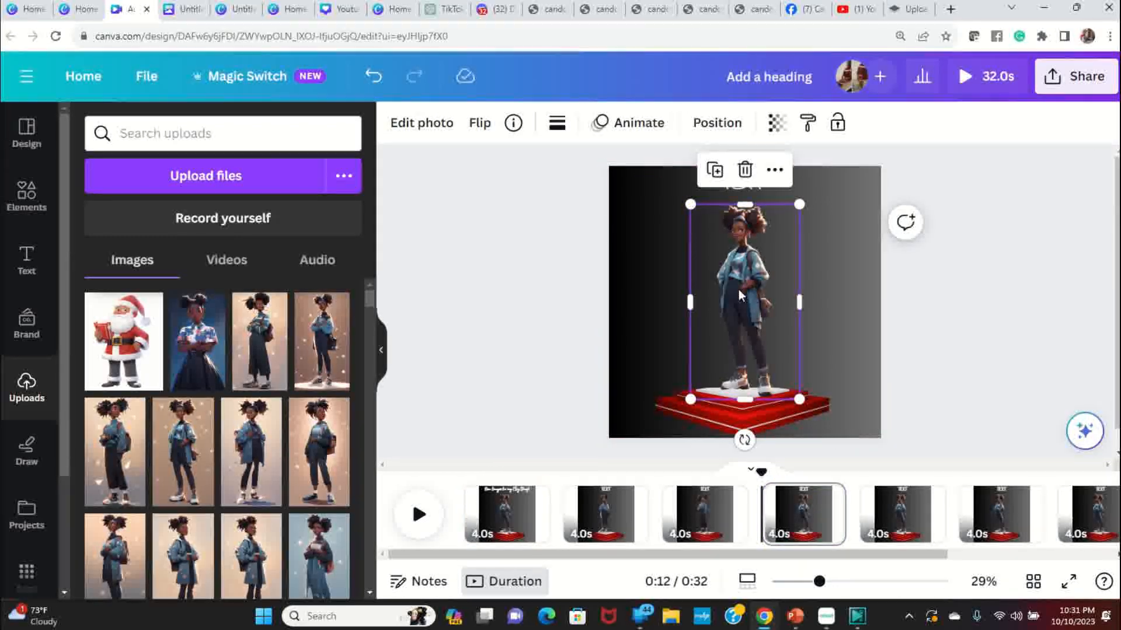
pyautogui.press('Delete')
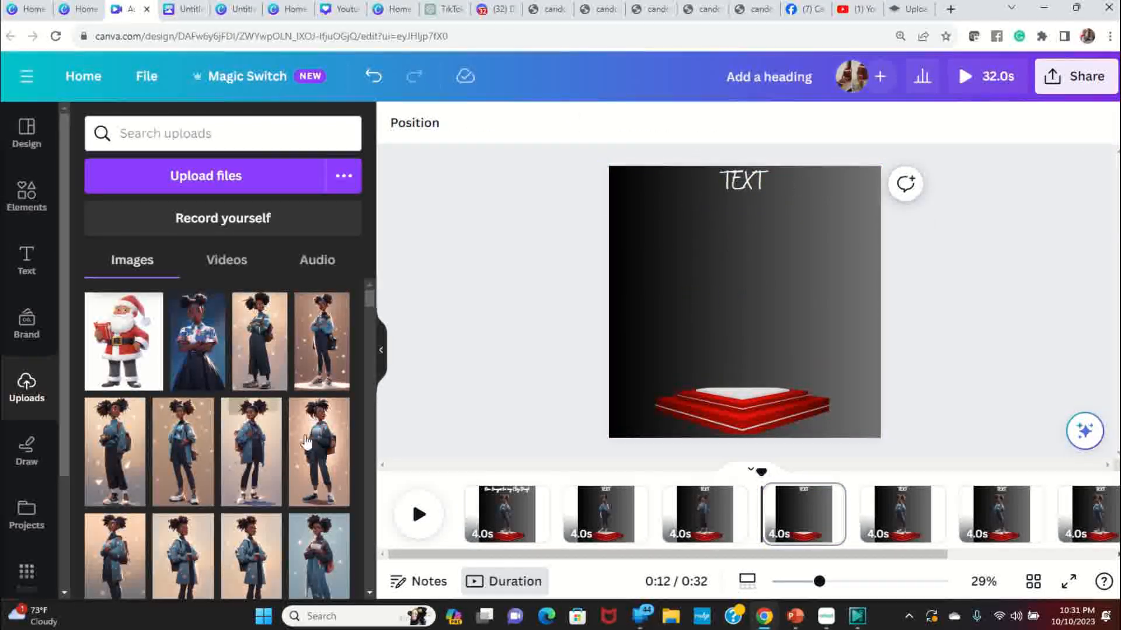
pyautogui.click(251, 450)
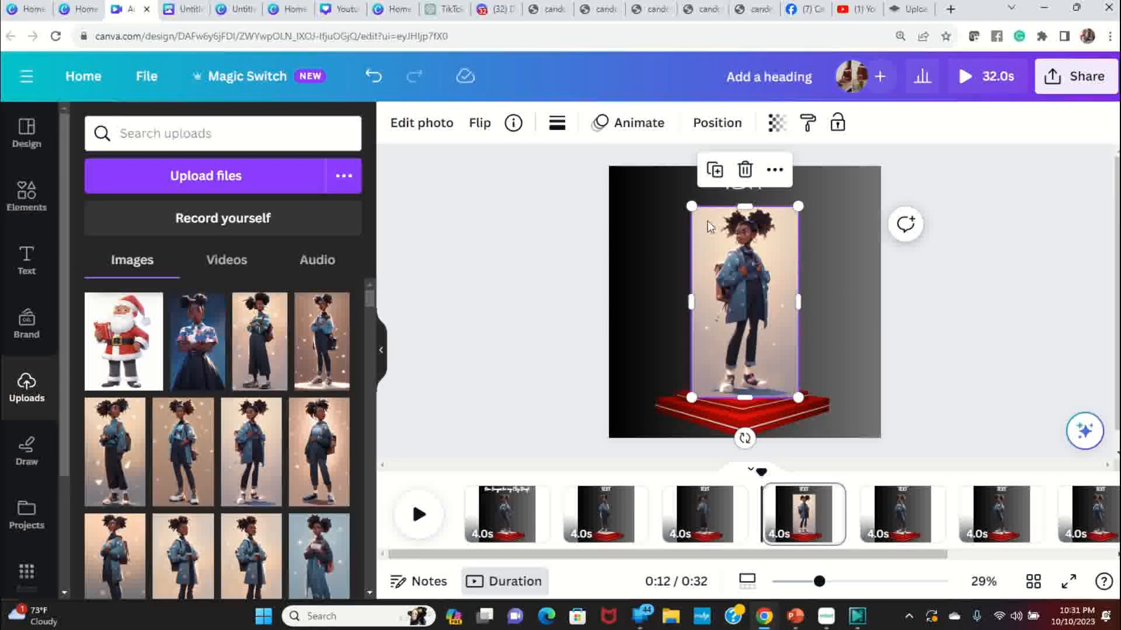
# - Remove the background from the fourth page's blue-coat photo and lower the character so she stands on the red platform
pyautogui.click(429, 123)
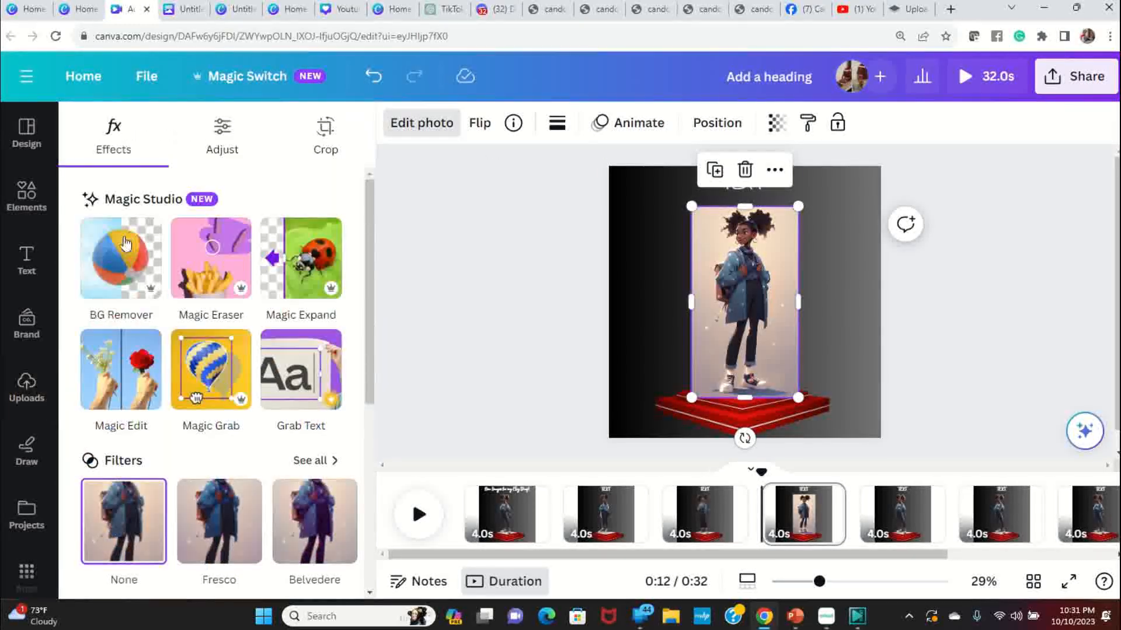
pyautogui.click(121, 257)
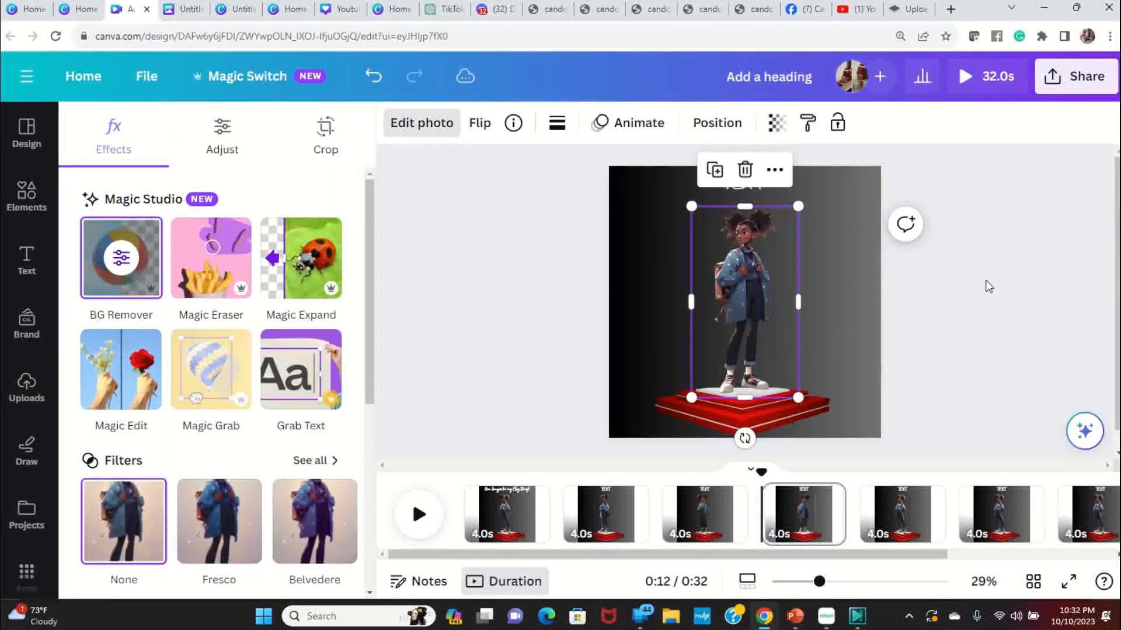
pyautogui.click(723, 318)
pyautogui.click(965, 296)
pyautogui.moveTo(744, 296); pyautogui.dragTo(743, 301)
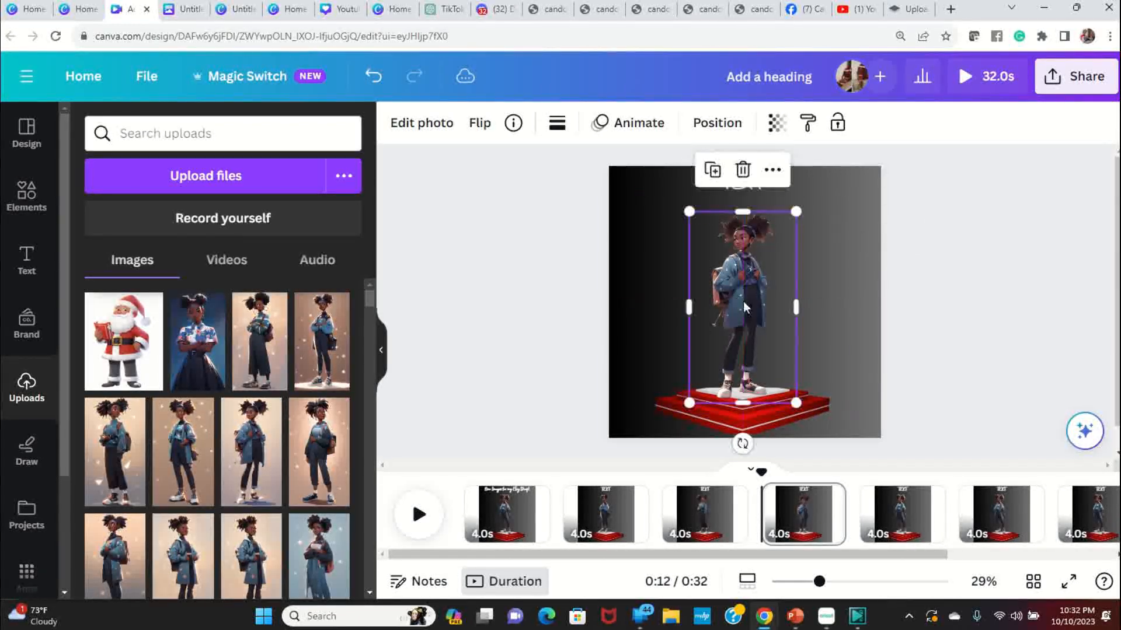
pyautogui.click(956, 315)
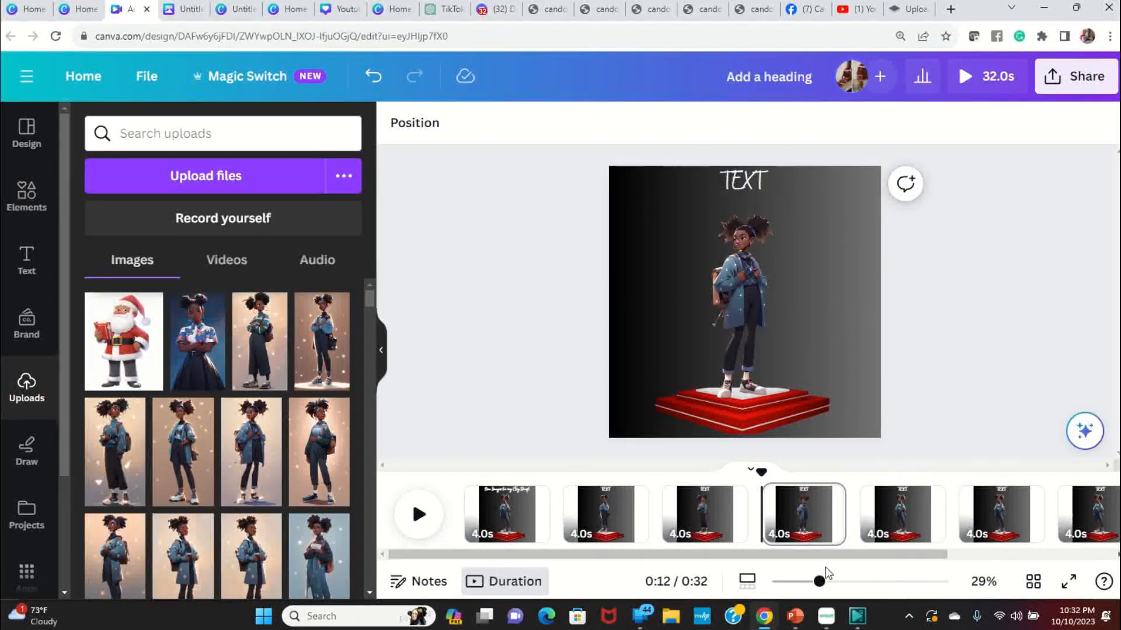
# - Enlarge the fourth page's character slightly and keep her centred on the red platform below the heading
pyautogui.hscroll(3, 882, 546)
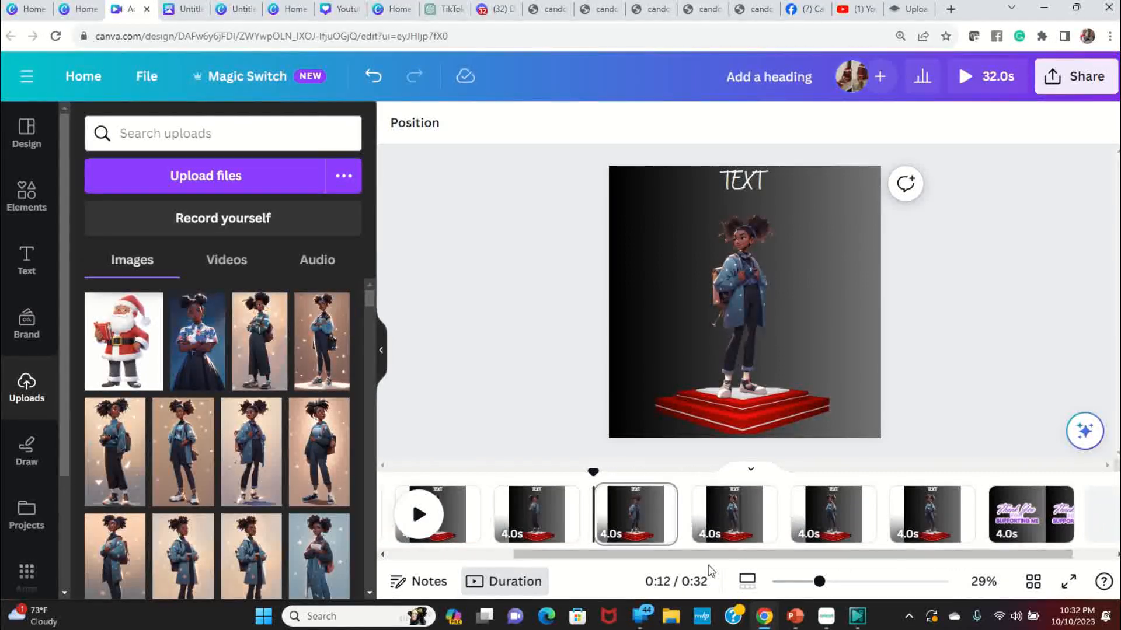
pyautogui.click(636, 529)
pyautogui.click(741, 334)
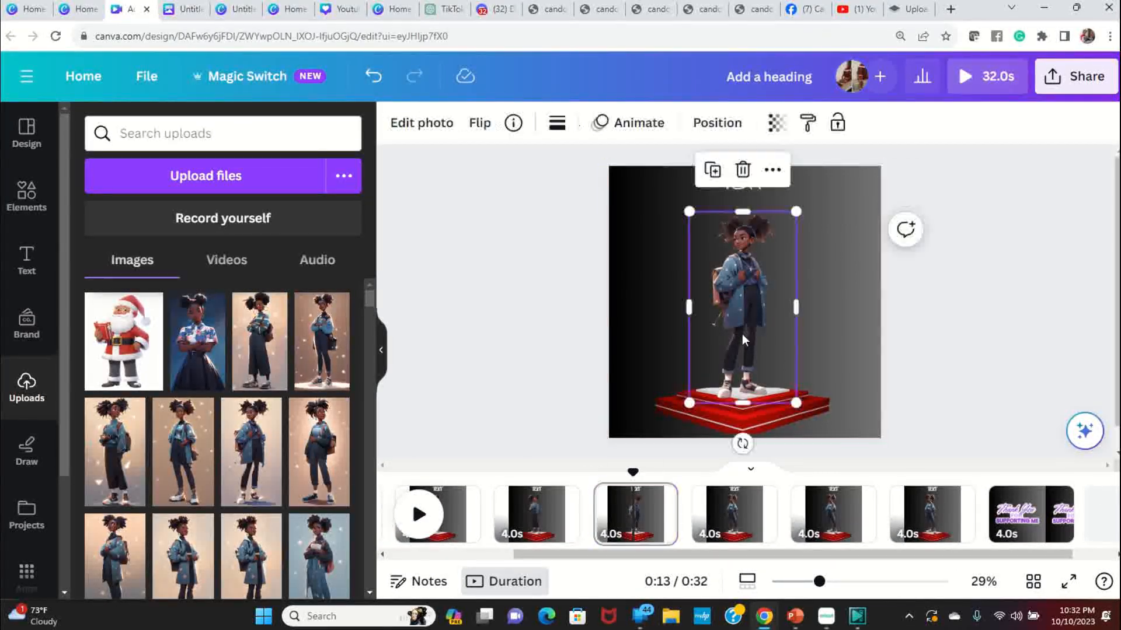
pyautogui.moveTo(796, 212); pyautogui.dragTo(799, 195)
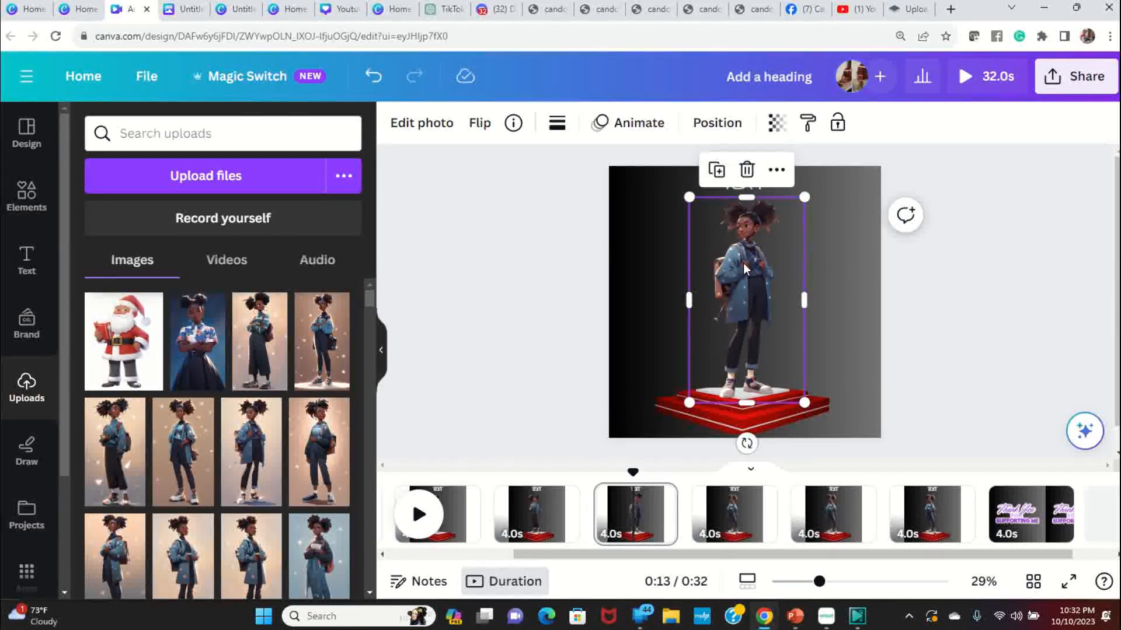
pyautogui.moveTo(743, 264); pyautogui.dragTo(741, 265)
pyautogui.click(961, 343)
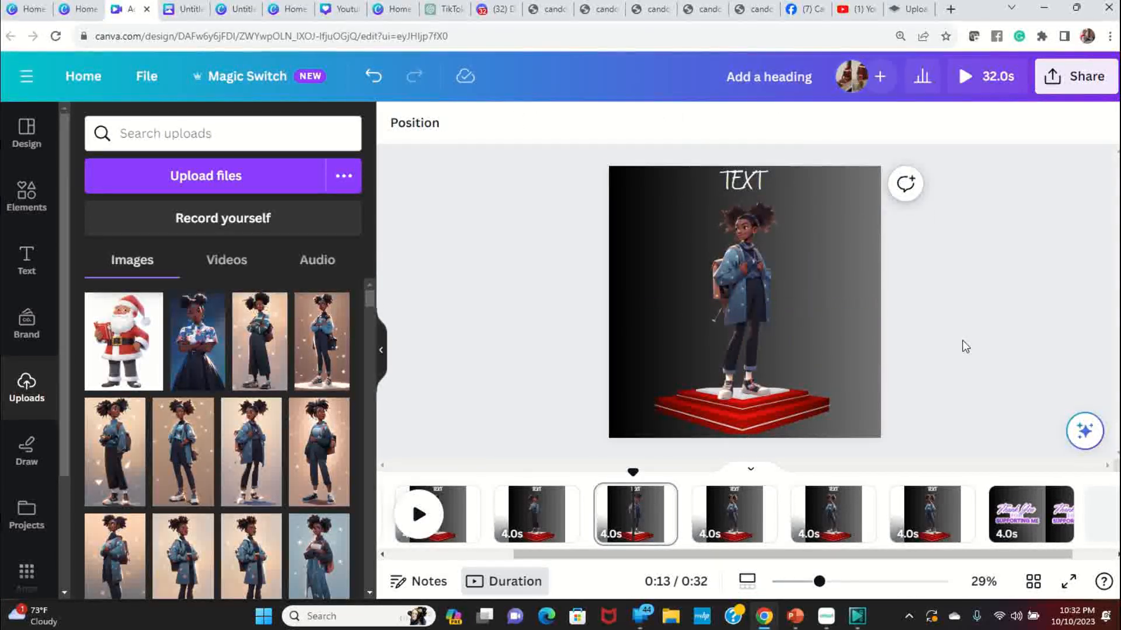
# - Replace the fifth page's character with the uploaded photo of the girl in rolled-up trousers with a brown backpack, and remove its background
pyautogui.click(736, 505)
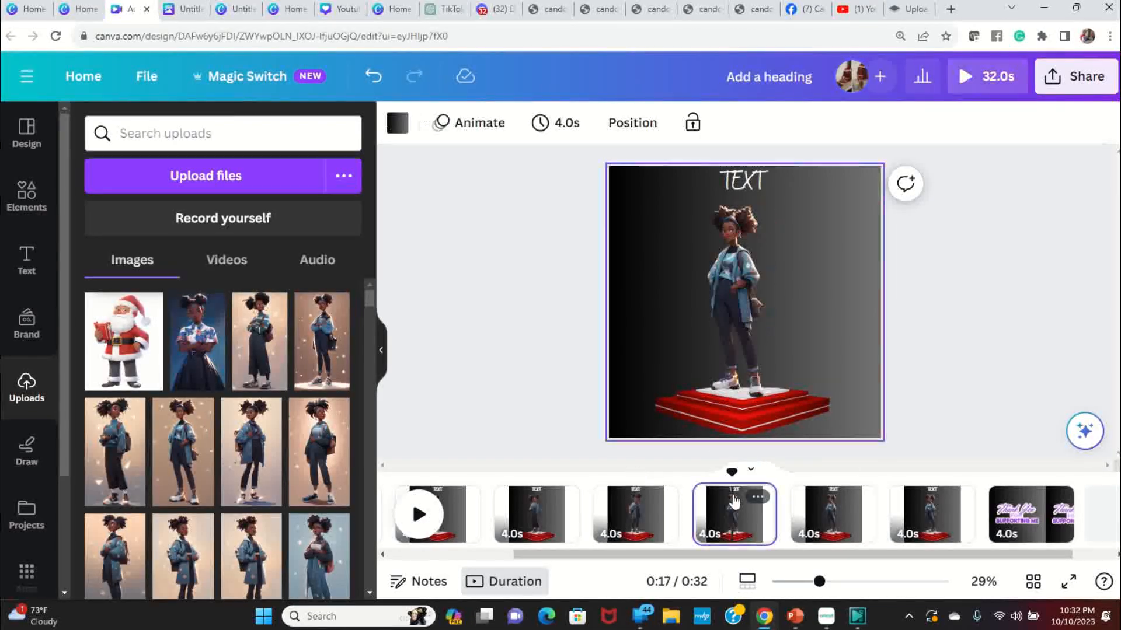
pyautogui.click(732, 336)
pyautogui.press('Delete')
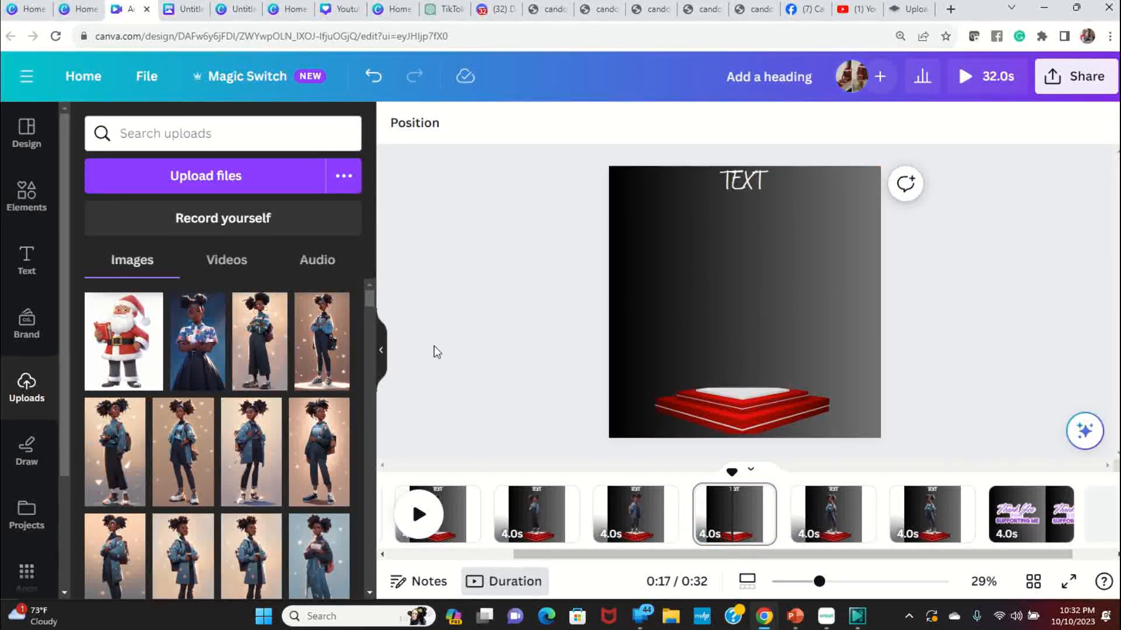
pyautogui.click(319, 414)
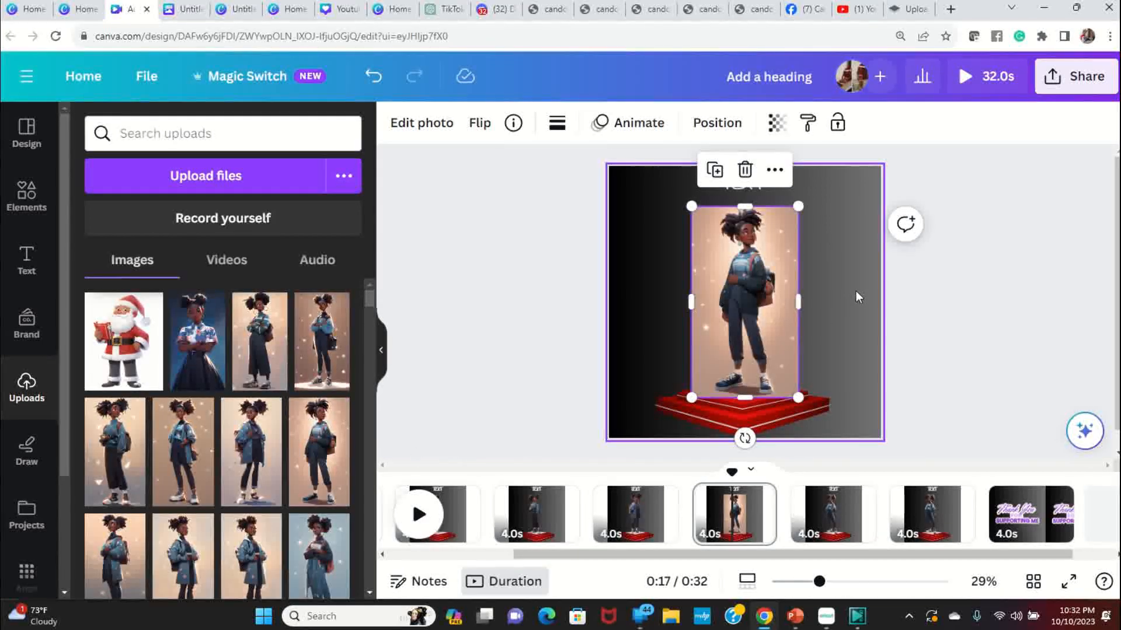
pyautogui.click(428, 125)
pyautogui.click(125, 270)
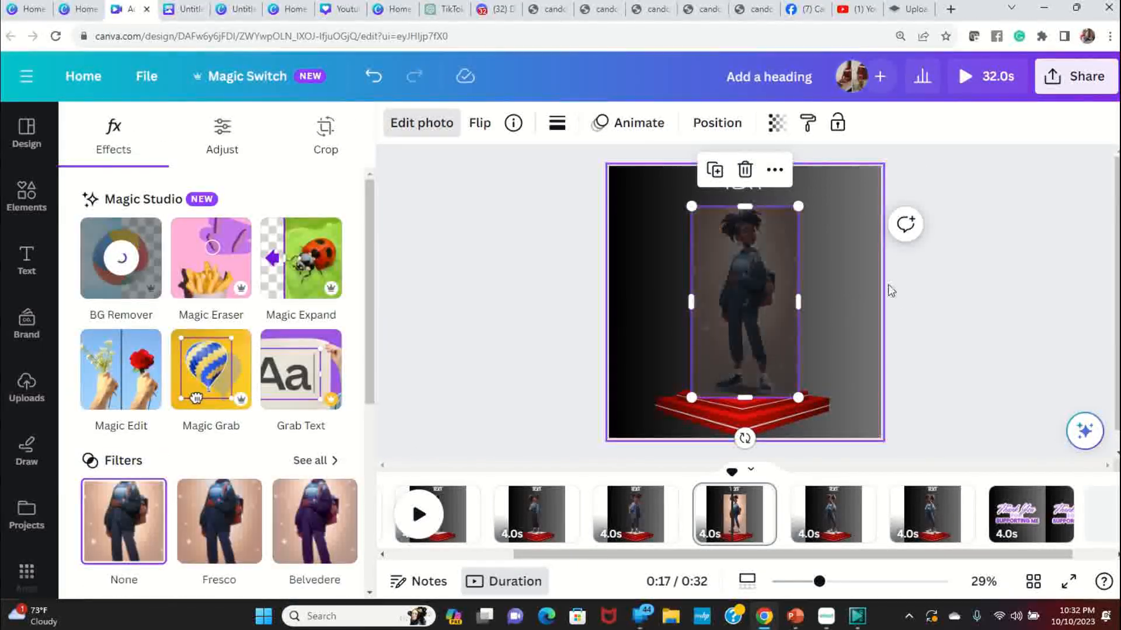
pyautogui.click(995, 278)
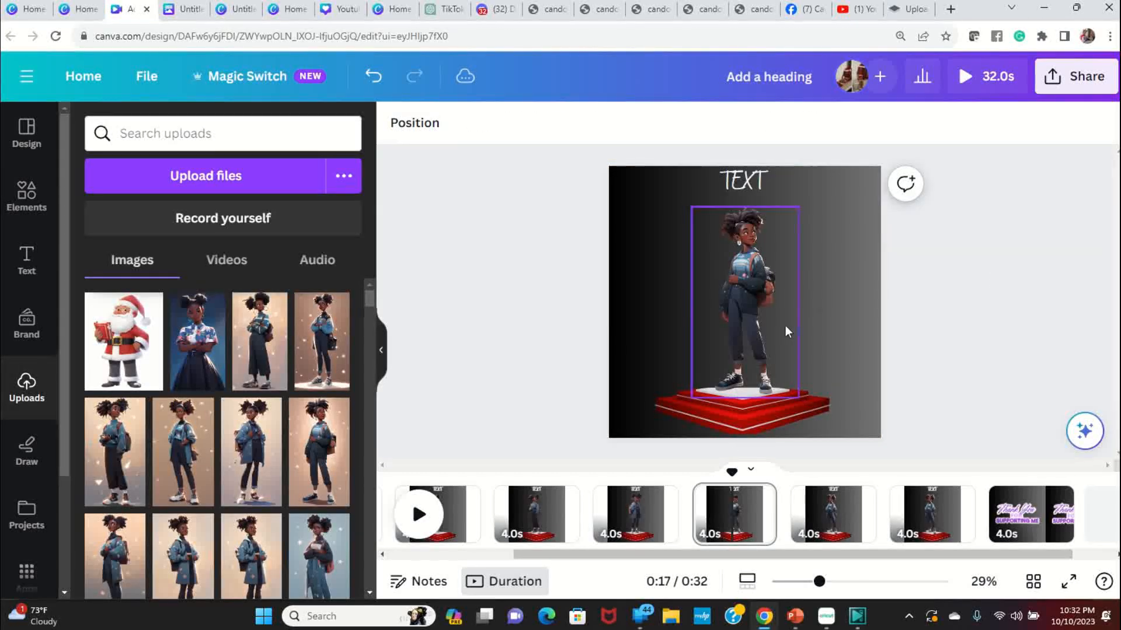
# - Replace the sixth page's character with the uploaded light-blue photo of the girl in a long blue outfit, and remove its background
pyautogui.click(835, 519)
pyautogui.click(745, 303)
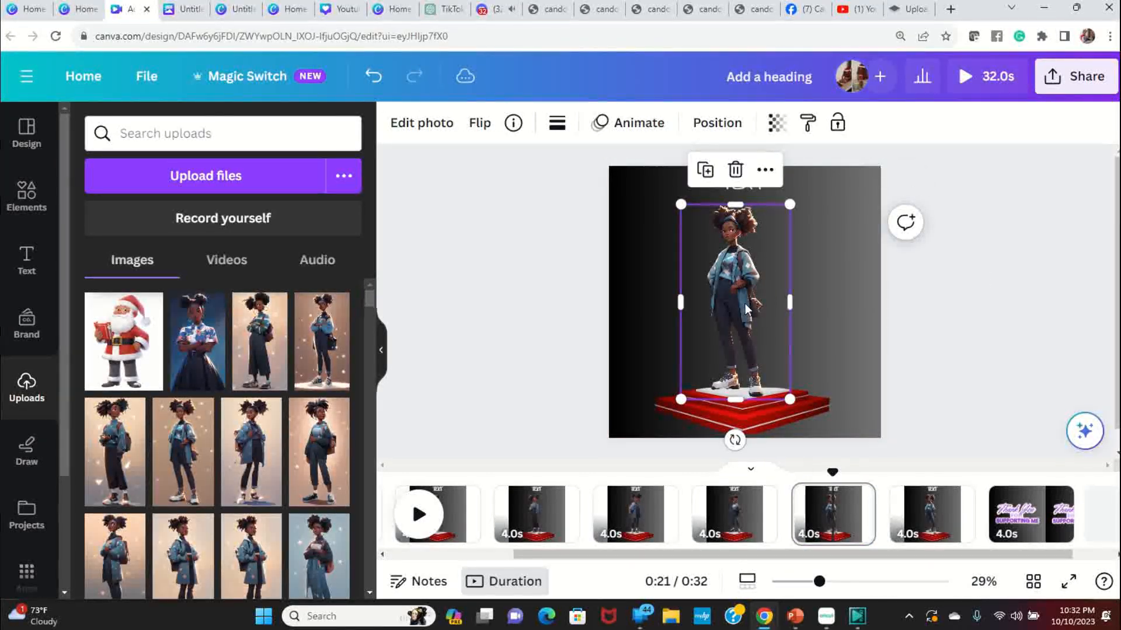
pyautogui.press('Delete')
pyautogui.scroll(-3, 263, 409)
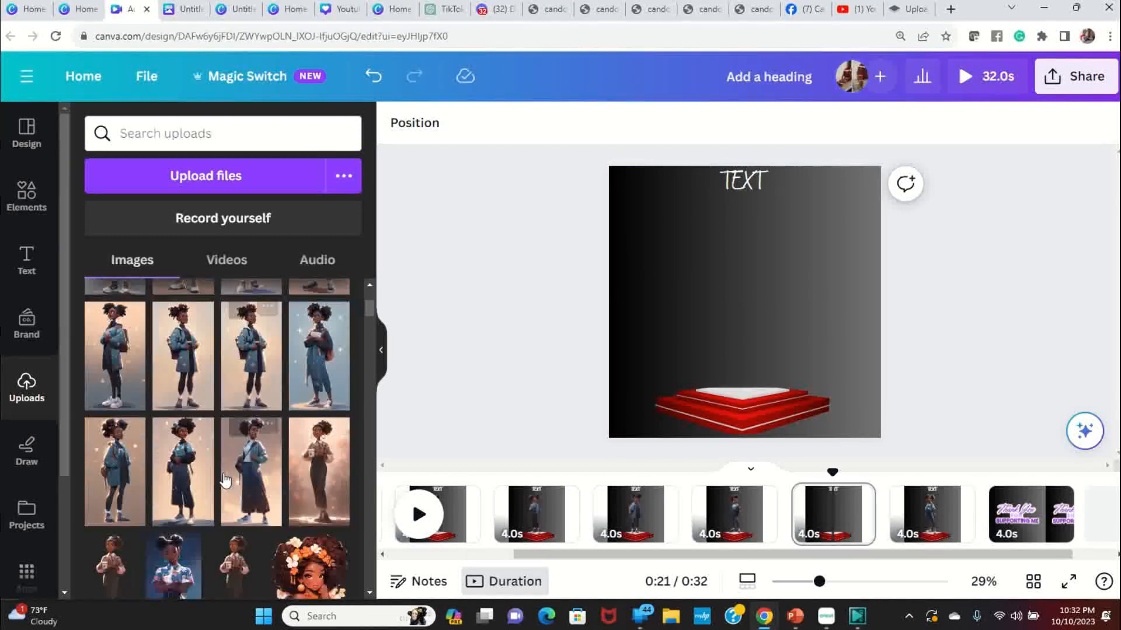
pyautogui.click(329, 369)
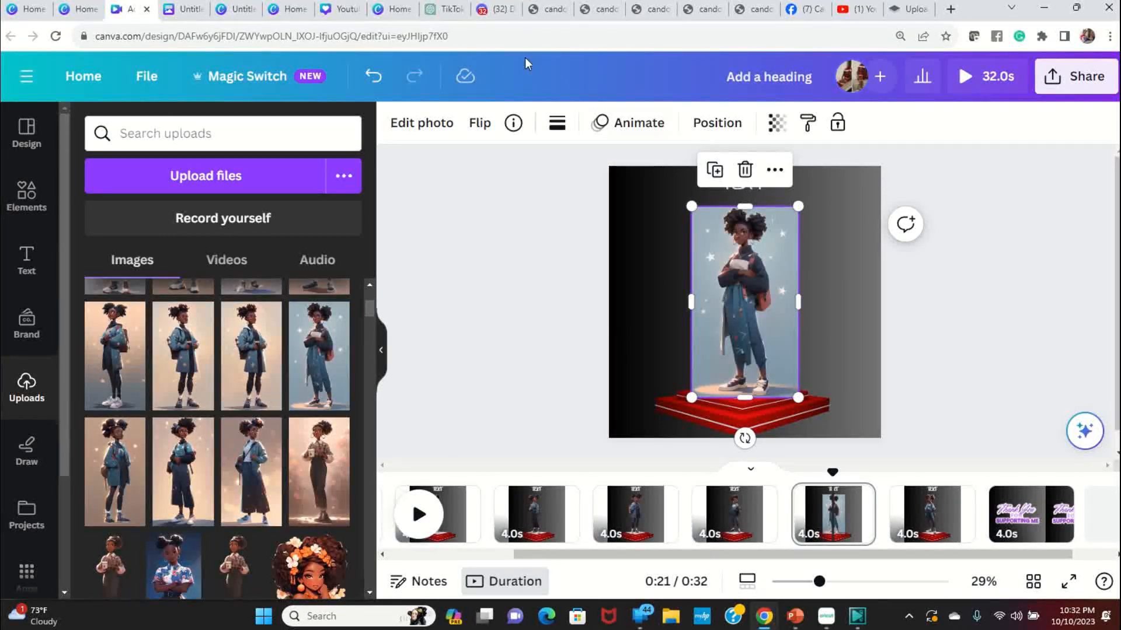
pyautogui.click(408, 122)
pyautogui.click(148, 278)
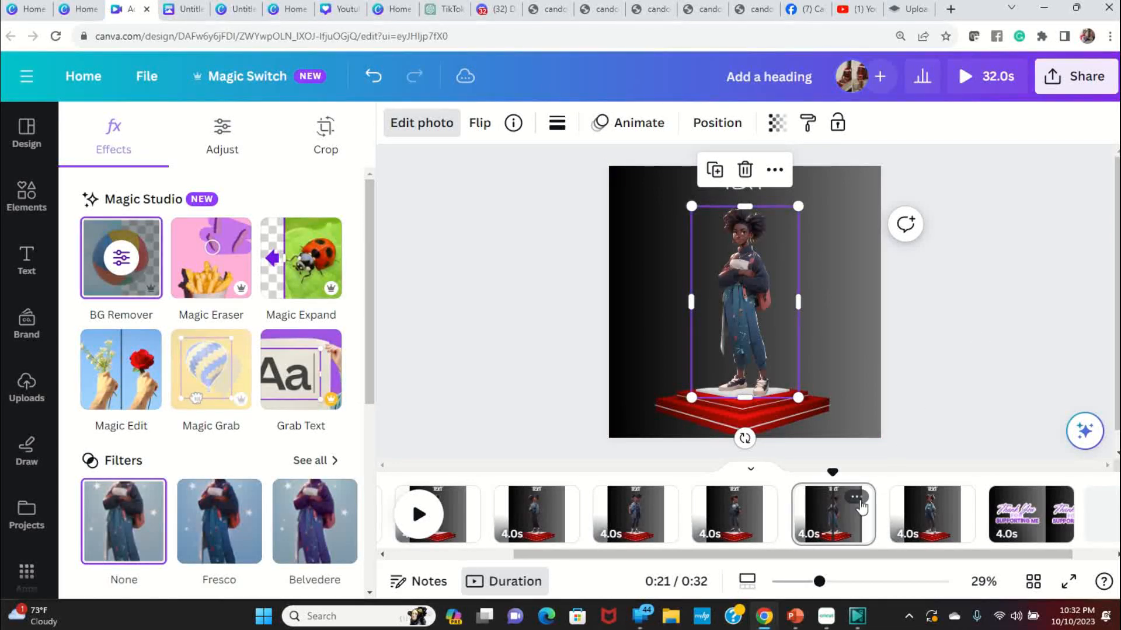
# - Replace the seventh page's character with the uploaded photo of the girl in a teal top and wide cropped trousers, and remove its background
pyautogui.click(931, 513)
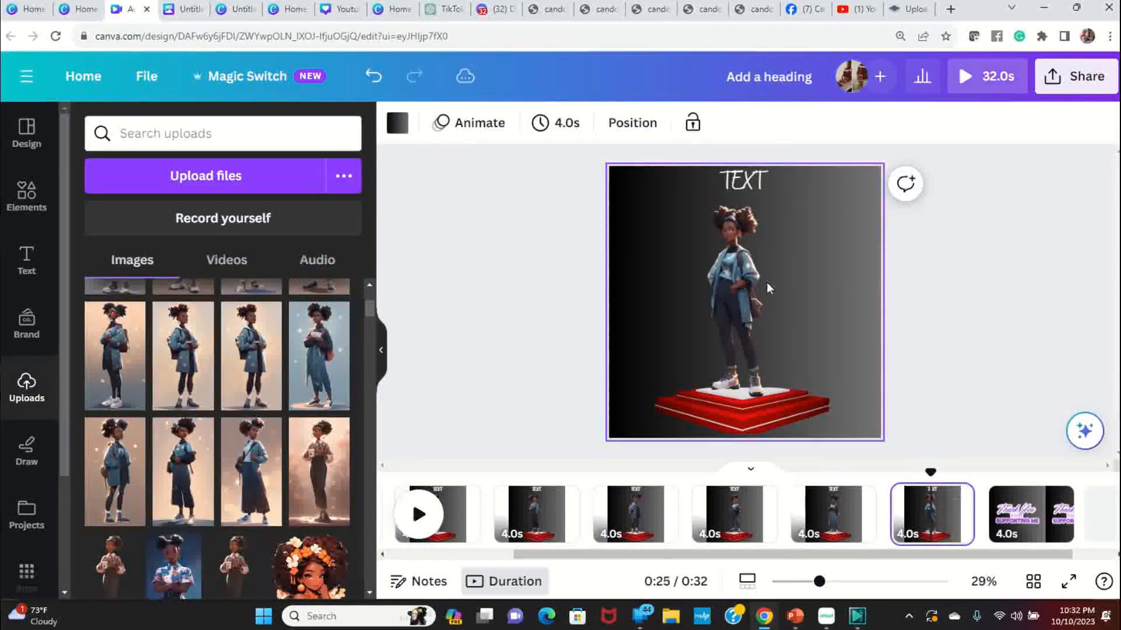
pyautogui.click(752, 332)
pyautogui.press('Delete')
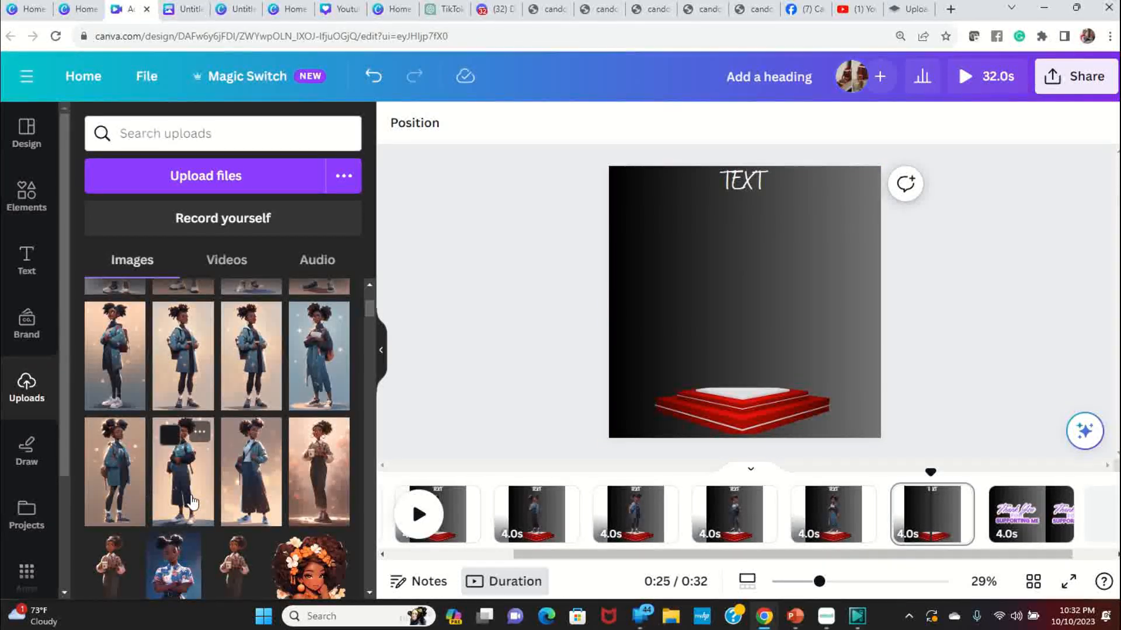
pyautogui.scroll(-2, 147, 490)
pyautogui.click(183, 353)
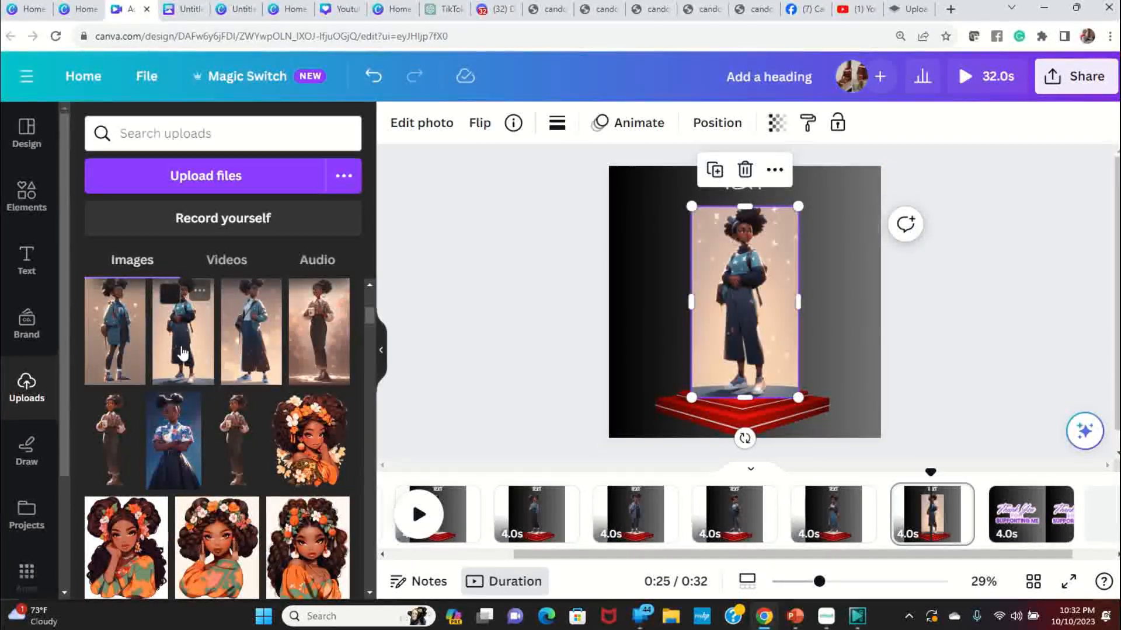
pyautogui.click(428, 125)
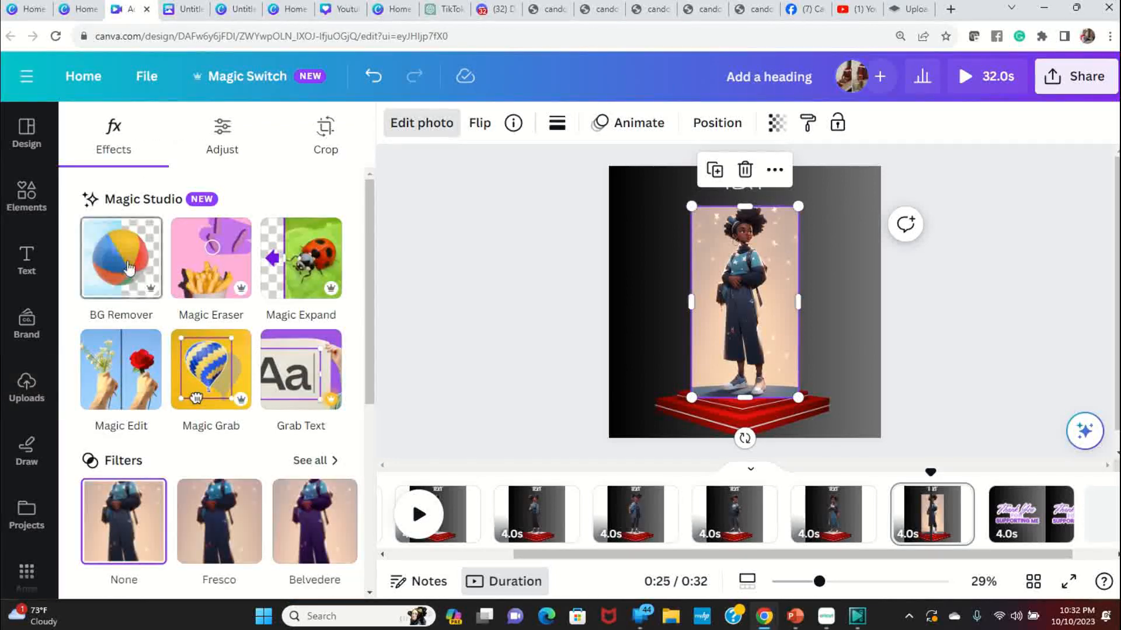
pyautogui.click(120, 254)
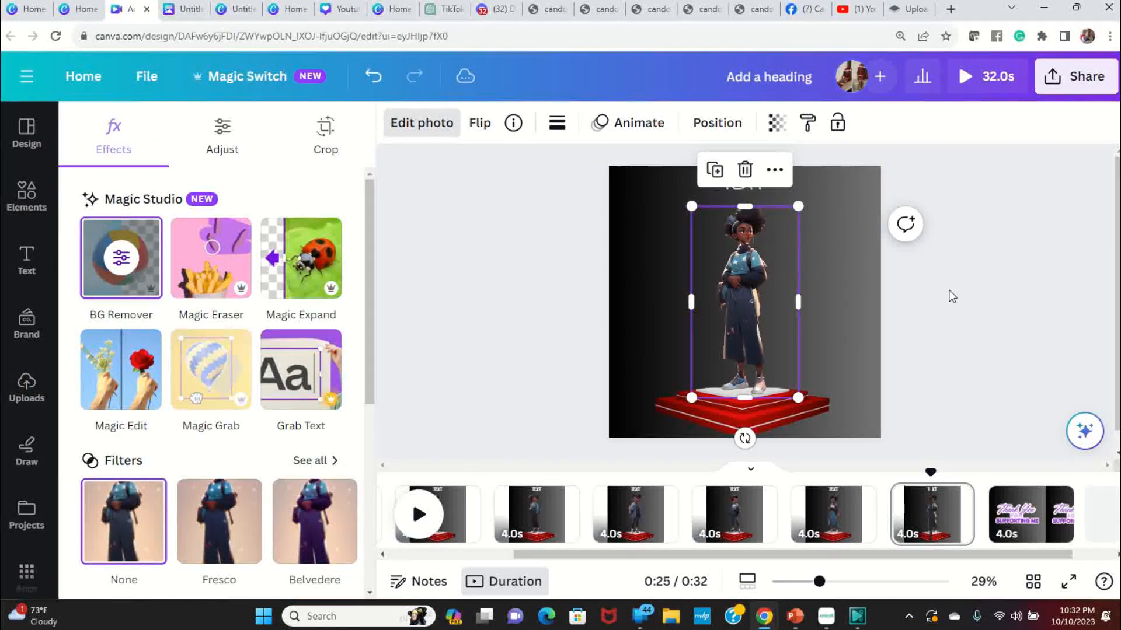
# - Check the closing thank-you page and the first page, and open the second page's "TEXT" heading for editing
pyautogui.click(1028, 525)
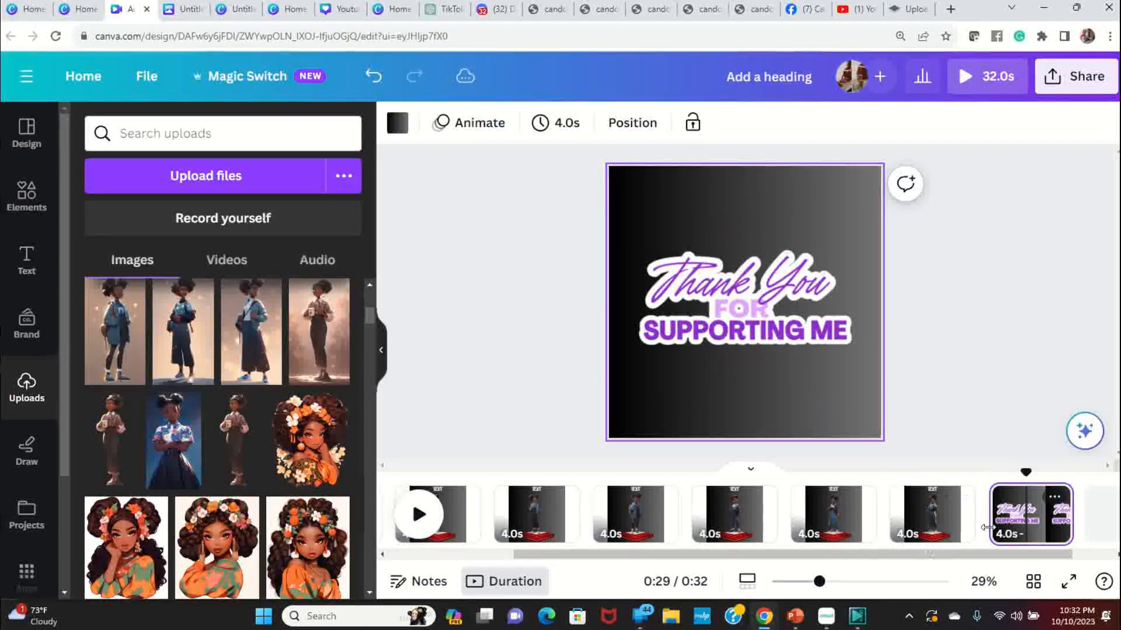
pyautogui.moveTo(852, 554); pyautogui.dragTo(486, 555)
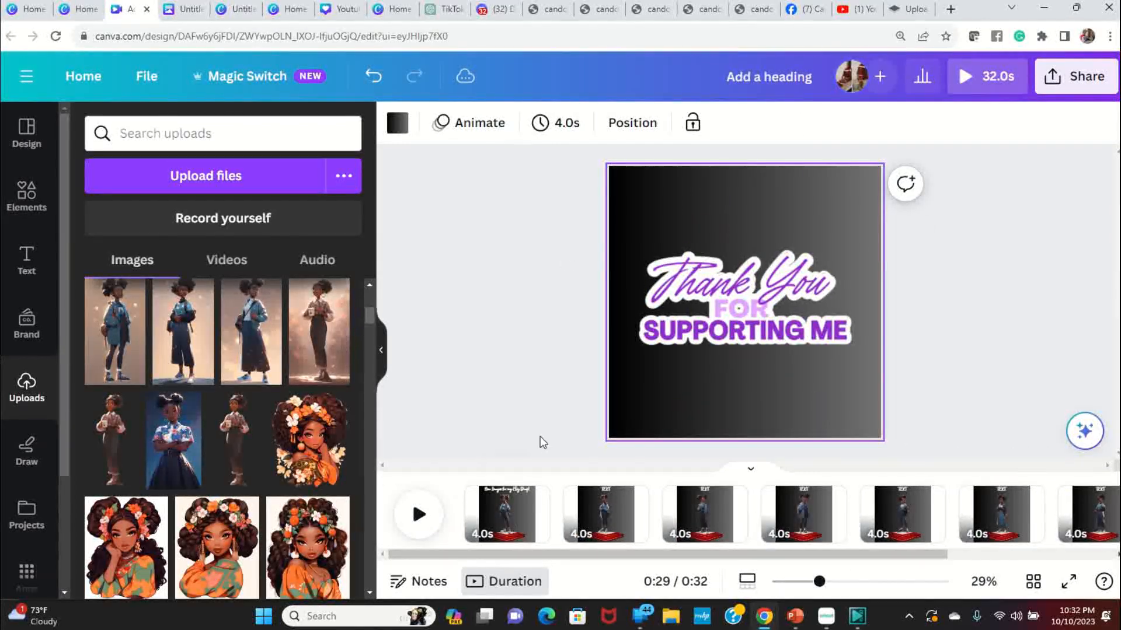
pyautogui.click(513, 510)
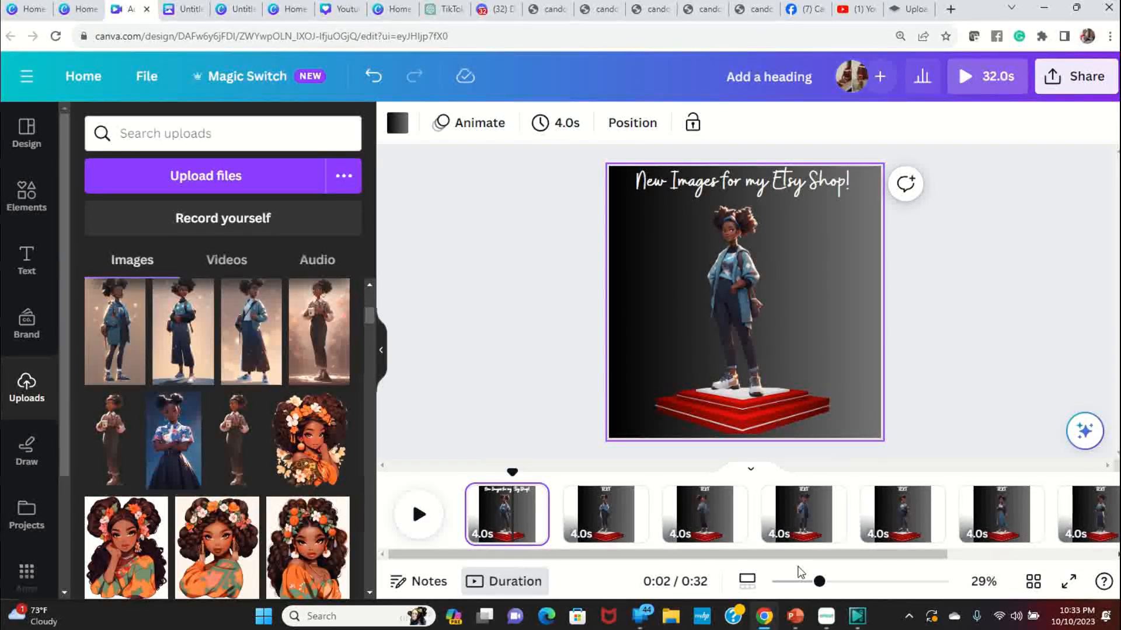
pyautogui.click(610, 509)
pyautogui.click(742, 184)
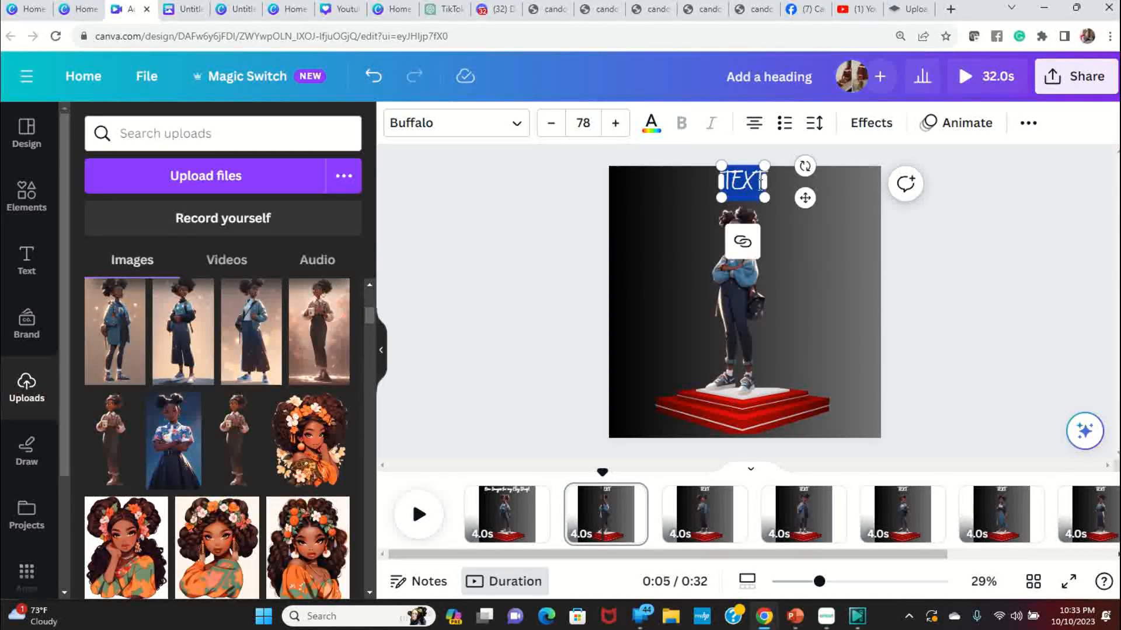
# - Replace the placeholder heading on page 2 with "Meet" followed by the character's first name
pyautogui.write('Meet')
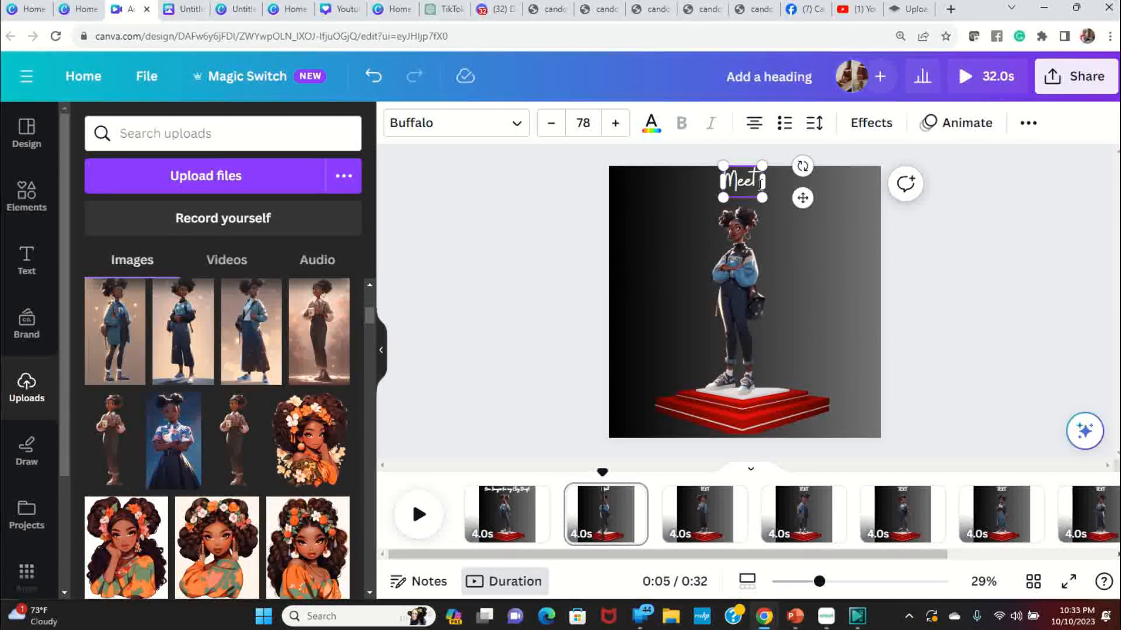
pyautogui.write(' Alexis')
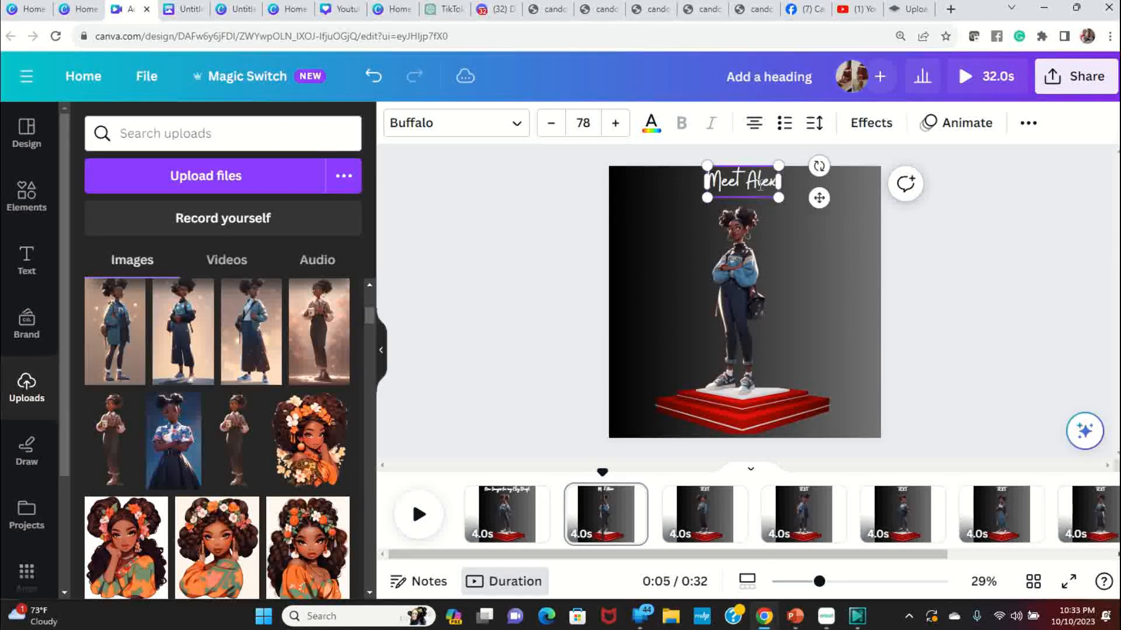
pyautogui.click(976, 270)
# - Replace the placeholder heading on page 3 with "Meet" followed by that character's first name
pyautogui.click(708, 512)
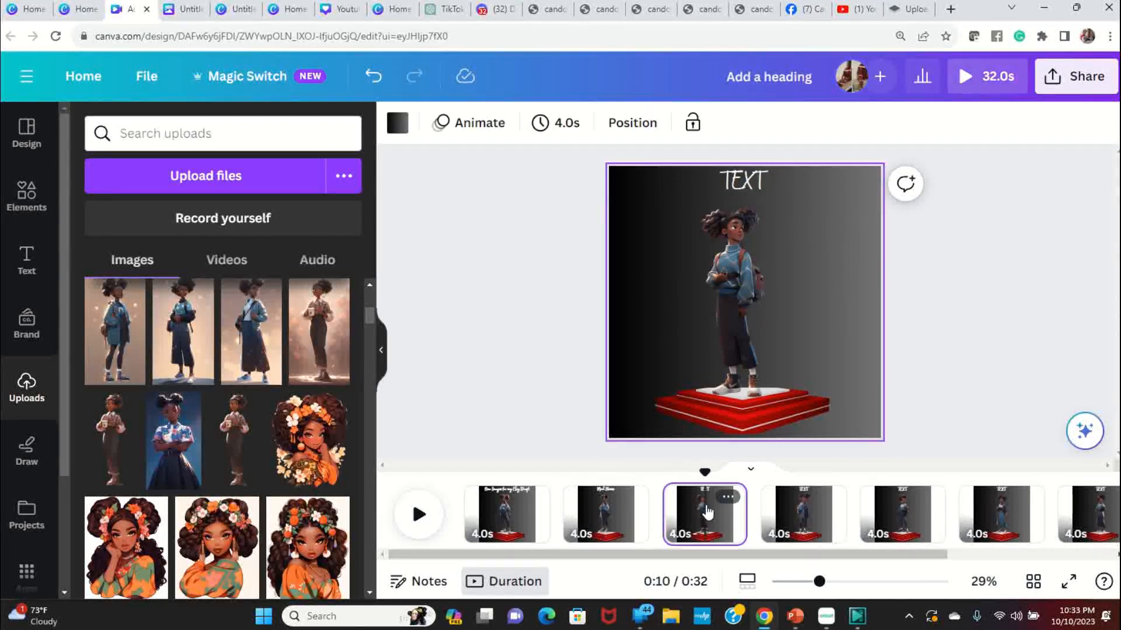
pyautogui.doubleClick(766, 187)
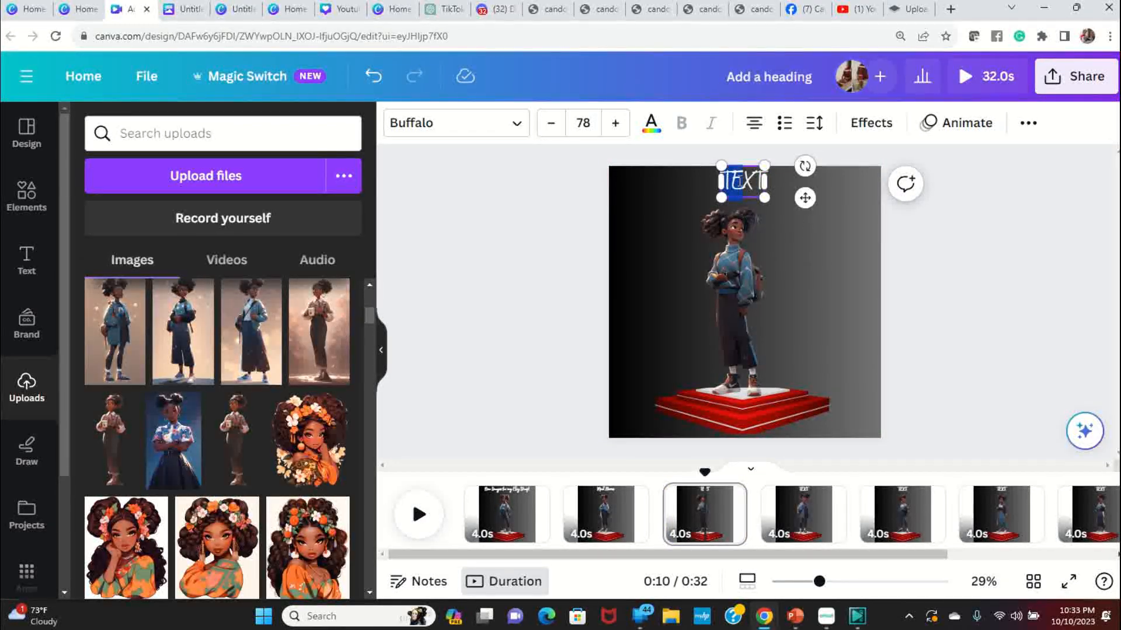
pyautogui.write('MT')
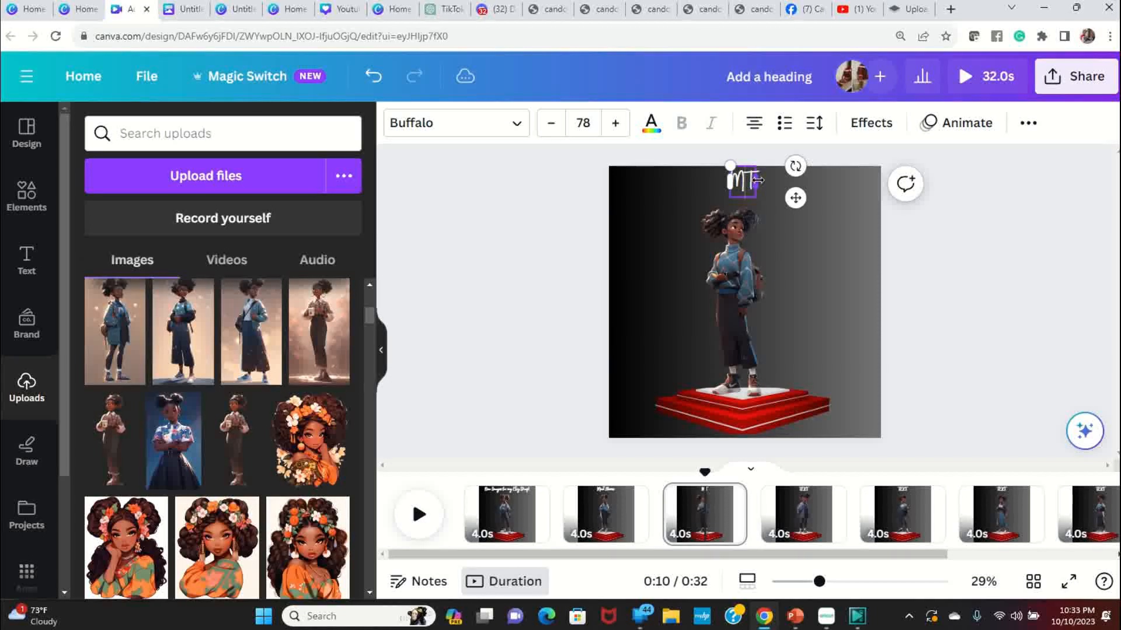
pyautogui.write('E')
pyautogui.press('BackSpace')
pyautogui.write('eet')
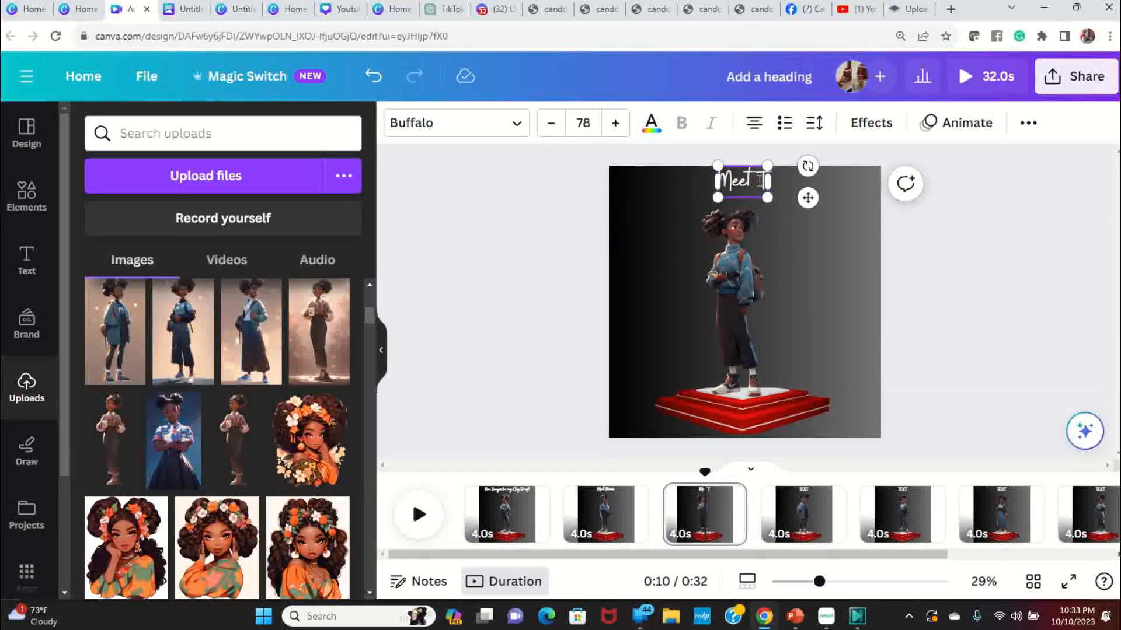
pyautogui.press('Delete')
pyautogui.write('Dioni')
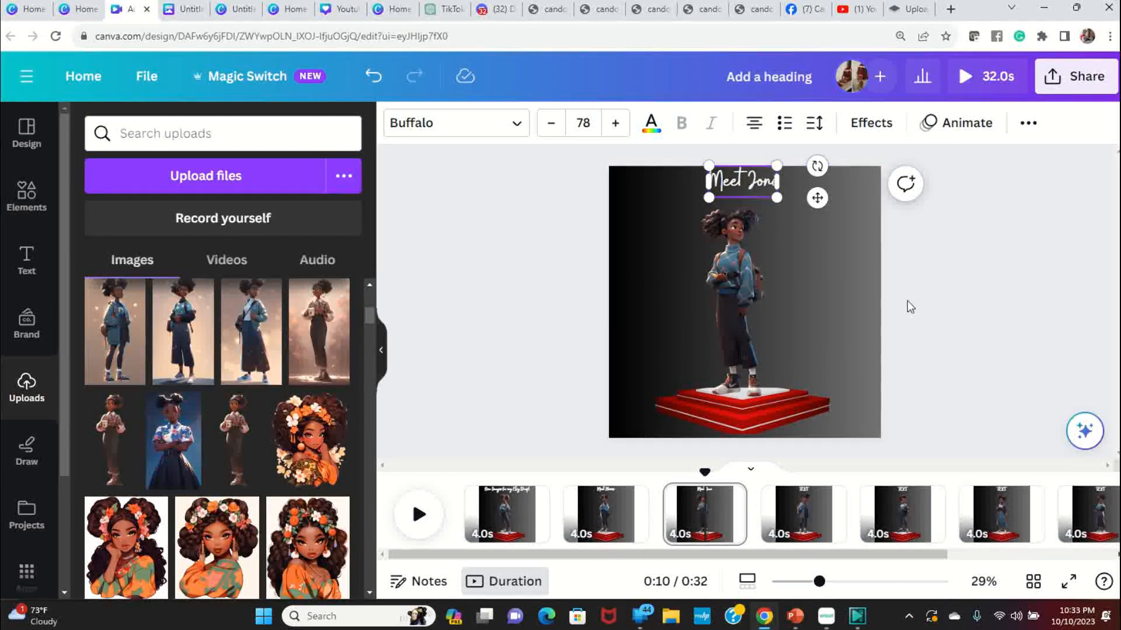
pyautogui.click(910, 315)
# - Change the TEXT heading on page 4 to "Meet" plus the first name of the character with the long blue coat
pyautogui.click(816, 524)
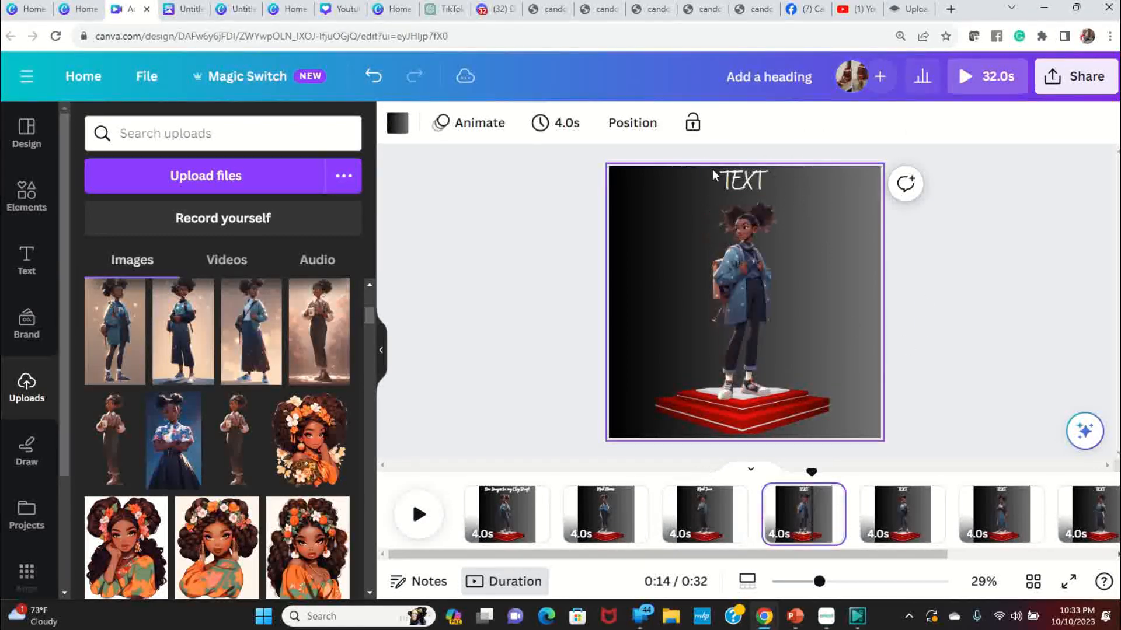
pyautogui.click(743, 180)
pyautogui.click(744, 181)
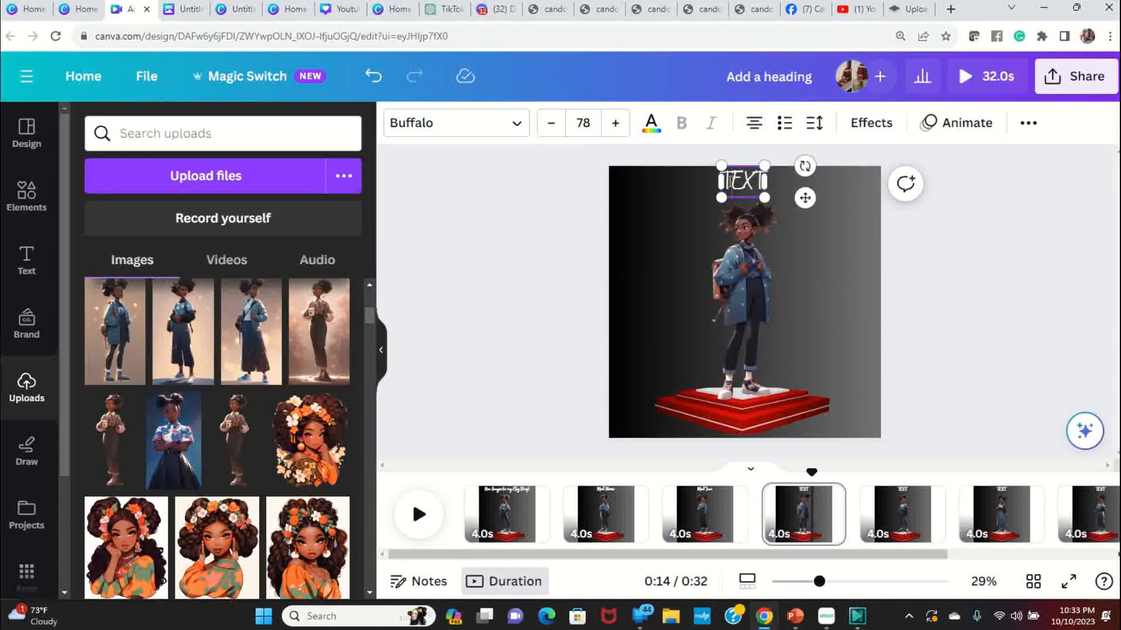
pyautogui.press('Tab')
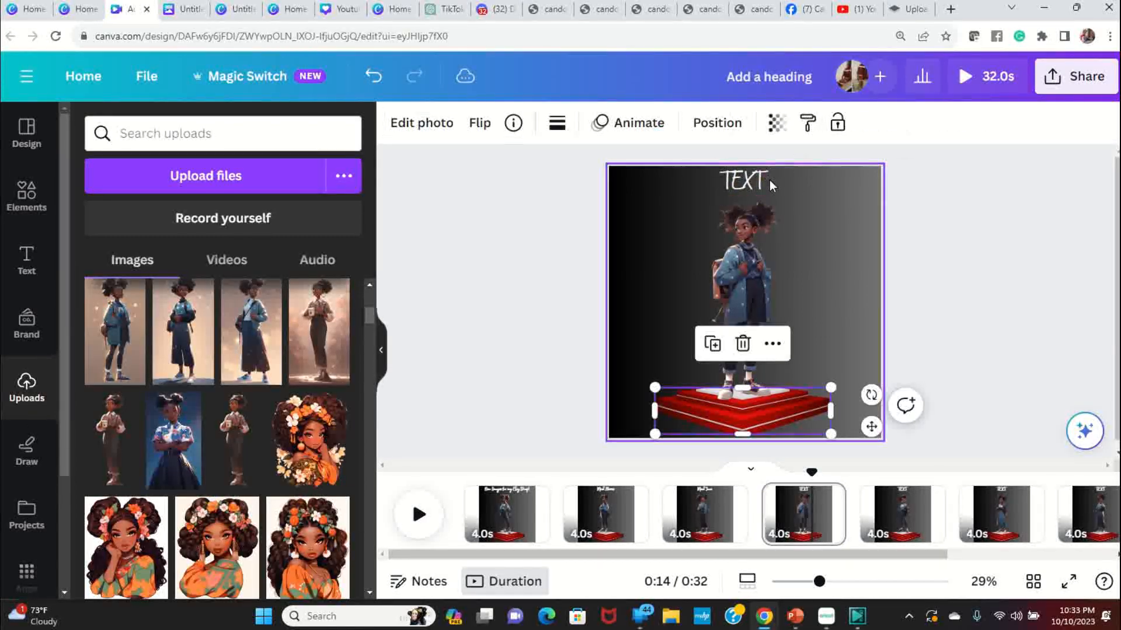
pyautogui.click(756, 183)
pyautogui.click(758, 184)
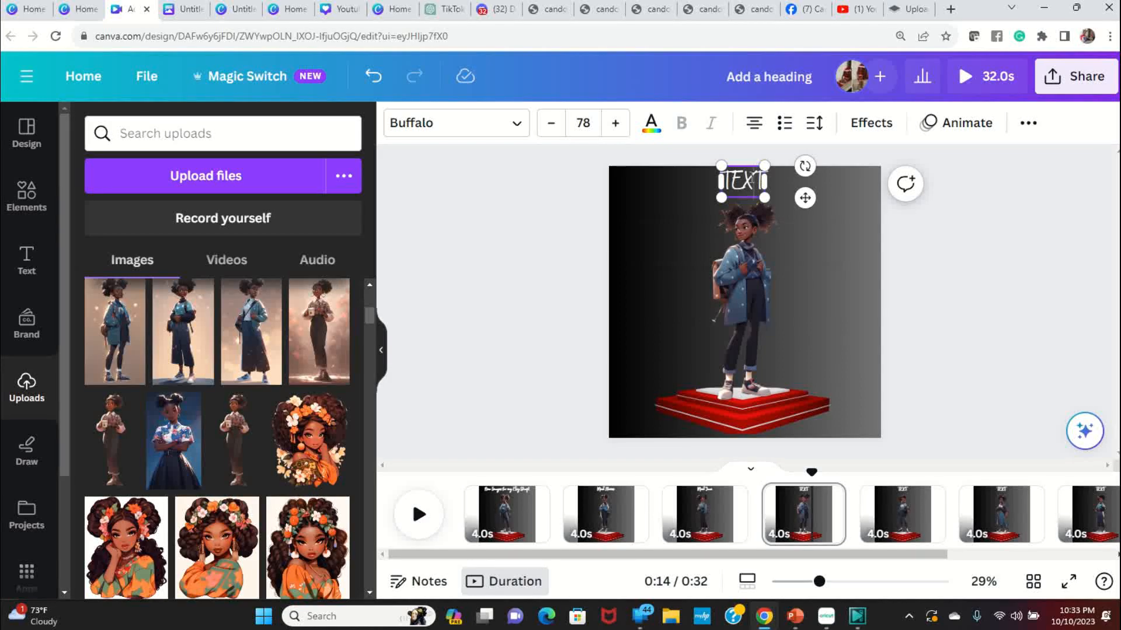
pyautogui.moveTo(726, 174); pyautogui.dragTo(757, 177)
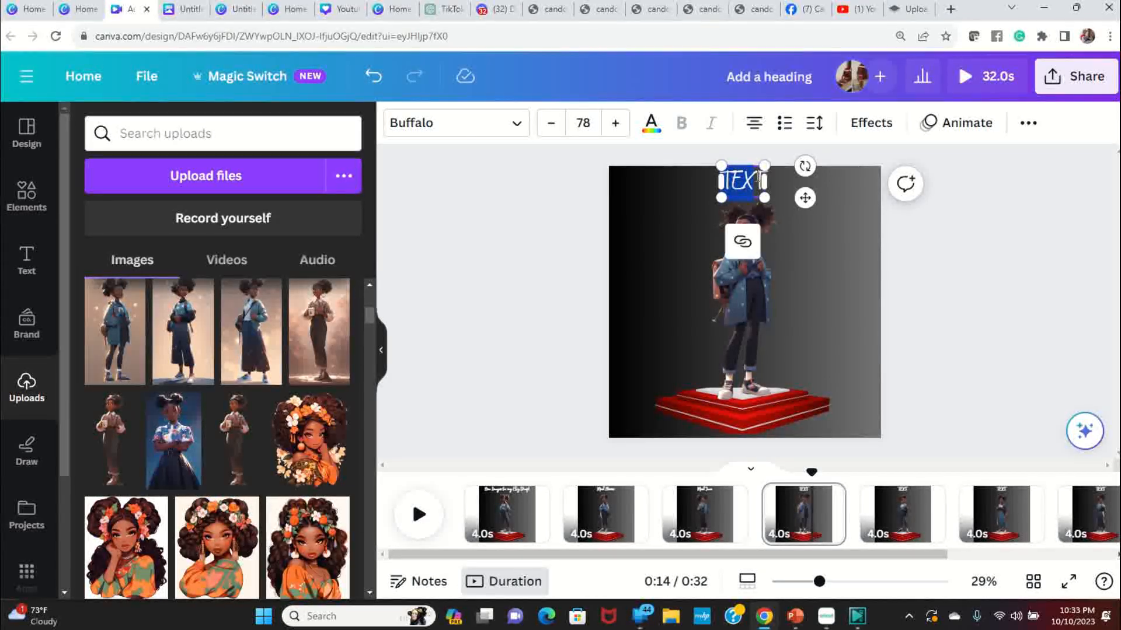
pyautogui.write('Meet T')
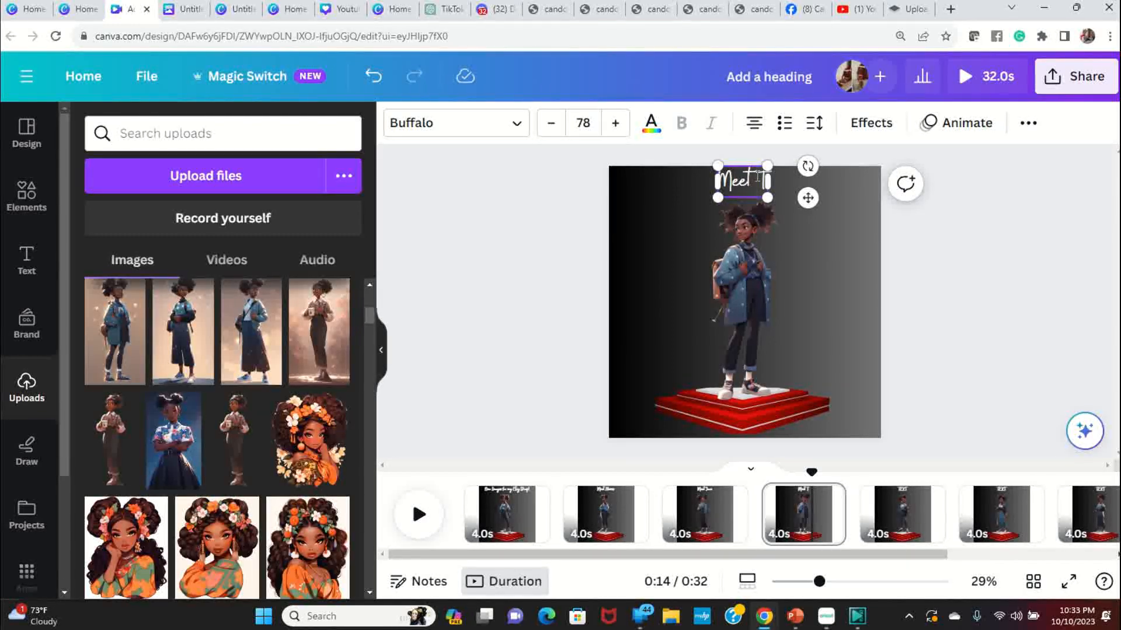
pyautogui.write('D')
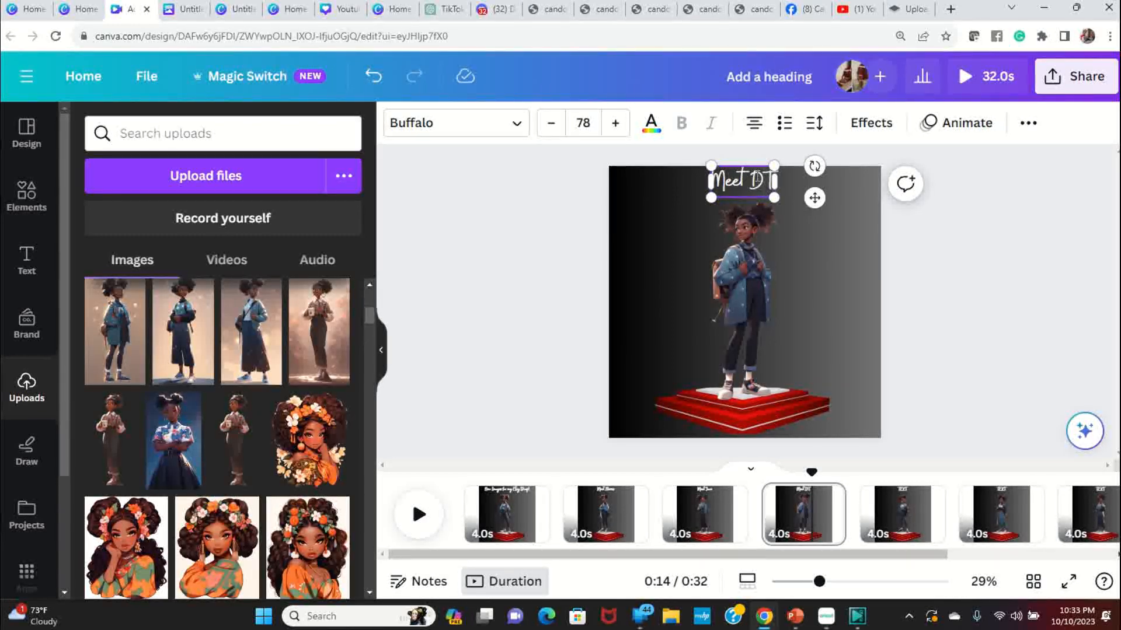
pyautogui.write('eb')
pyautogui.write('orah')
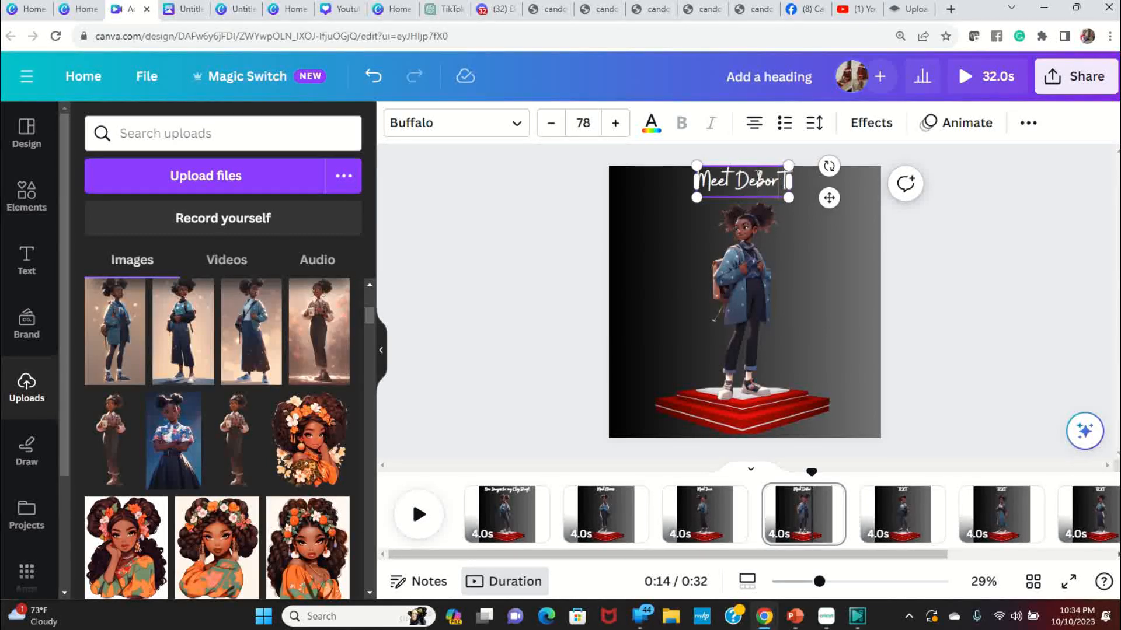
pyautogui.click(981, 315)
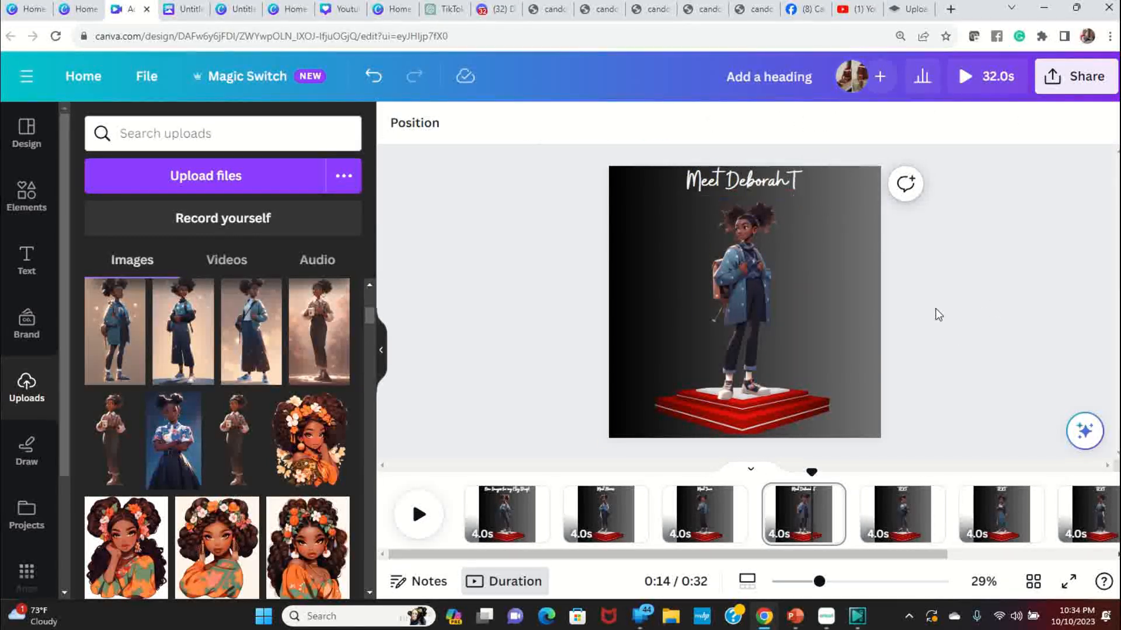
# - Change the TEXT heading on page 5 to "Meet" plus the pictured character's first name, removing the leftover placeholder letter
pyautogui.click(891, 541)
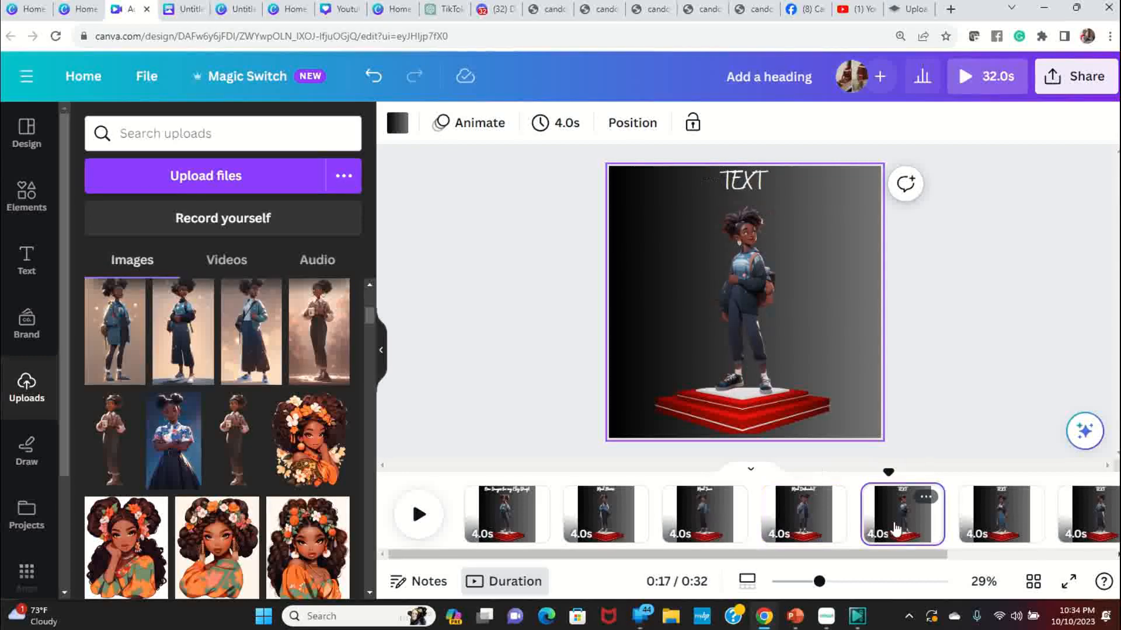
pyautogui.click(744, 181)
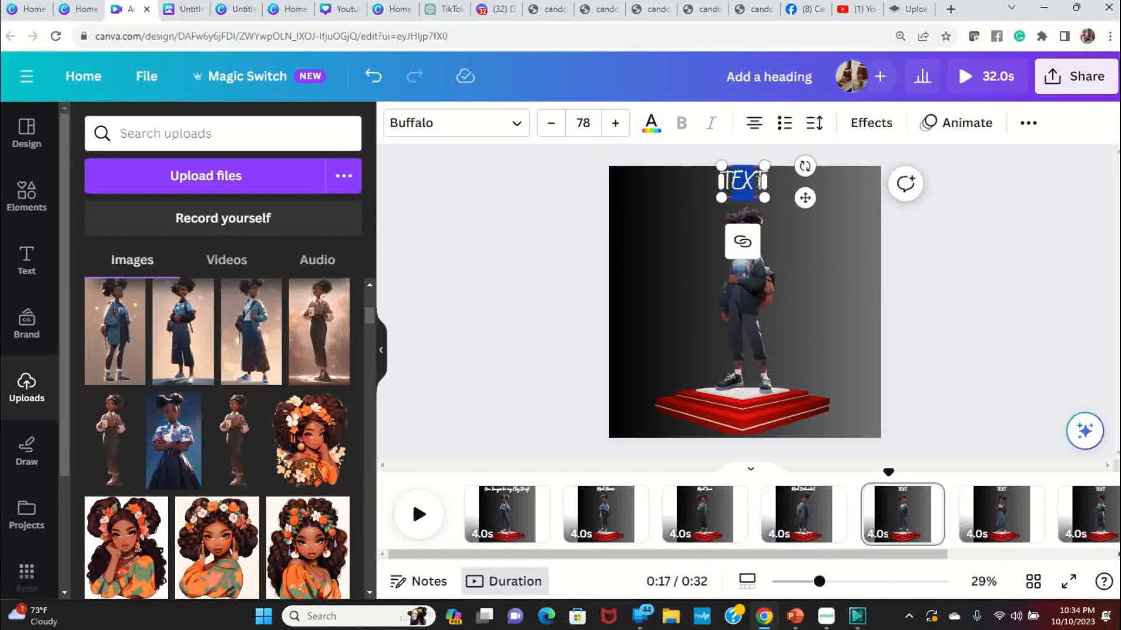
pyautogui.press('BackSpace')
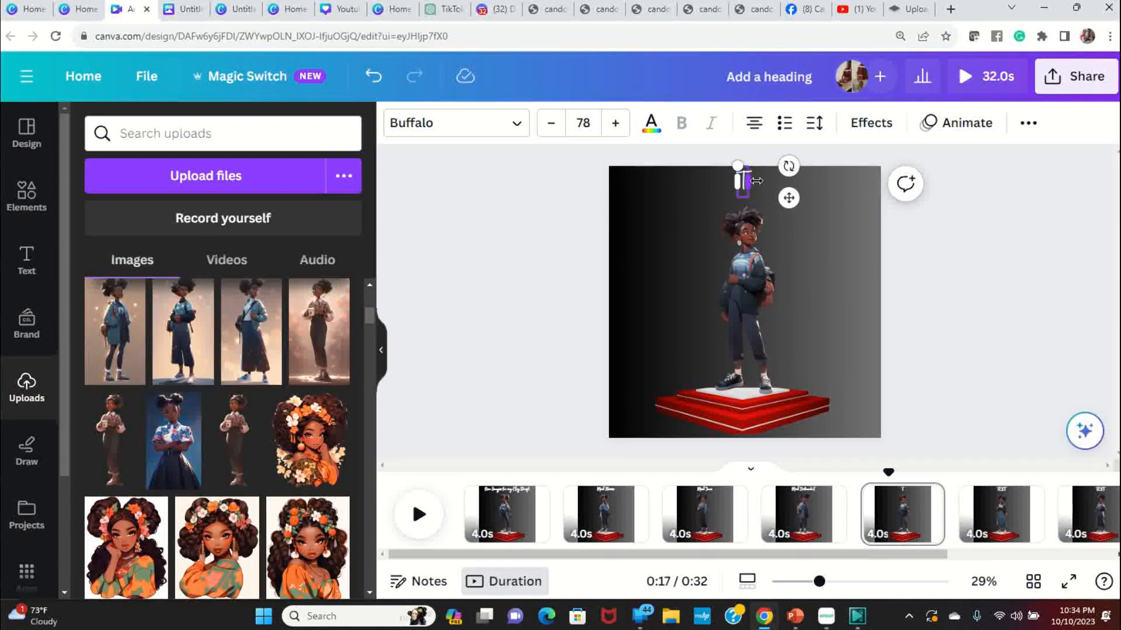
pyautogui.write('Me T')
pyautogui.write('et')
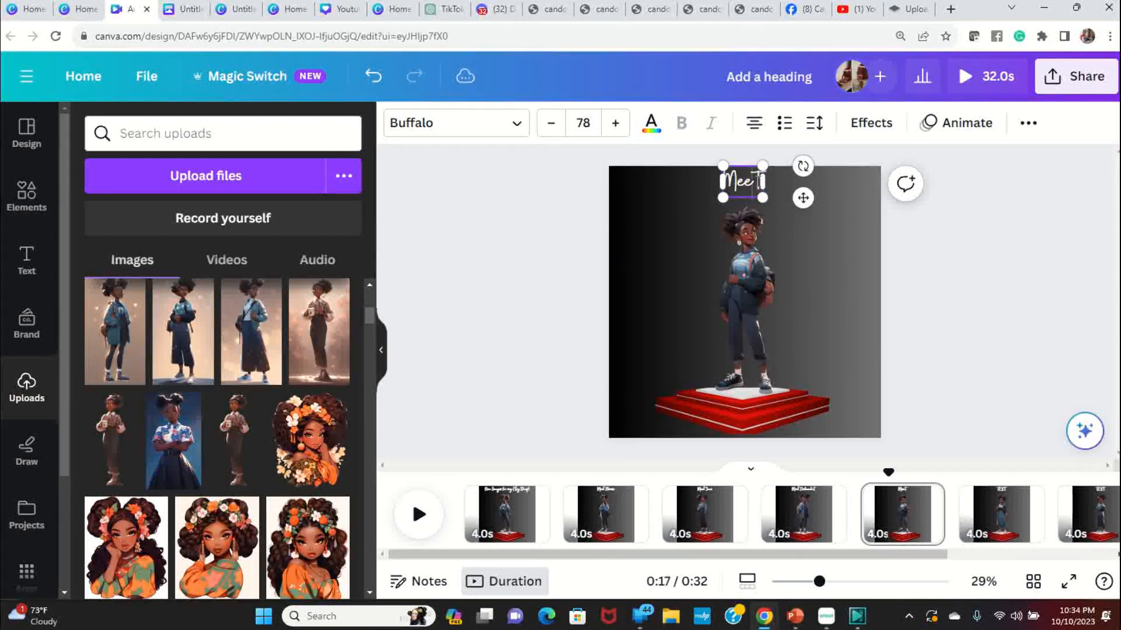
pyautogui.press('Delete')
pyautogui.press('Delete')
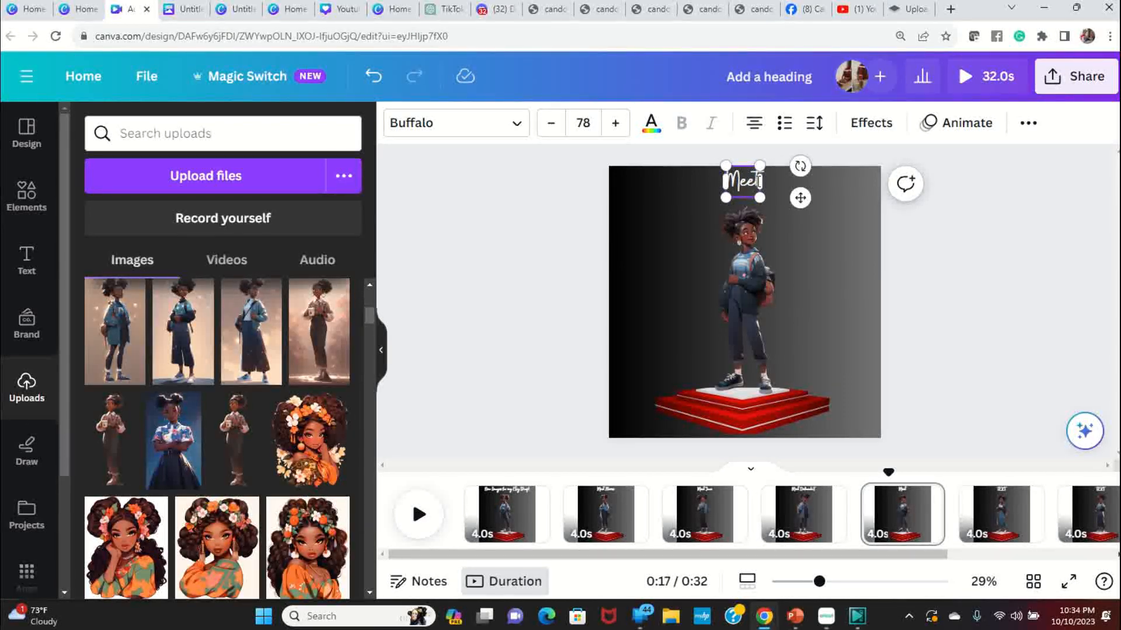
pyautogui.write('Jane')
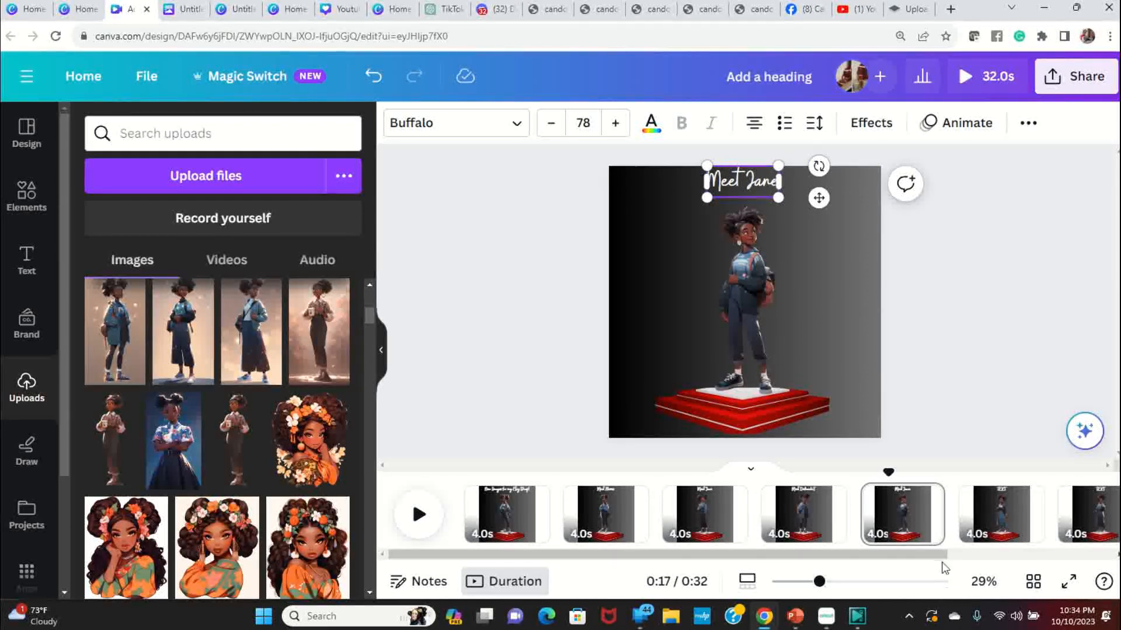
# - Replace the TEXT heading on page 6 with "Meet" followed by the pictured character's first name
pyautogui.click(994, 536)
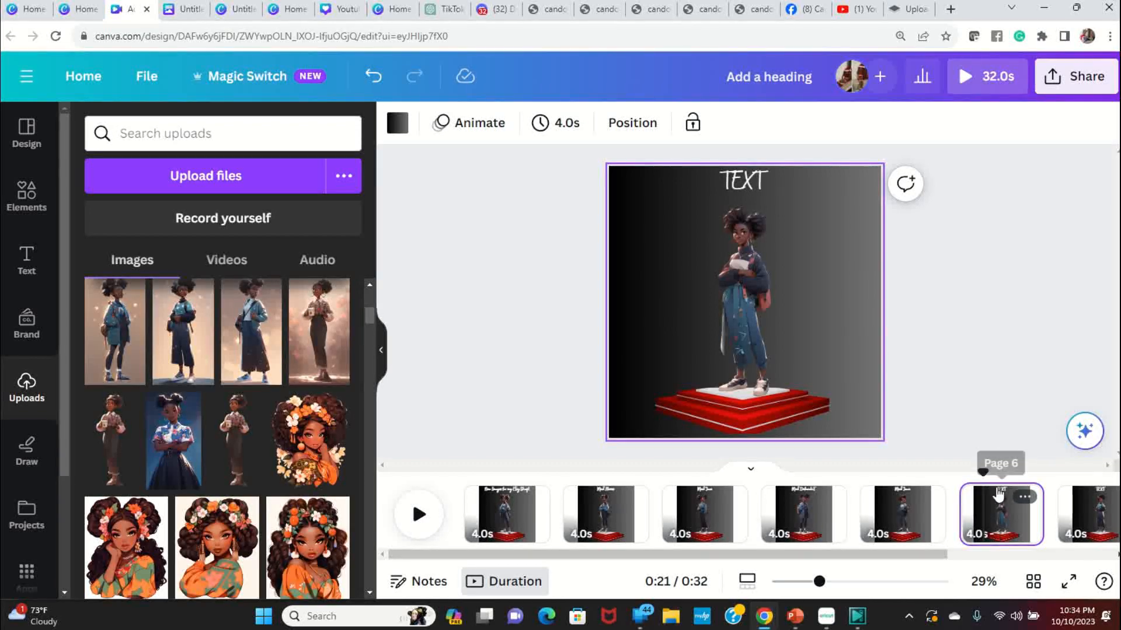
pyautogui.click(1002, 514)
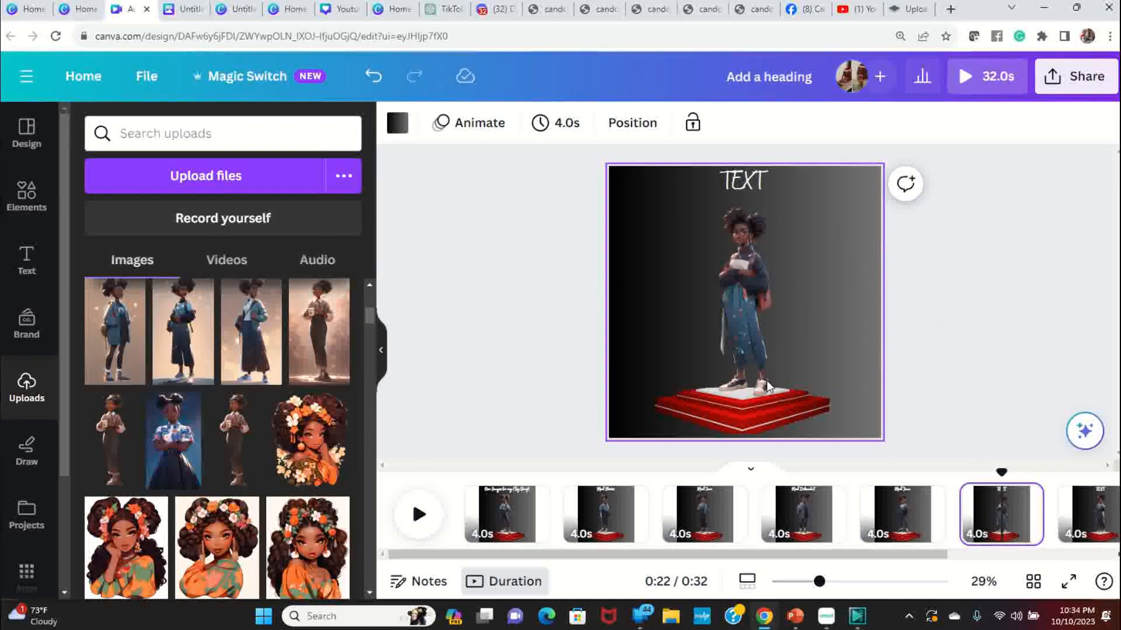
pyautogui.click(739, 186)
pyautogui.click(734, 185)
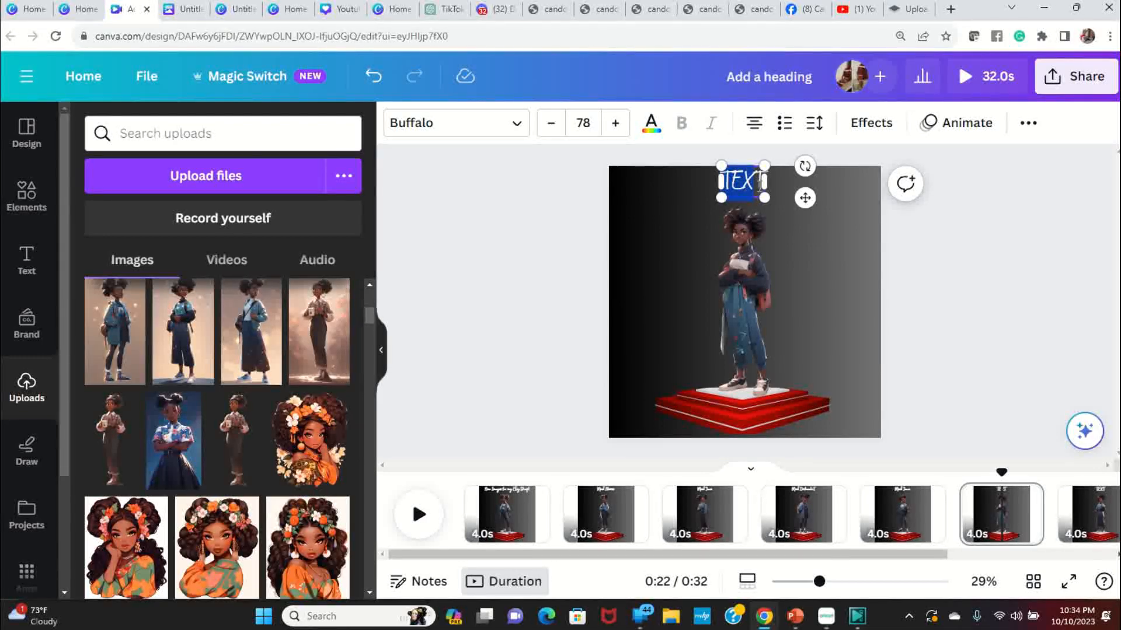
pyautogui.write('M')
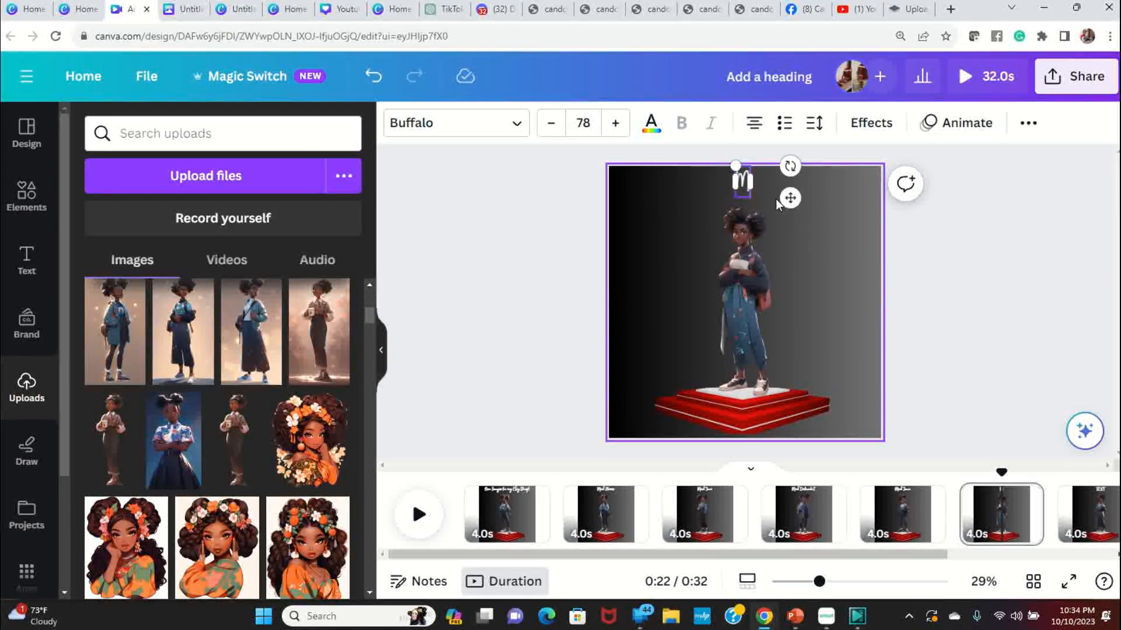
pyautogui.write('eet Dori')
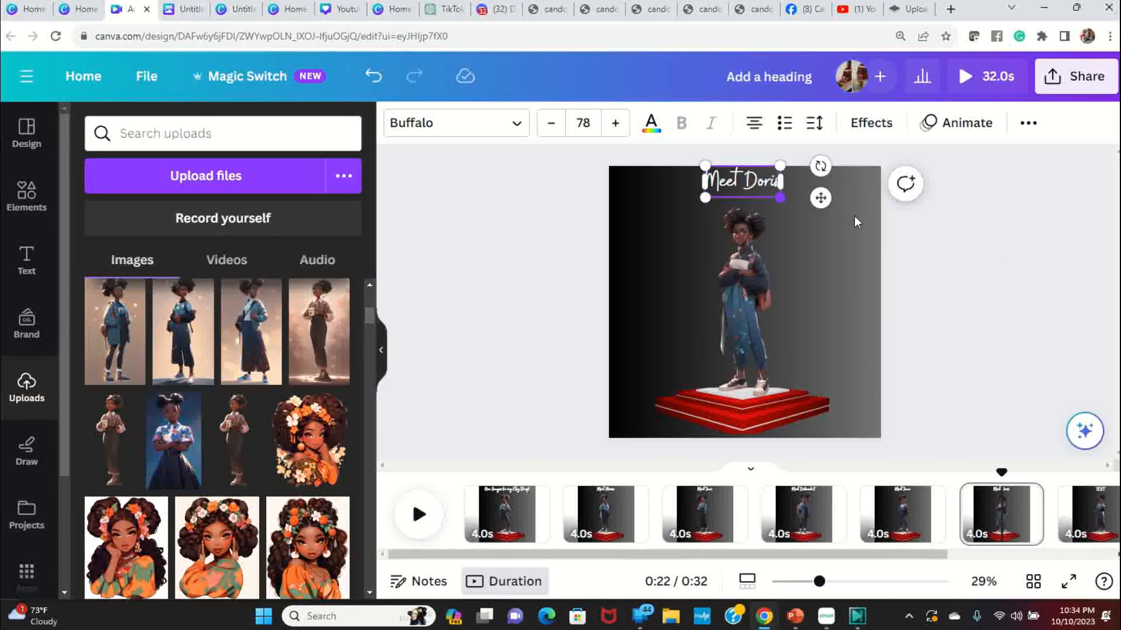
pyautogui.write('s')
pyautogui.click(988, 295)
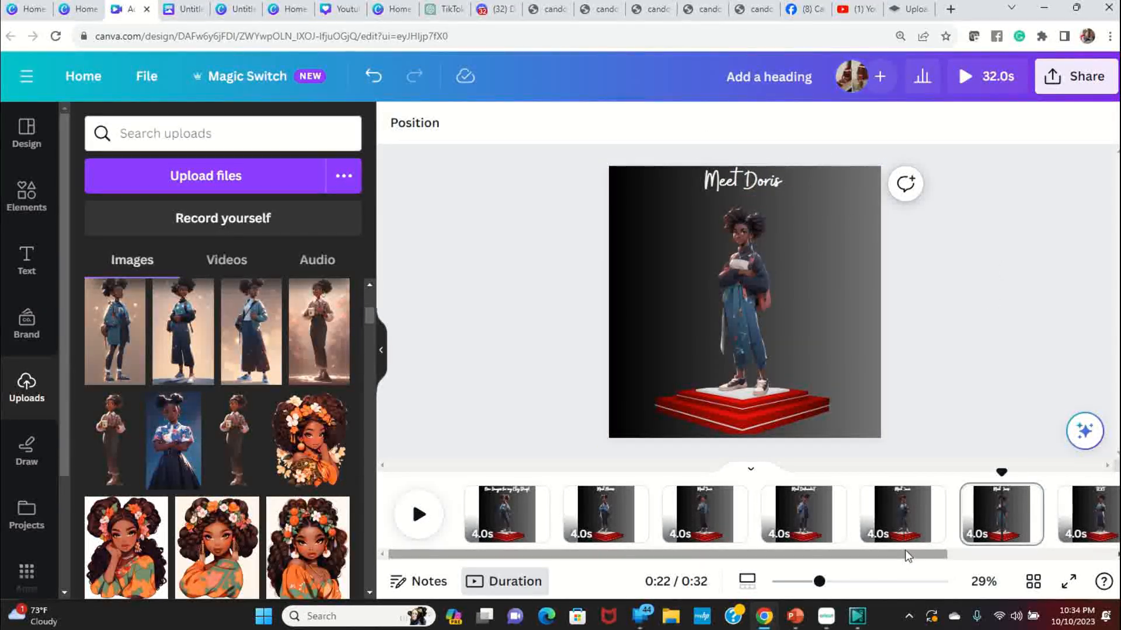
# - Replace the TEXT heading on page 7 with "Meet" followed by the pictured character's first name
pyautogui.moveTo(912, 560); pyautogui.dragTo(1077, 561)
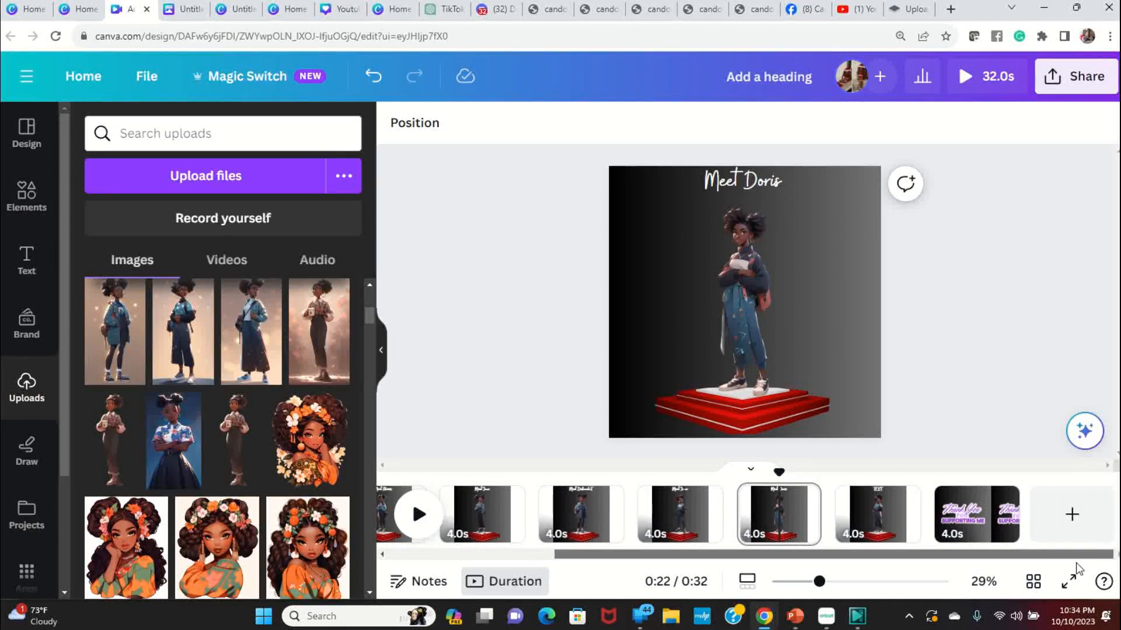
pyautogui.click(904, 540)
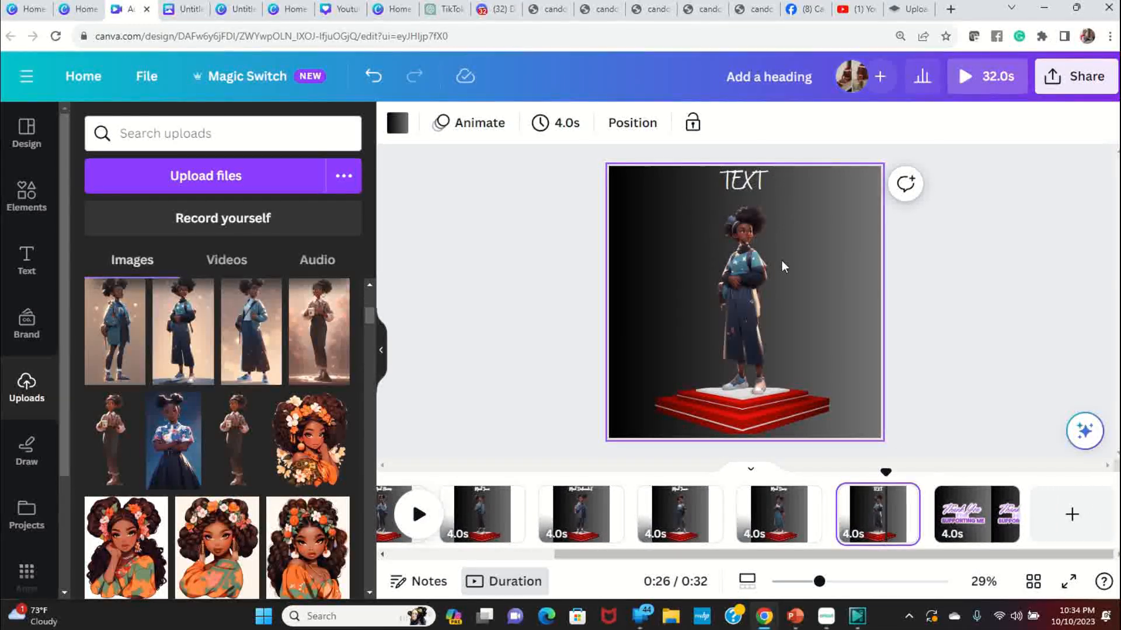
pyautogui.click(742, 278)
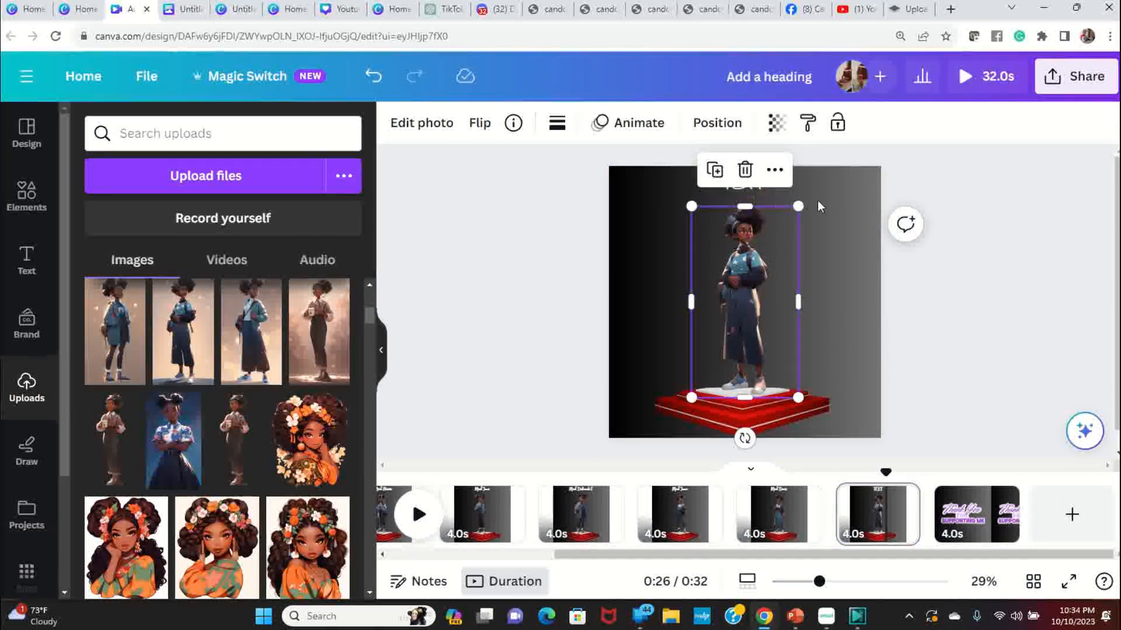
pyautogui.click(821, 192)
pyautogui.click(753, 179)
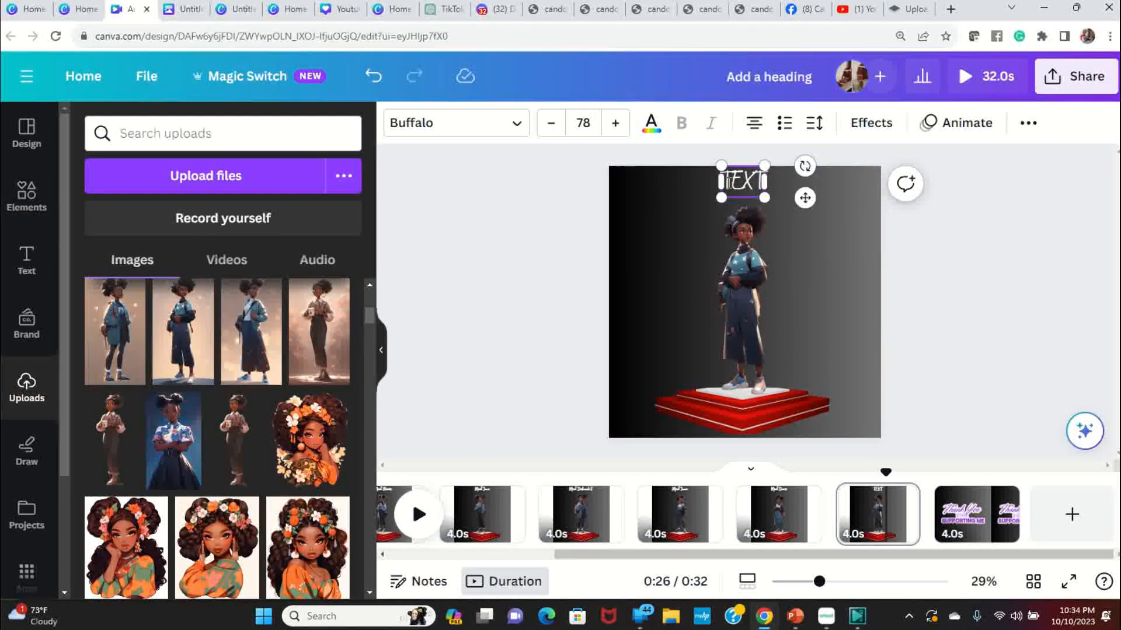
pyautogui.moveTo(746, 181); pyautogui.dragTo(759, 181)
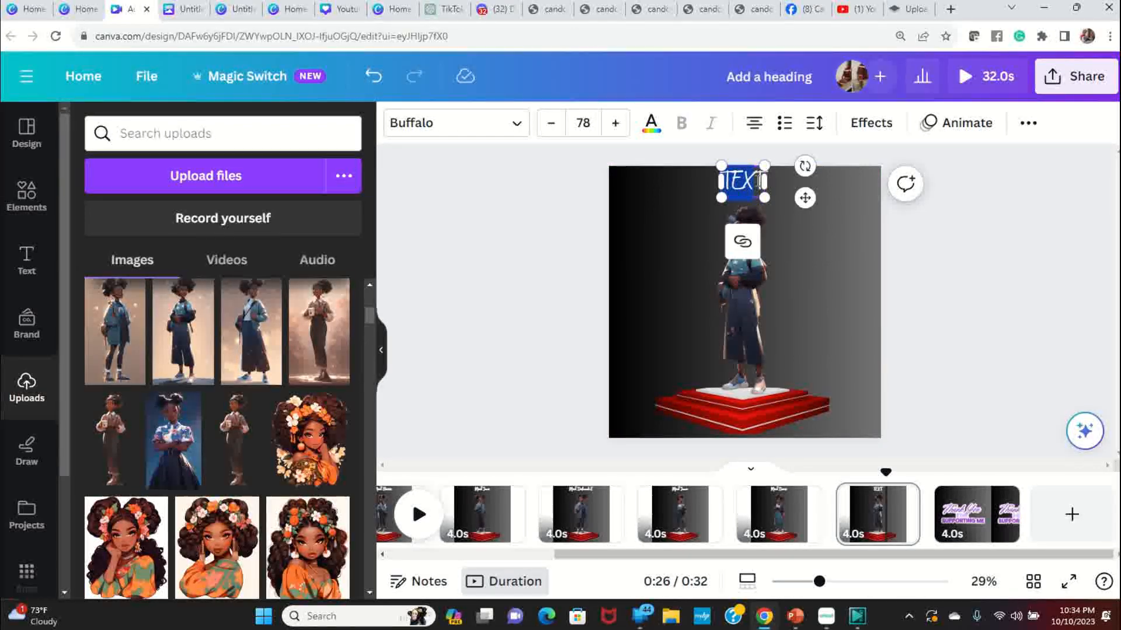
pyautogui.write('M')
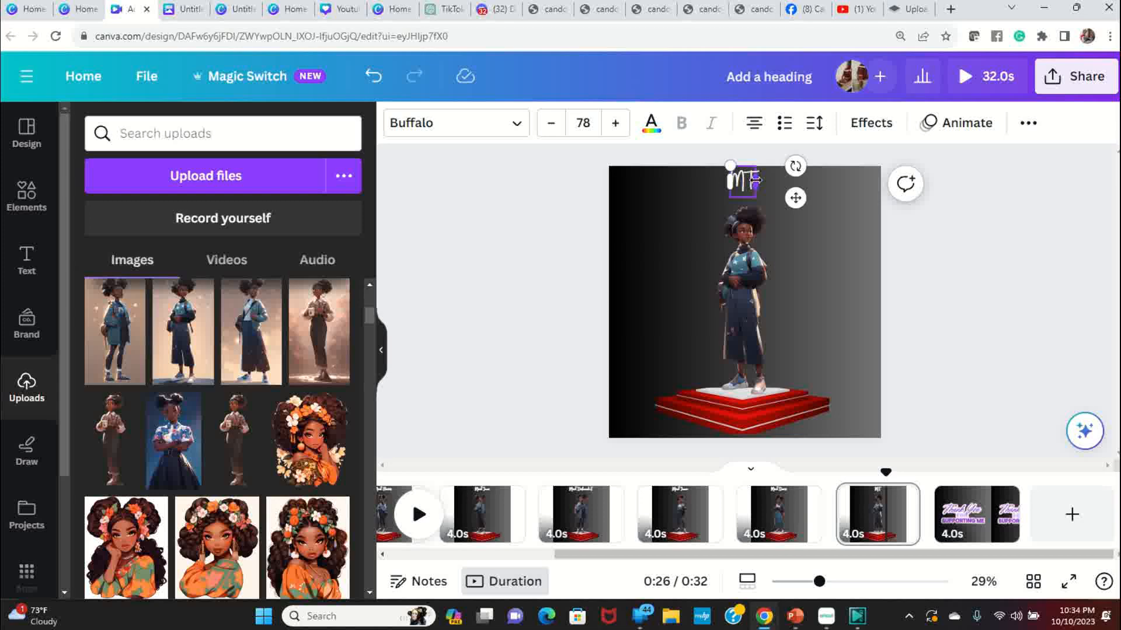
pyautogui.write('eet h')
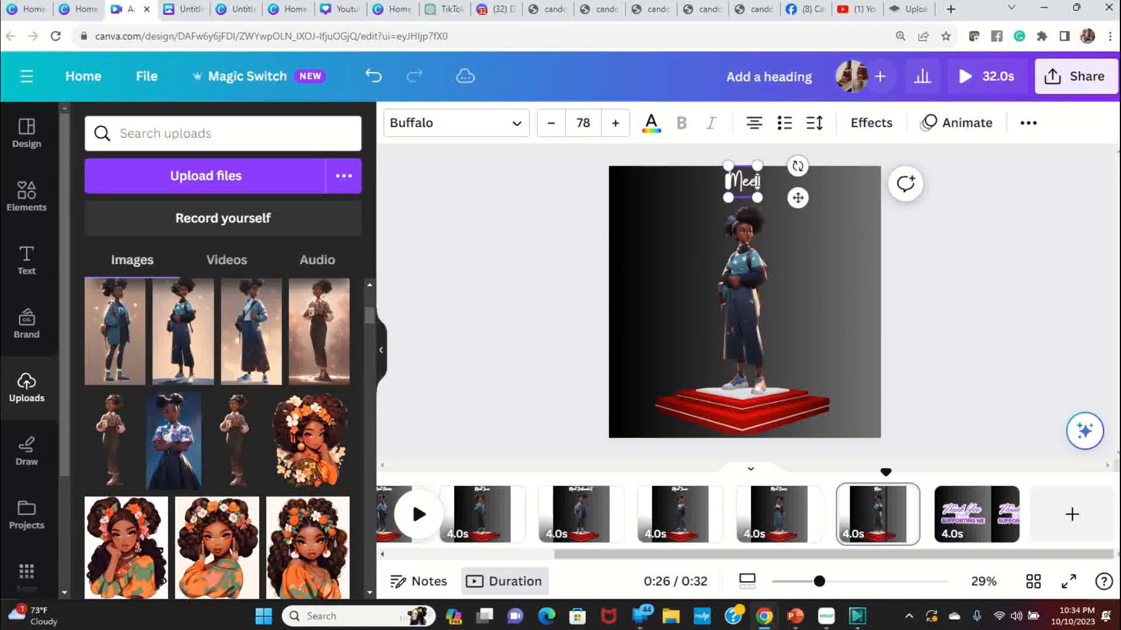
pyautogui.write('im')
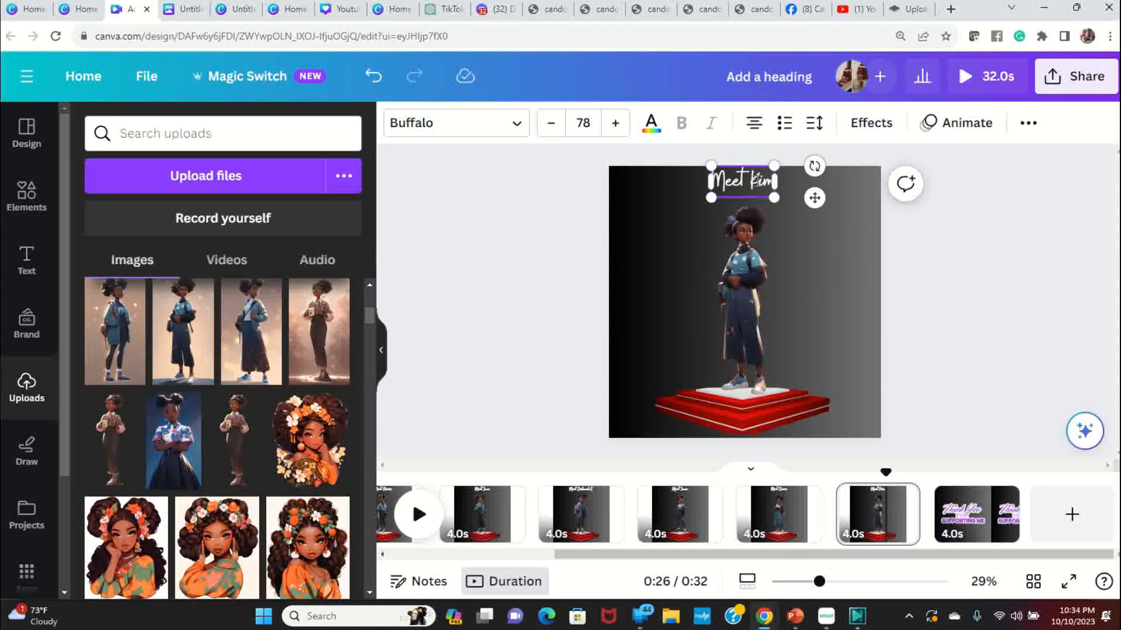
pyautogui.click(1002, 308)
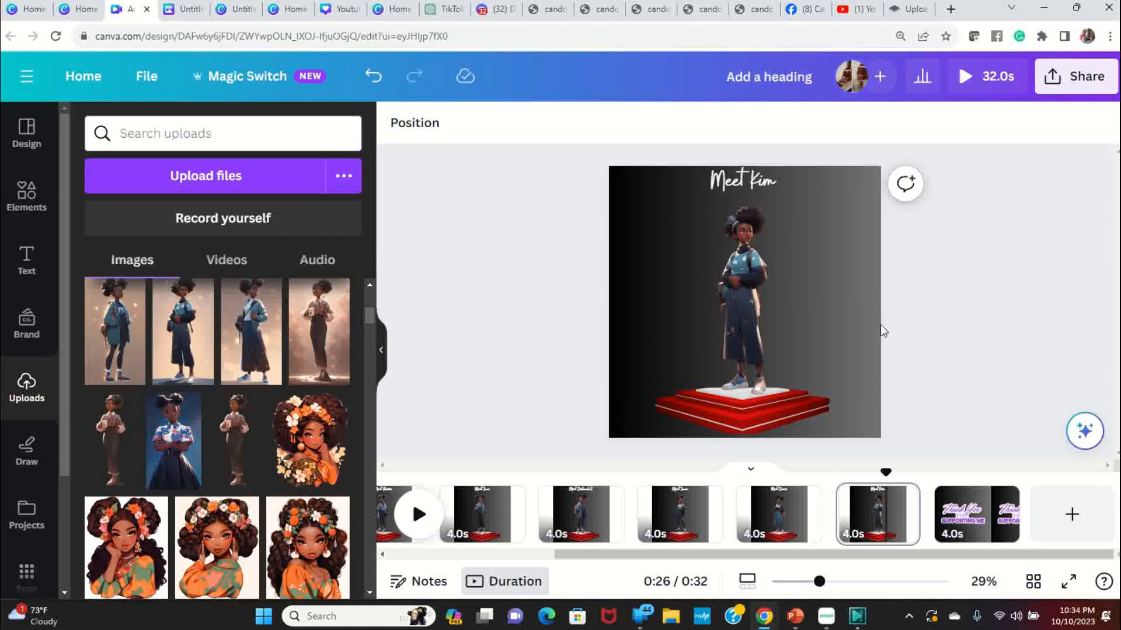
# - Check the closing thank-you page, return to page 1 and preview the whole video full screen
pyautogui.click(983, 514)
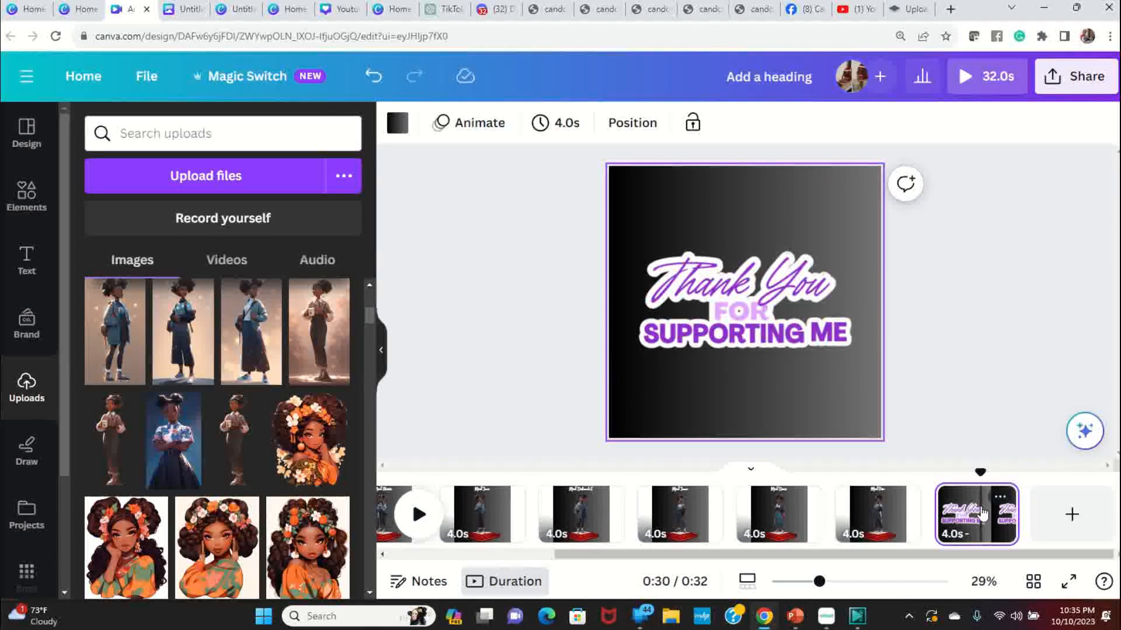
pyautogui.moveTo(976, 549); pyautogui.dragTo(560, 576)
pyautogui.click(506, 522)
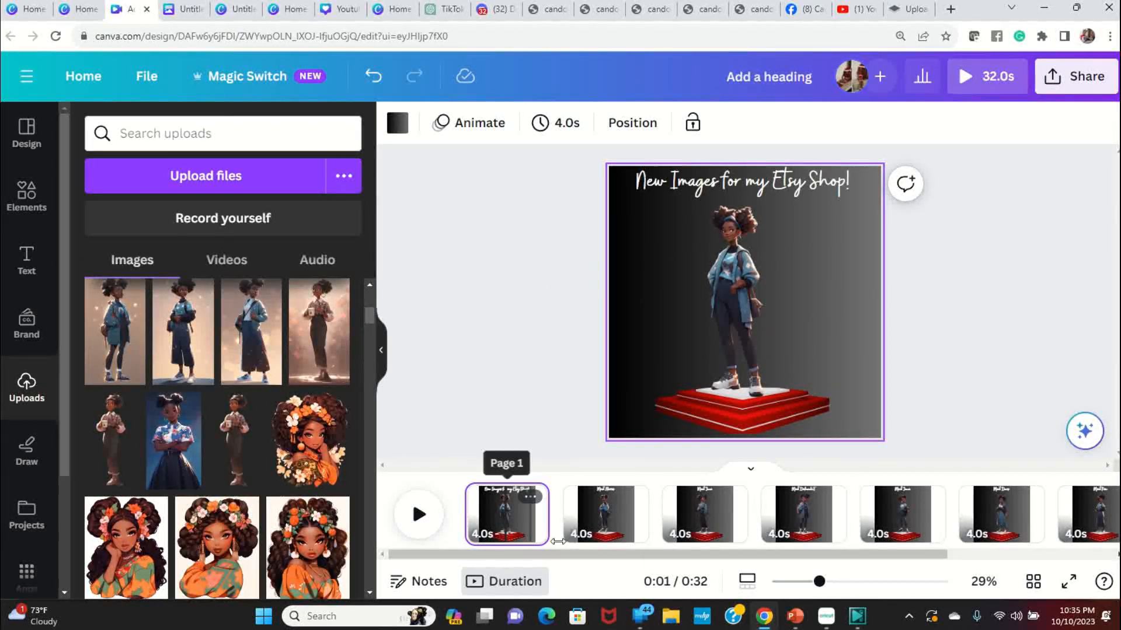
pyautogui.moveTo(800, 556); pyautogui.dragTo(339, 498)
pyautogui.click(532, 524)
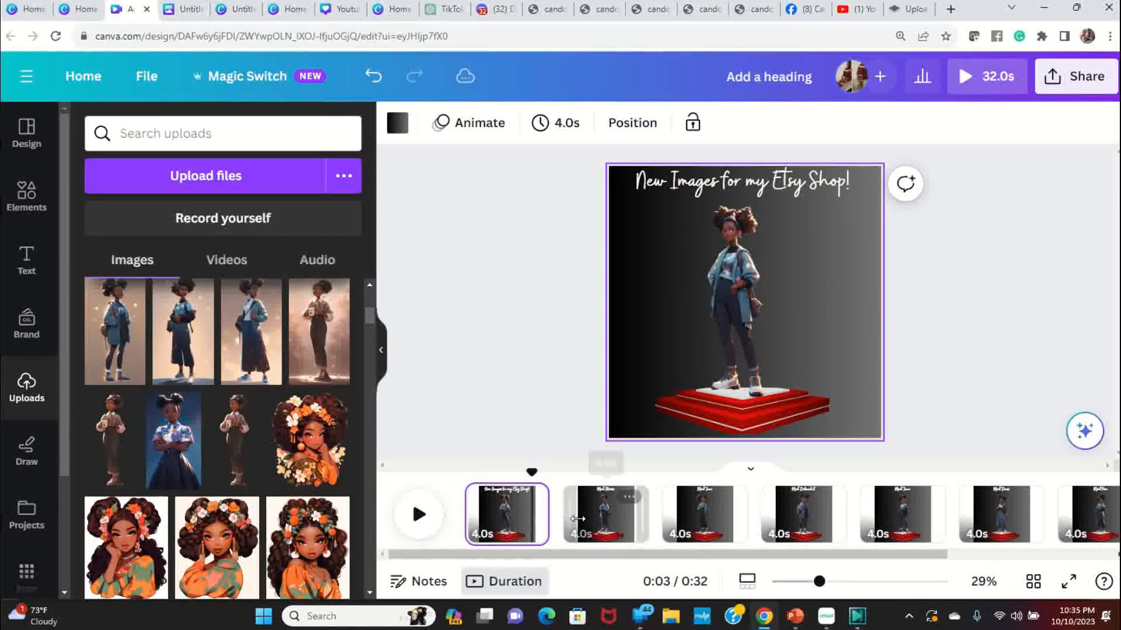
pyautogui.click(581, 523)
pyautogui.click(522, 533)
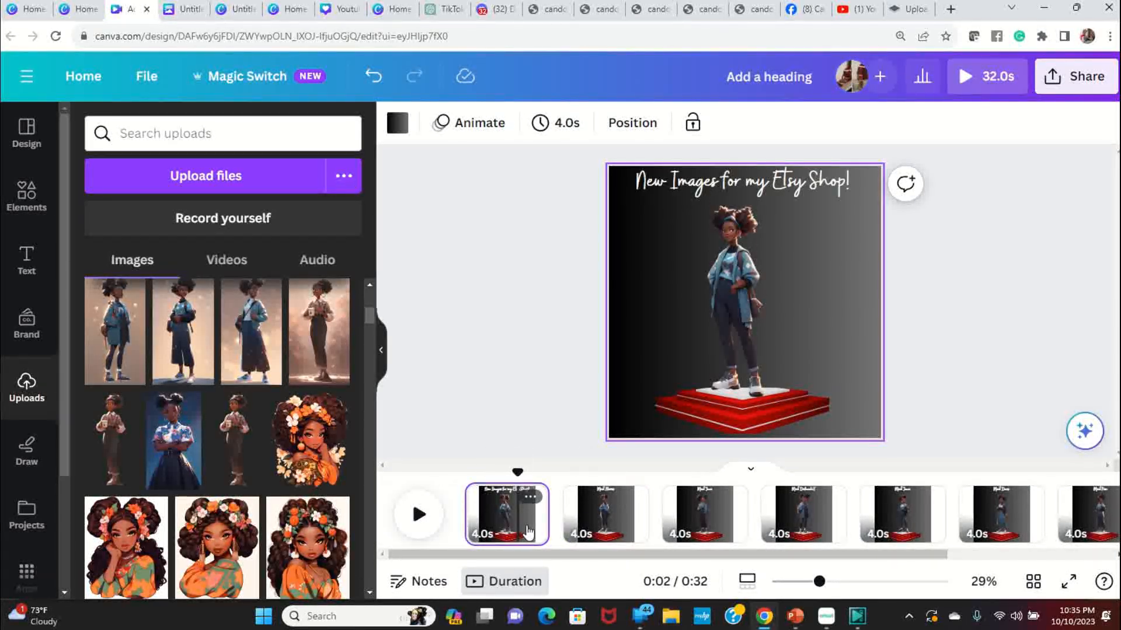
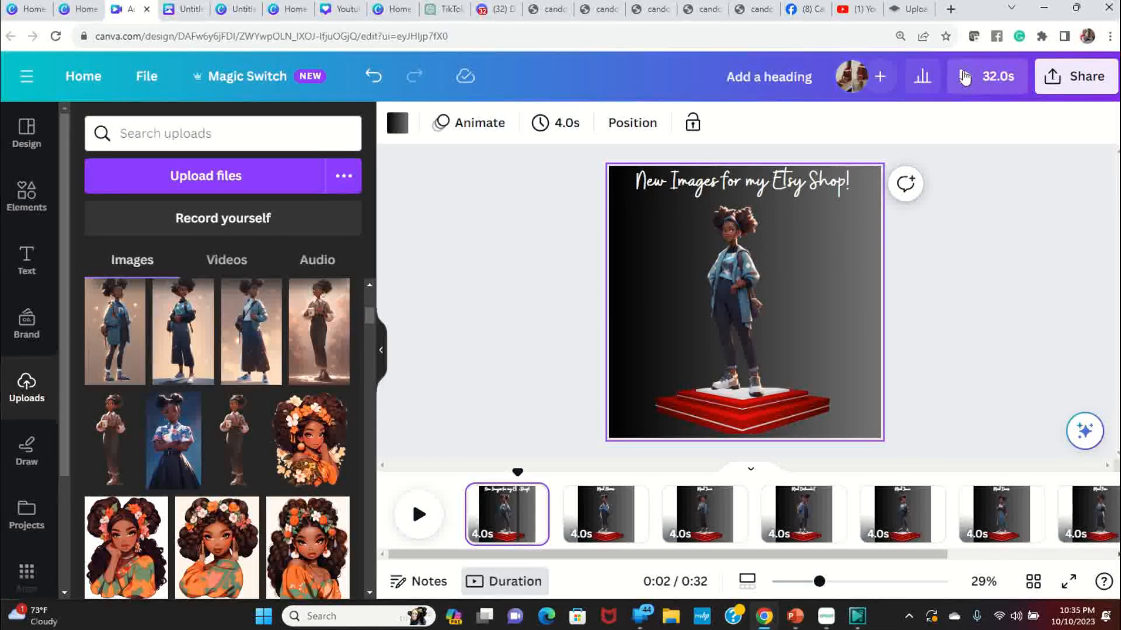
pyautogui.click(1068, 582)
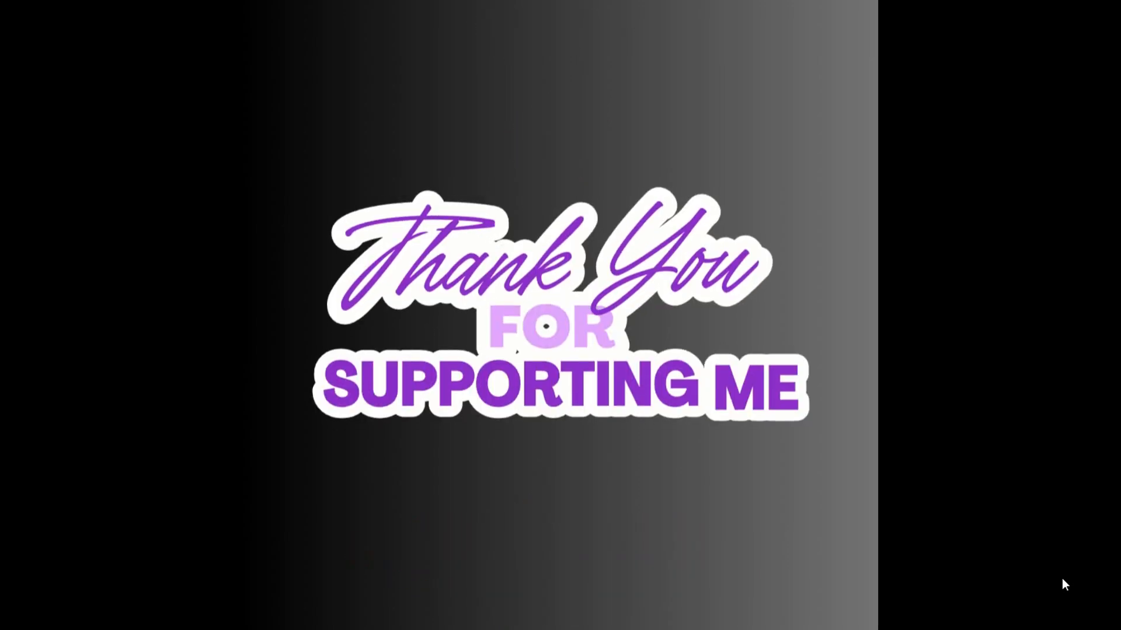
pyautogui.press('Escape')
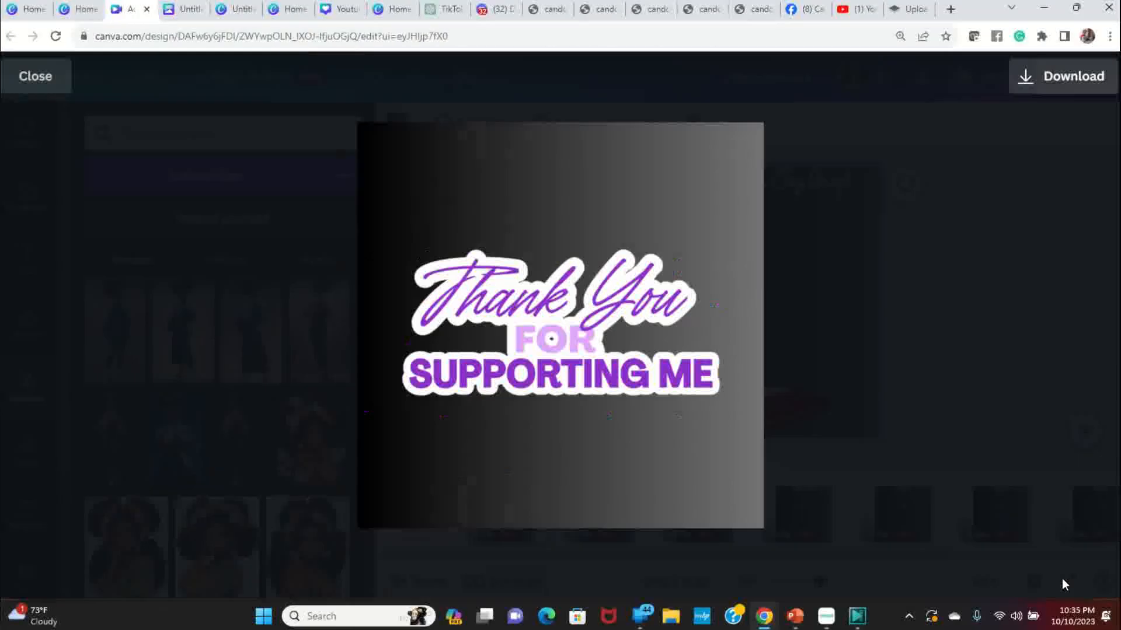
pyautogui.click(960, 346)
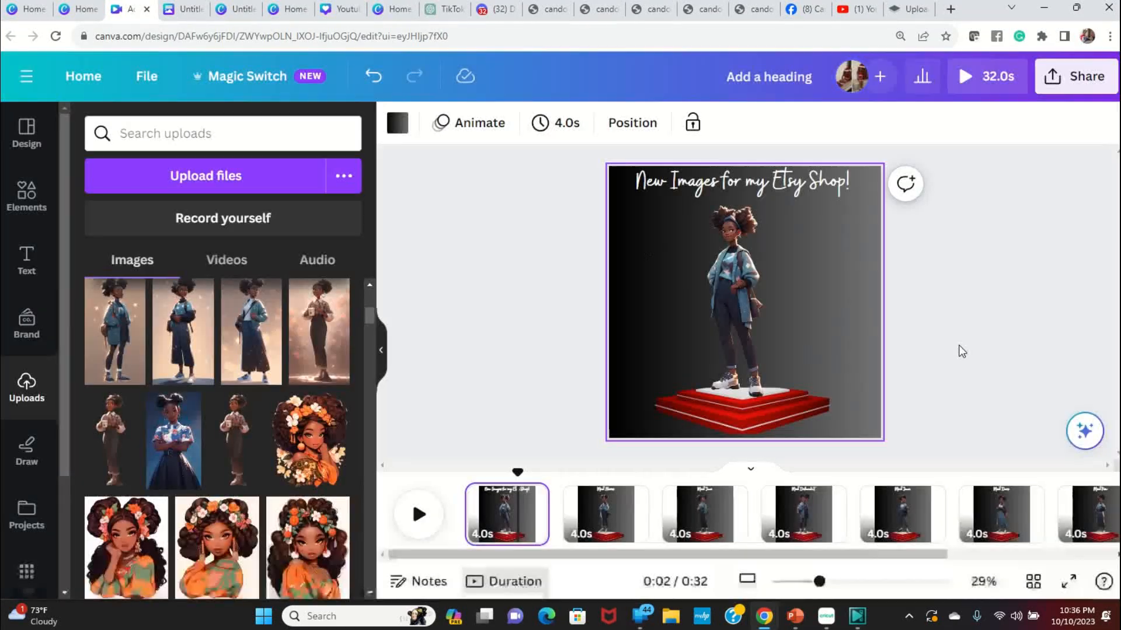
# - Remove the stray letter T after the character's name in the "Meet" heading on page 4
pyautogui.click(912, 535)
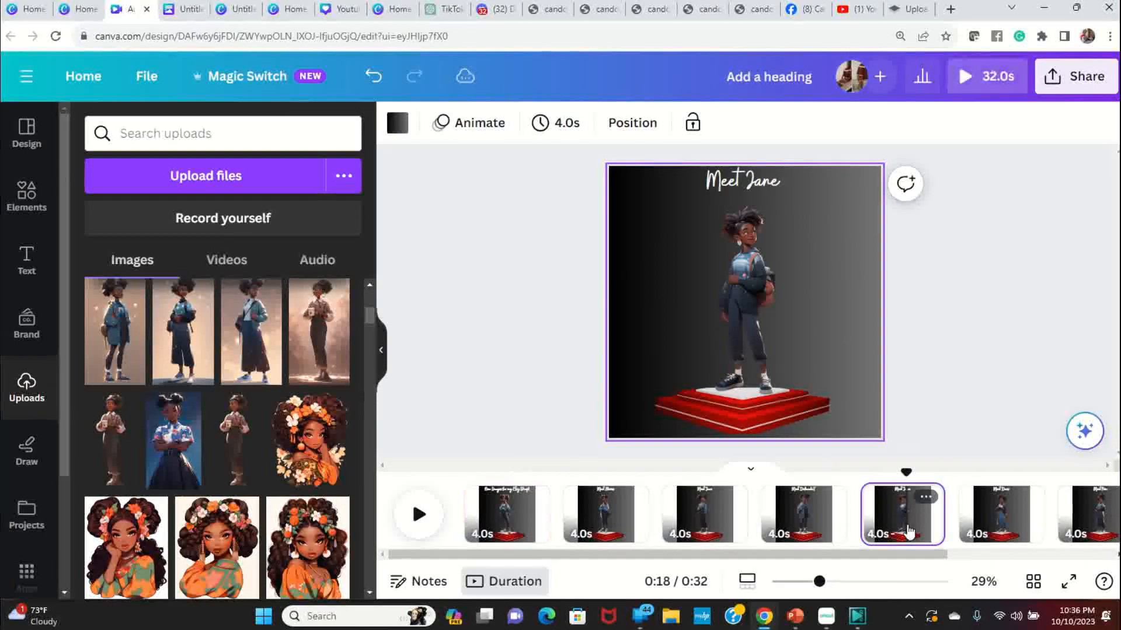
pyautogui.click(1003, 537)
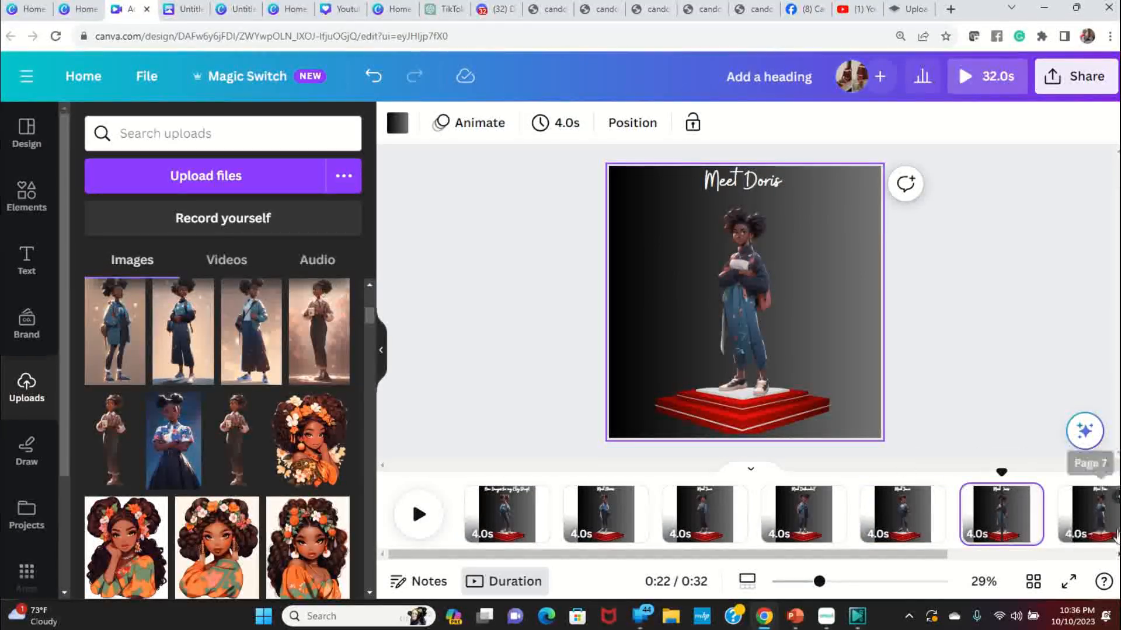
pyautogui.click(713, 532)
pyautogui.click(809, 514)
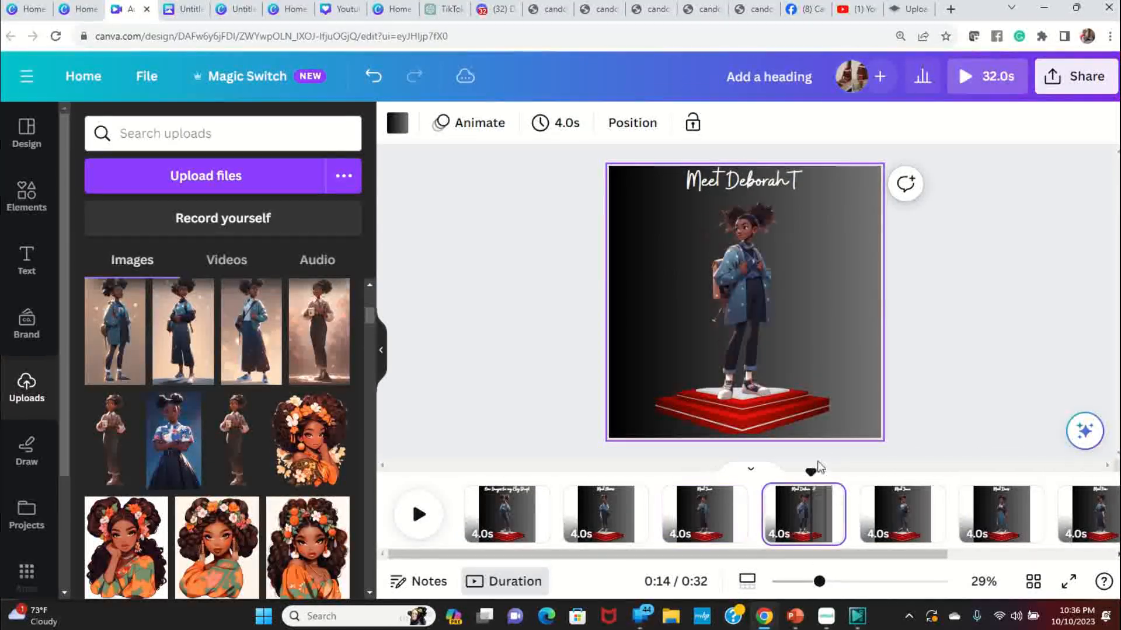
pyautogui.click(794, 182)
pyautogui.click(795, 183)
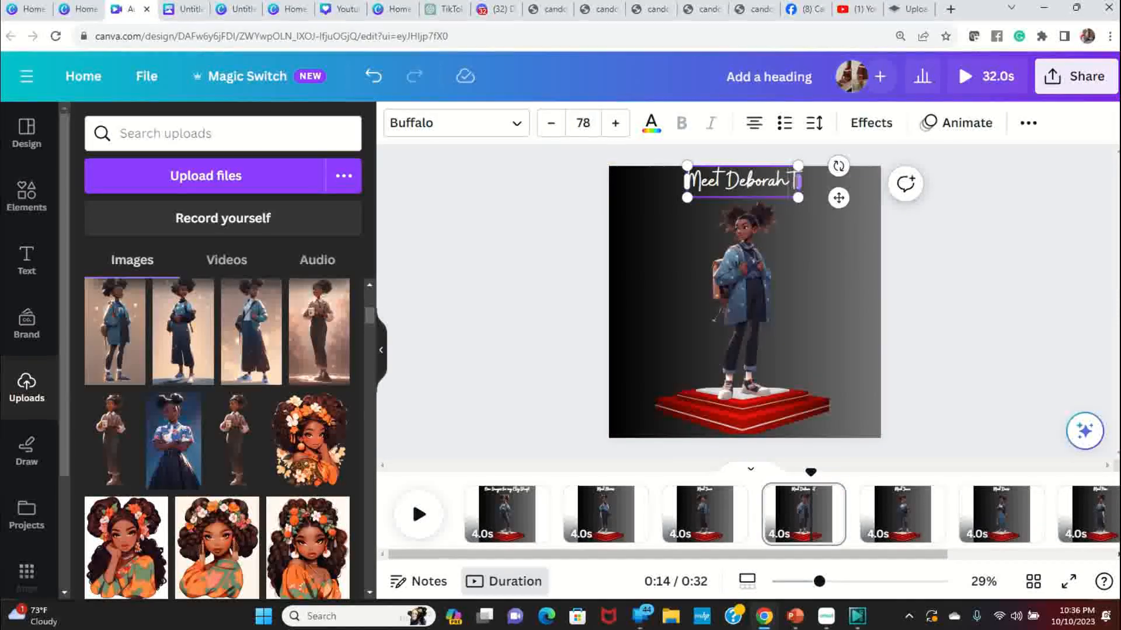
pyautogui.press('BackSpace')
pyautogui.click(945, 240)
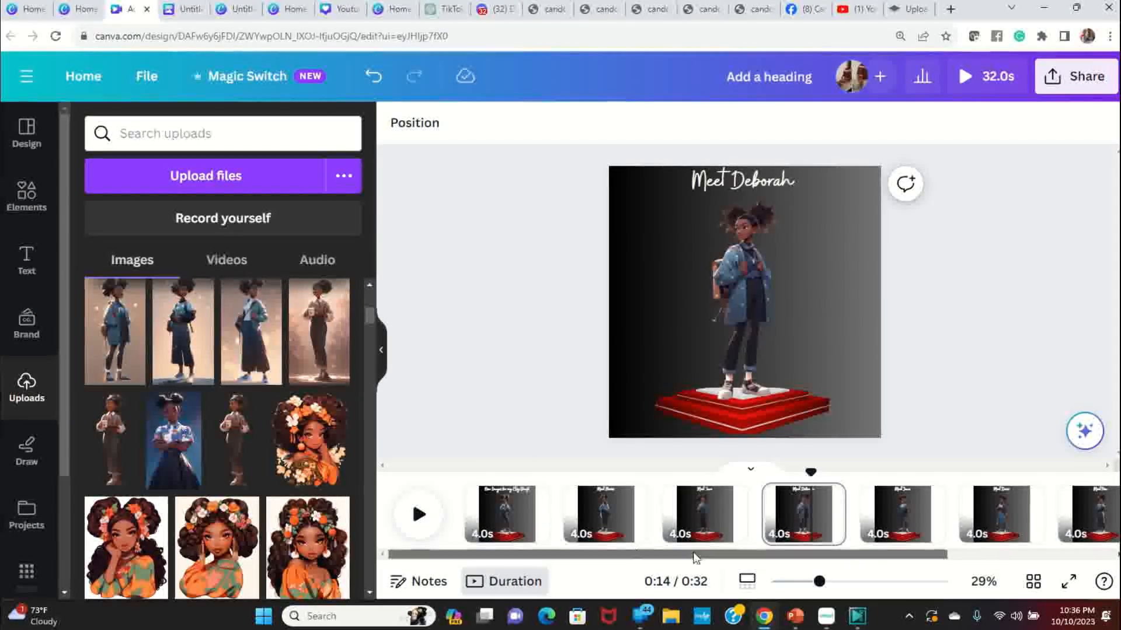
# - Open the photo animation options for the character image on page 1
pyautogui.click(511, 519)
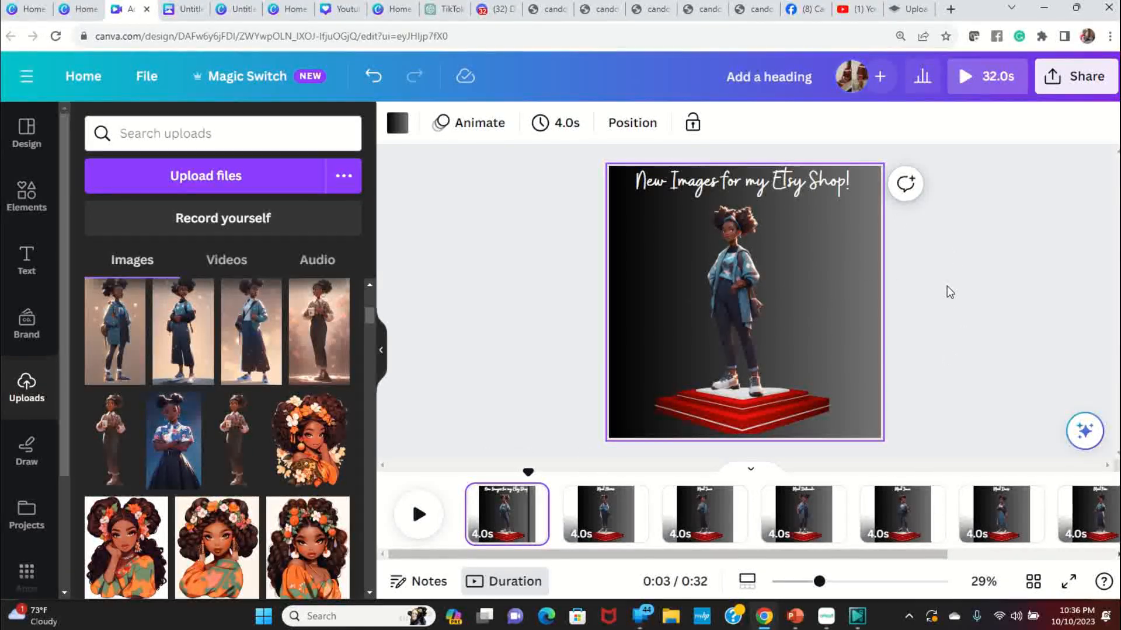
pyautogui.click(749, 271)
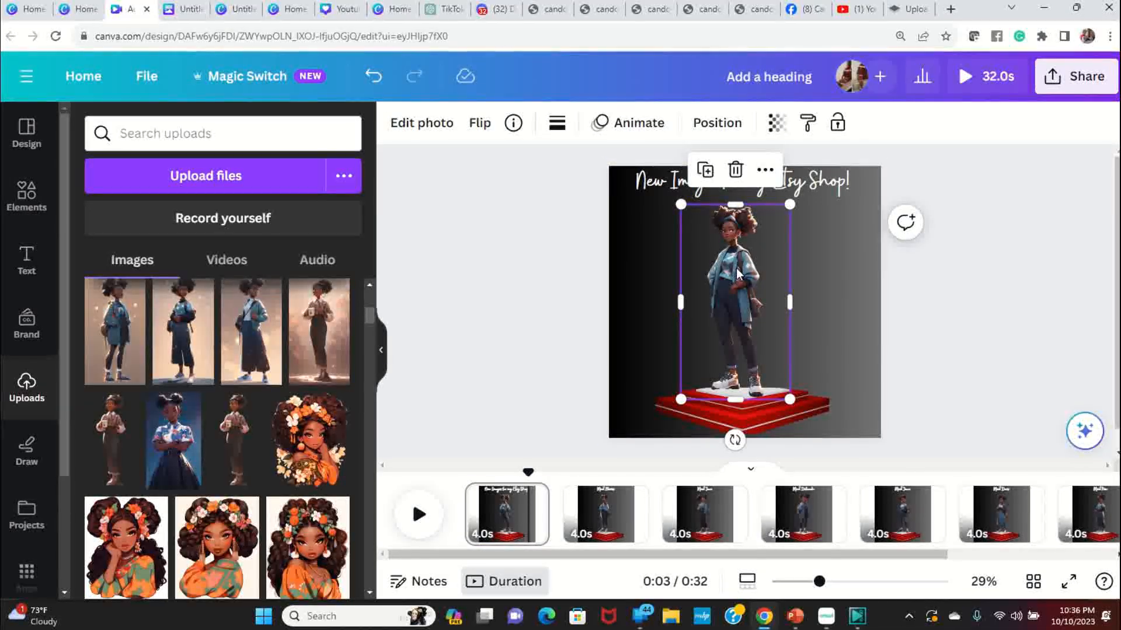
pyautogui.click(652, 126)
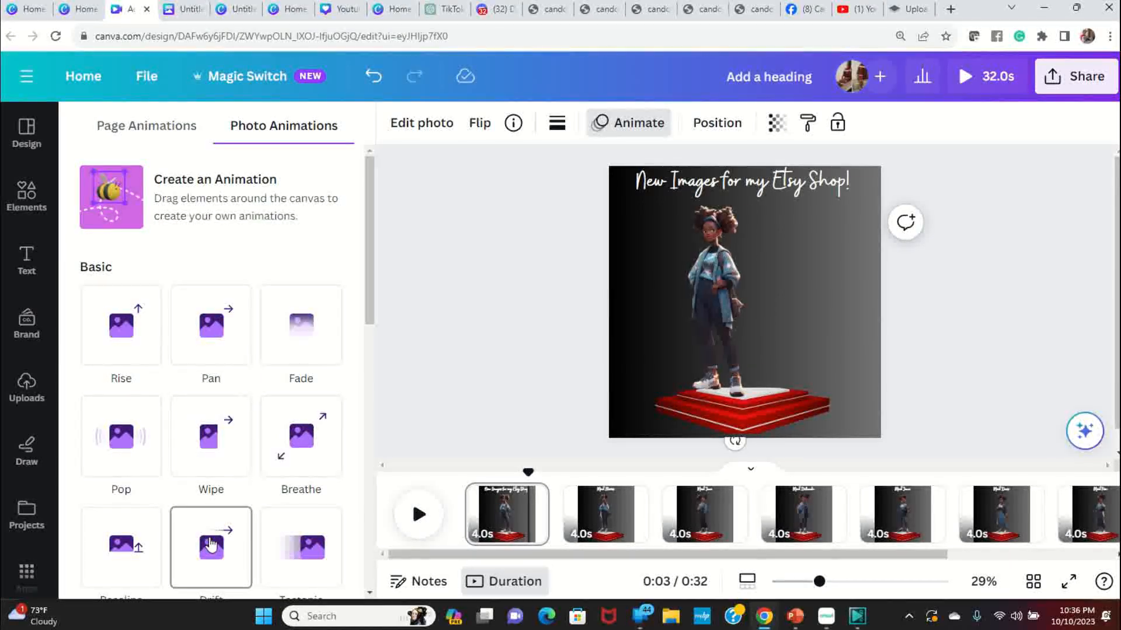
# - Apply the Scrapbook animation to page 1's character photo and set it to animate on enter
pyautogui.scroll(-3, 220, 529)
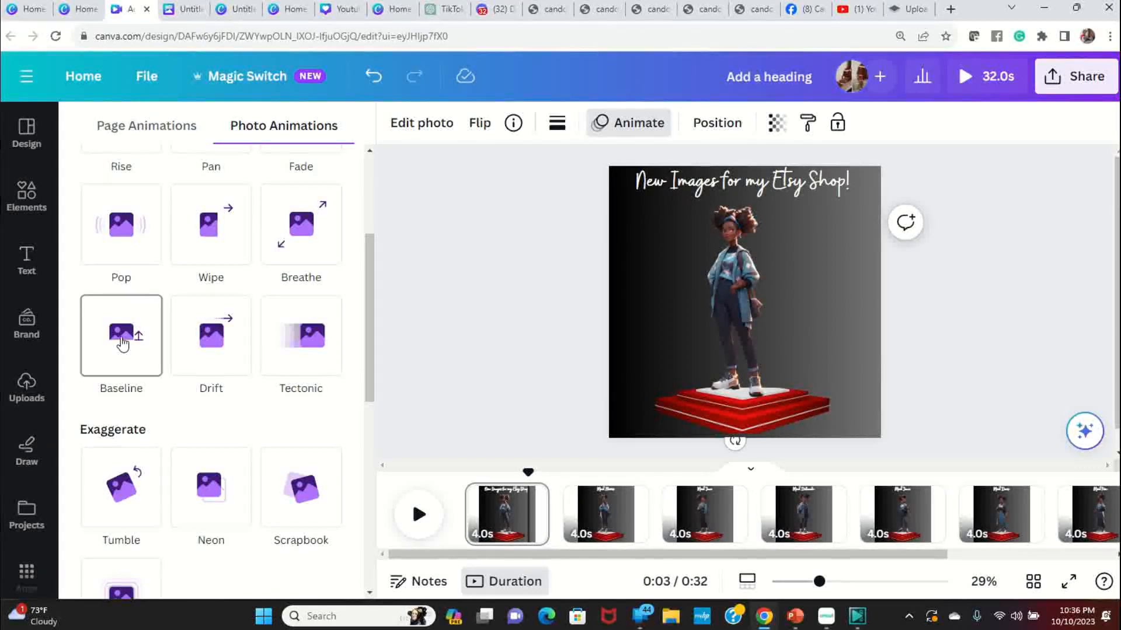
pyautogui.scroll(-2, 221, 347)
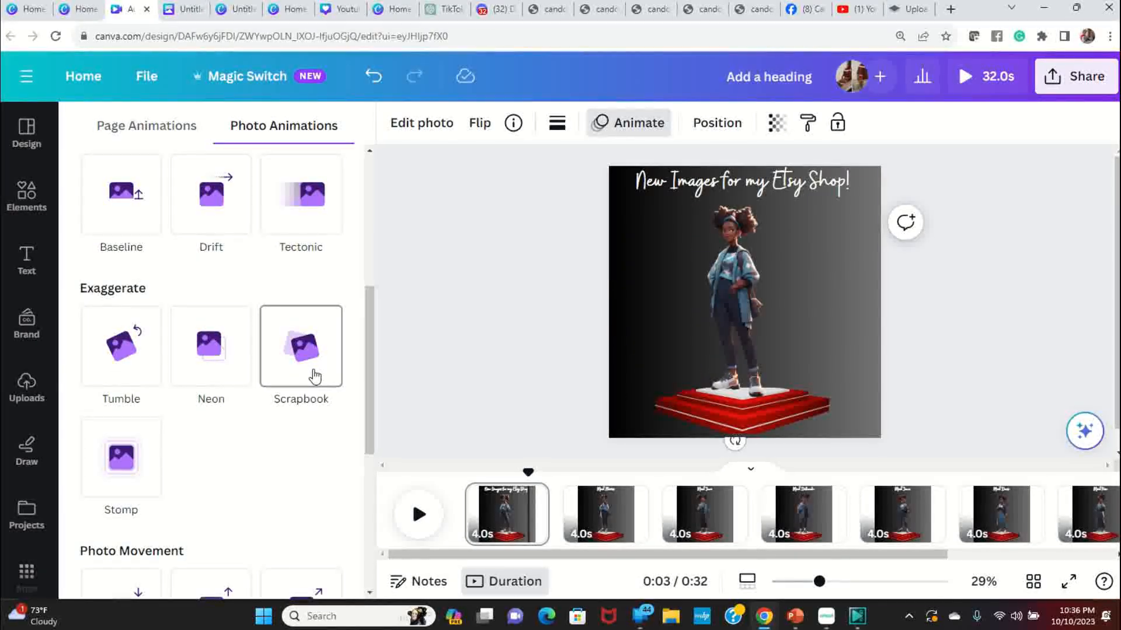
pyautogui.scroll(-1, 315, 377)
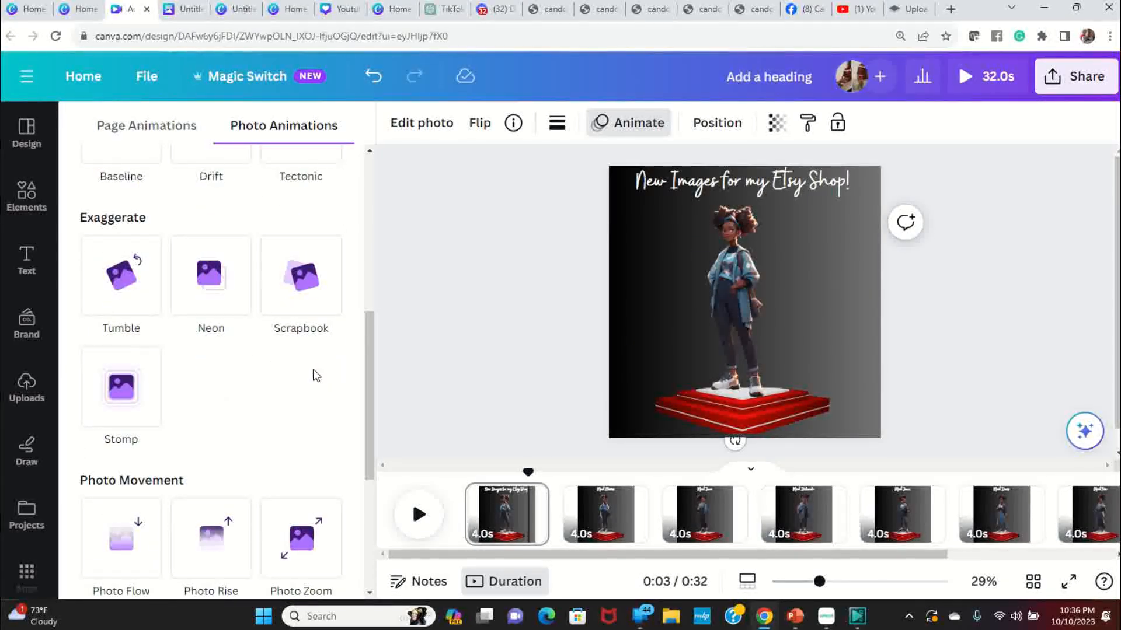
pyautogui.click(308, 273)
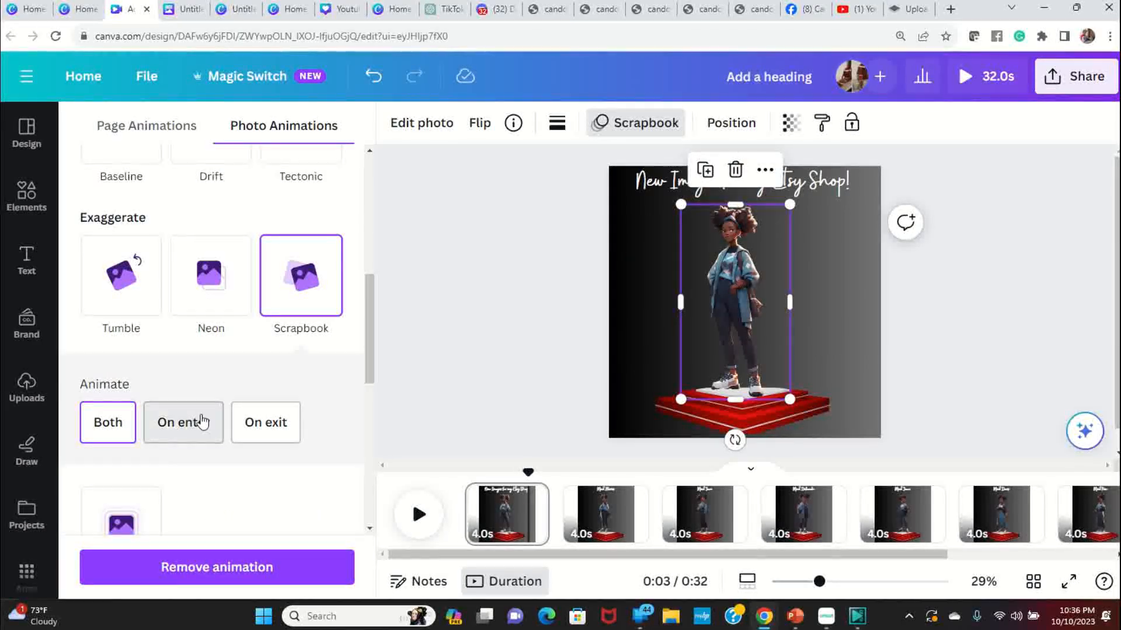
pyautogui.click(196, 437)
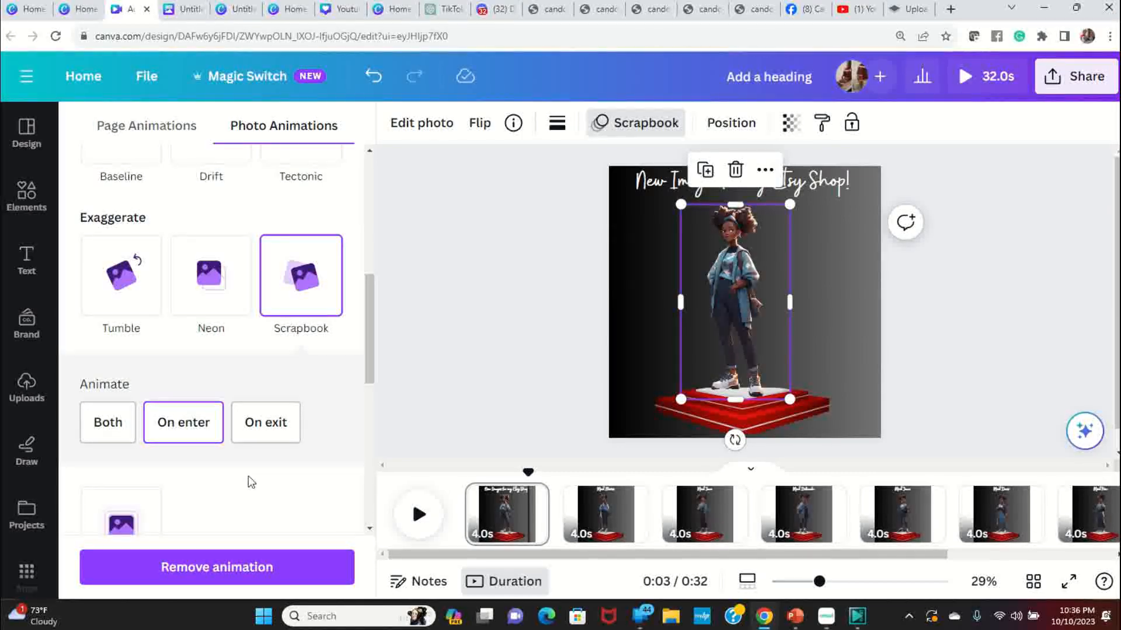
# - Apply the Photo Zoom animation to the character photo on page 1
pyautogui.scroll(-3, 250, 483)
pyautogui.scroll(-2, 250, 482)
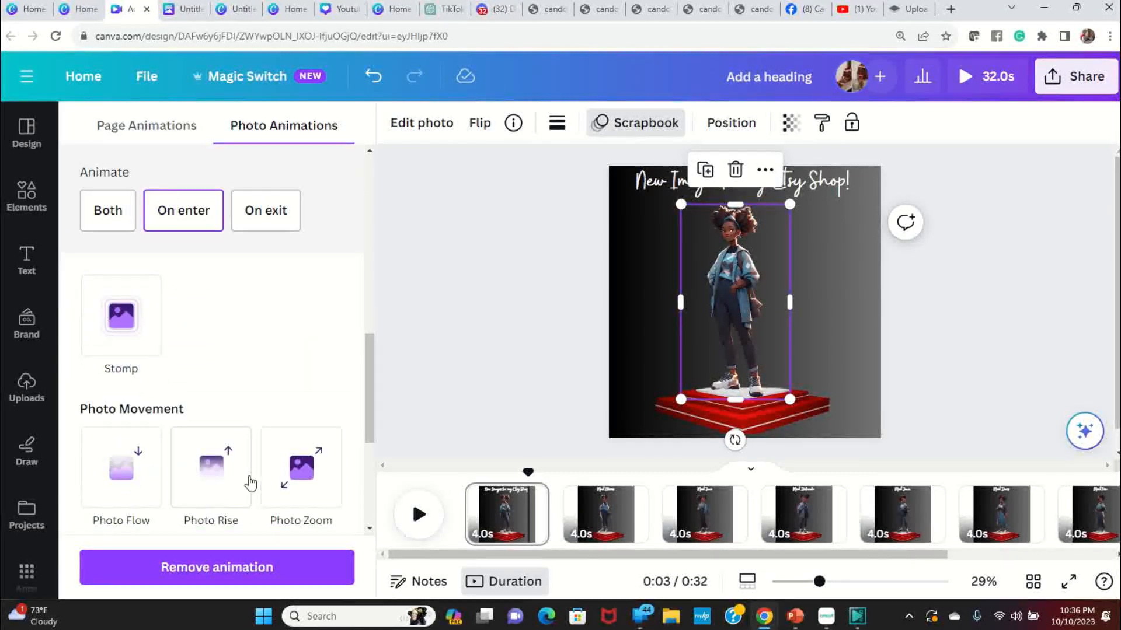
pyautogui.scroll(-1, 250, 482)
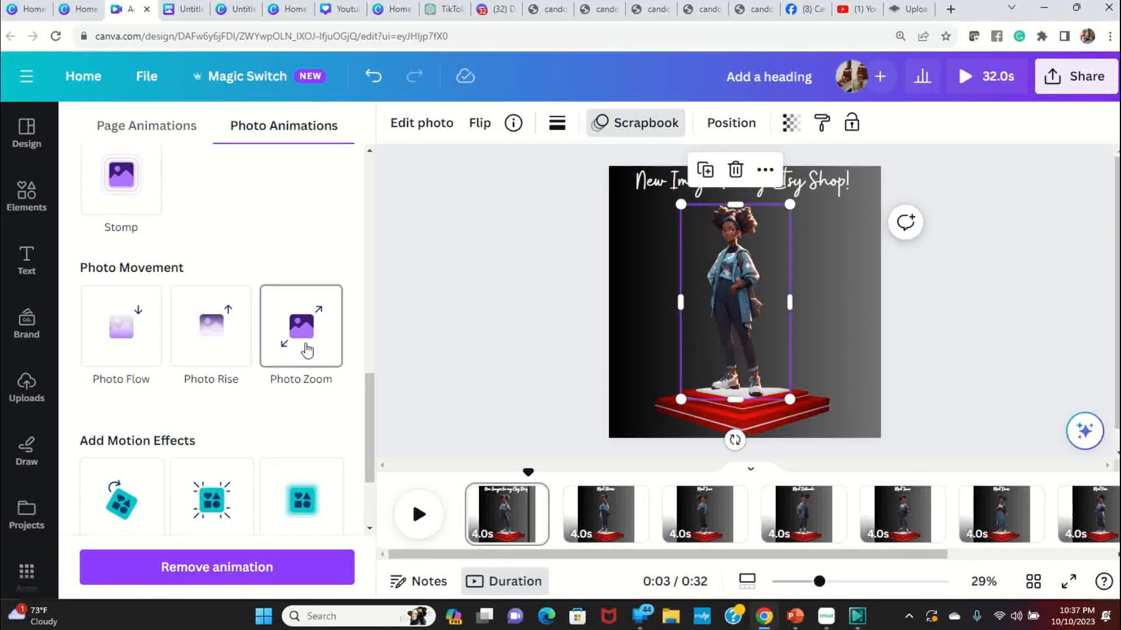
pyautogui.scroll(-1, 148, 495)
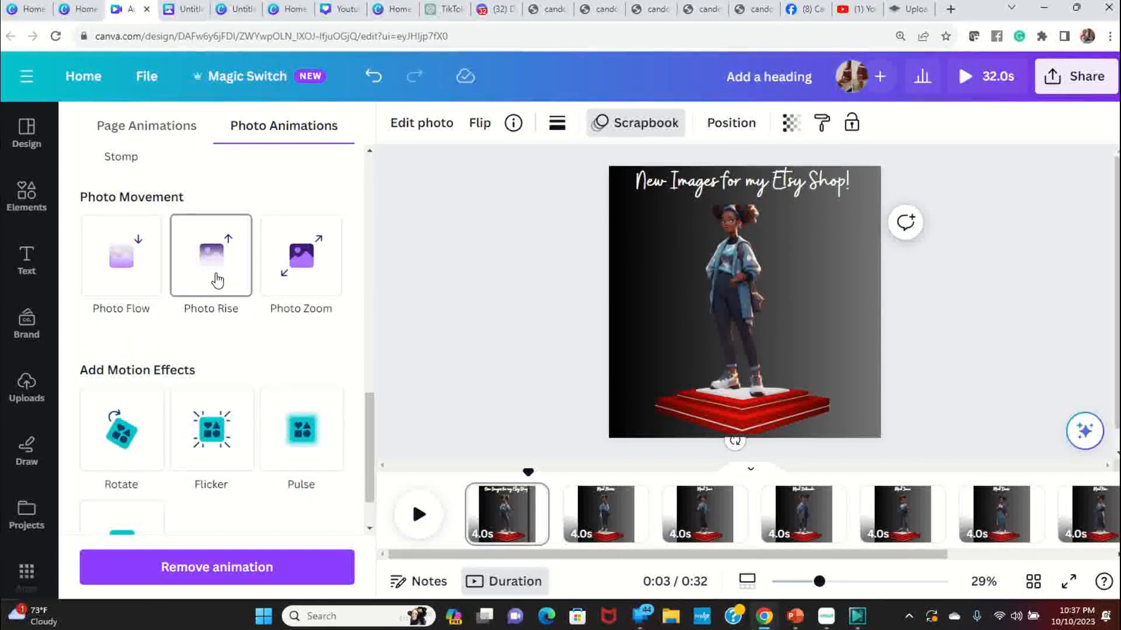
pyautogui.click(300, 276)
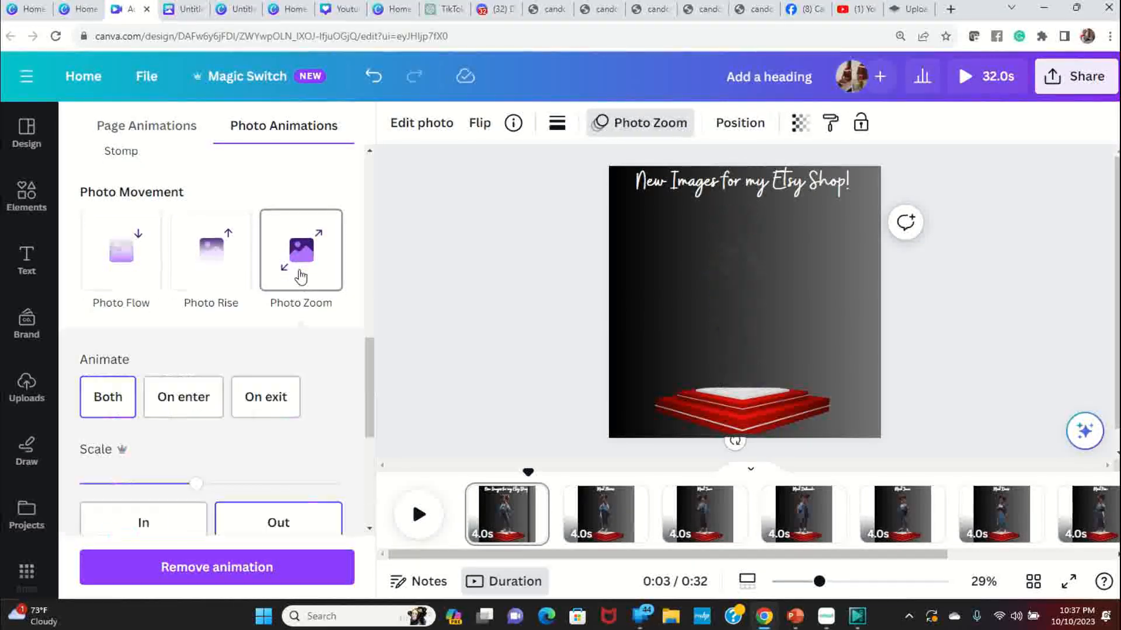
pyautogui.click(743, 300)
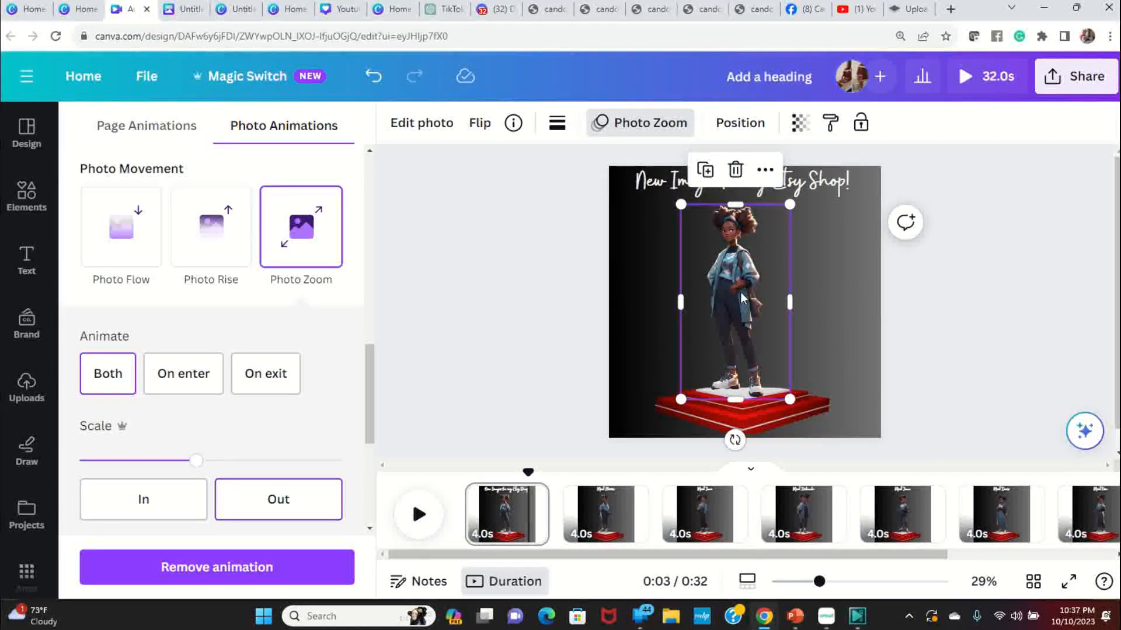
# - Try copying the style of page 1's character photo onto the character photo on page 2
pyautogui.click(830, 124)
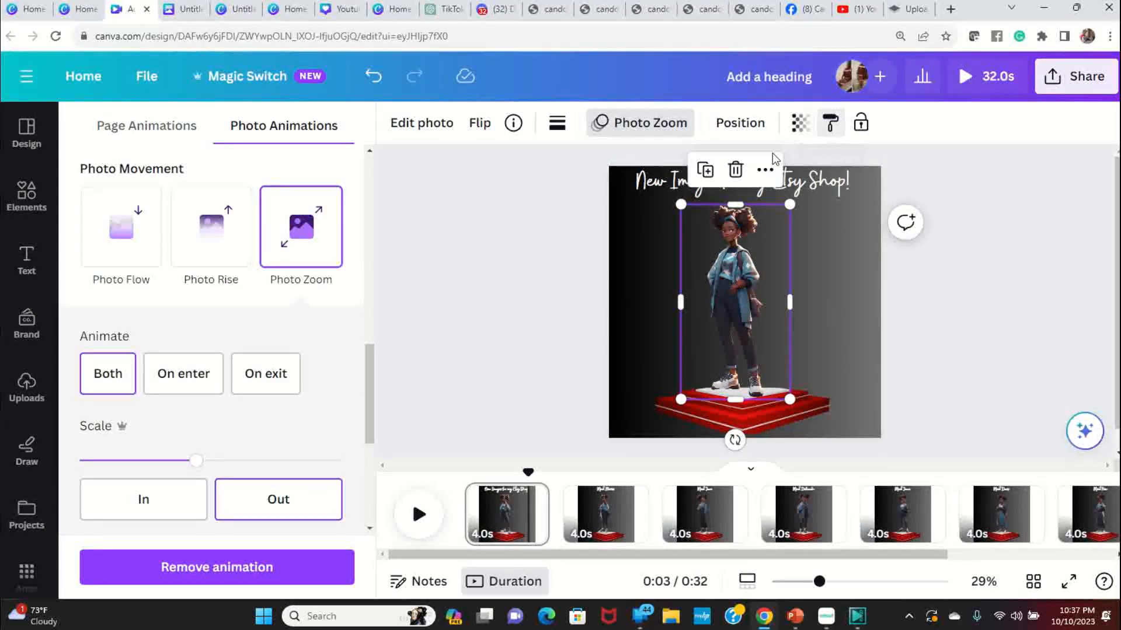
pyautogui.click(607, 519)
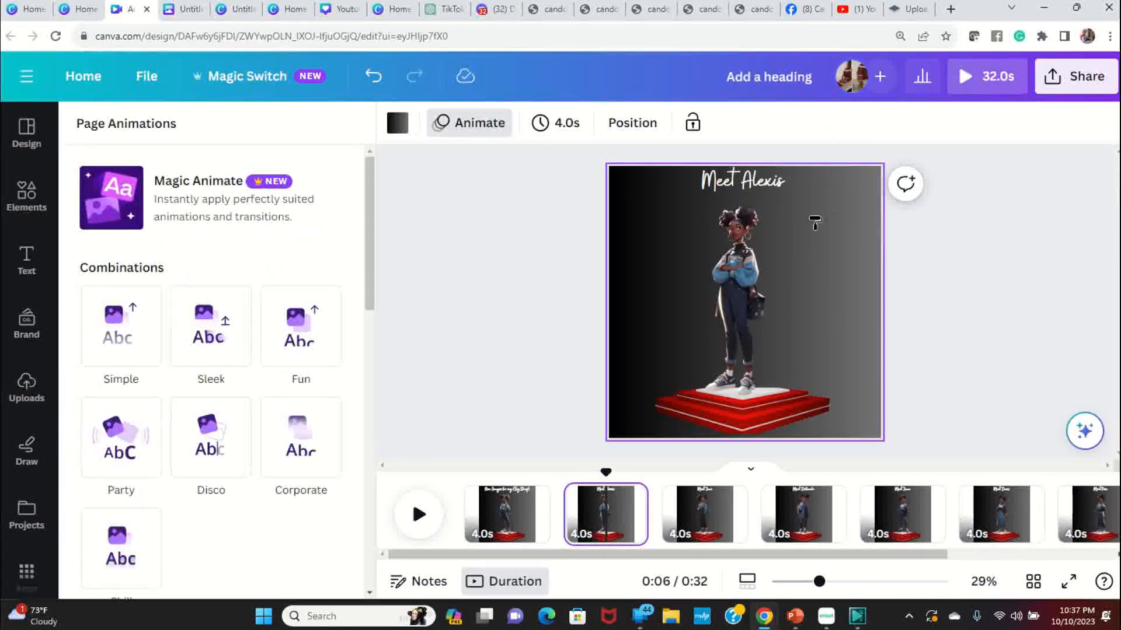
pyautogui.click(744, 293)
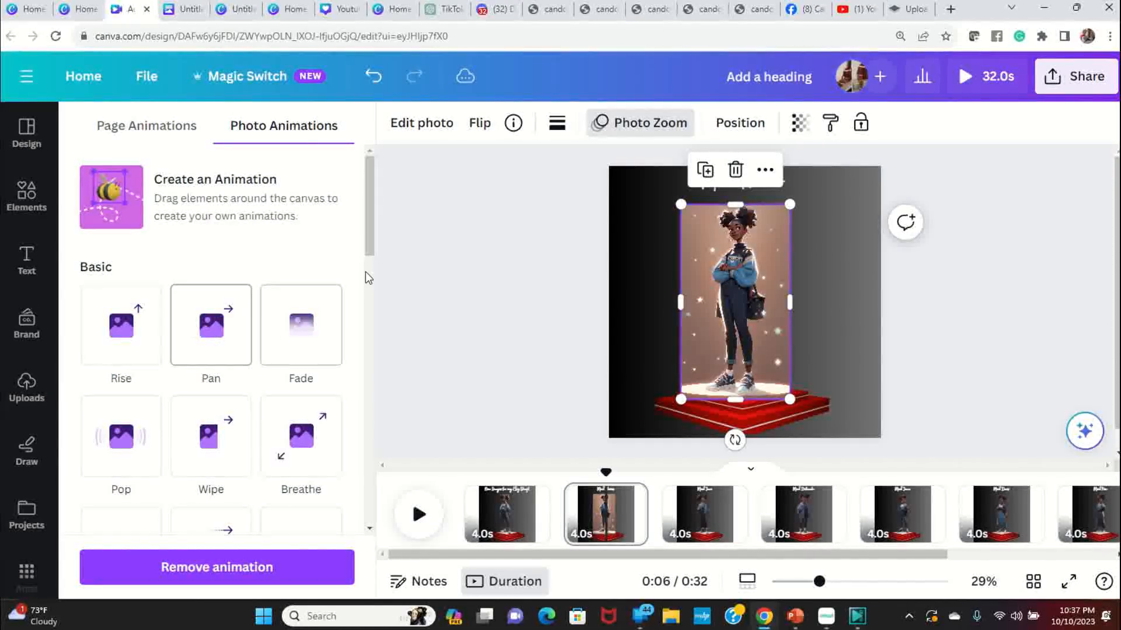
pyautogui.click(384, 88)
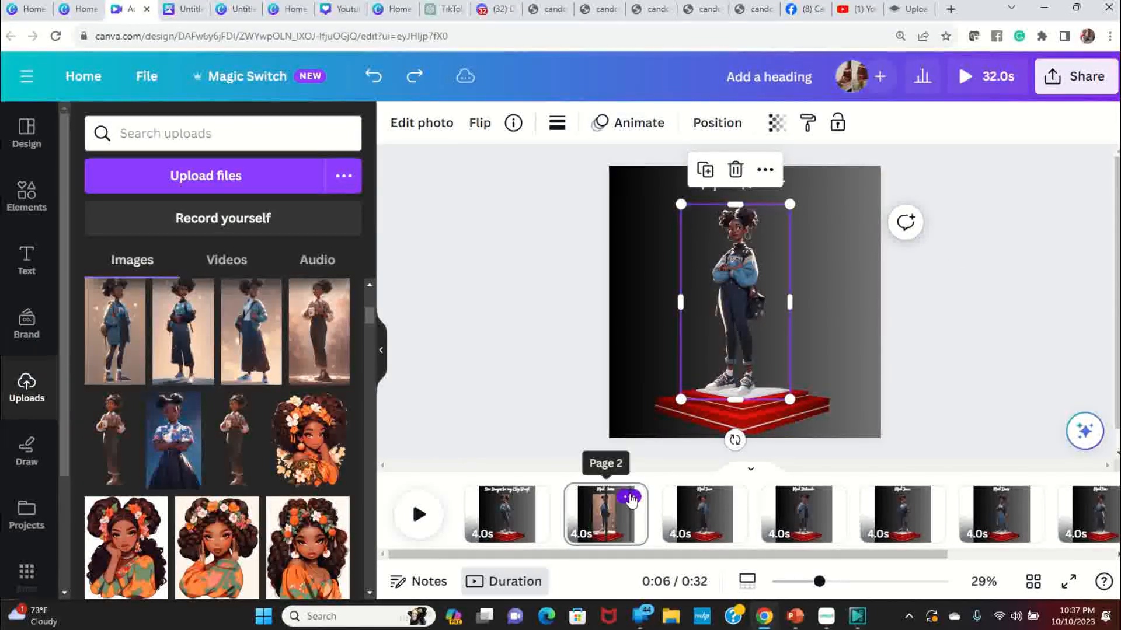
# - Open the photo animation options for the character photo on page 2
pyautogui.click(598, 513)
pyautogui.click(742, 302)
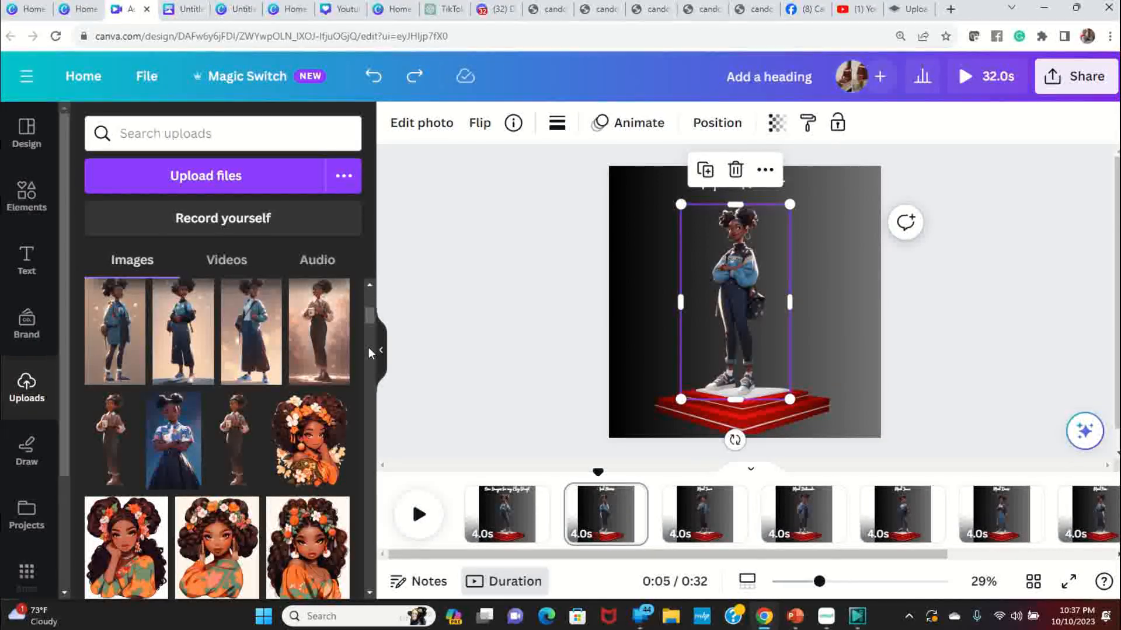
pyautogui.click(642, 125)
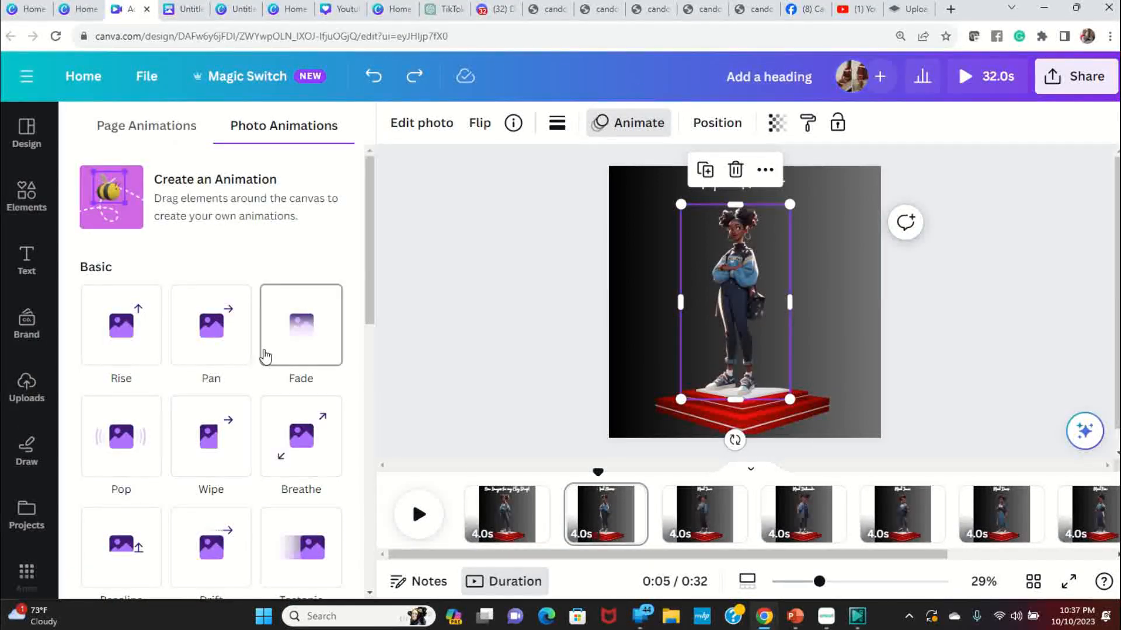
# - Try the Fade animation on page 2's character photo, and the Pan animation on enter with the leftward direction
pyautogui.click(312, 336)
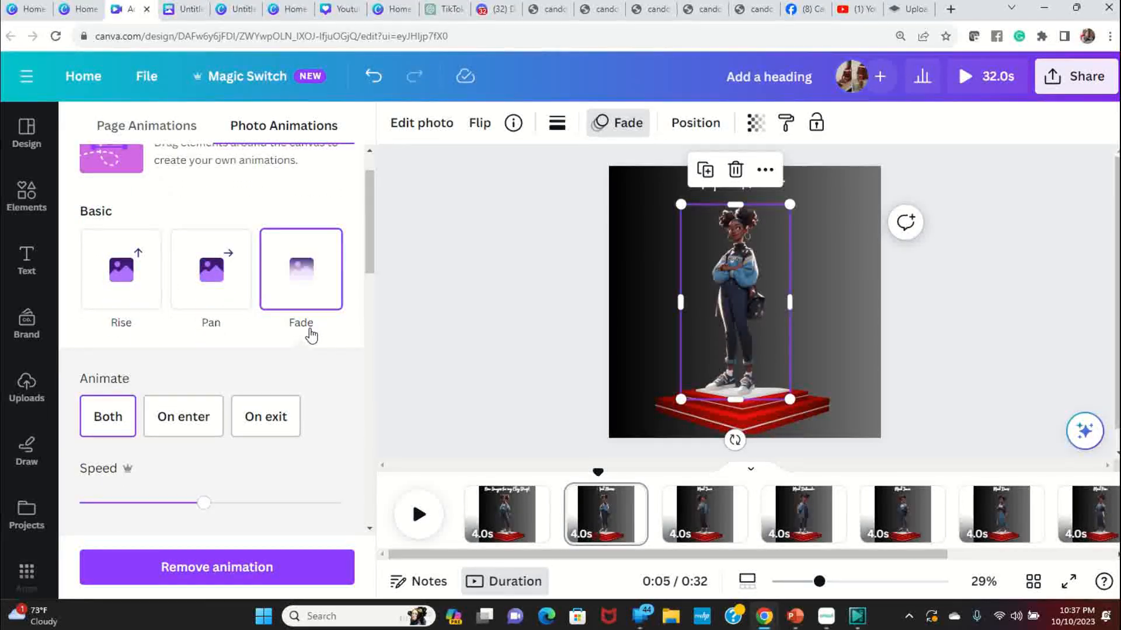
pyautogui.click(210, 287)
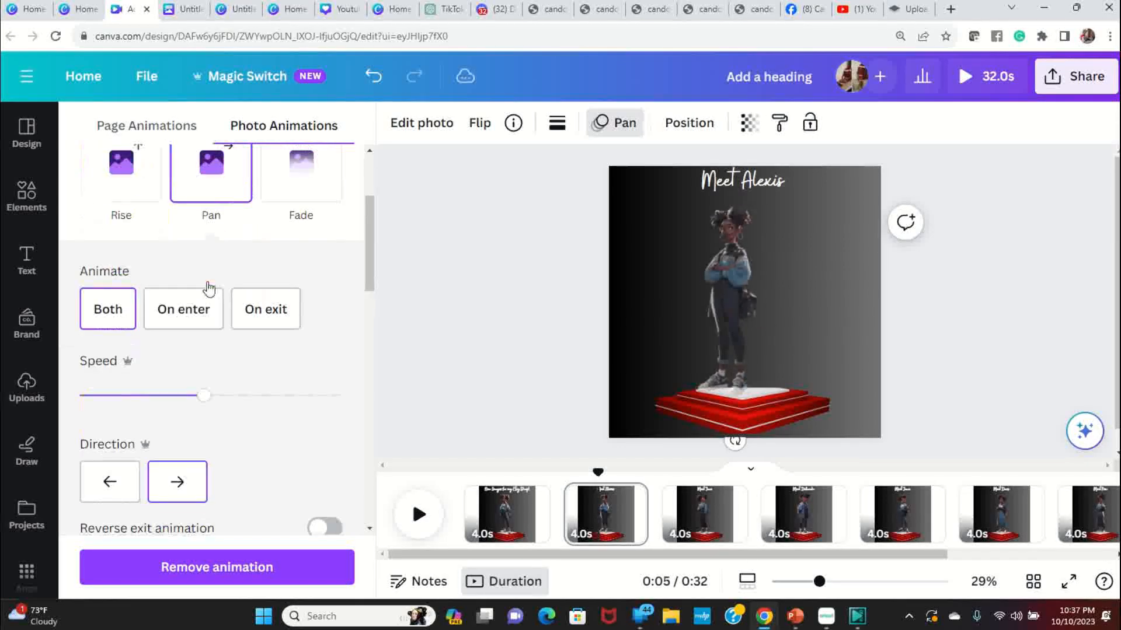
pyautogui.click(187, 316)
pyautogui.scroll(-1, 216, 415)
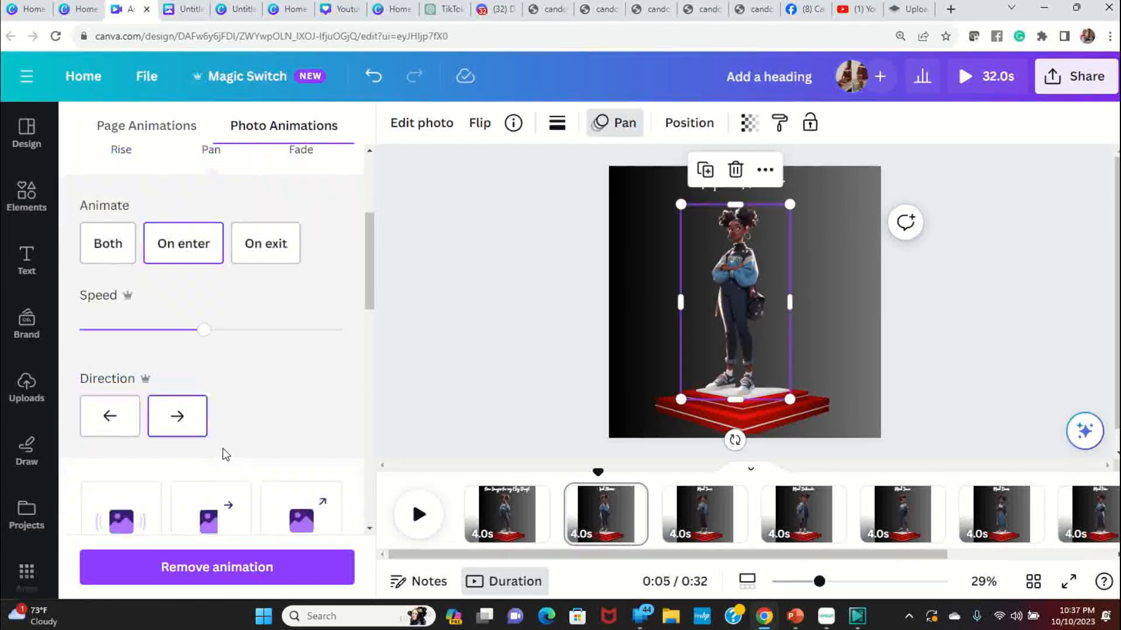
pyautogui.click(99, 412)
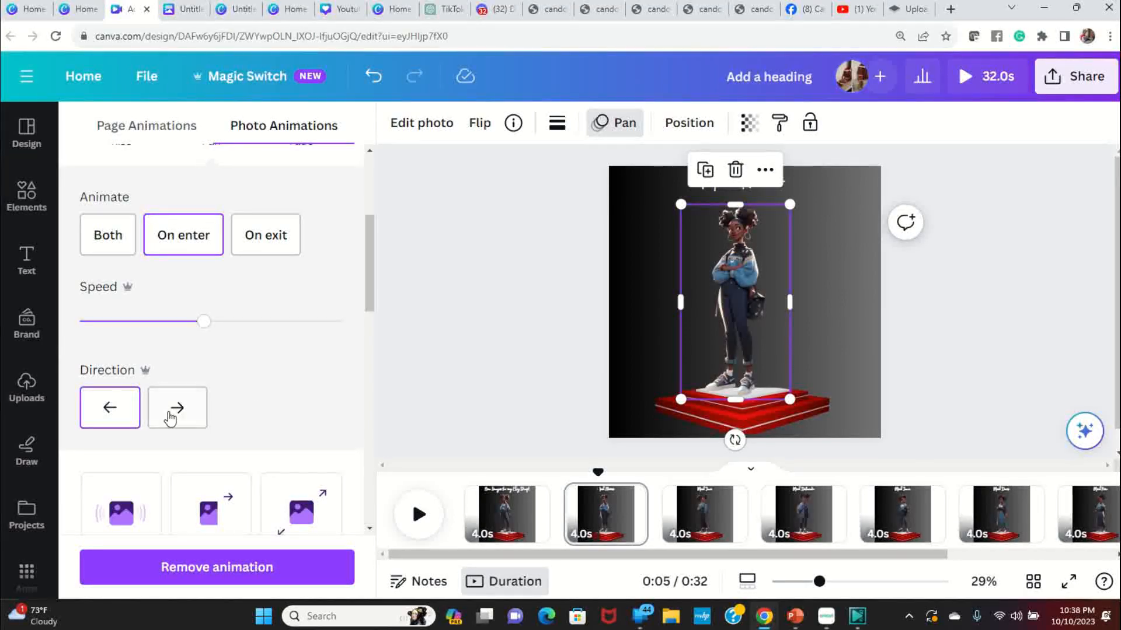
# - Apply the Wipe animation to the character photo on page 2
pyautogui.scroll(-3, 190, 453)
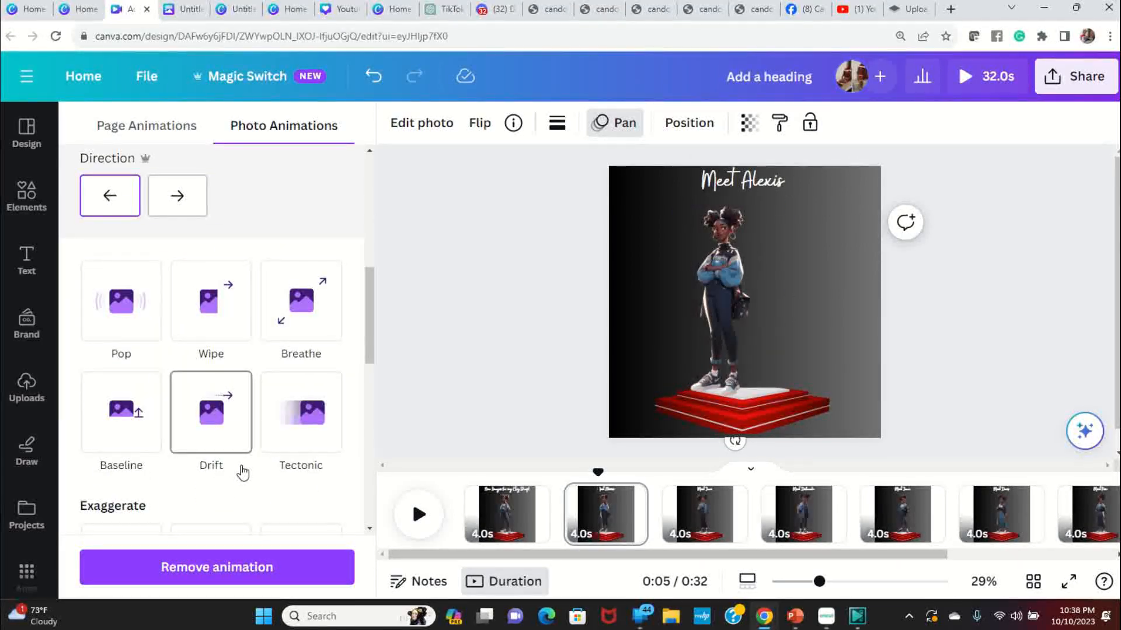
pyautogui.click(204, 318)
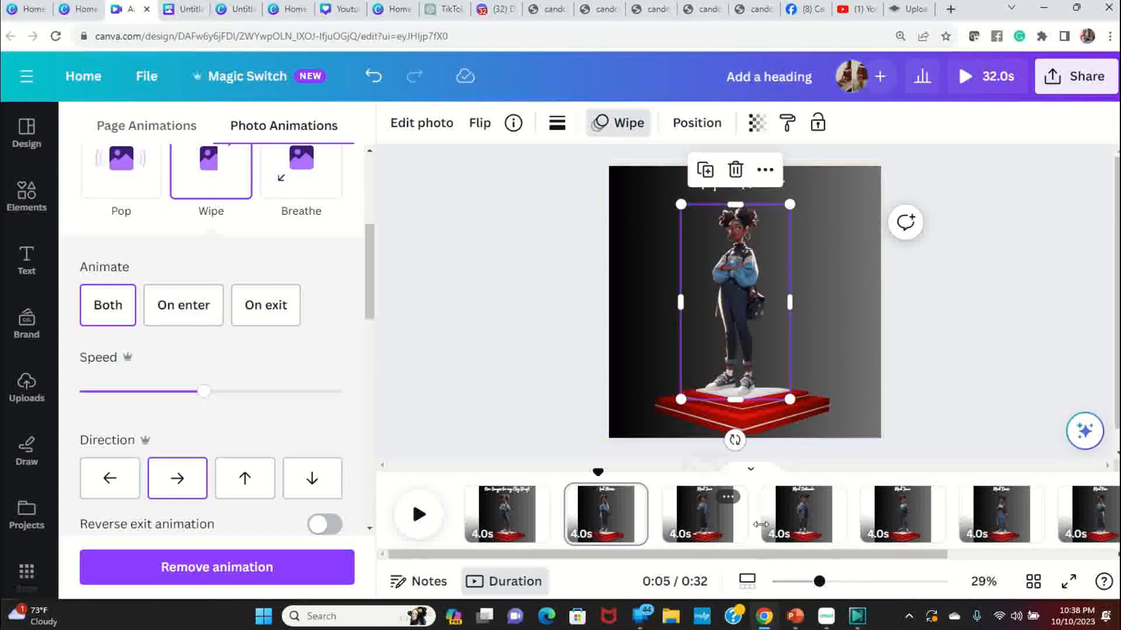
# - Select the character photo on page 3 and show its photo animation options
pyautogui.click(706, 523)
pyautogui.click(751, 312)
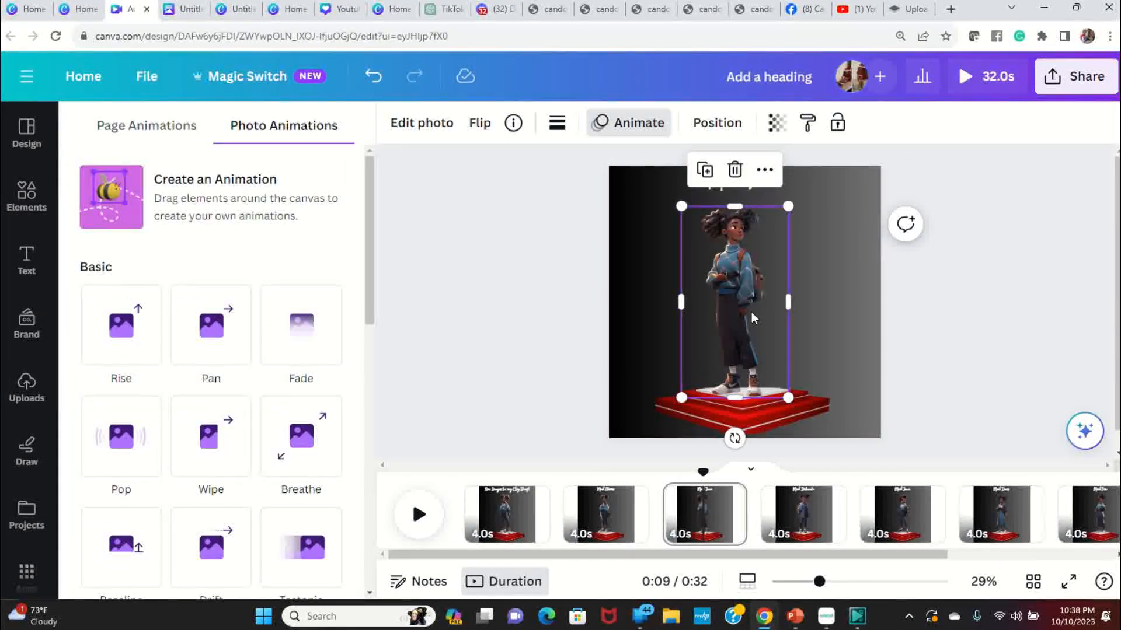
pyautogui.click(626, 136)
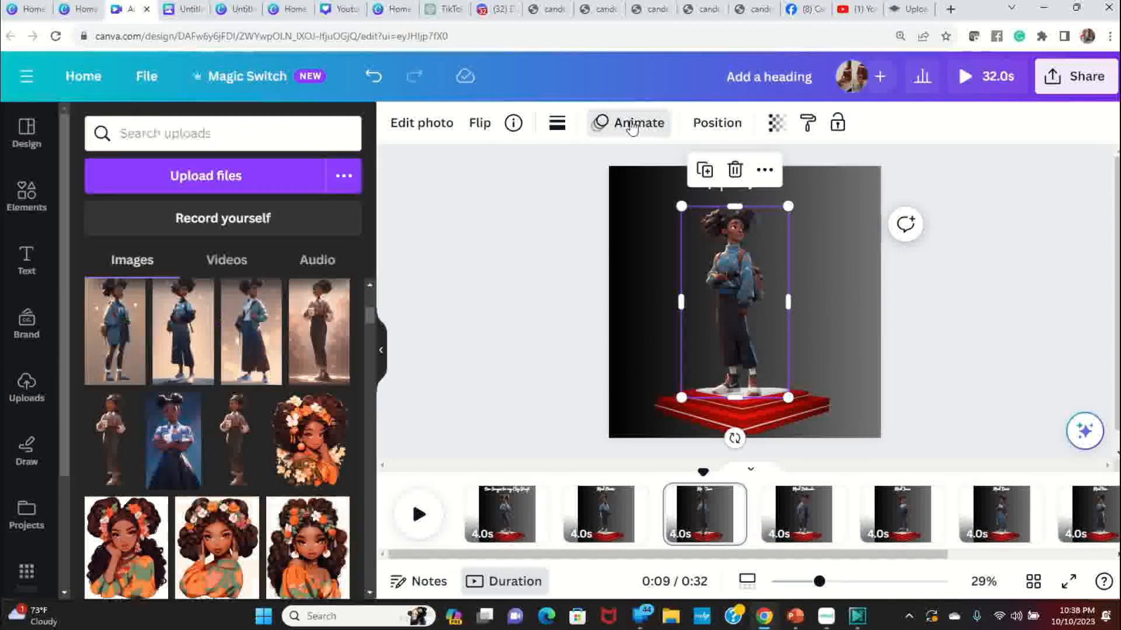
pyautogui.click(607, 135)
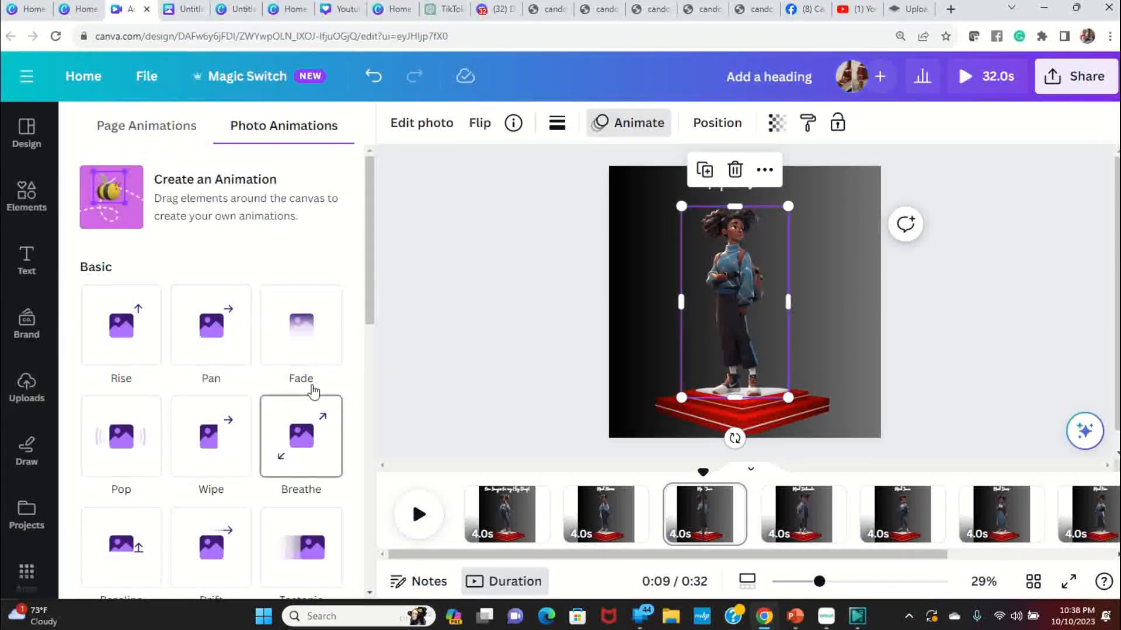
# - Try the Tectonic animation on the character photo on page 3
pyautogui.scroll(-3, 300, 438)
pyautogui.click(313, 337)
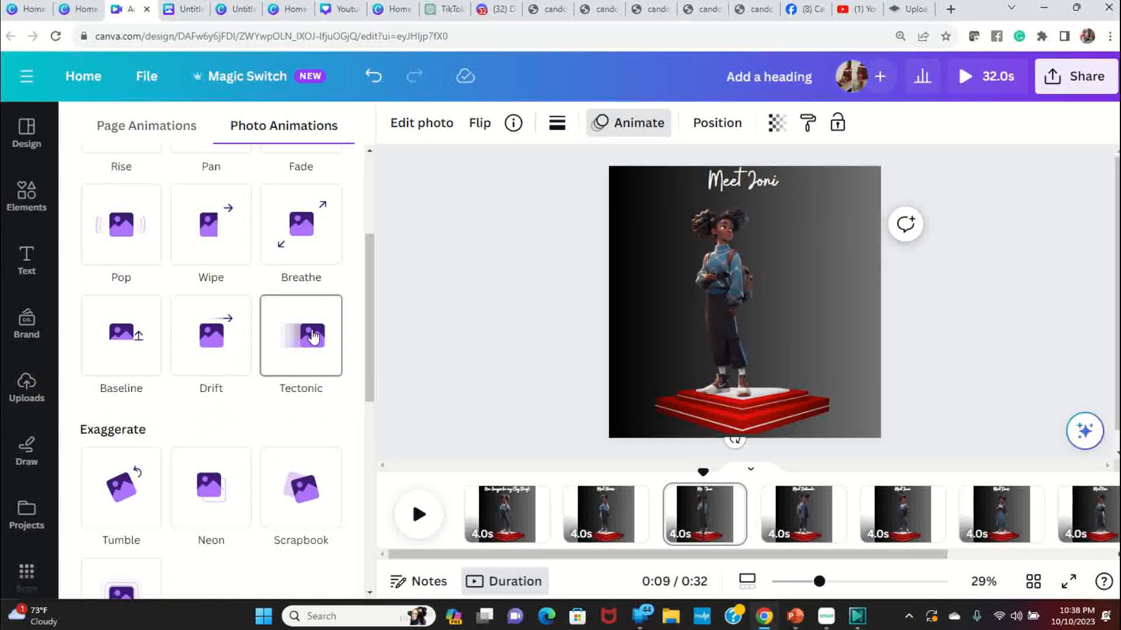
pyautogui.click(313, 338)
# - Apply the Neon animation to the character photo on page 3
pyautogui.scroll(-3, 213, 420)
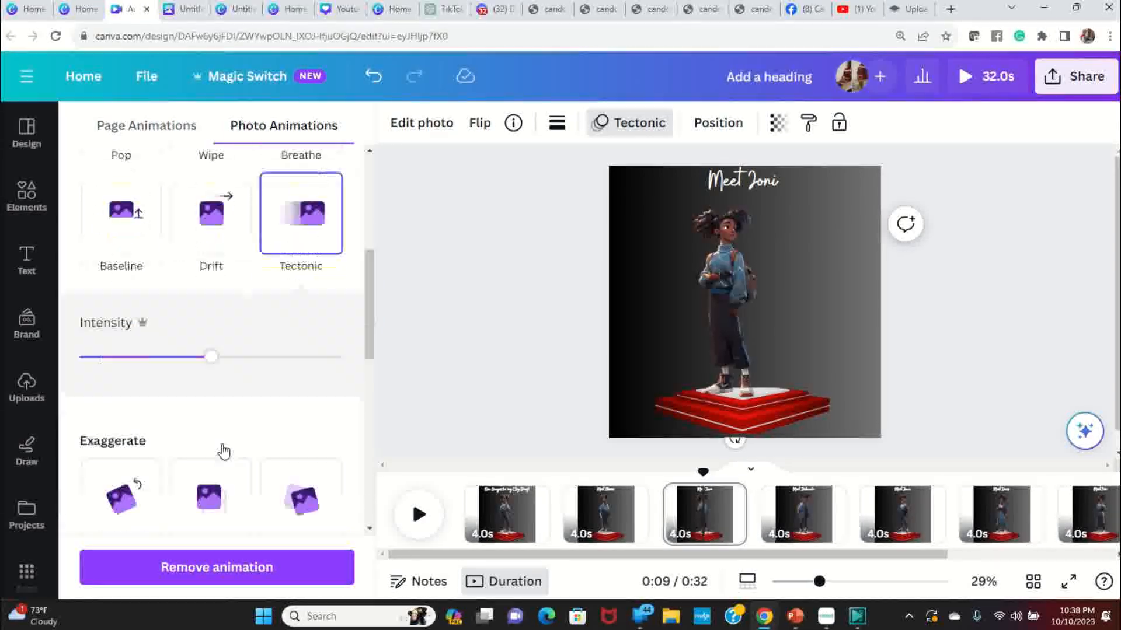
pyautogui.click(214, 490)
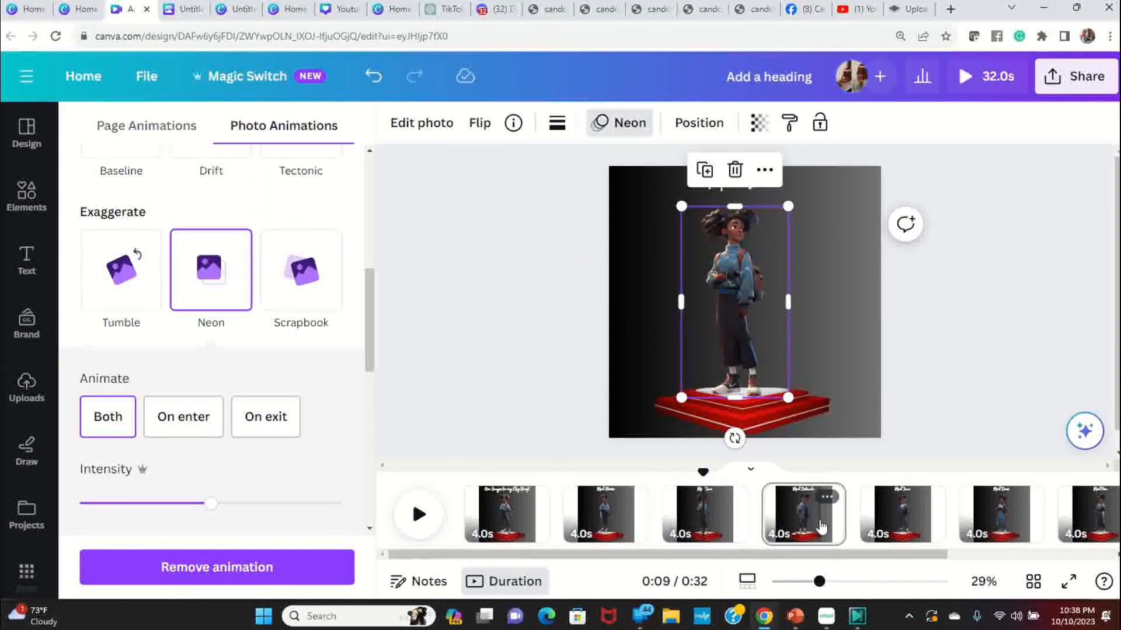
# - Select the character photo on page 4 for animating
pyautogui.click(822, 527)
pyautogui.click(727, 291)
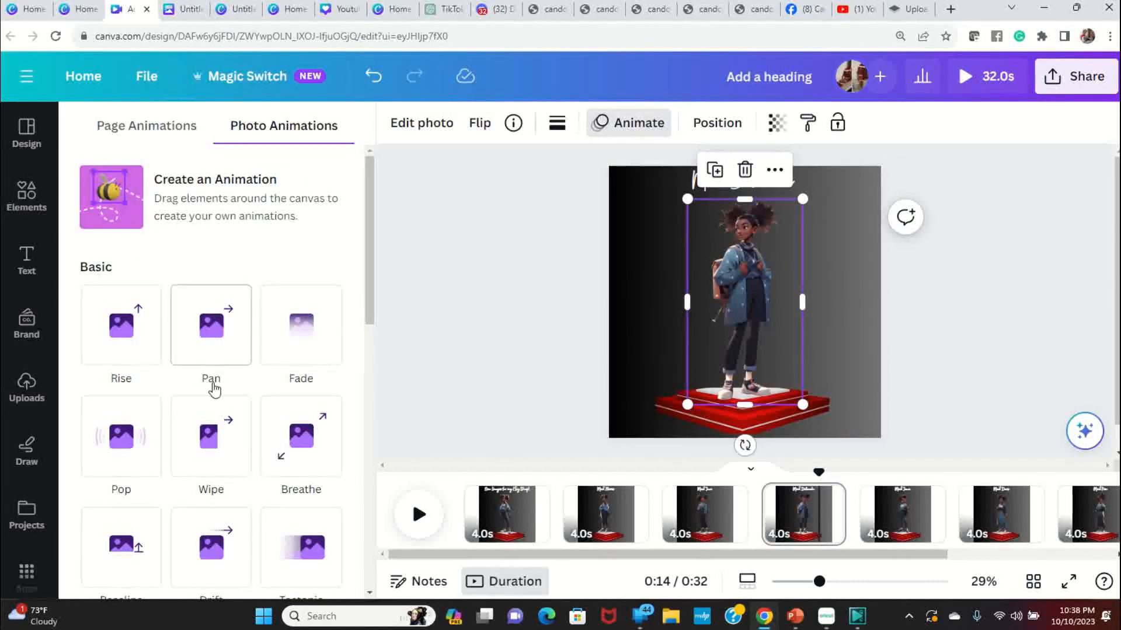
# - Try the Pan animation on page 4's character photo, animating on enter with the leftward direction
pyautogui.click(214, 348)
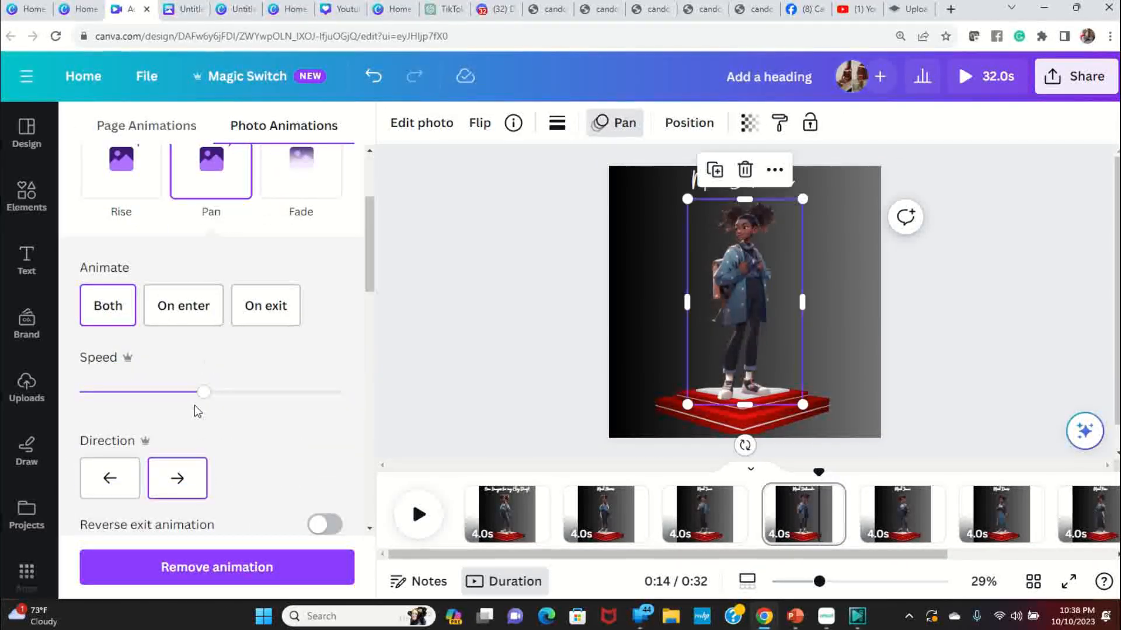
pyautogui.click(188, 316)
pyautogui.scroll(-1, 193, 467)
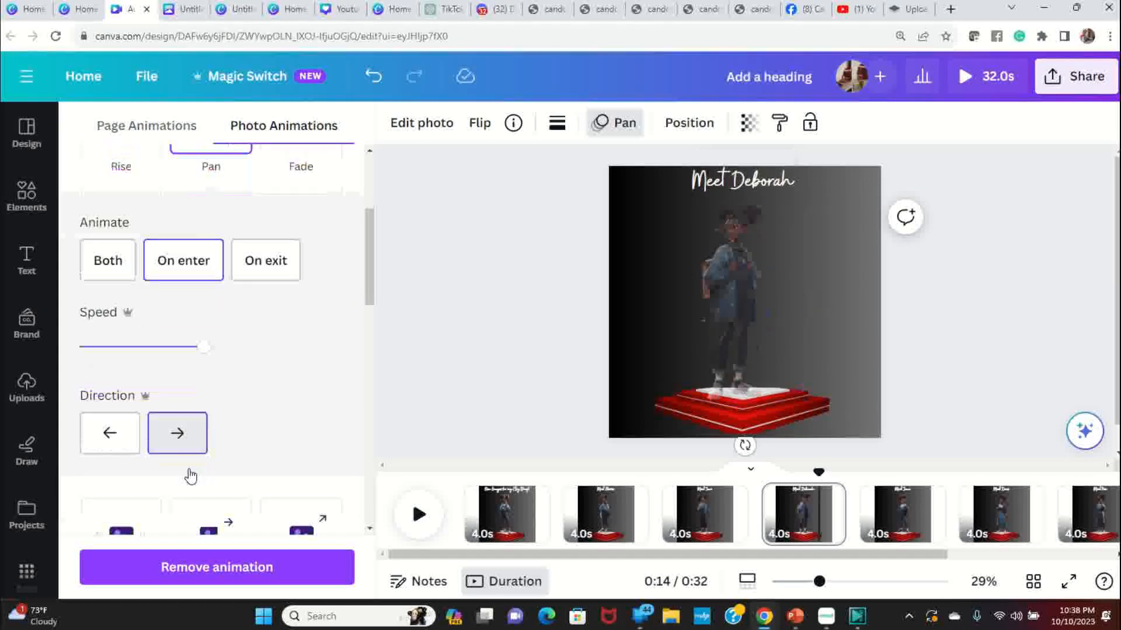
pyautogui.click(100, 413)
# - Try the Wipe animation on page 4's character photo with the leftward and the rightward direction
pyautogui.scroll(-3, 222, 455)
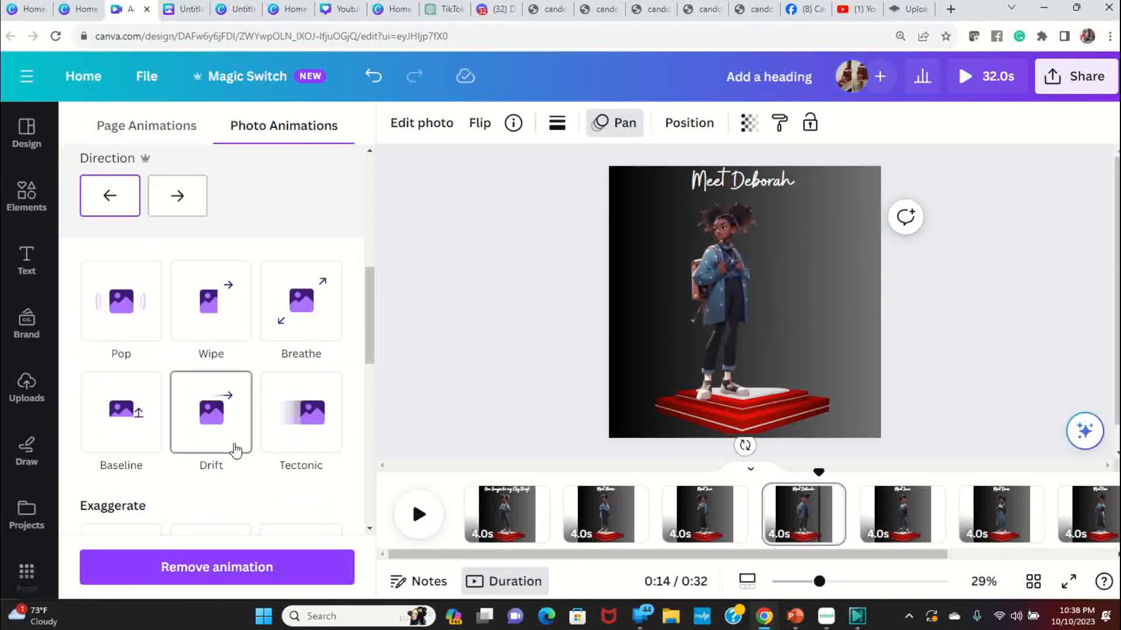
pyautogui.click(213, 326)
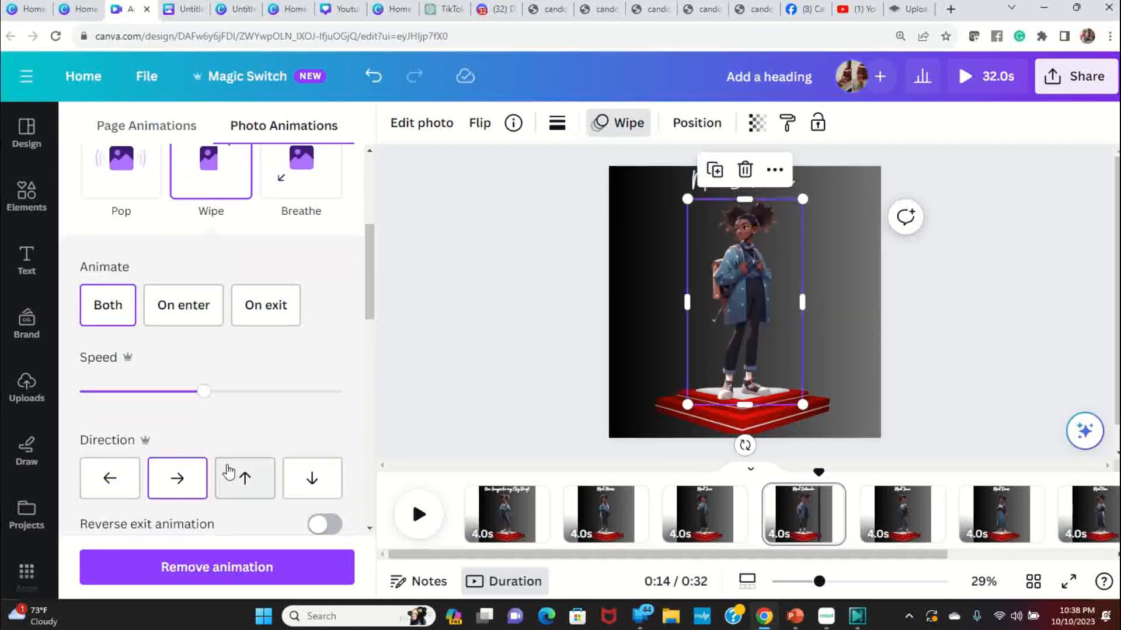
pyautogui.click(117, 482)
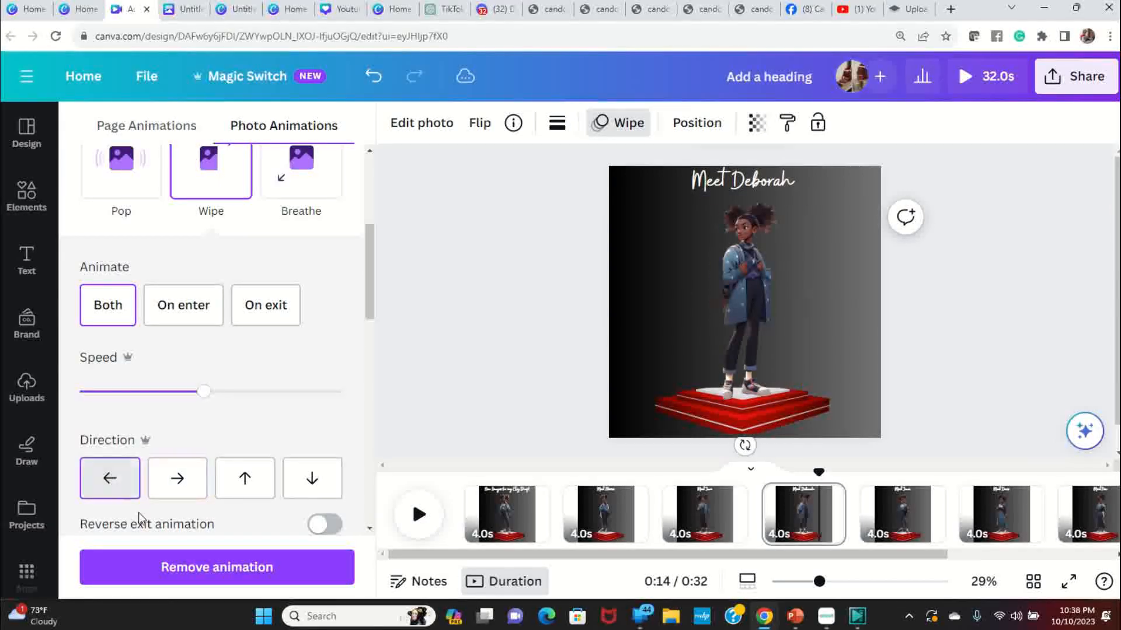
pyautogui.scroll(-3, 313, 470)
pyautogui.click(190, 337)
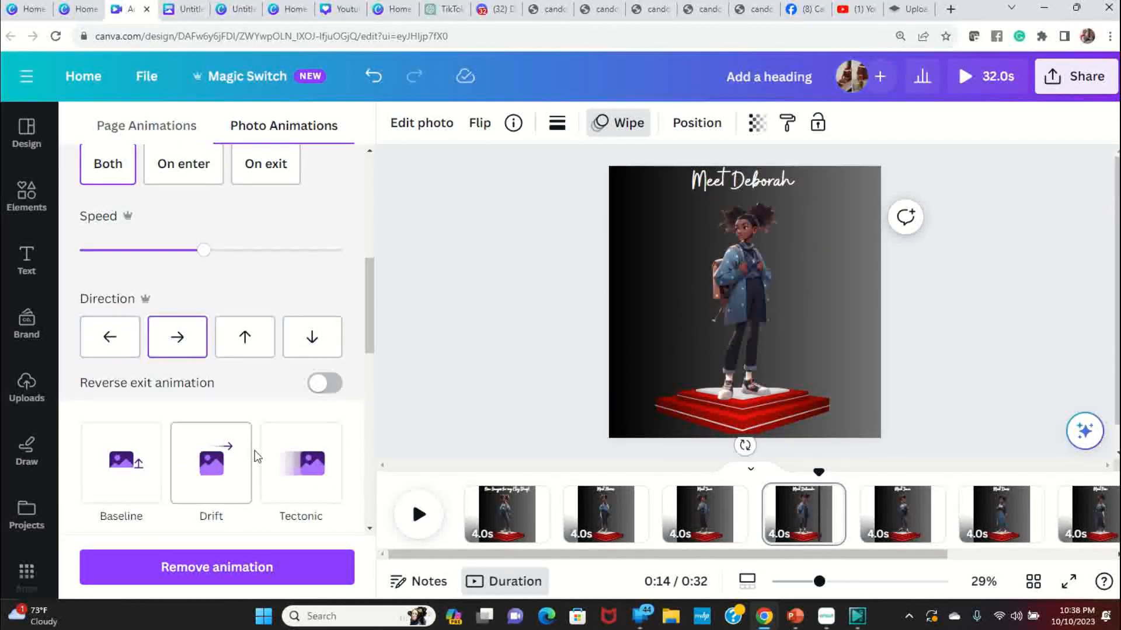
# - Apply the Drift animation to the character photo on page 4
pyautogui.scroll(-2, 257, 432)
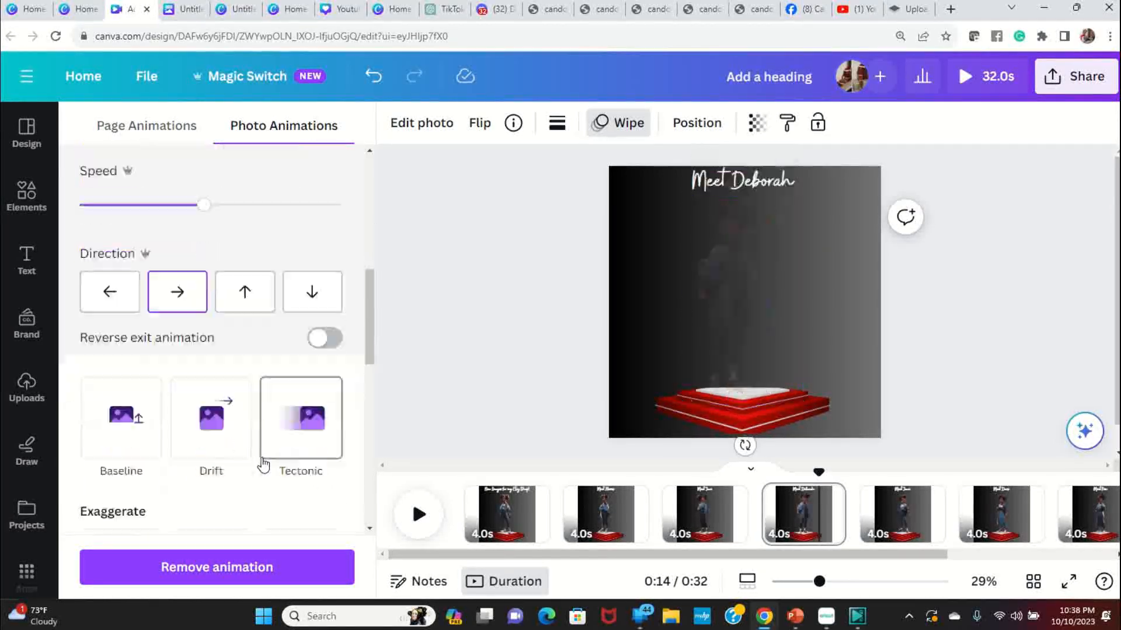
pyautogui.click(214, 399)
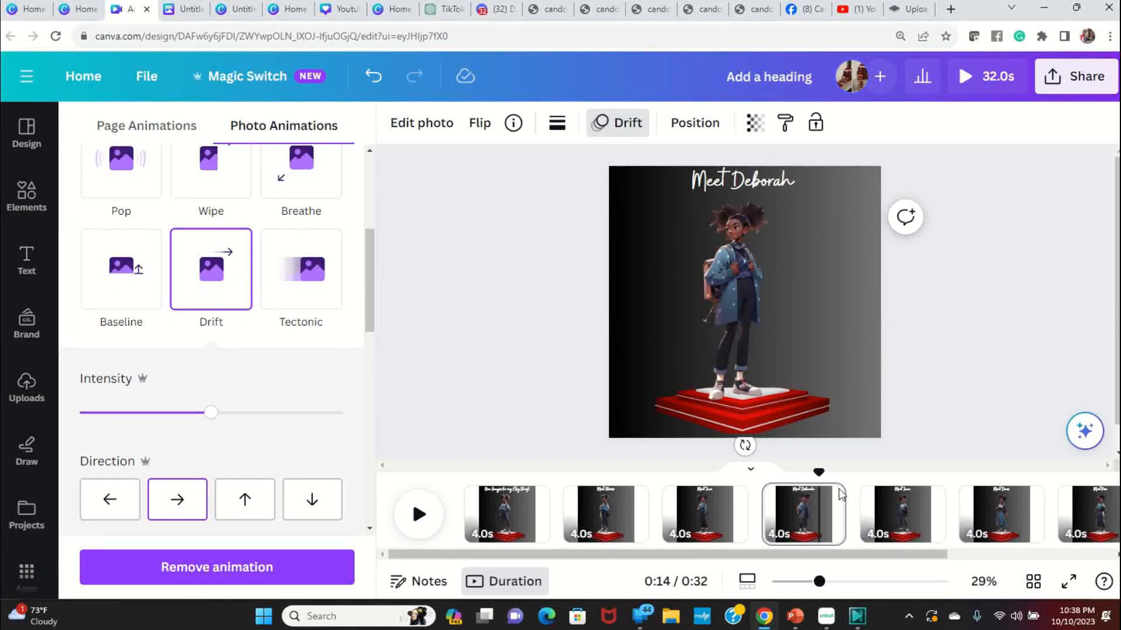
# - Apply the Pan animation to page 5's character photo, animating on enter with the rightward direction
pyautogui.hscroll(3, 838, 561)
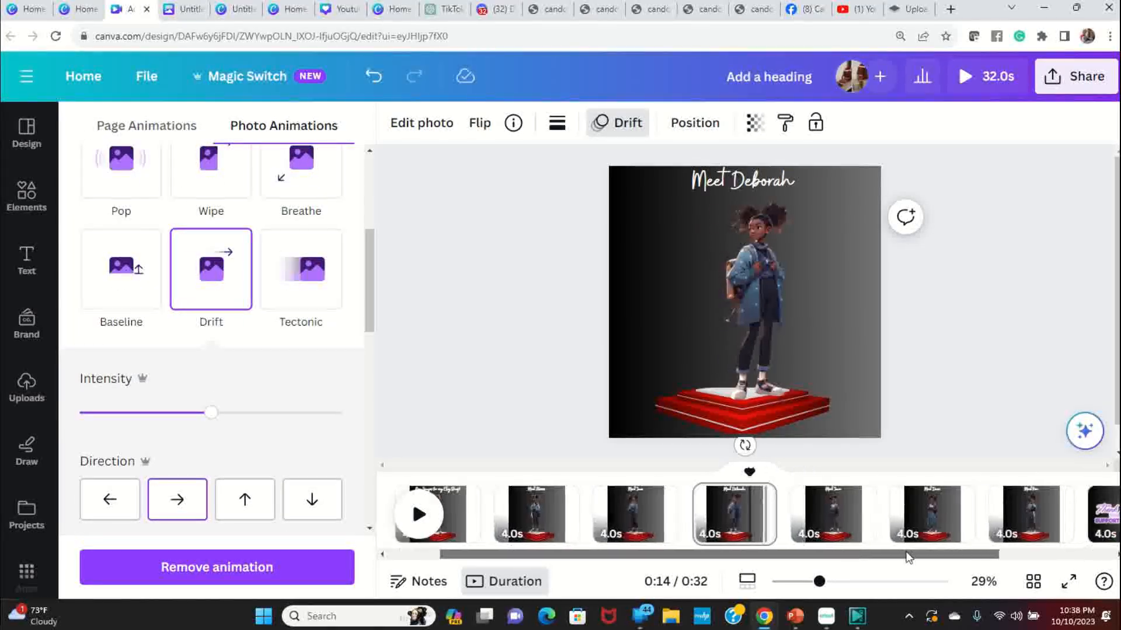
pyautogui.click(800, 522)
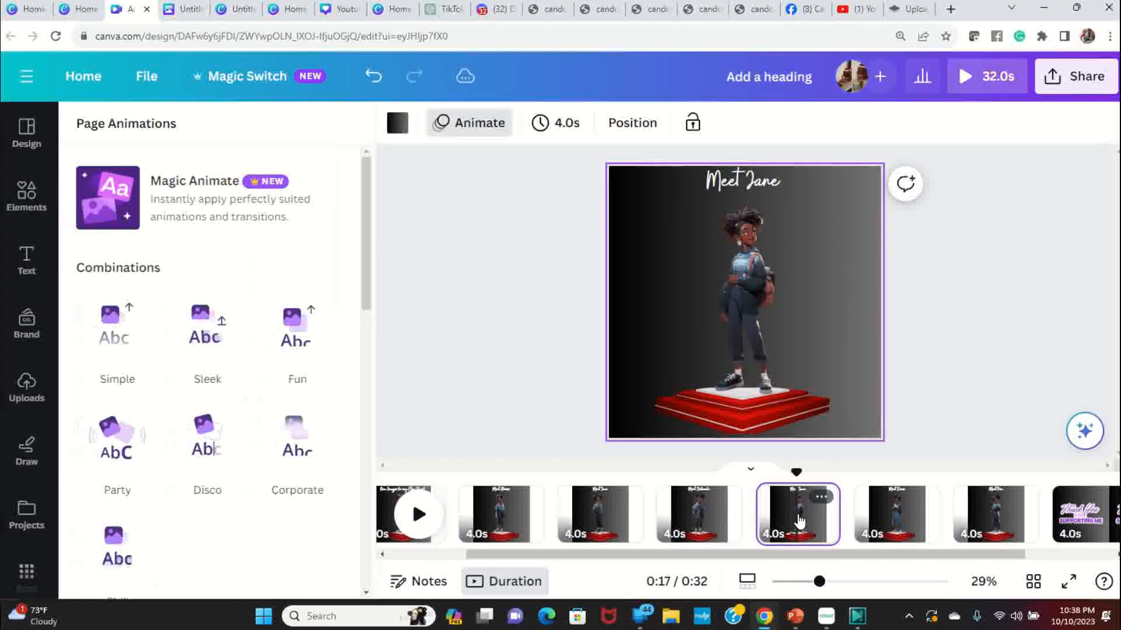
pyautogui.click(749, 313)
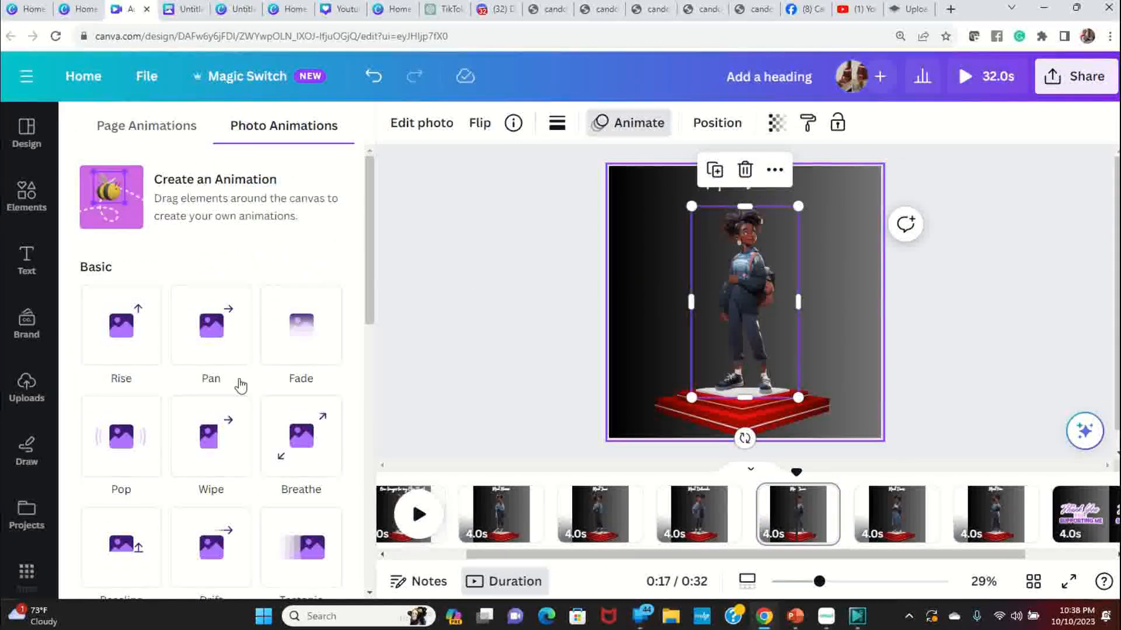
pyautogui.click(227, 331)
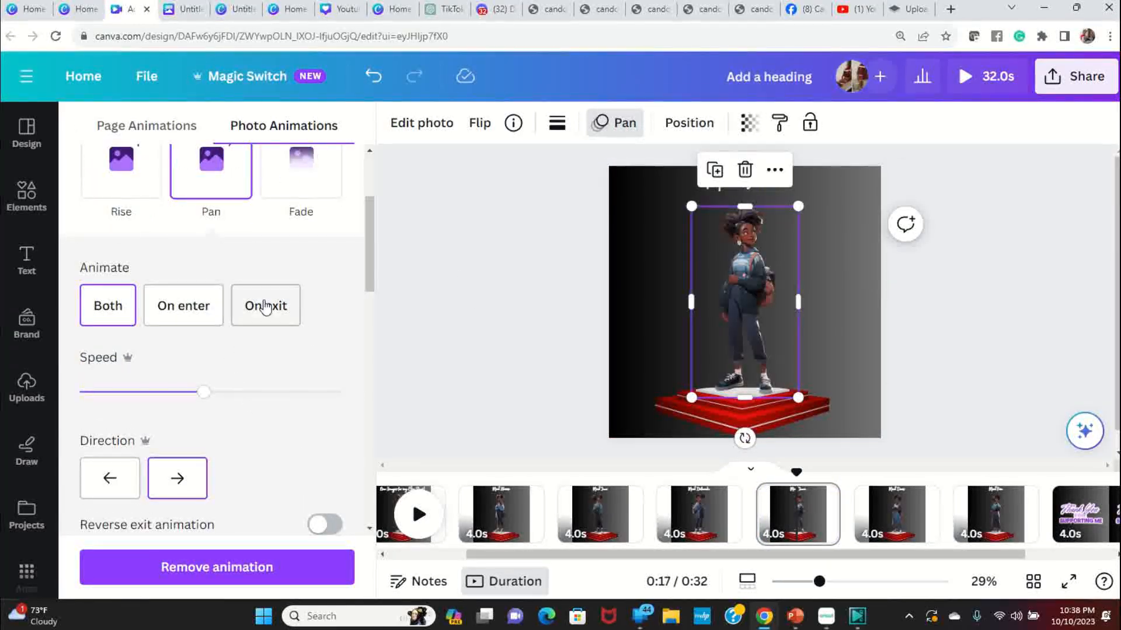
pyautogui.click(209, 306)
pyautogui.click(199, 480)
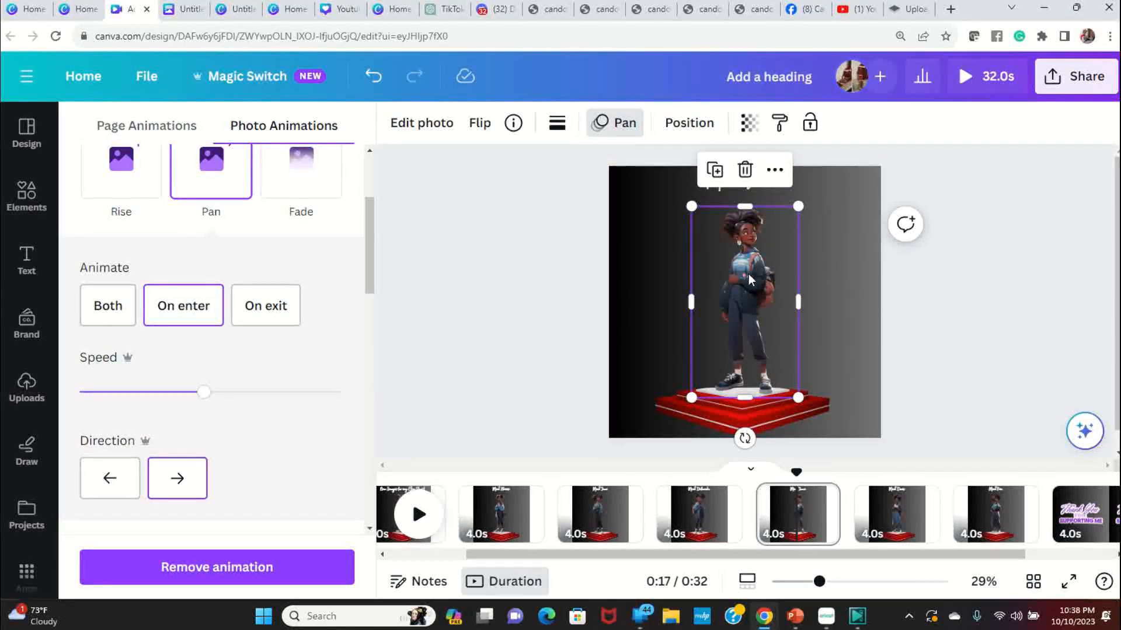
# - Apply the Pan animation to page 6's character photo and set it to animate on enter
pyautogui.click(910, 528)
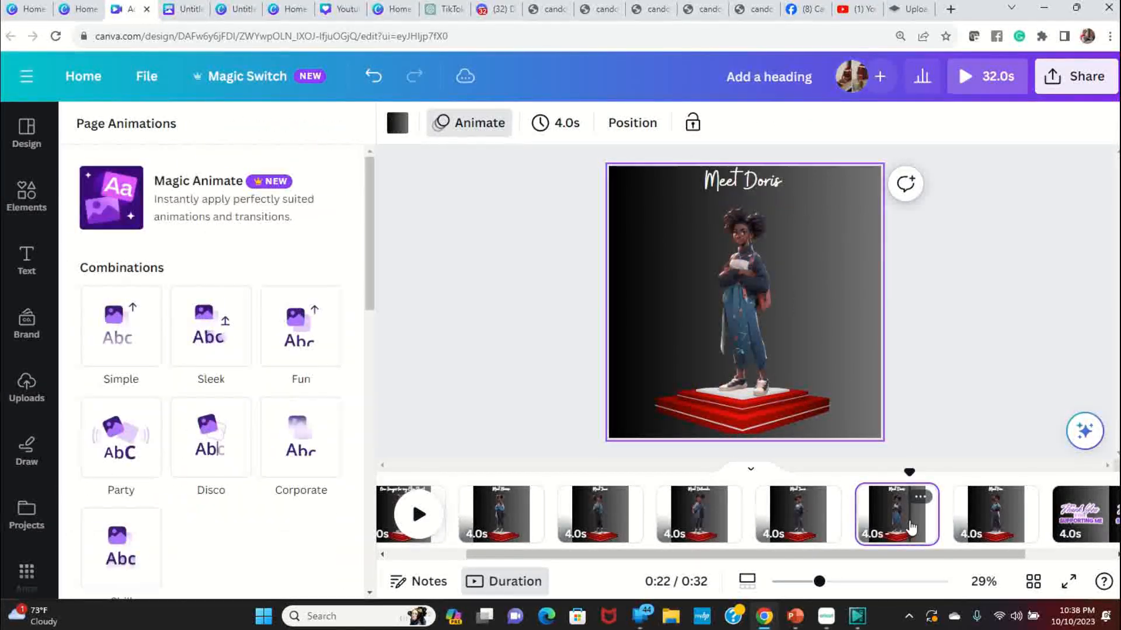
pyautogui.click(726, 262)
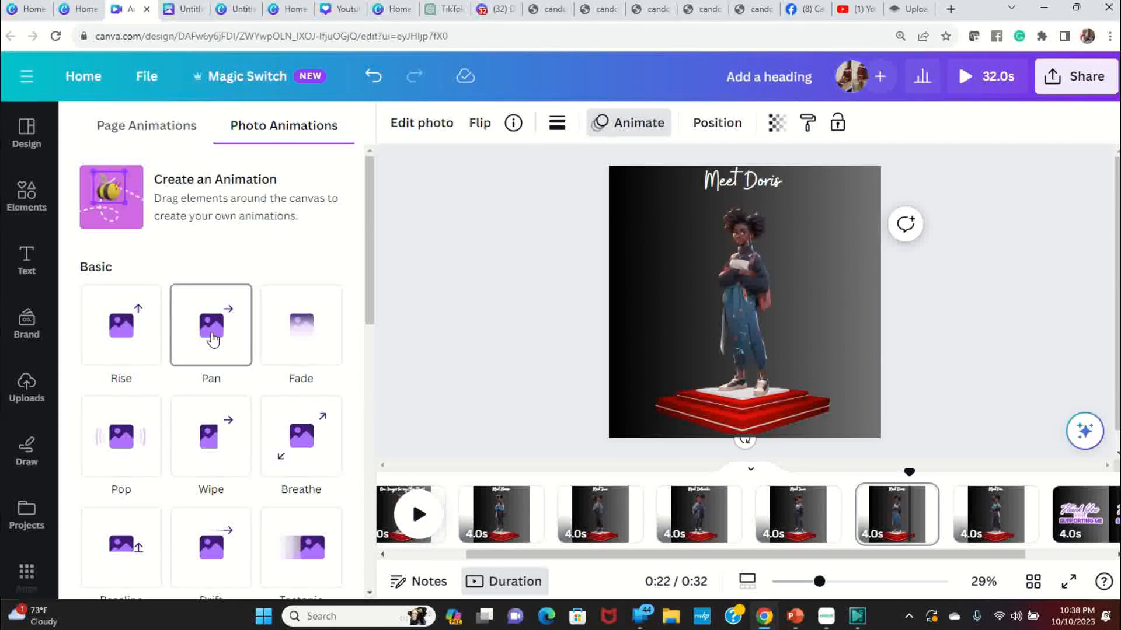
pyautogui.click(213, 340)
pyautogui.click(182, 305)
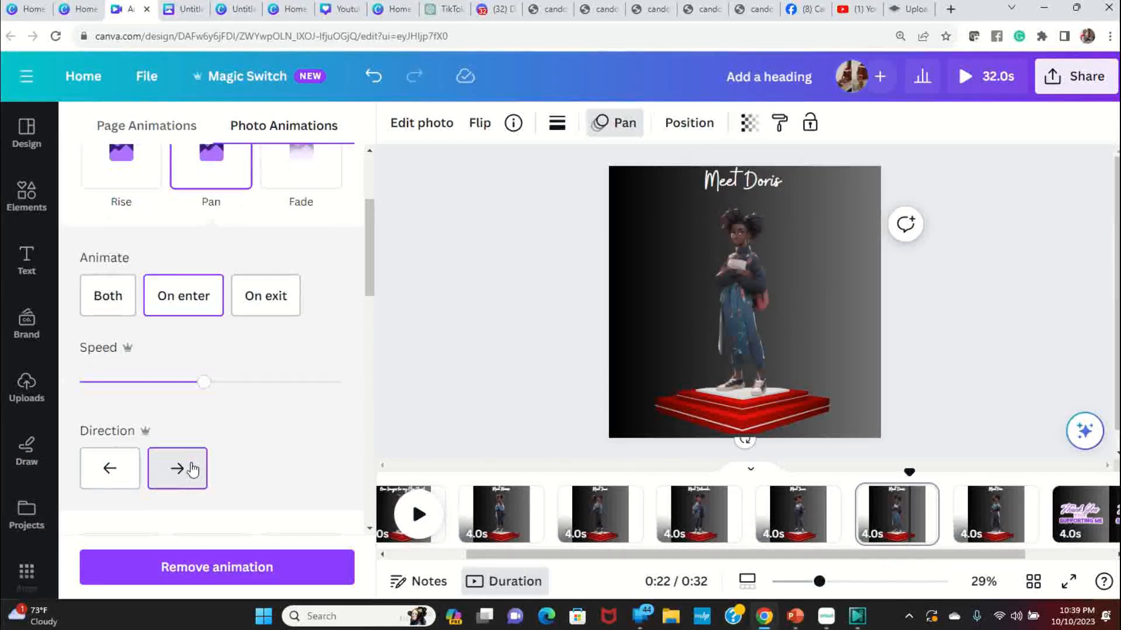
# - Apply the Baseline animation to page 6's character photo instead of Pan
pyautogui.scroll(-3, 184, 470)
pyautogui.scroll(-1, 210, 456)
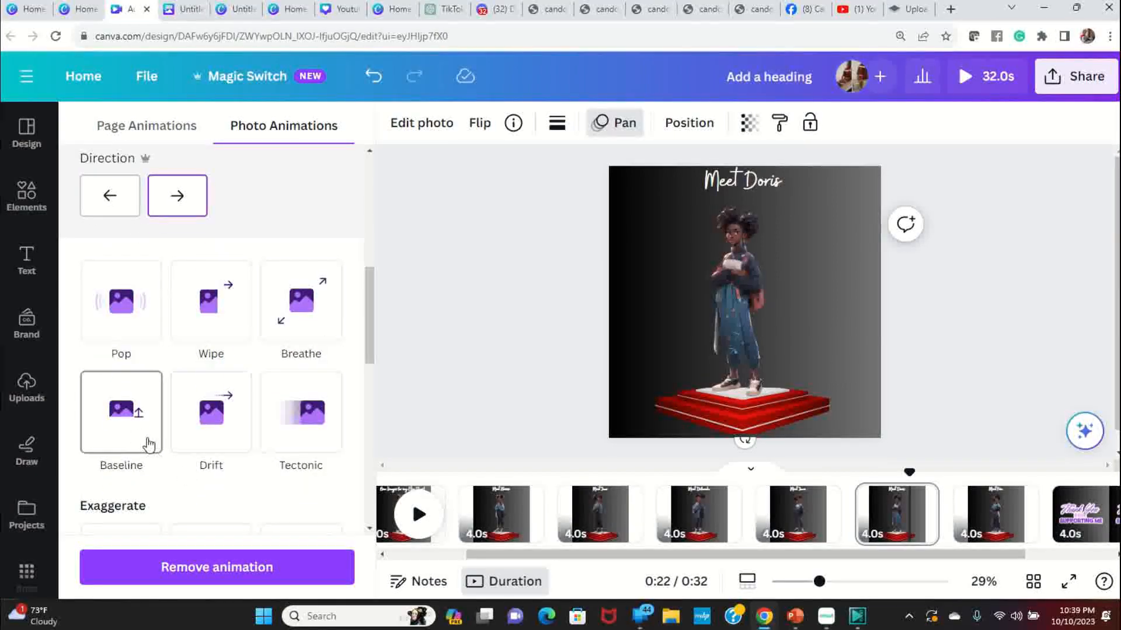
pyautogui.click(131, 432)
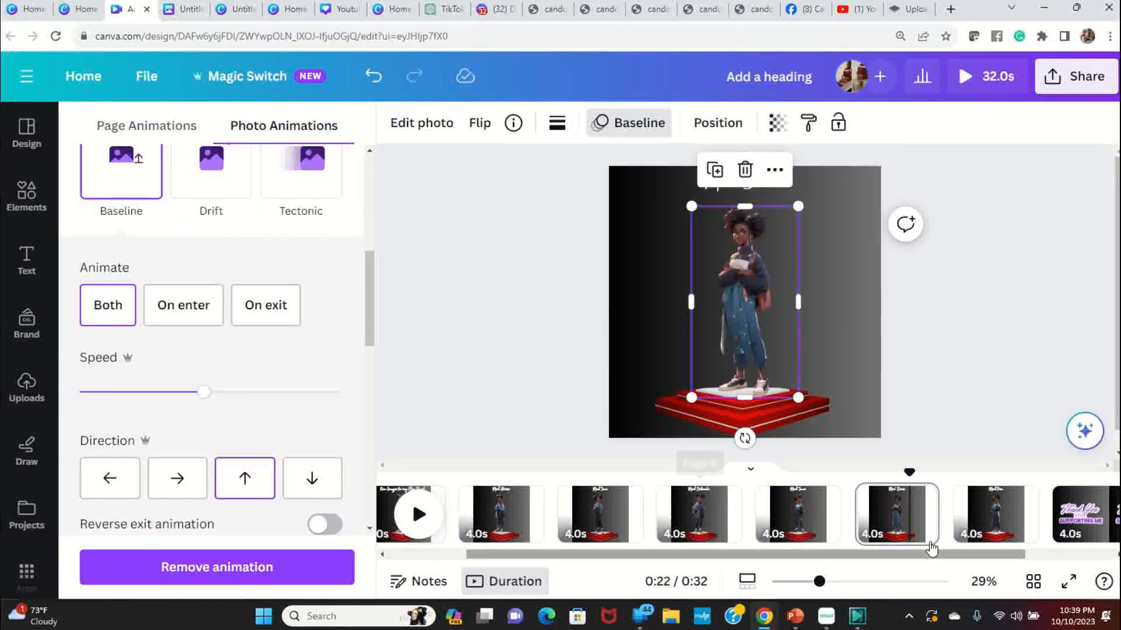
# - Try the Pan animation on page 7's character photo, animating on enter
pyautogui.click(999, 529)
pyautogui.moveTo(896, 553); pyautogui.dragTo(977, 552)
pyautogui.click(728, 314)
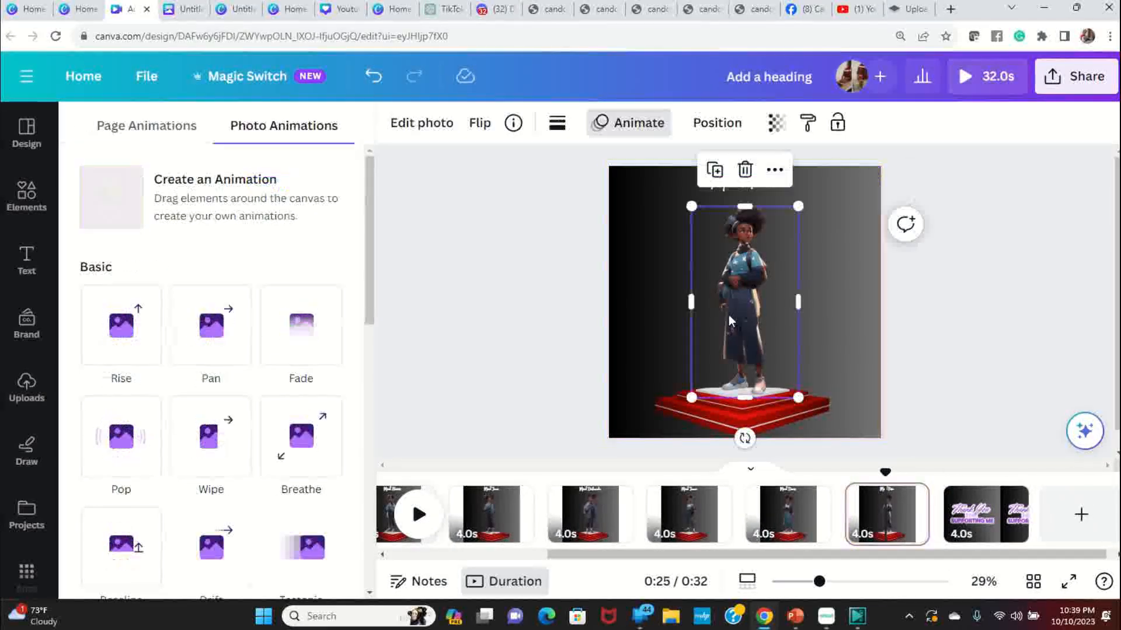
pyautogui.click(211, 327)
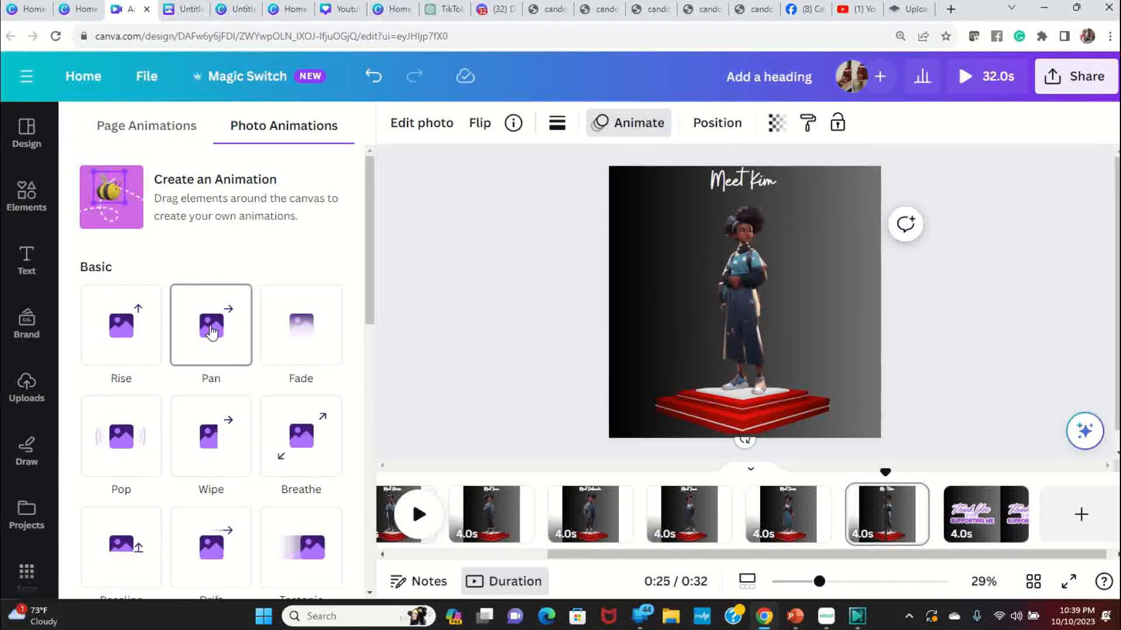
pyautogui.click(208, 312)
pyautogui.scroll(-2, 234, 457)
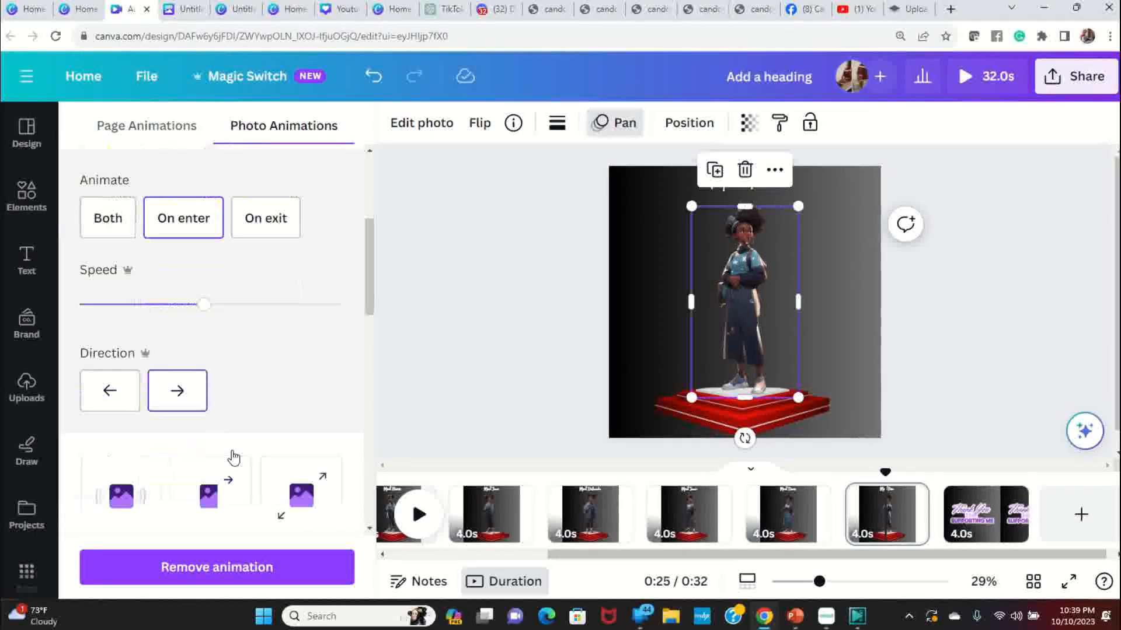
# - Apply the Wipe animation to page 7's character photo, animating on enter with the downward direction
pyautogui.scroll(-2, 233, 458)
pyautogui.click(210, 375)
pyautogui.click(191, 318)
pyautogui.scroll(-1, 261, 453)
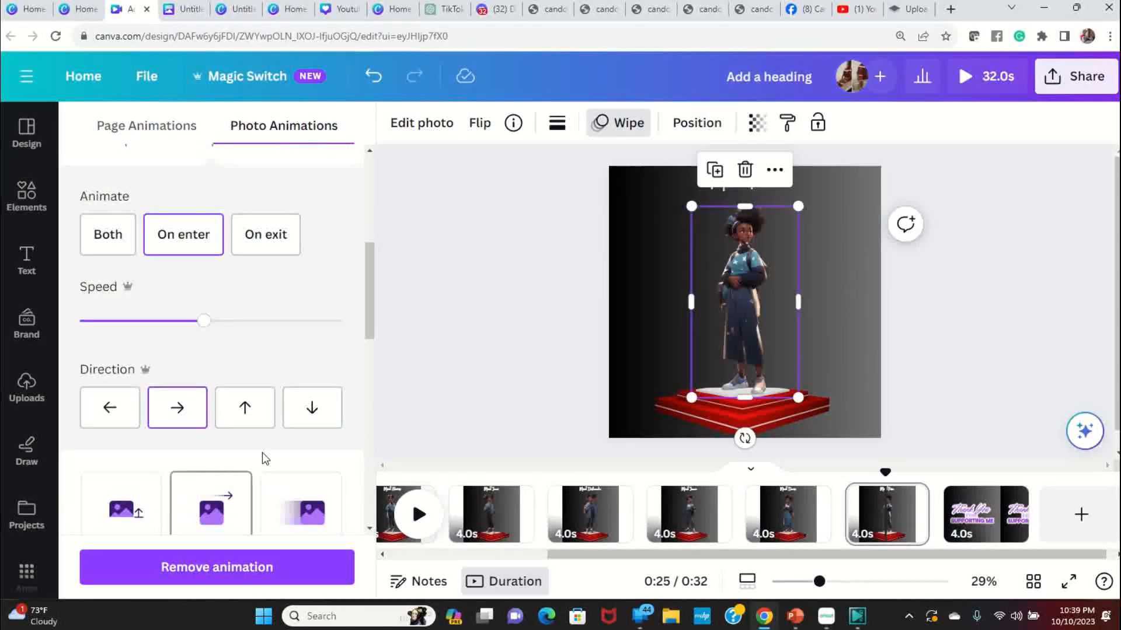
pyautogui.click(311, 411)
pyautogui.scroll(-2, 313, 430)
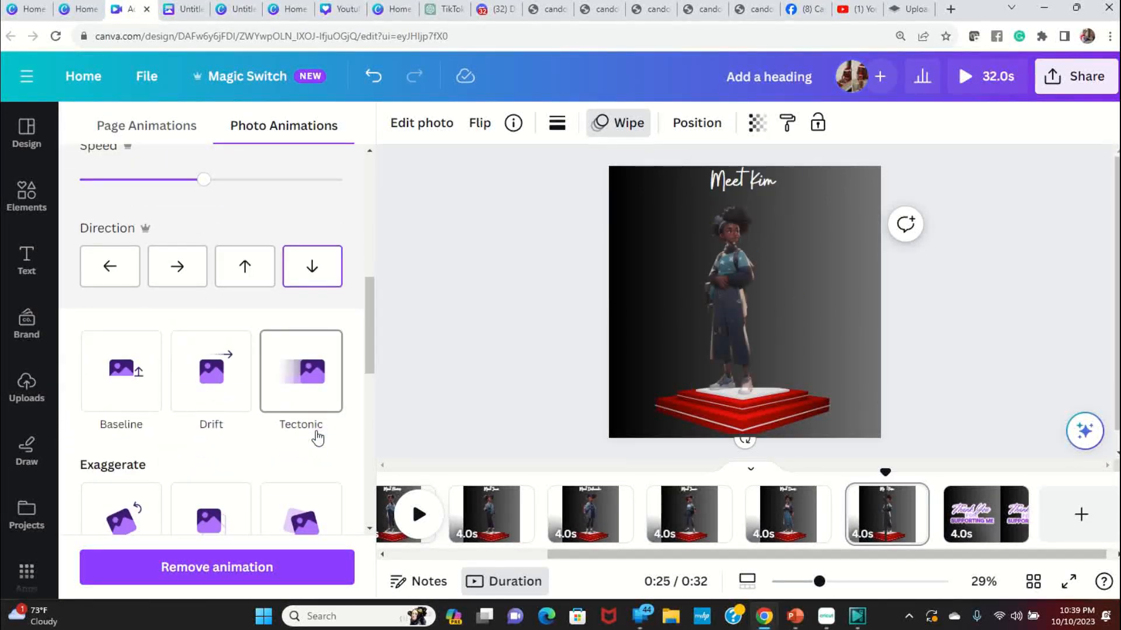
pyautogui.scroll(-6, 317, 438)
pyautogui.scroll(8, 317, 438)
pyautogui.scroll(5, 316, 438)
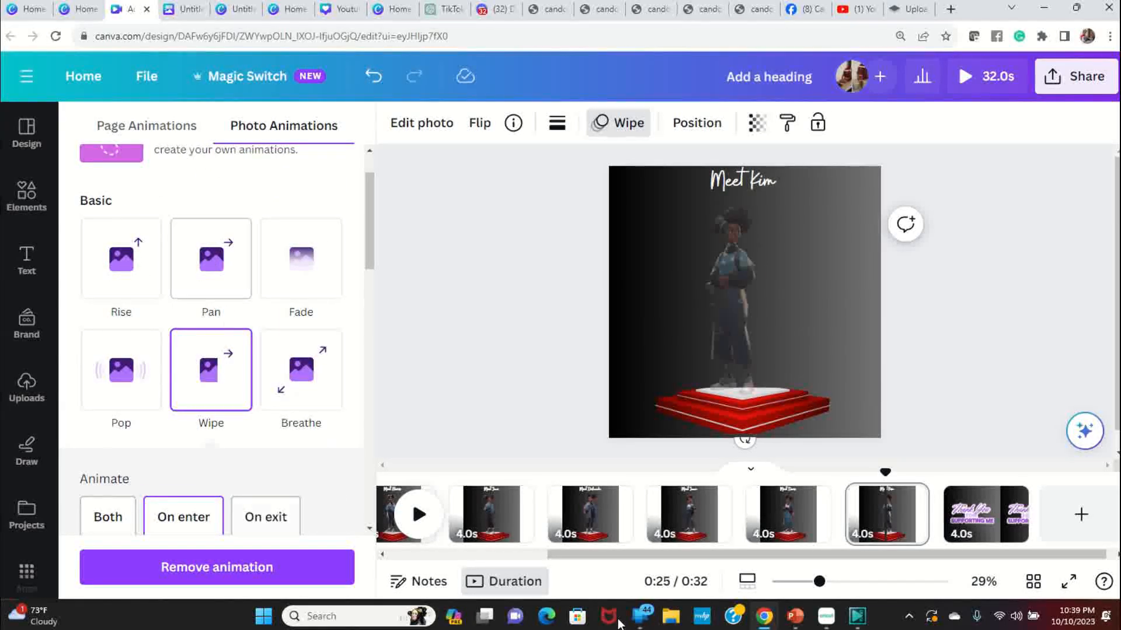
# - Preview the whole video in full screen starting from page 1, and return to the editor
pyautogui.moveTo(812, 558); pyautogui.dragTo(601, 581)
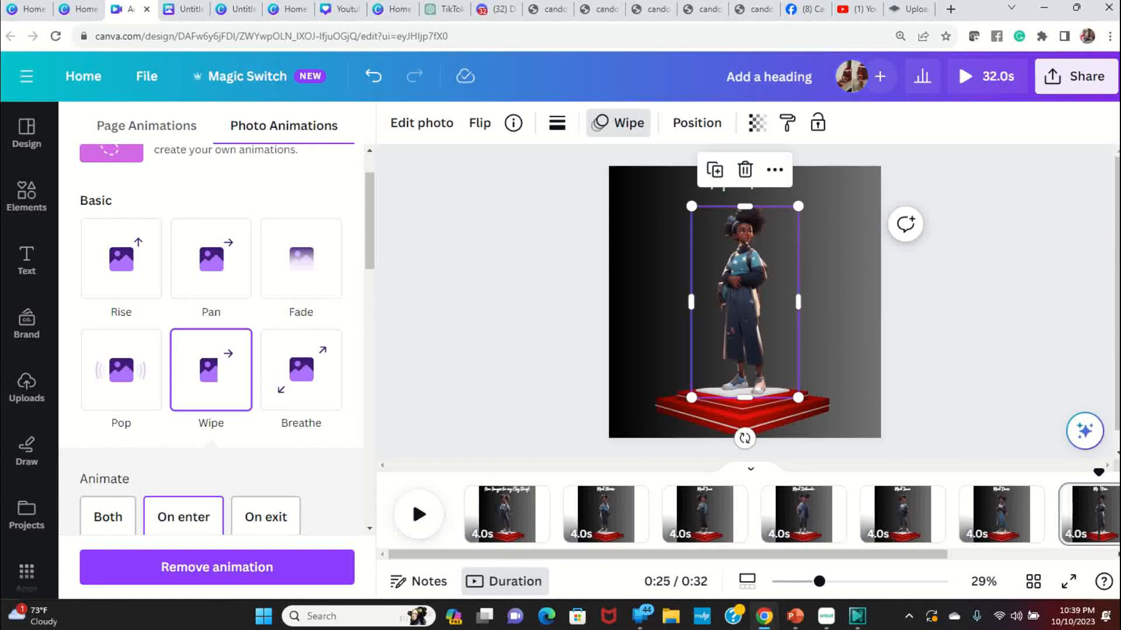
pyautogui.moveTo(558, 512)
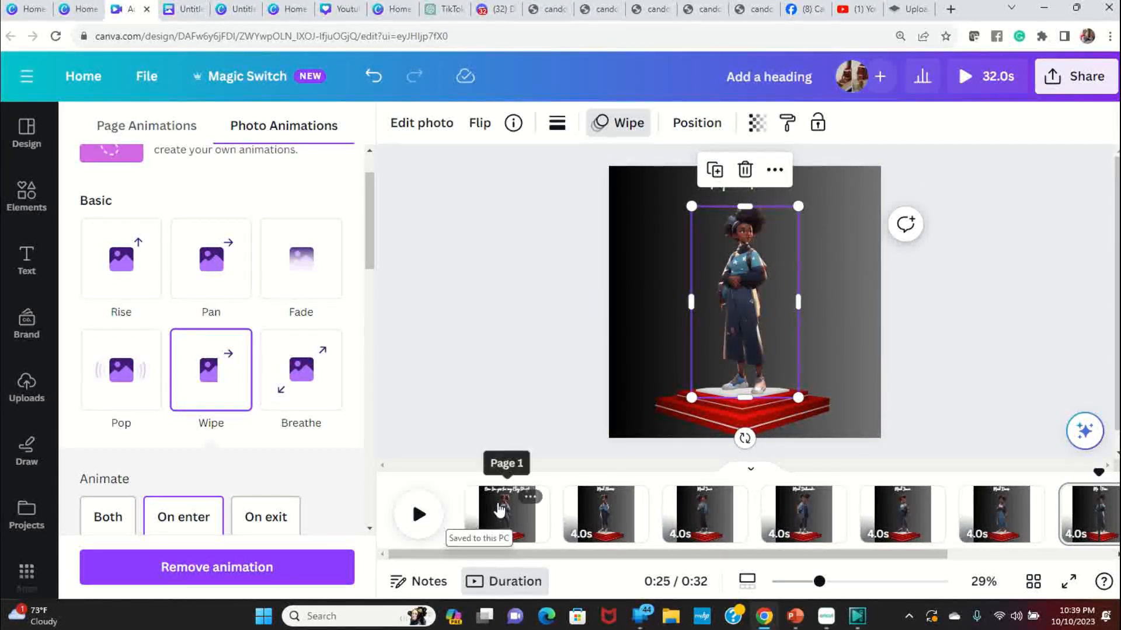
pyautogui.click(499, 510)
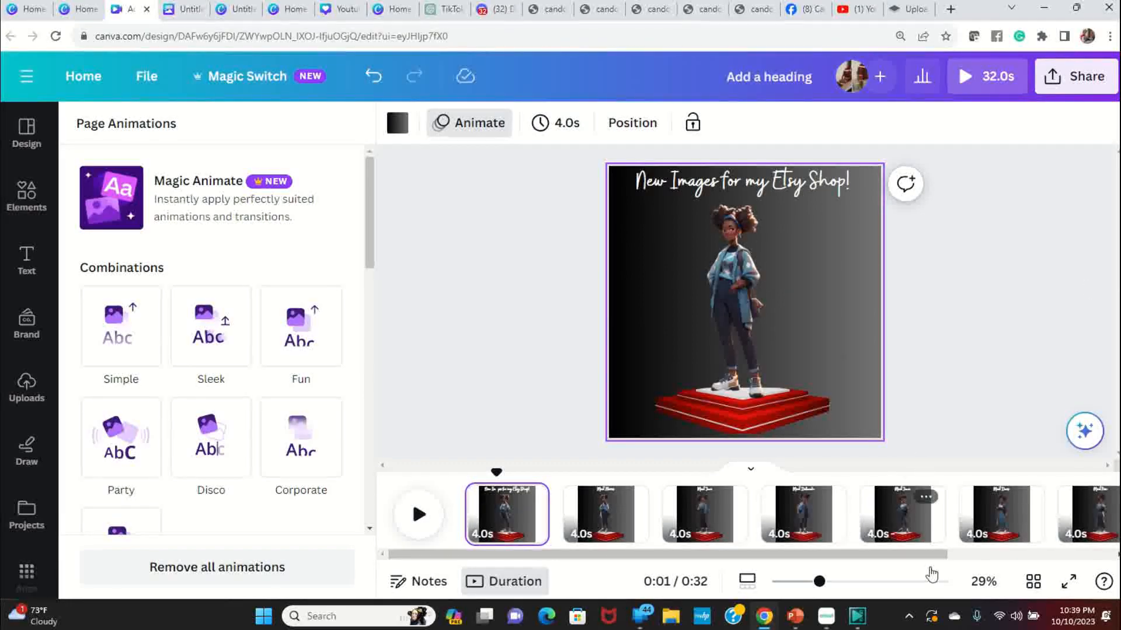
pyautogui.click(1070, 581)
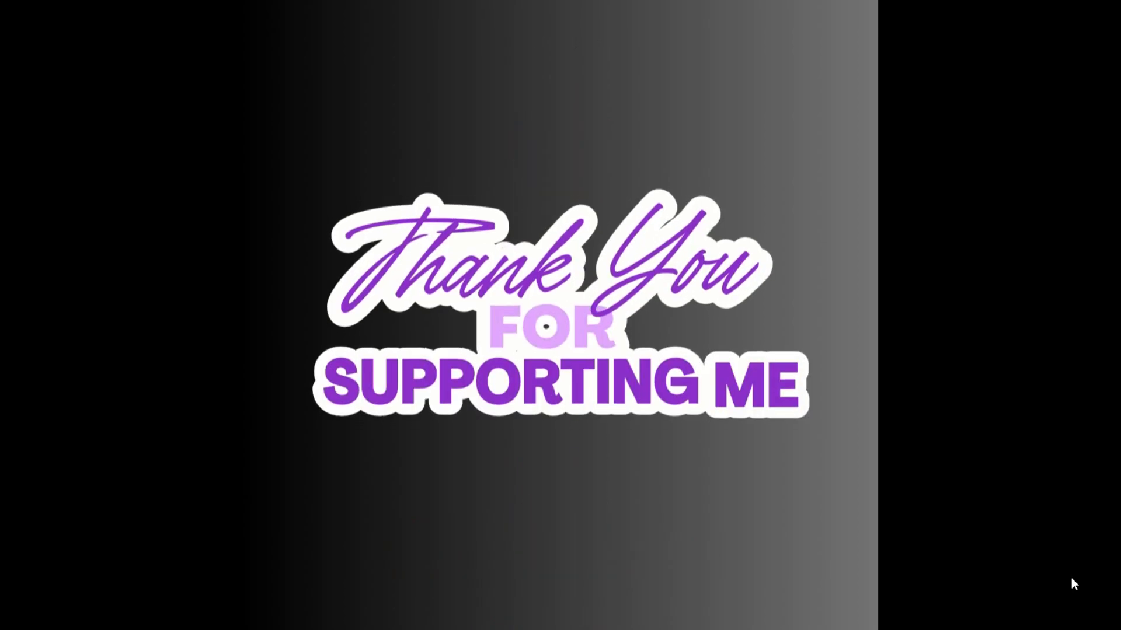
pyautogui.press('Escape')
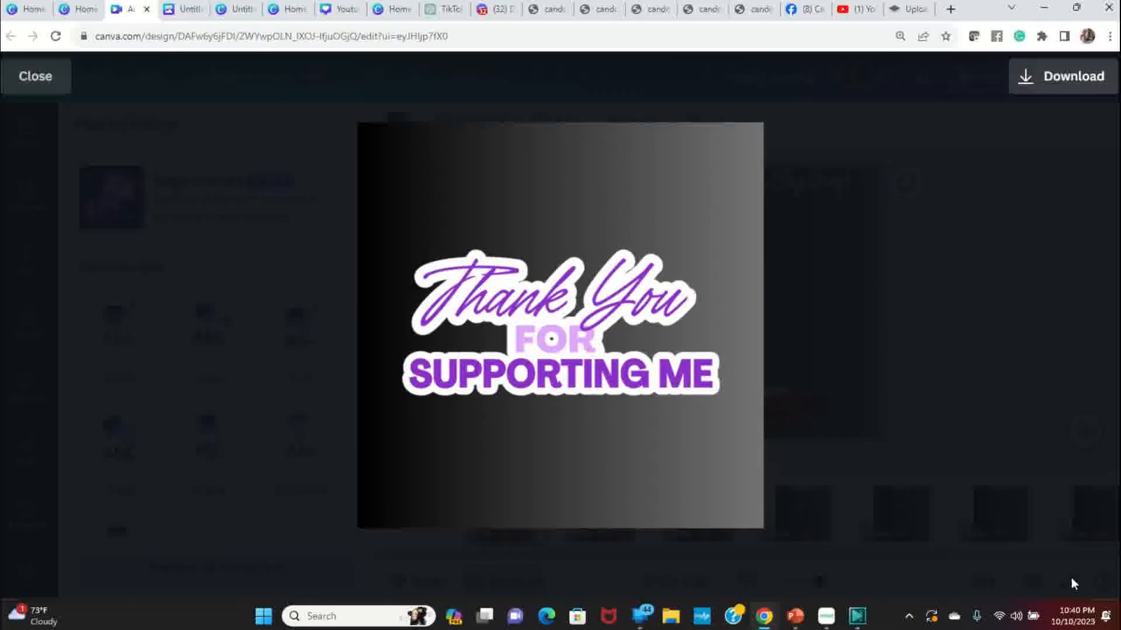
pyautogui.click(959, 277)
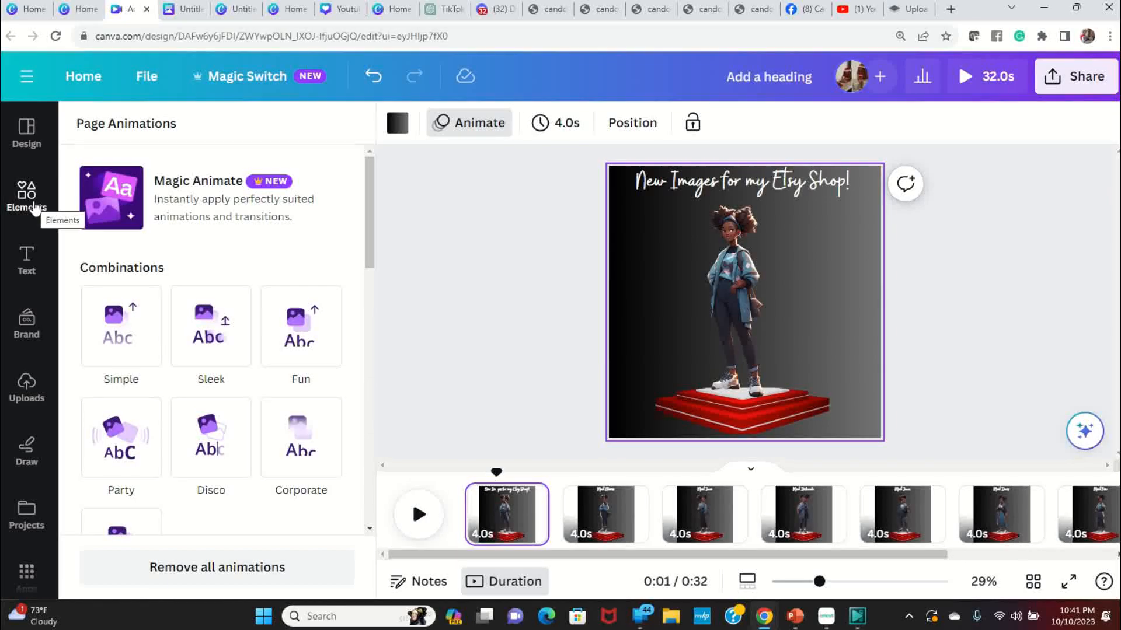
# - Search the available apps for "music" and view the details of the MelodyMuse app
pyautogui.scroll(-3, 25, 400)
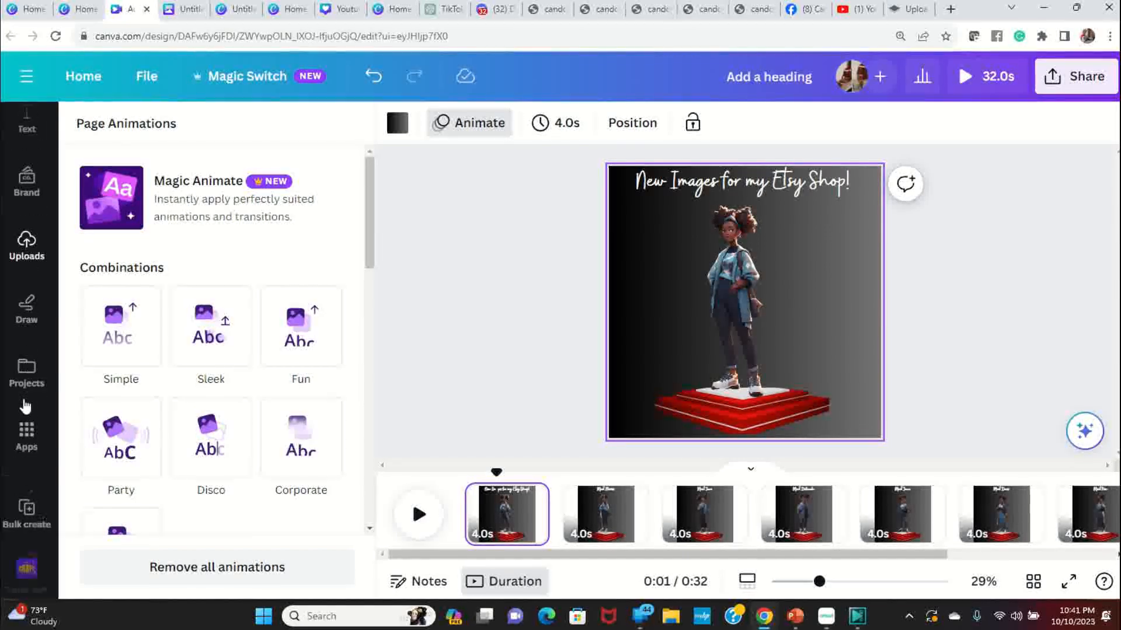
pyautogui.click(26, 420)
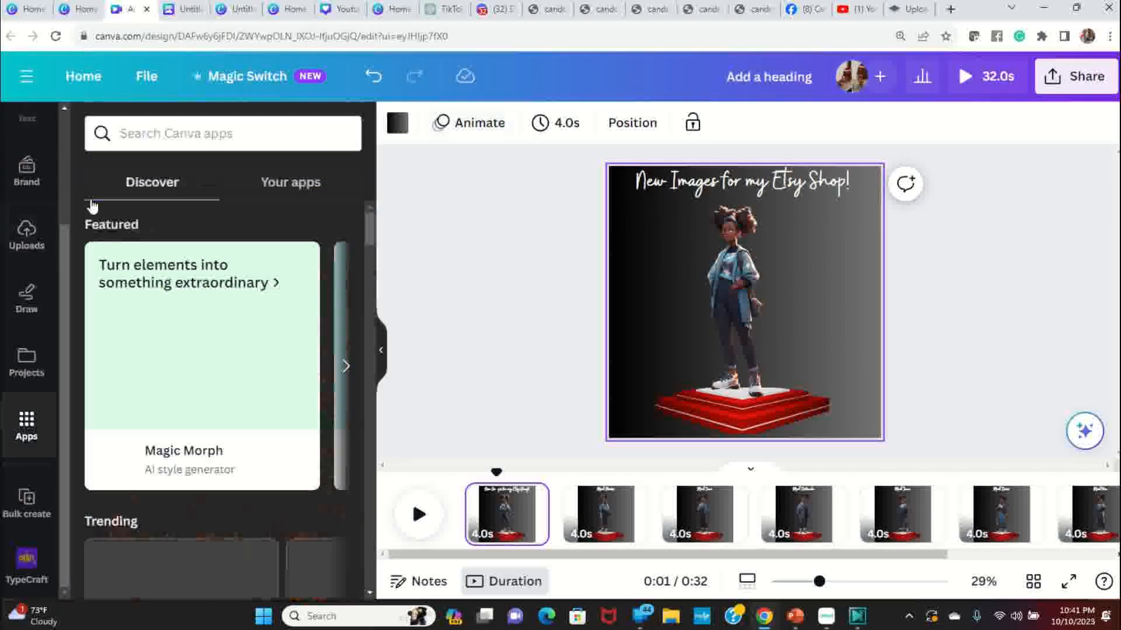
pyautogui.click(220, 134)
pyautogui.write('mus')
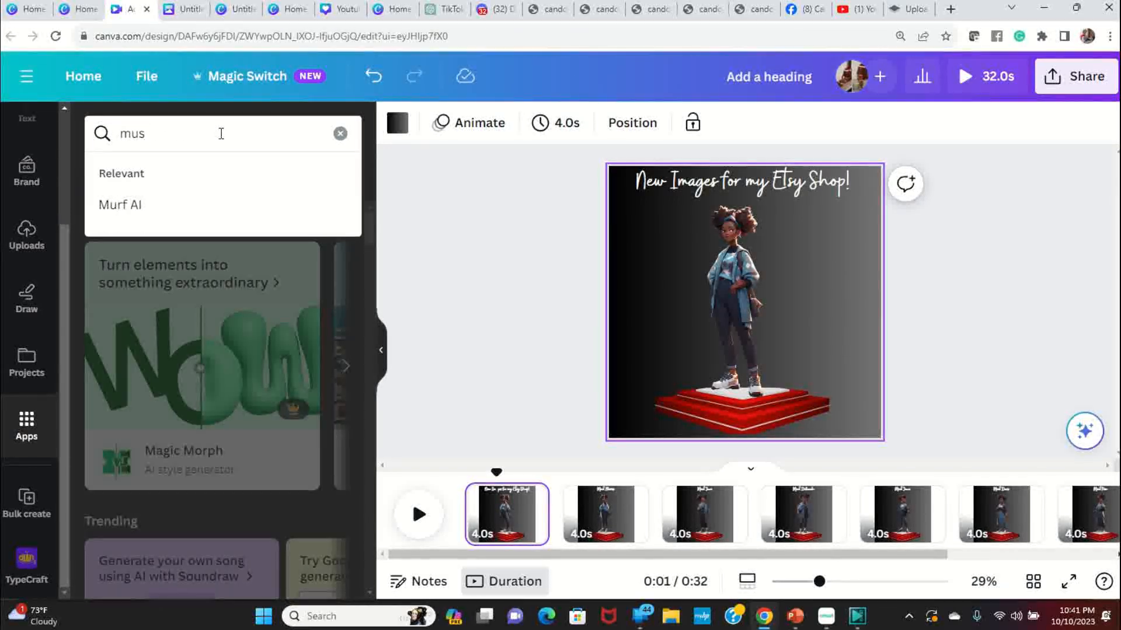
pyautogui.write('is')
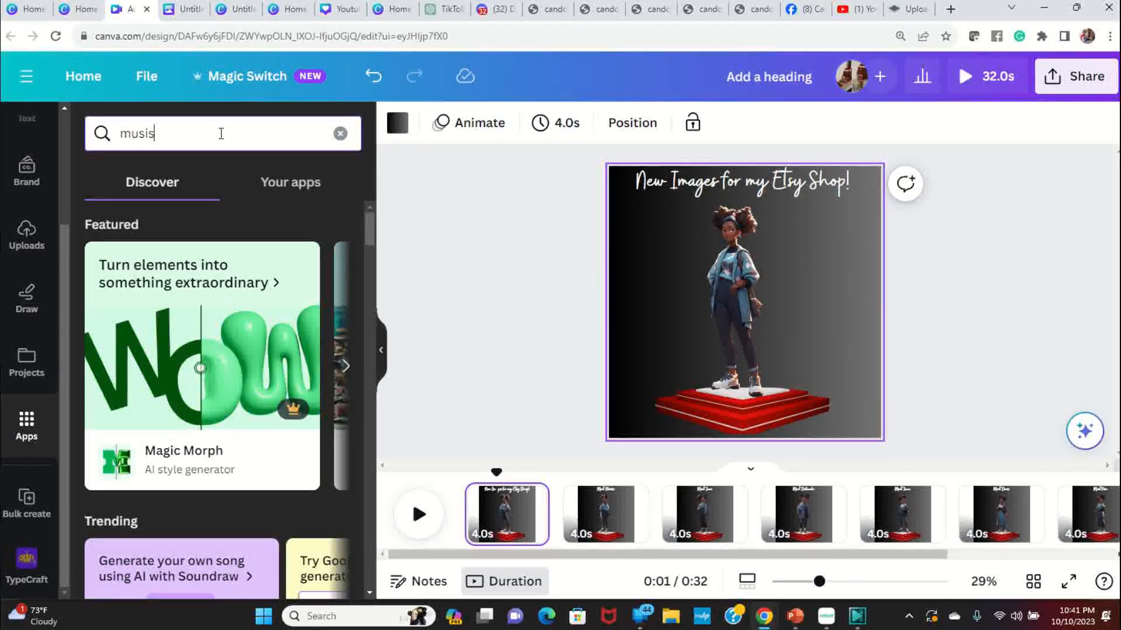
pyautogui.press('BackSpace')
pyautogui.write('c')
pyautogui.press('Return')
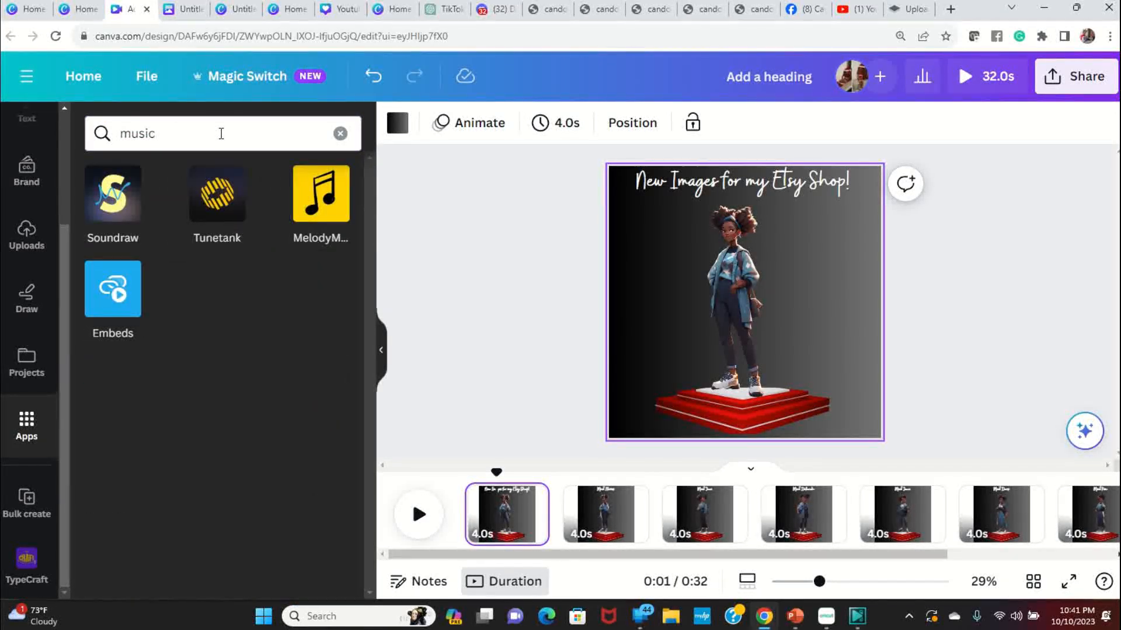
pyautogui.click(328, 197)
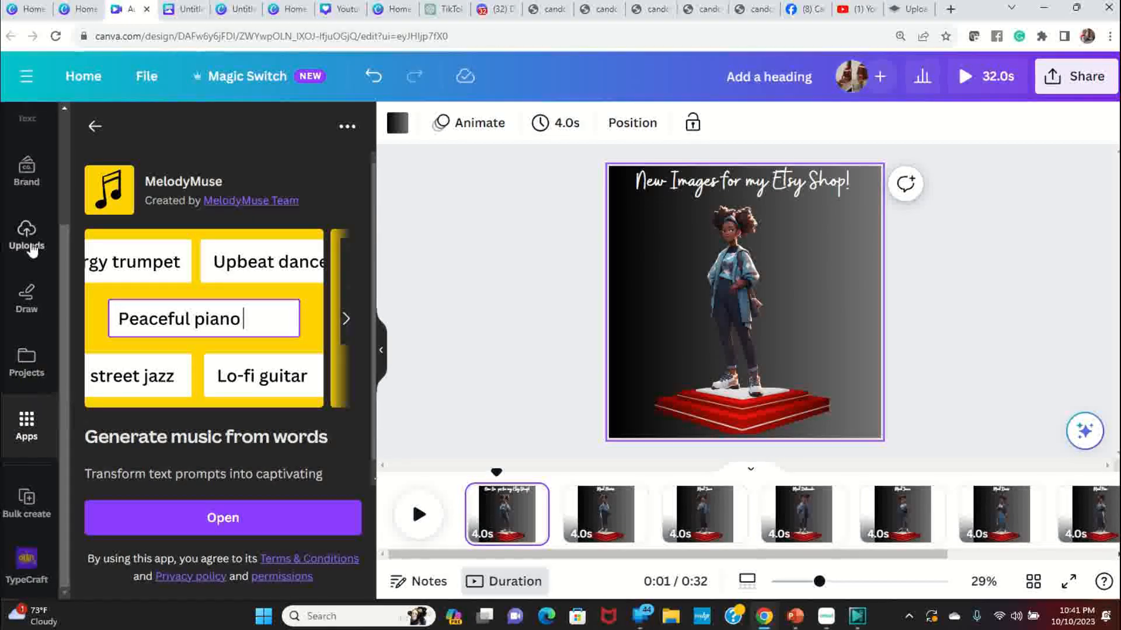
# - Replace the elements search with "music" and show only the audio results
pyautogui.scroll(3, 26, 386)
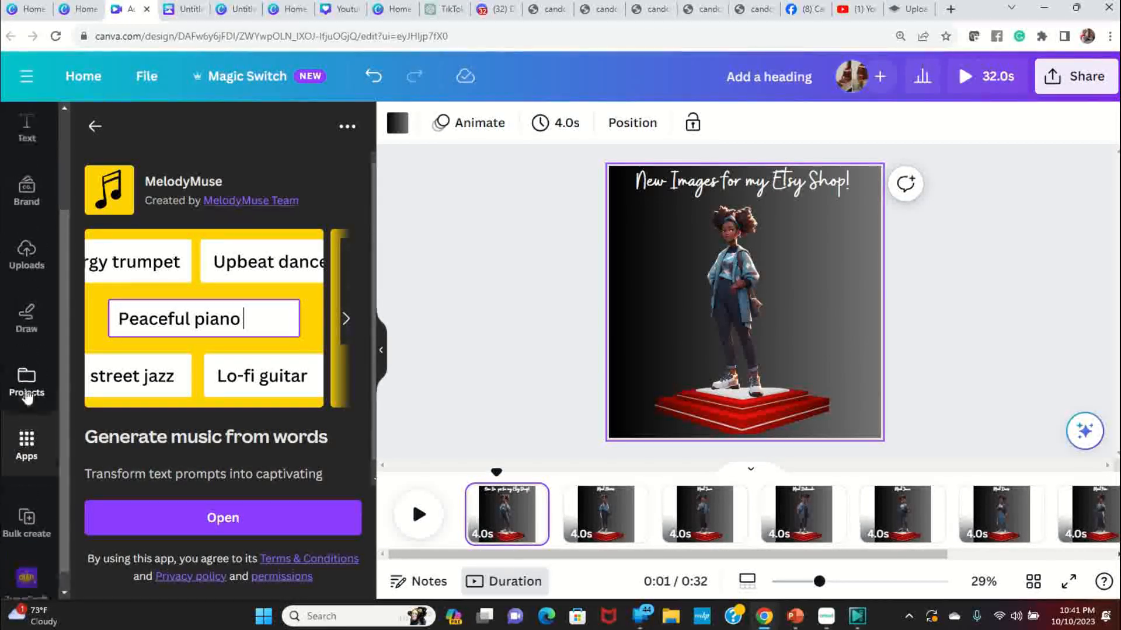
pyautogui.click(35, 183)
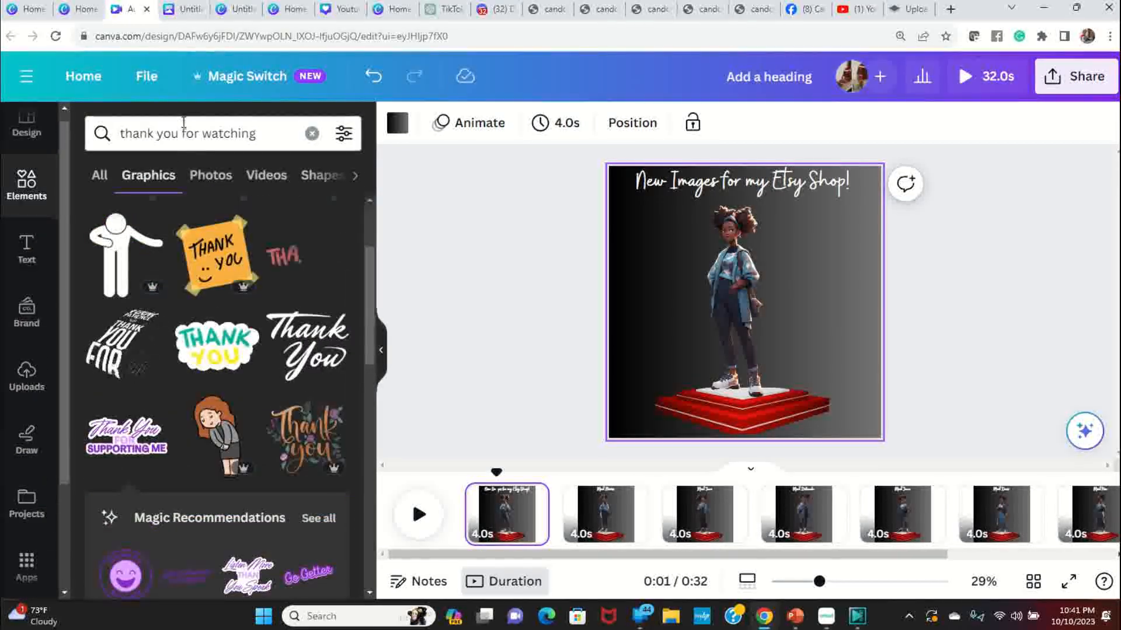
pyautogui.click(311, 134)
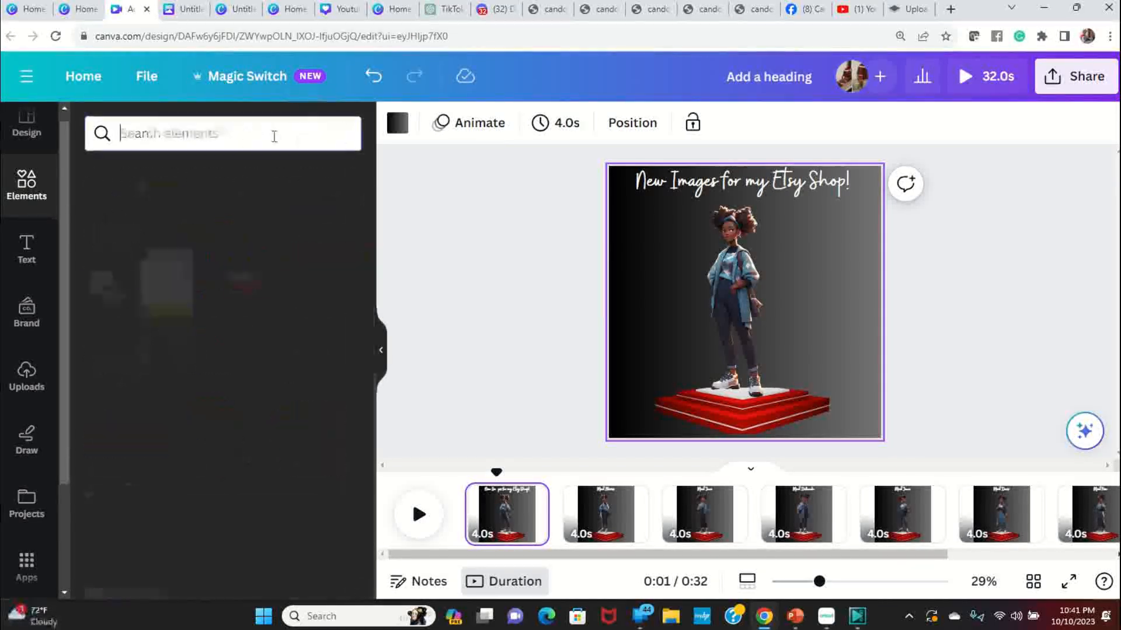
pyautogui.click(245, 136)
pyautogui.write('mus')
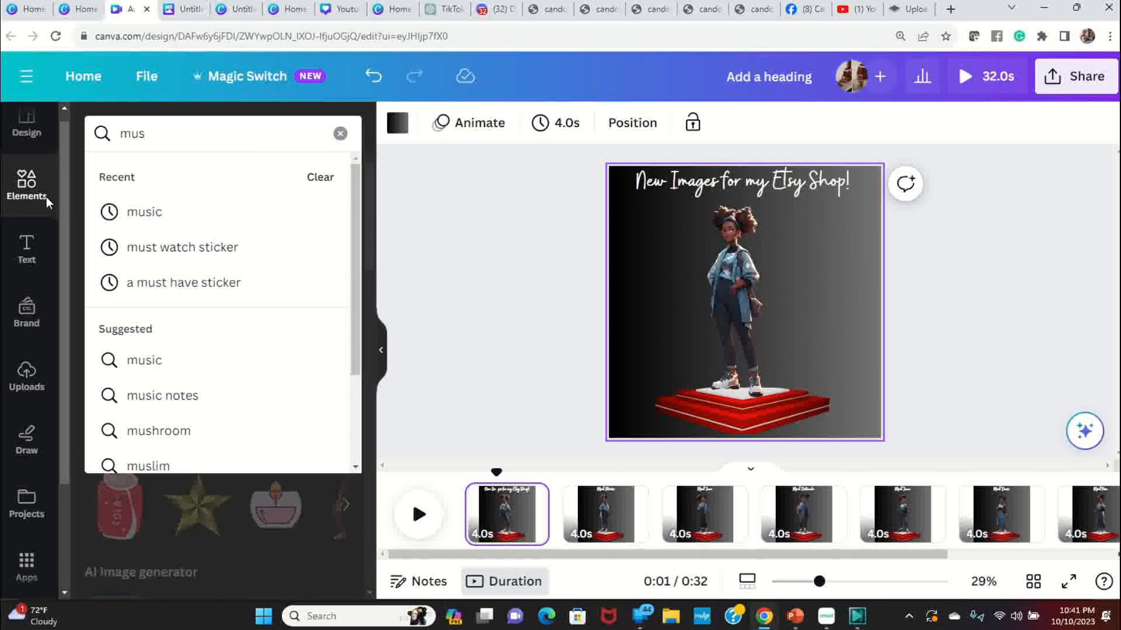
pyautogui.click(154, 214)
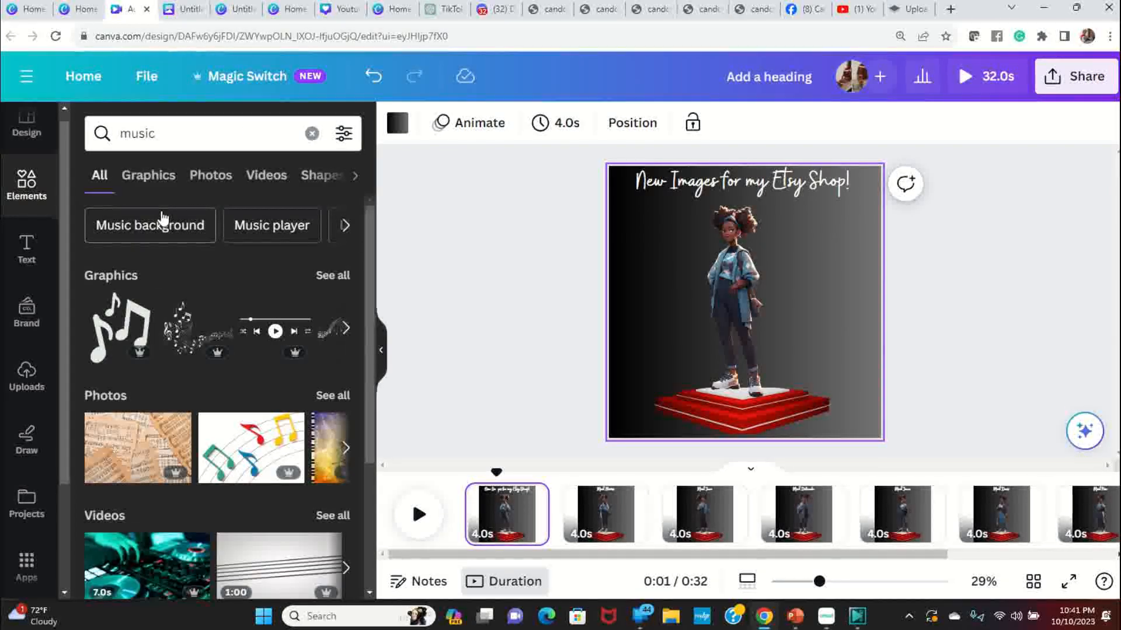
pyautogui.click(355, 177)
pyautogui.click(277, 176)
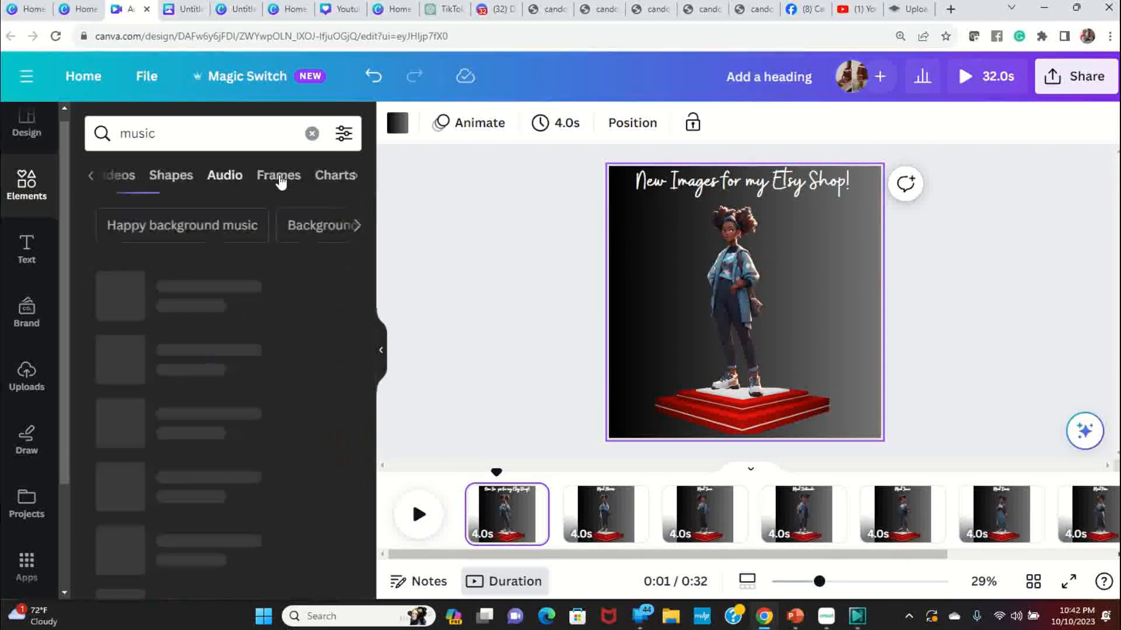
# - Browse the audio results and add the 0:31 track Happy Horror to the video
pyautogui.scroll(-1, 206, 302)
pyautogui.scroll(-12, 205, 301)
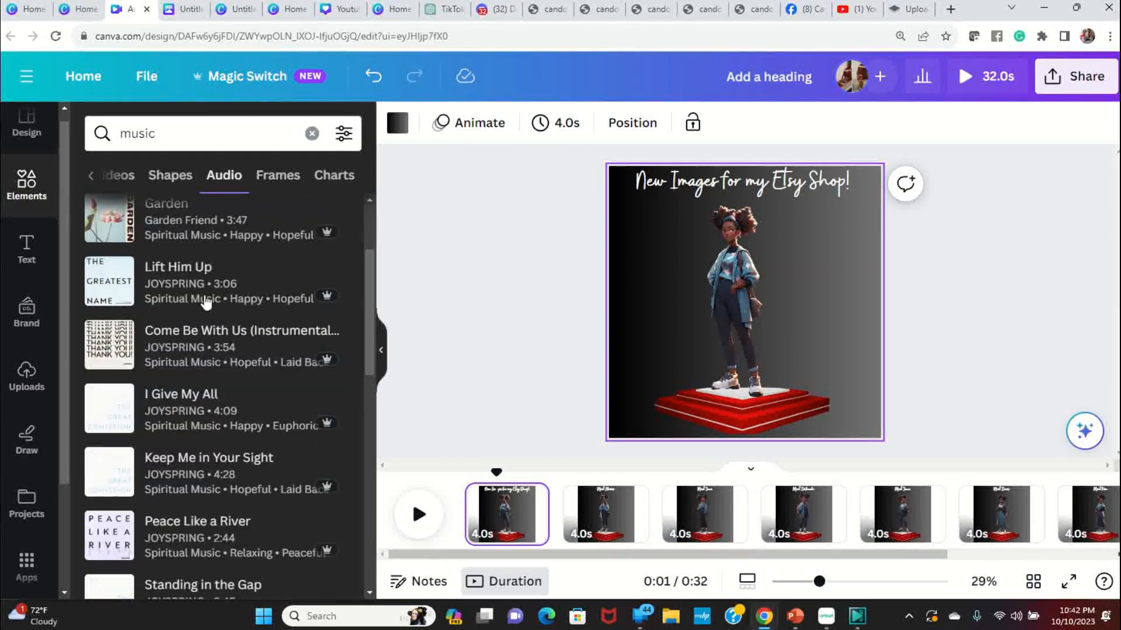
pyautogui.scroll(-3, 205, 302)
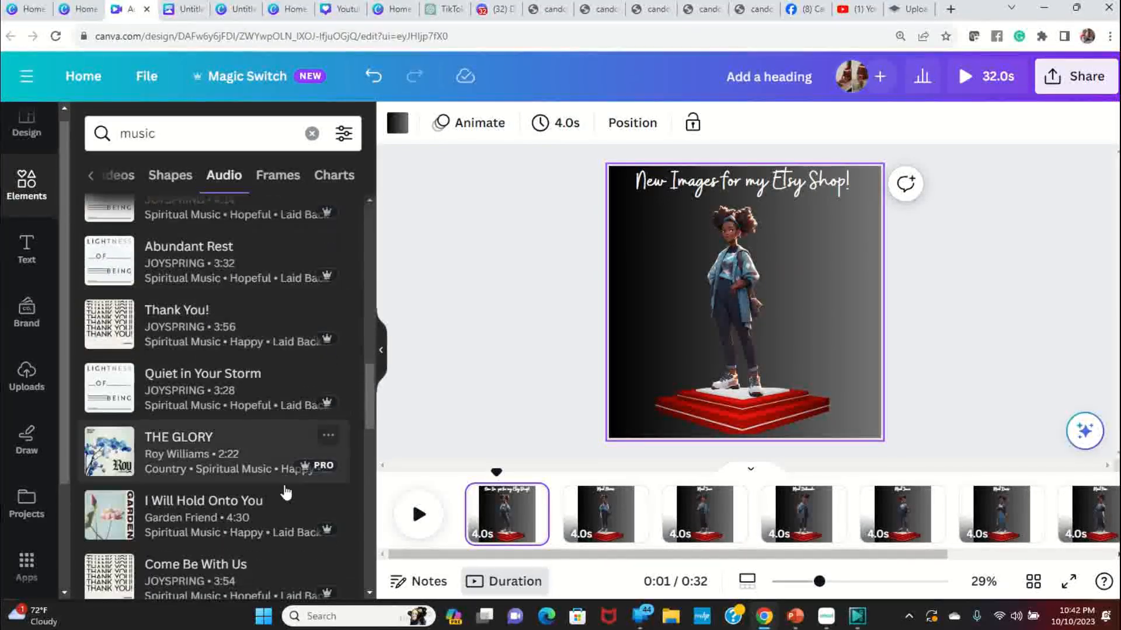
pyautogui.scroll(-12, 257, 459)
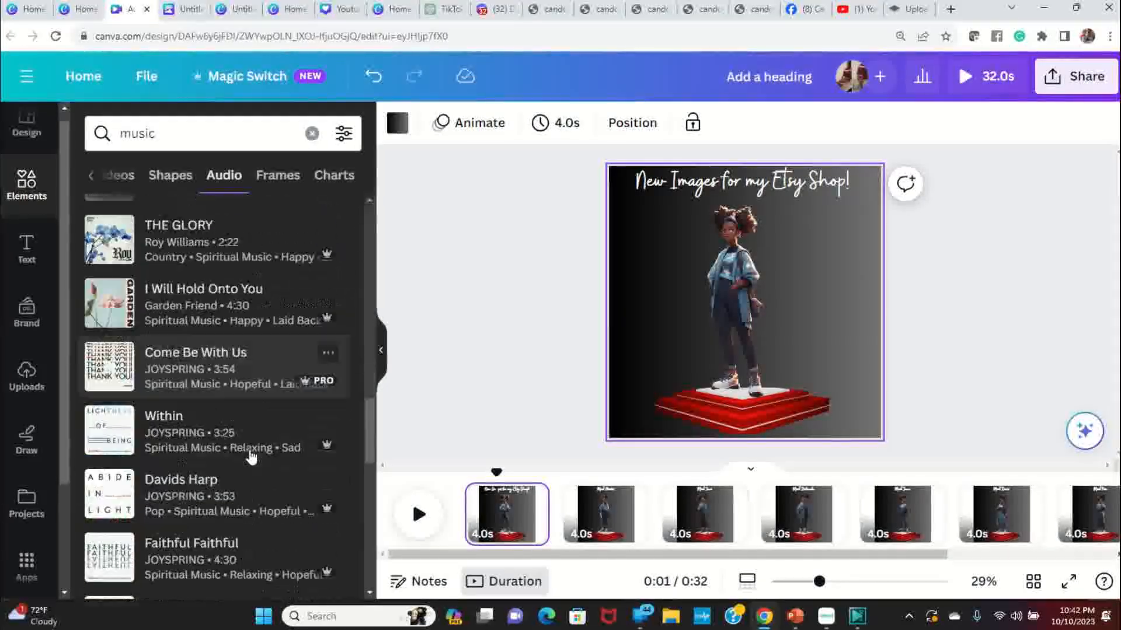
pyautogui.scroll(-2, 257, 458)
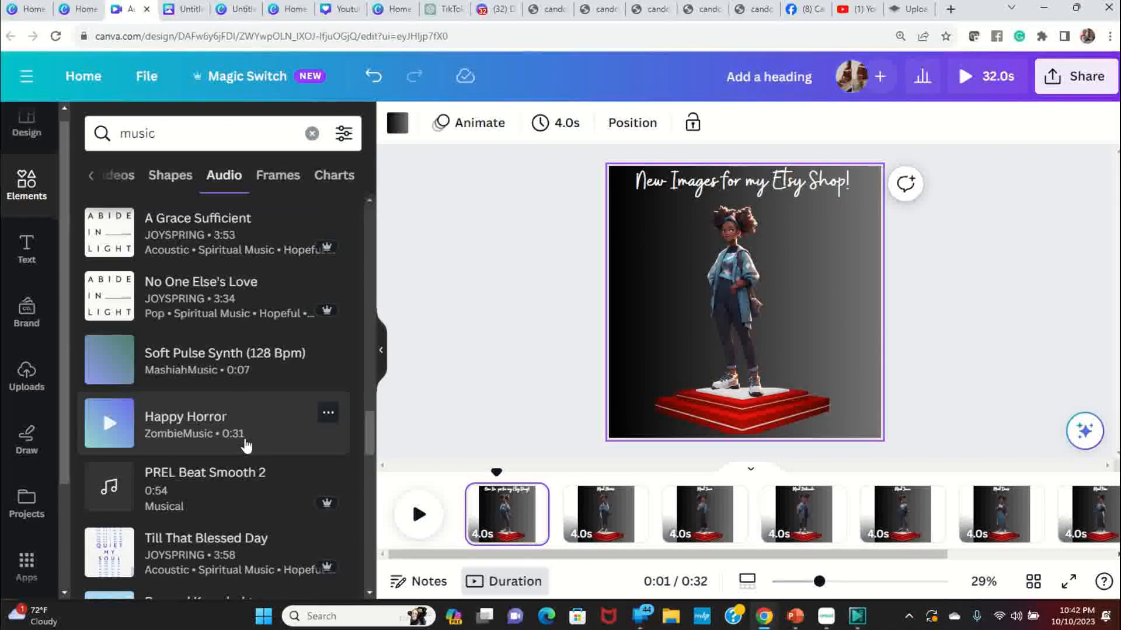
pyautogui.scroll(-1, 261, 430)
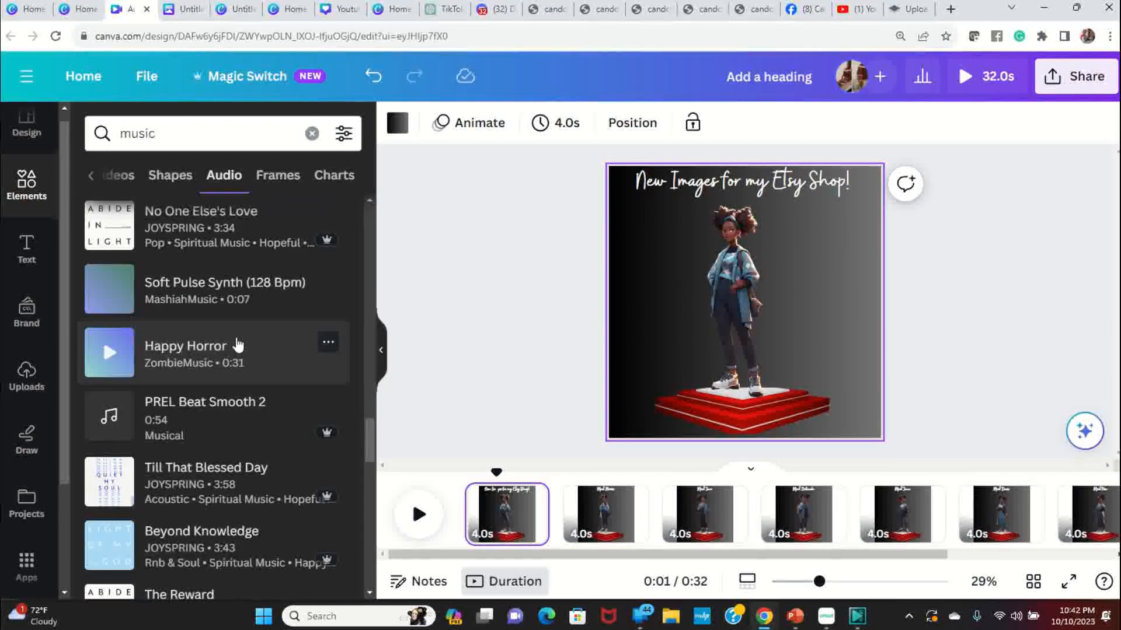
pyautogui.click(231, 358)
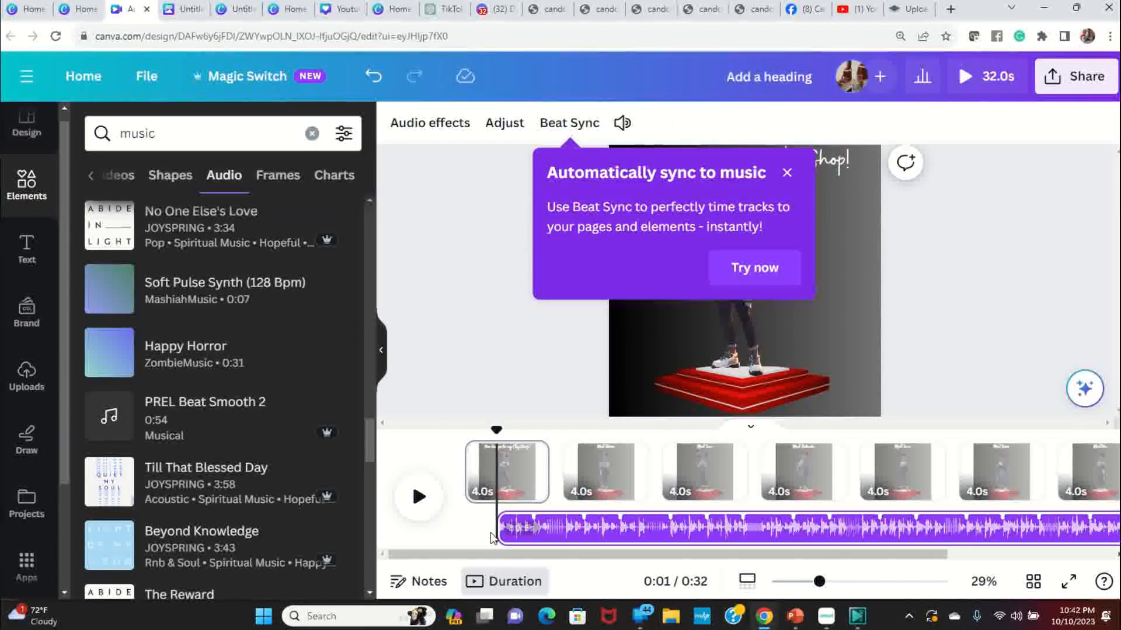
# - Extend the Happy Horror track toward the beginning of the video, up to its full 31.2 s
pyautogui.moveTo(496, 528); pyautogui.dragTo(465, 528)
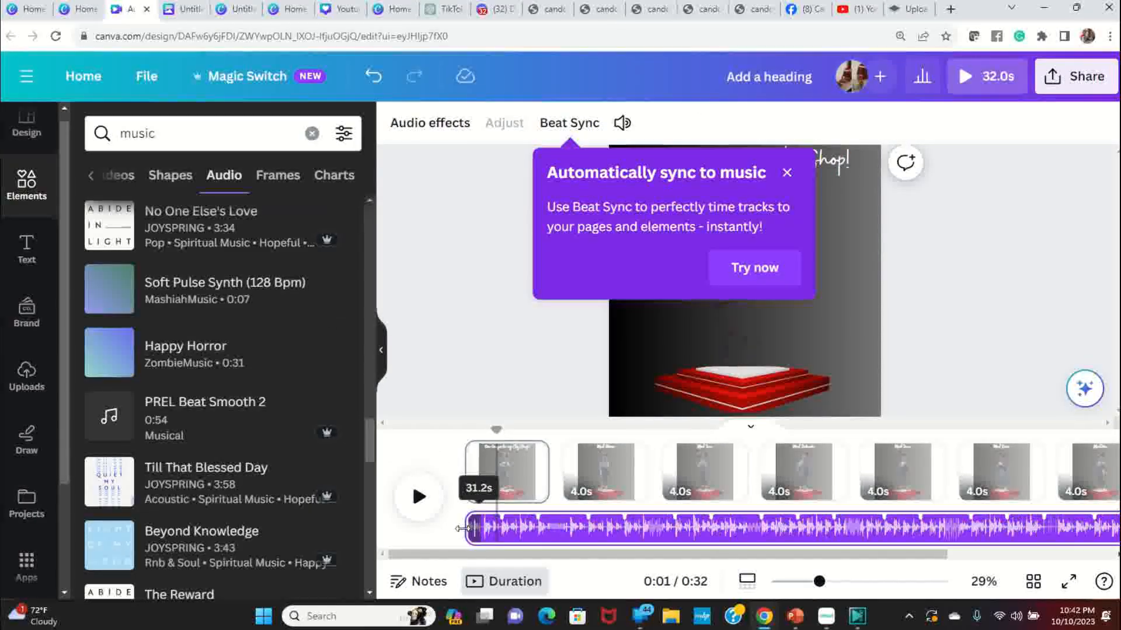
pyautogui.moveTo(712, 556); pyautogui.dragTo(782, 560)
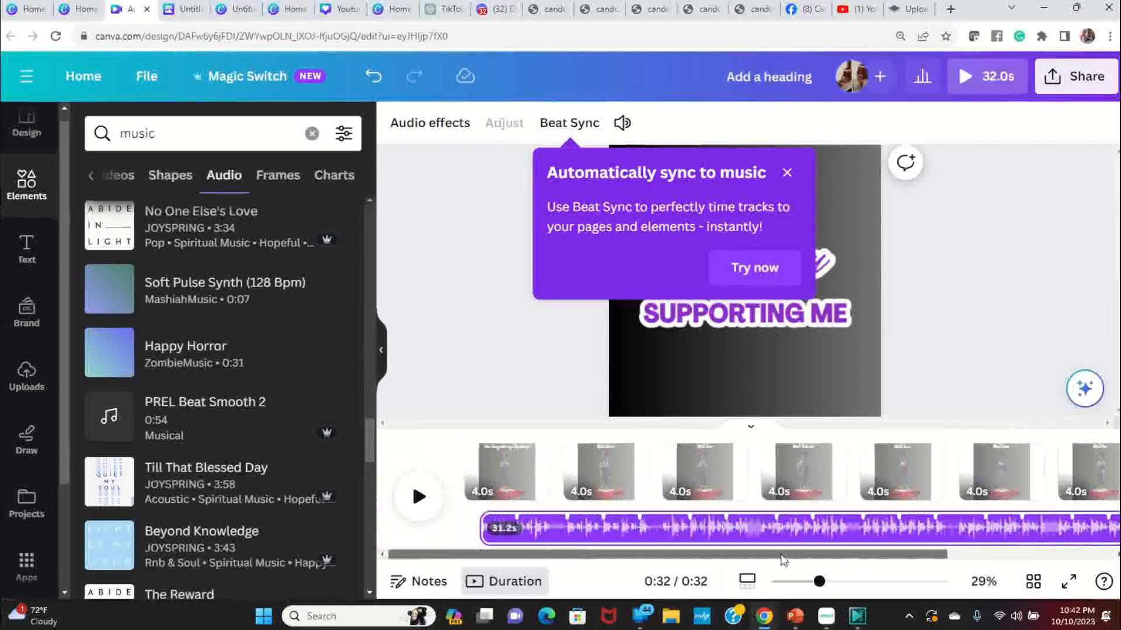
pyautogui.click(480, 526)
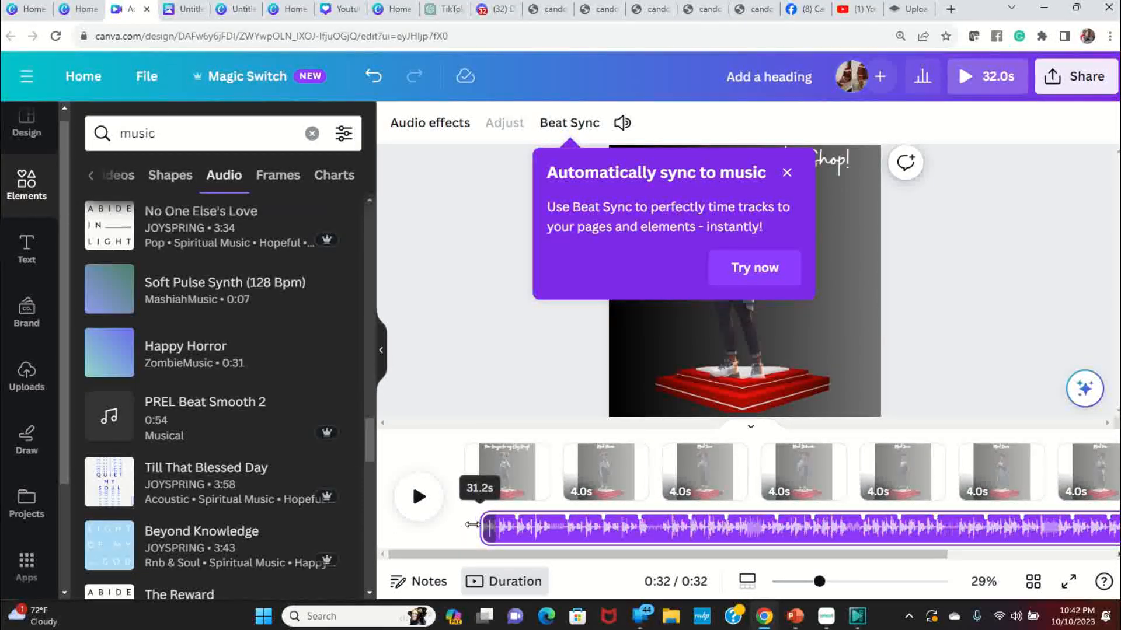
pyautogui.click(995, 299)
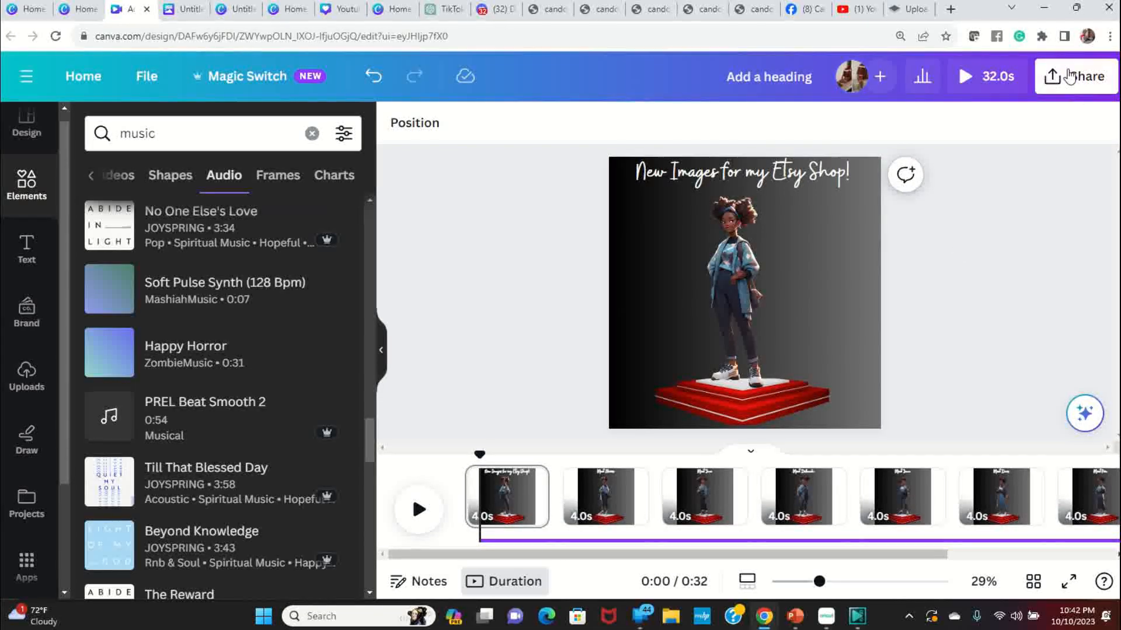
# - Preview the video with the Happy Horror track in full screen, and return to the editor
pyautogui.click(1069, 582)
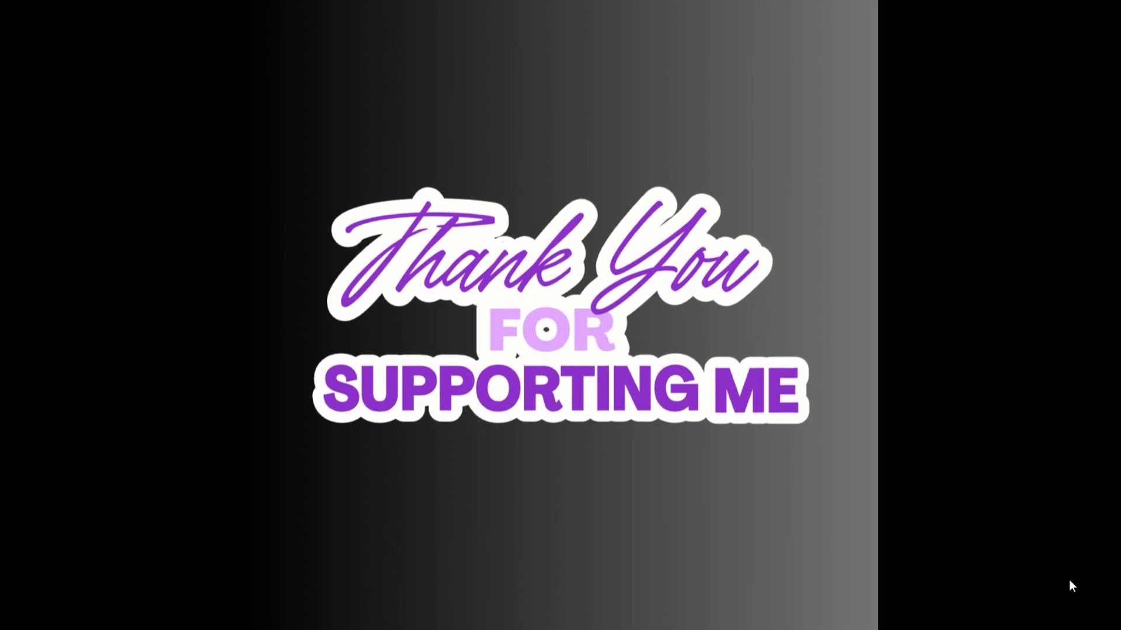
pyautogui.press('Escape')
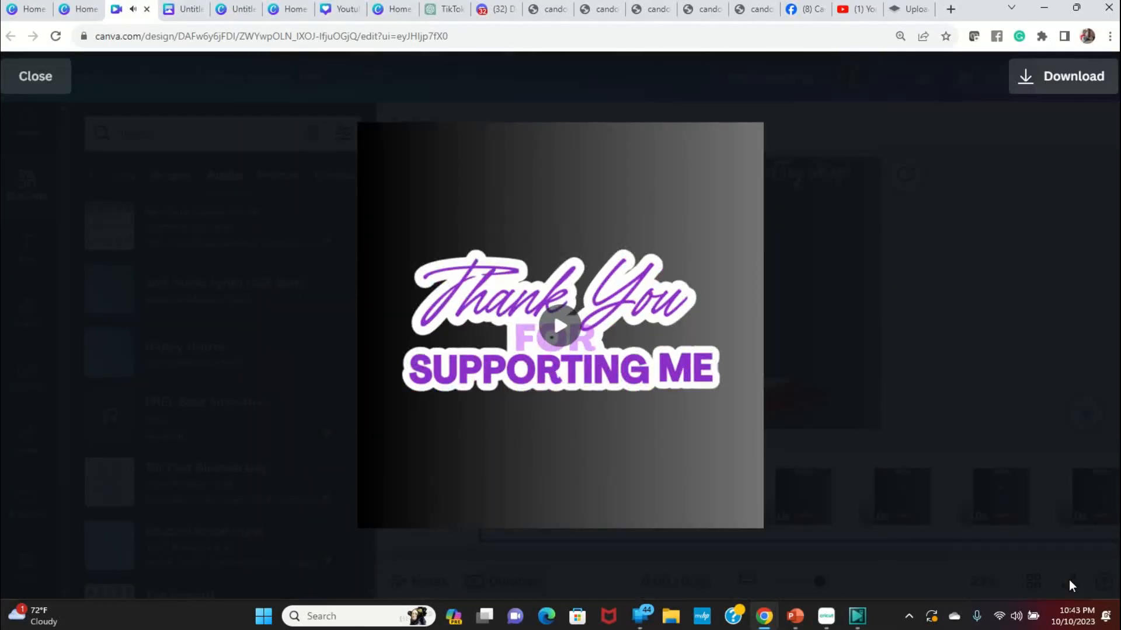
pyautogui.press('Escape')
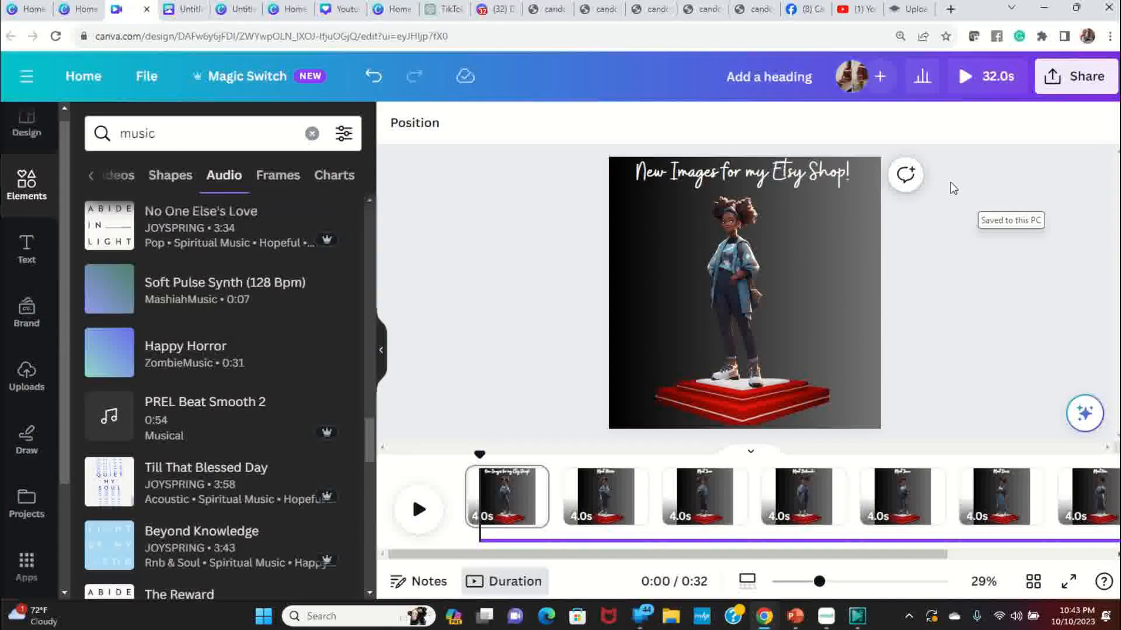
# - Trim the start of the Happy Horror track so that 17.8 s remain, beginning at 0:14 on page 4
pyautogui.scroll(-1, 689, 445)
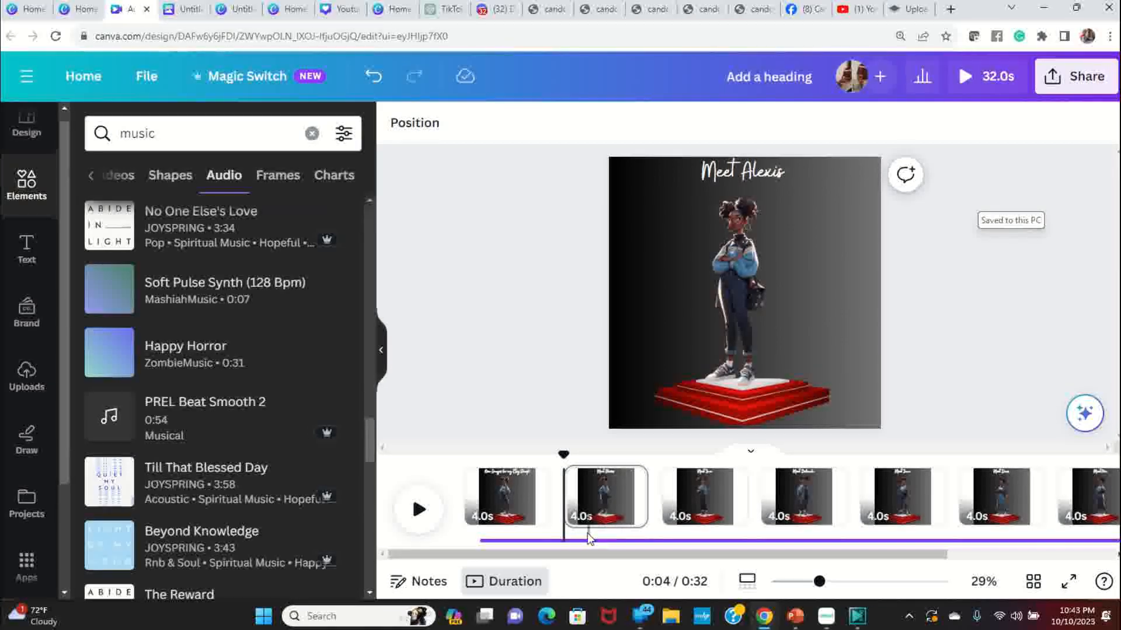
pyautogui.click(683, 541)
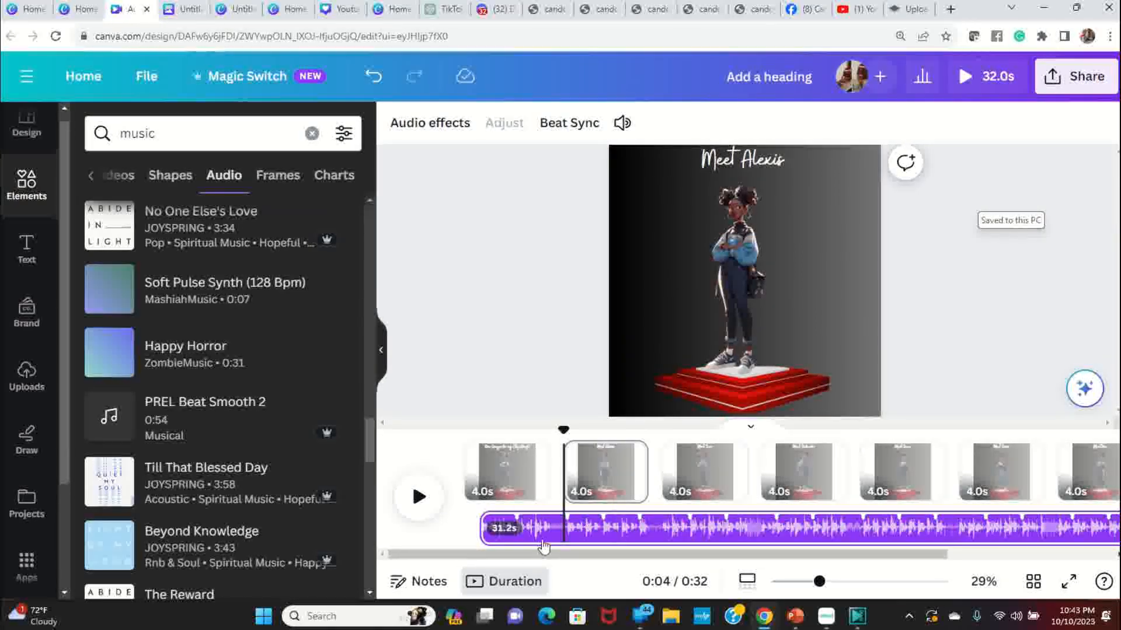
pyautogui.moveTo(481, 531); pyautogui.dragTo(807, 531)
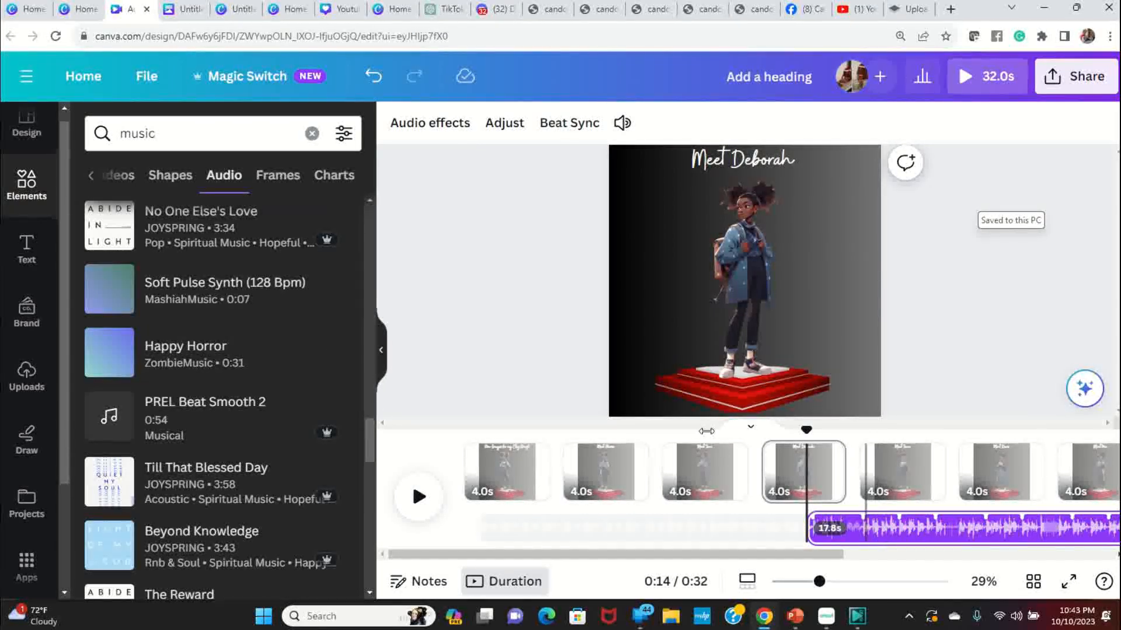
# - Add a second copy of Happy Horror at the start of the video and trim the original to begin where the copy ends
pyautogui.click(237, 363)
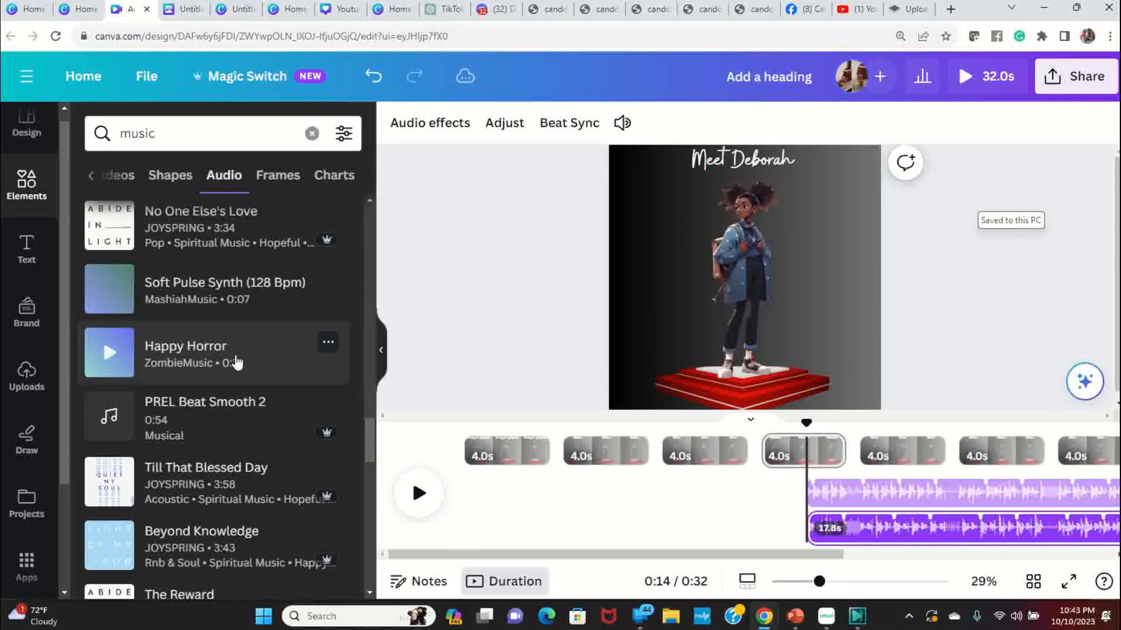
pyautogui.moveTo(952, 496); pyautogui.dragTo(555, 493)
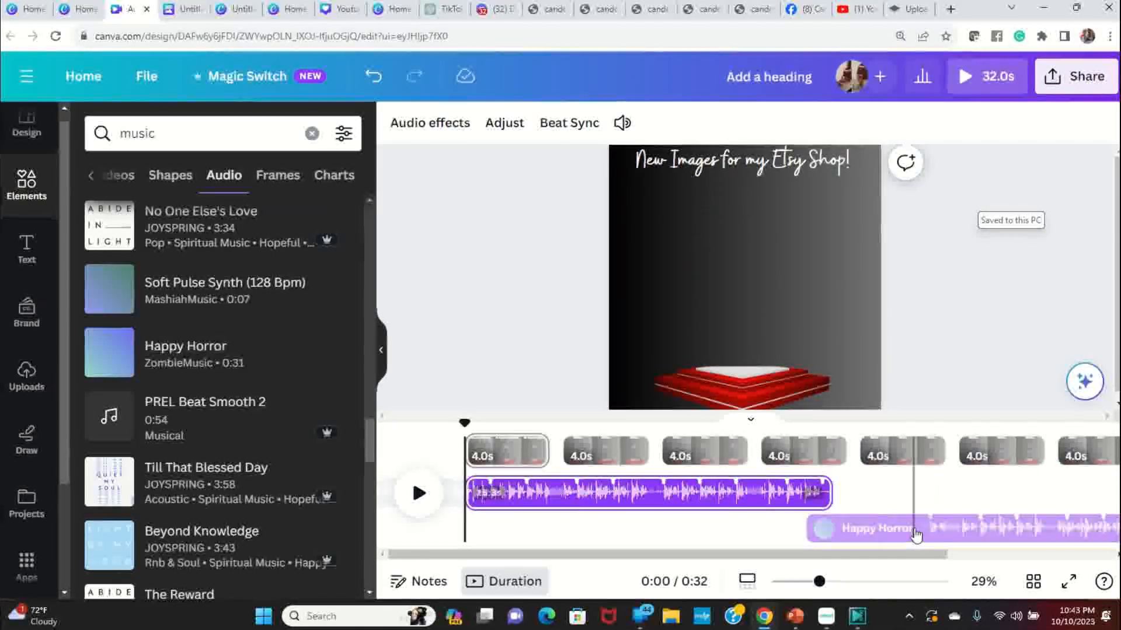
pyautogui.click(864, 528)
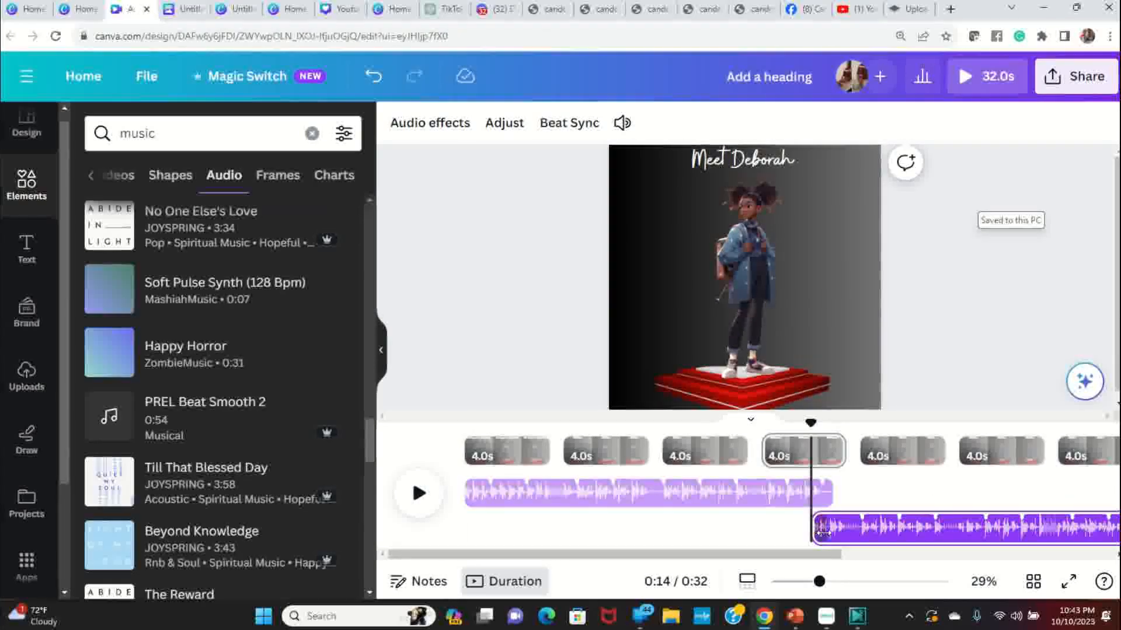
pyautogui.moveTo(813, 528); pyautogui.dragTo(838, 529)
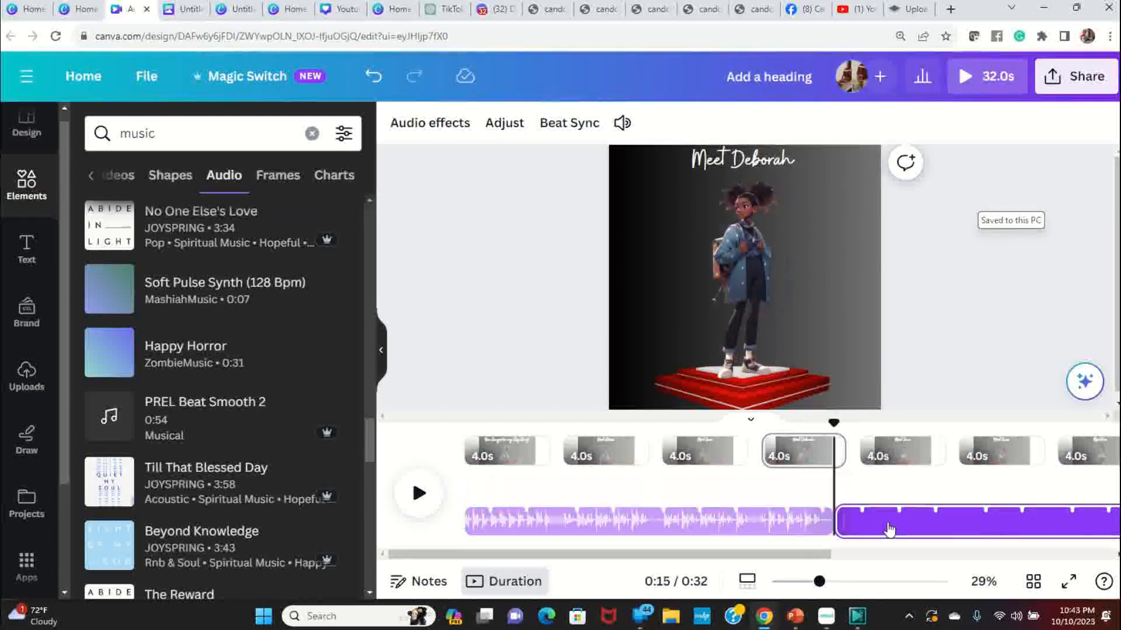
# - Replace the Happy Horror copy at the start of the video with the track Soft Pulse Synth (128 Bpm)
pyautogui.click(594, 536)
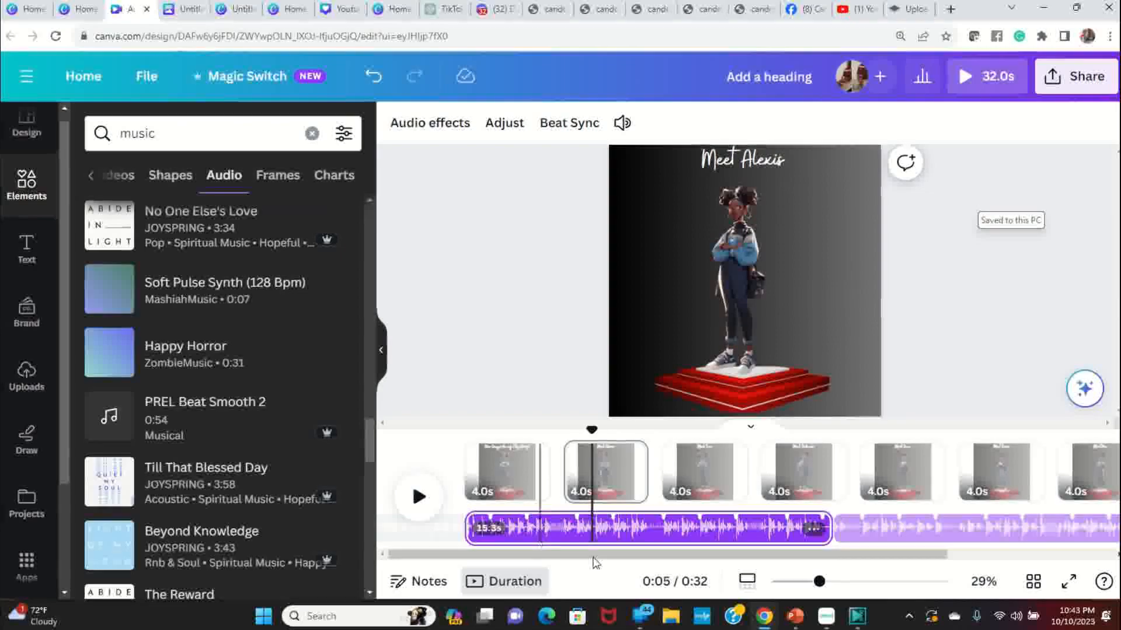
pyautogui.click(898, 530)
pyautogui.click(700, 531)
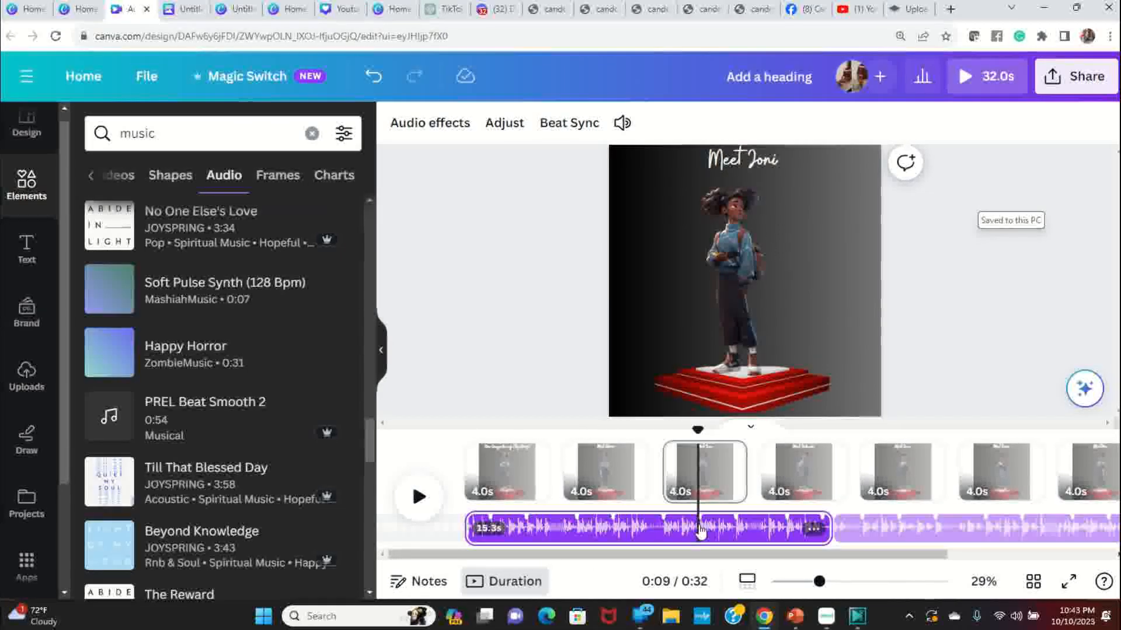
pyautogui.press('Delete')
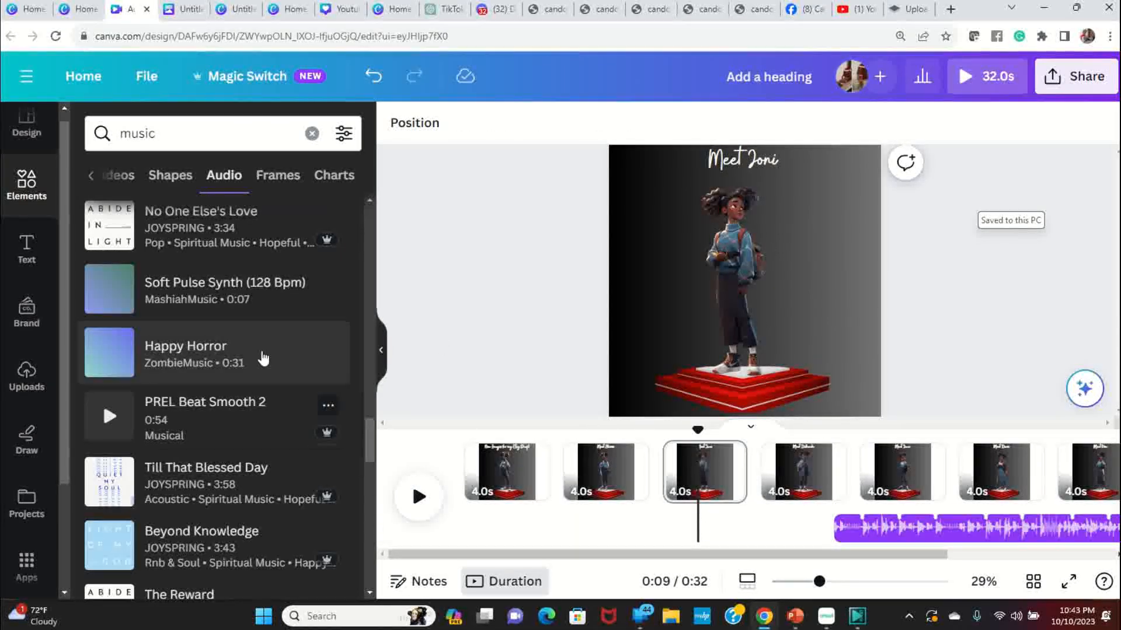
pyautogui.click(215, 292)
pyautogui.moveTo(800, 532); pyautogui.dragTo(571, 528)
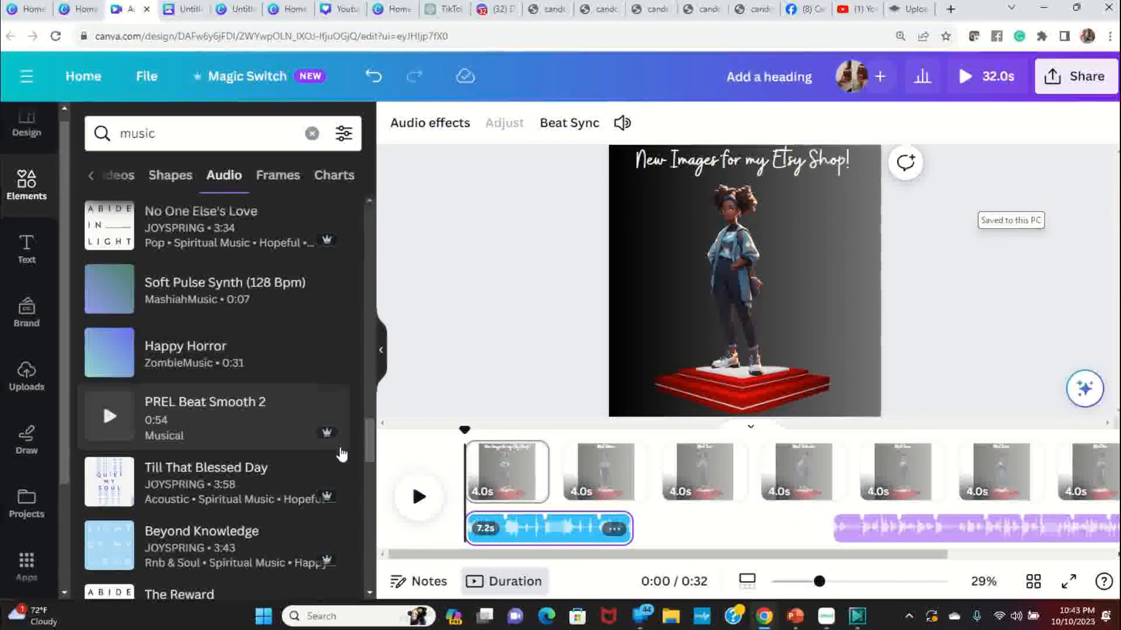
# - Add the gong track between the two existing audio clips, starting with page 3 at 0:08
pyautogui.scroll(-9, 251, 454)
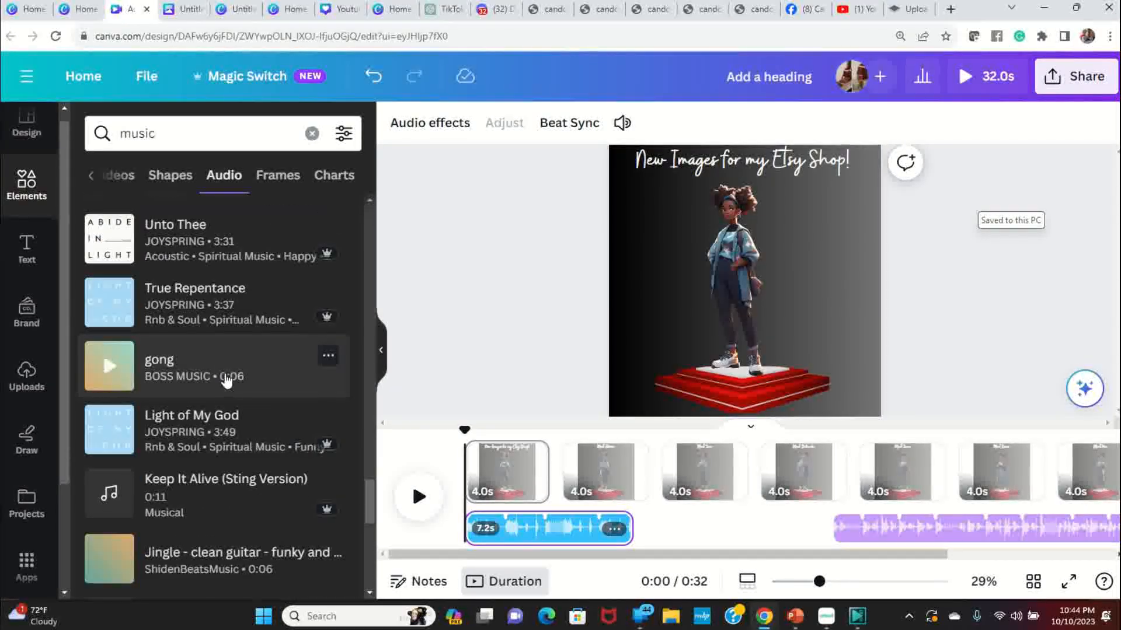
pyautogui.click(226, 380)
pyautogui.moveTo(512, 540); pyautogui.dragTo(681, 490)
pyautogui.moveTo(789, 526)
pyautogui.mouseDown()
pyautogui.moveTo(830, 525)
pyautogui.moveTo(804, 525)
pyautogui.mouseUp()
pyautogui.moveTo(668, 532)
pyautogui.mouseDown()
pyautogui.moveTo(633, 531)
pyautogui.moveTo(668, 530)
pyautogui.mouseUp()
pyautogui.click(482, 300)
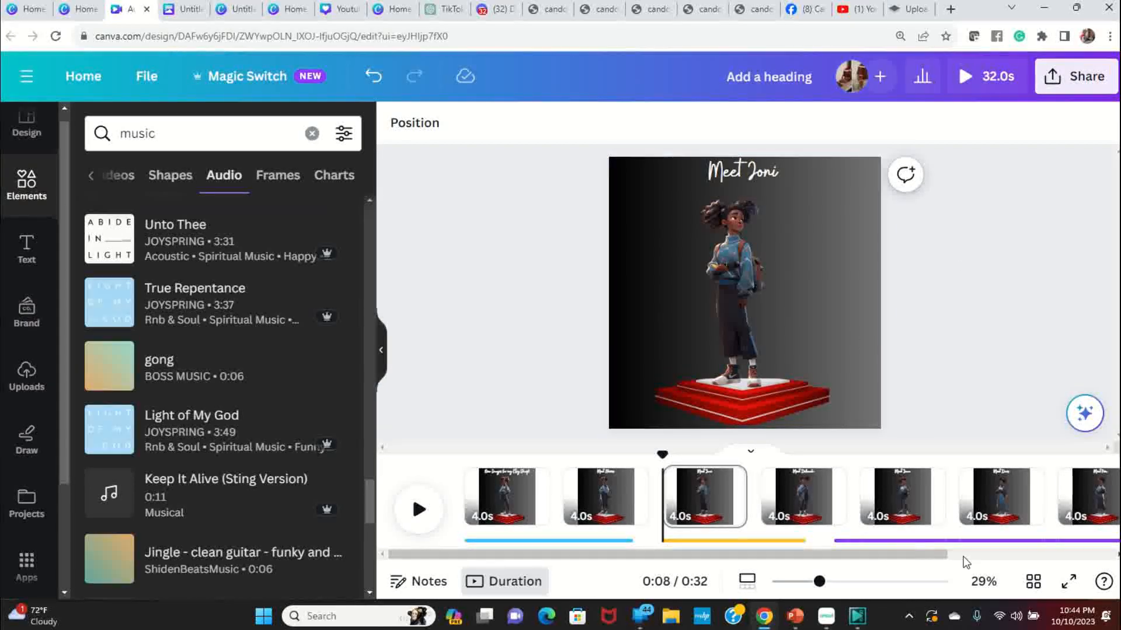
# - Preview the video with its three audio tracks in full screen from page 1, and return to the editor
pyautogui.hscroll(4, 992, 490)
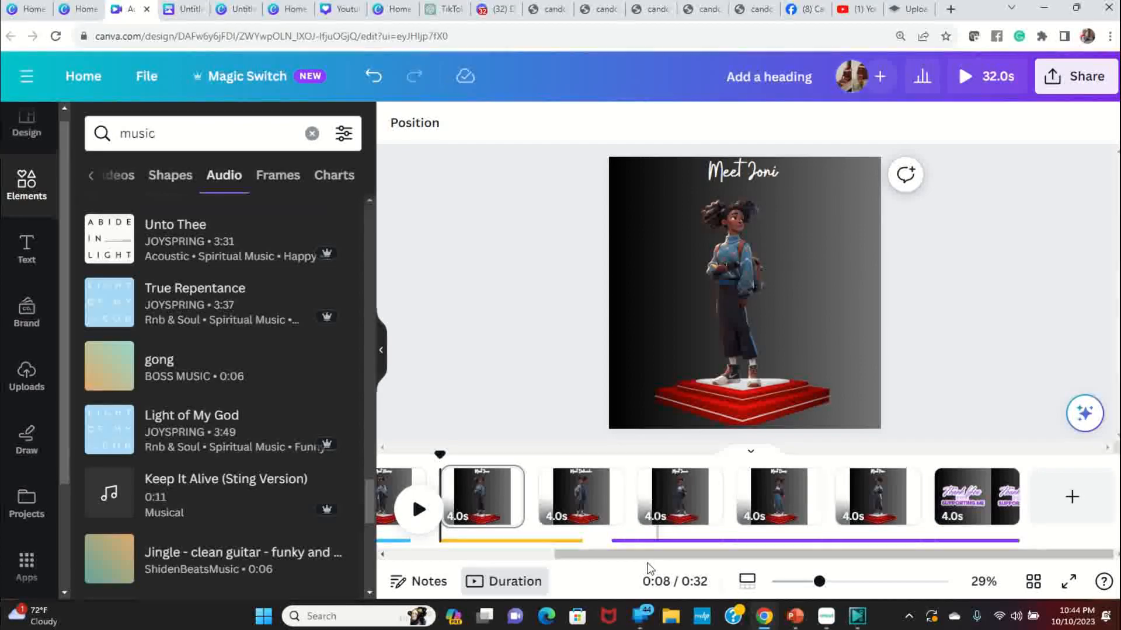
pyautogui.moveTo(621, 552); pyautogui.dragTo(430, 533)
pyautogui.click(506, 508)
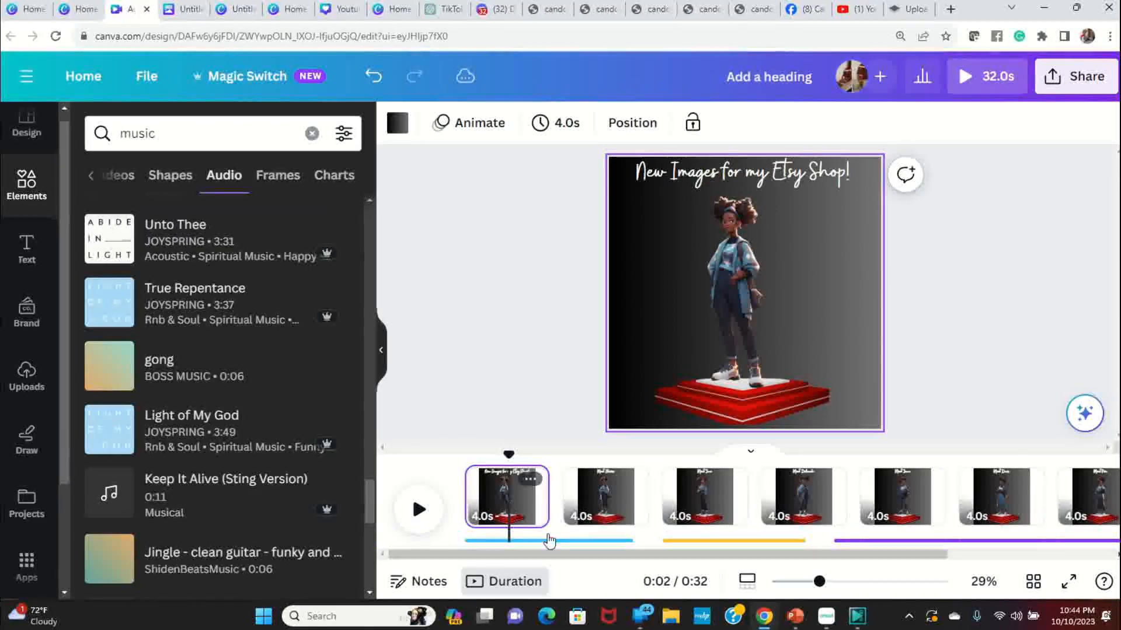
pyautogui.click(1066, 582)
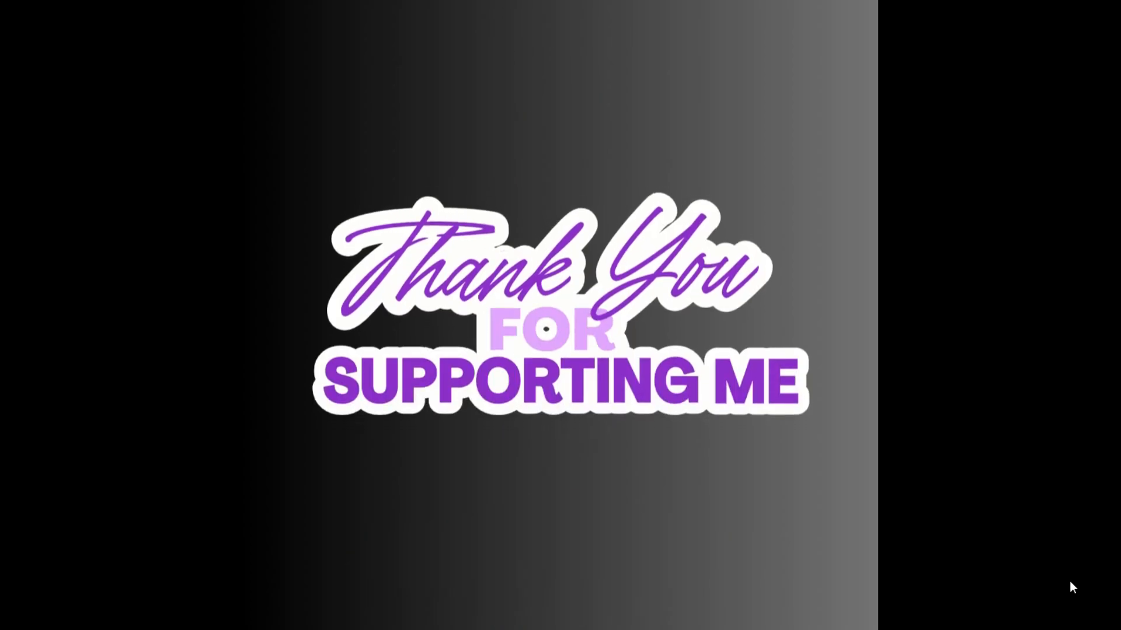
pyautogui.press('Escape')
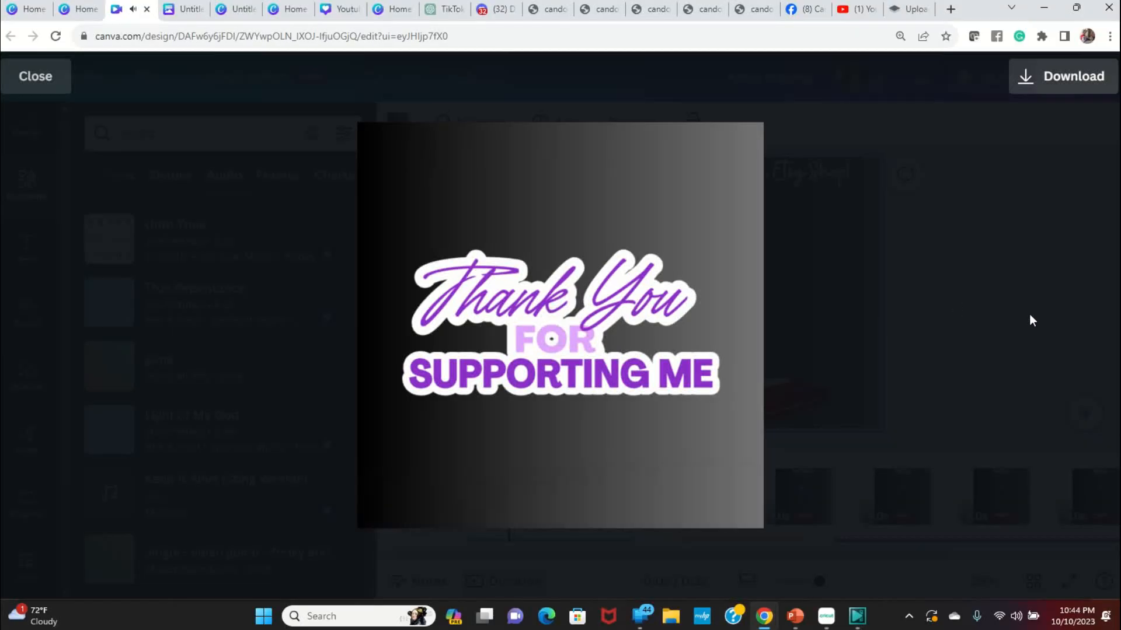
pyautogui.click(877, 285)
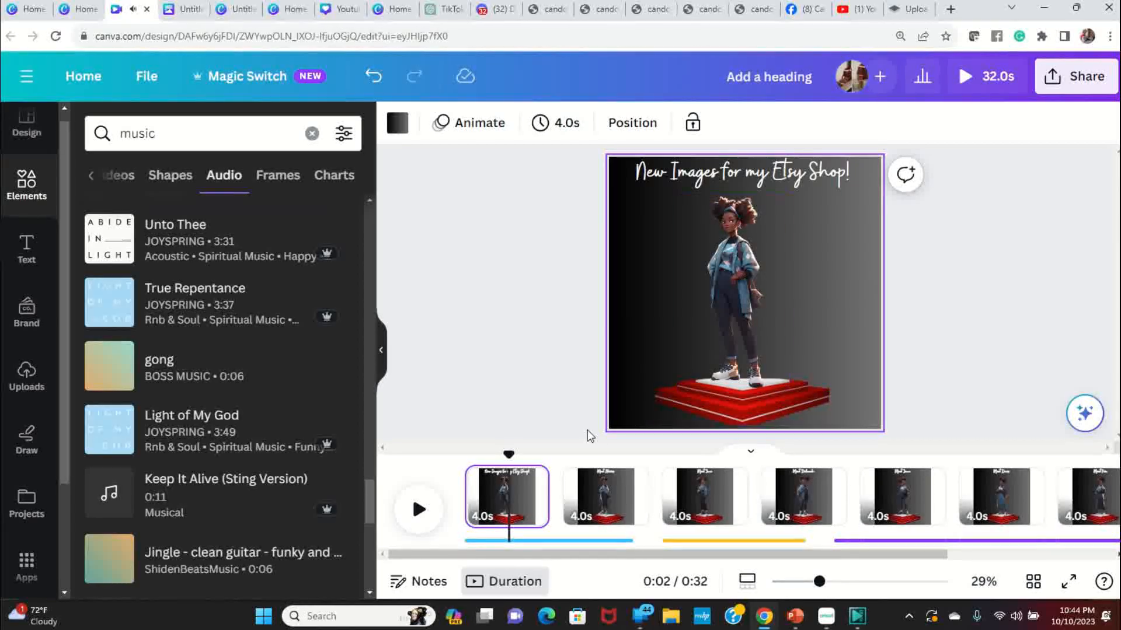
pyautogui.scroll(-3, 257, 434)
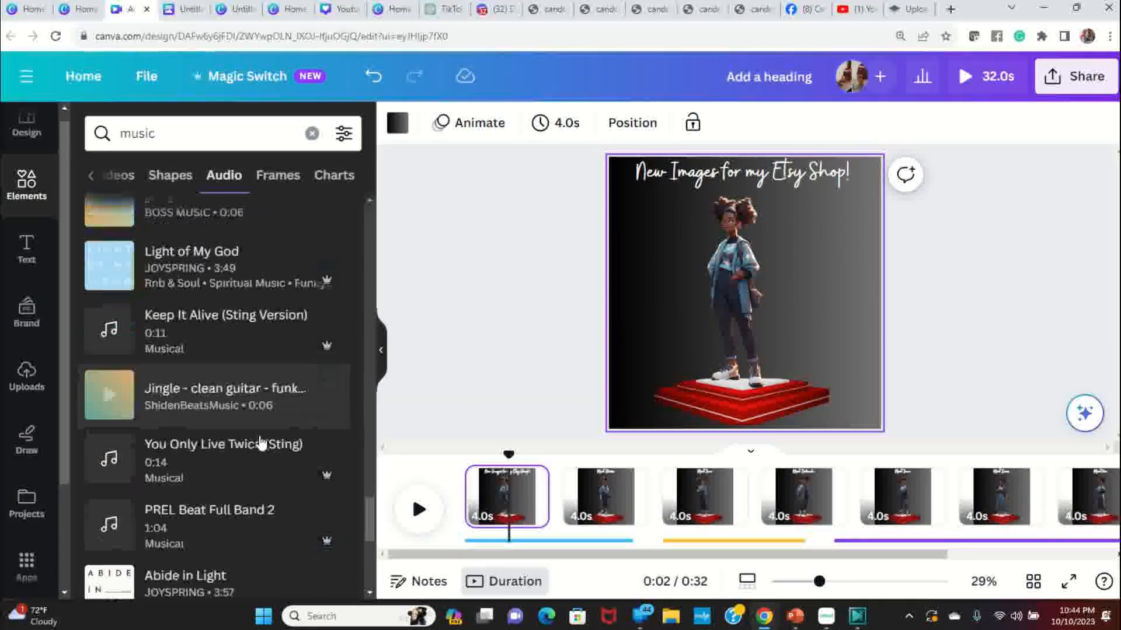
pyautogui.scroll(-7, 274, 449)
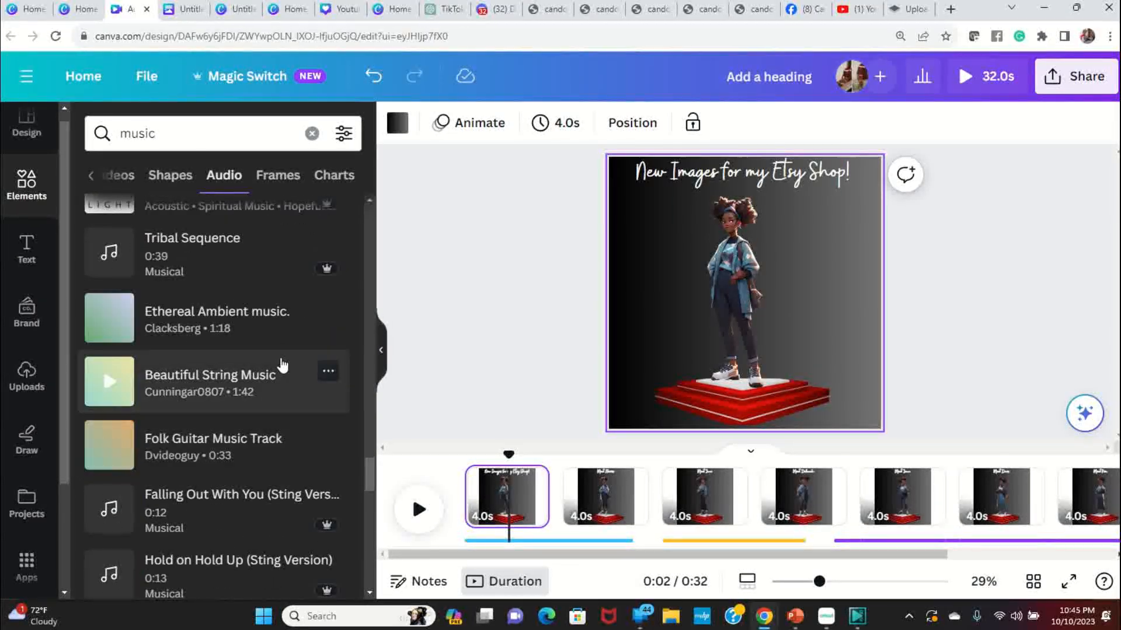
pyautogui.click(629, 455)
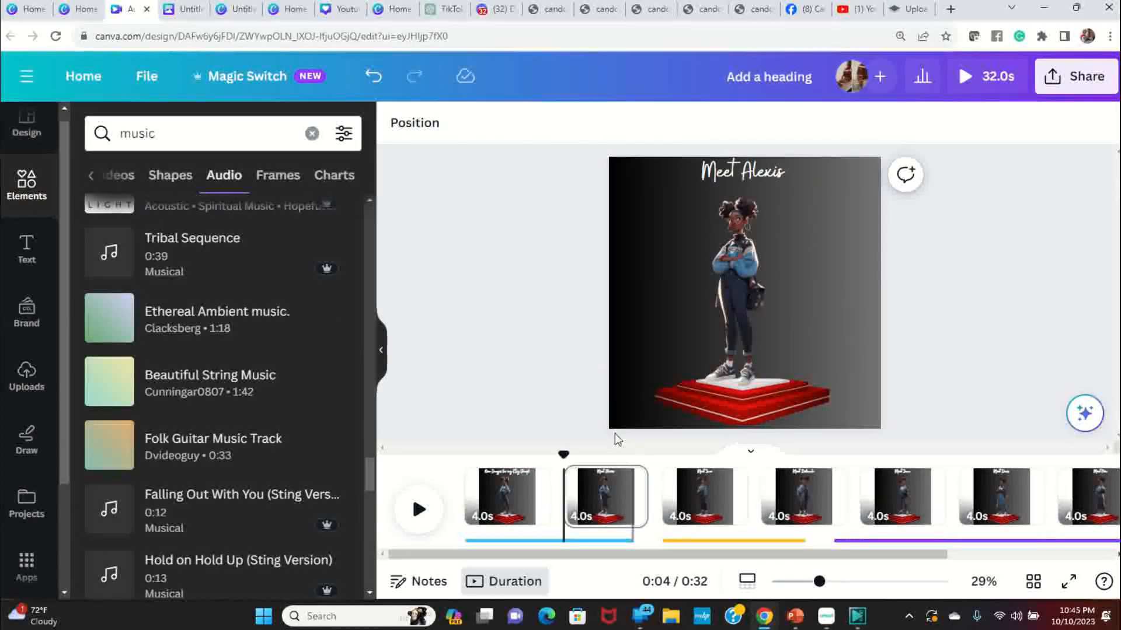
# - Select page 1, search the elements for "gold" and look through the results
pyautogui.click(505, 517)
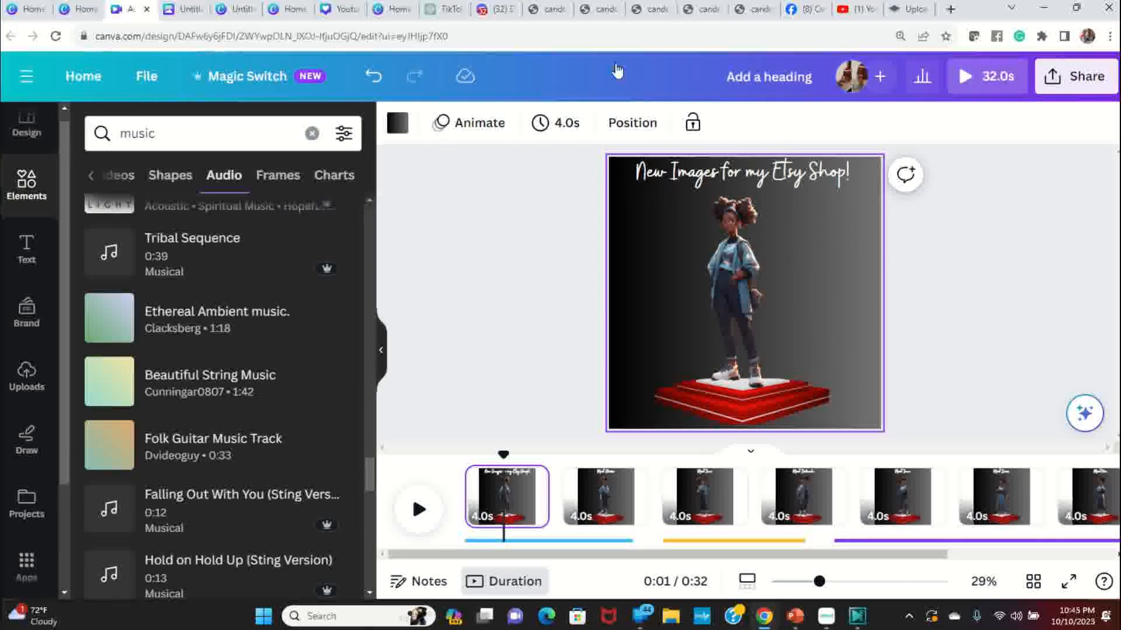
pyautogui.click(17, 190)
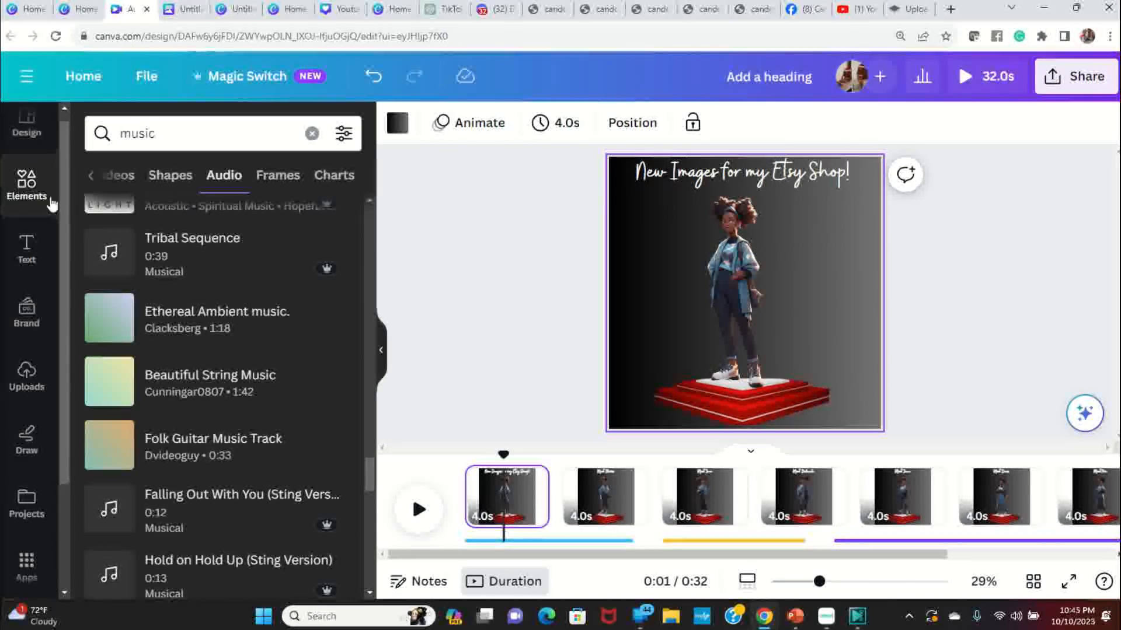
pyautogui.click(213, 132)
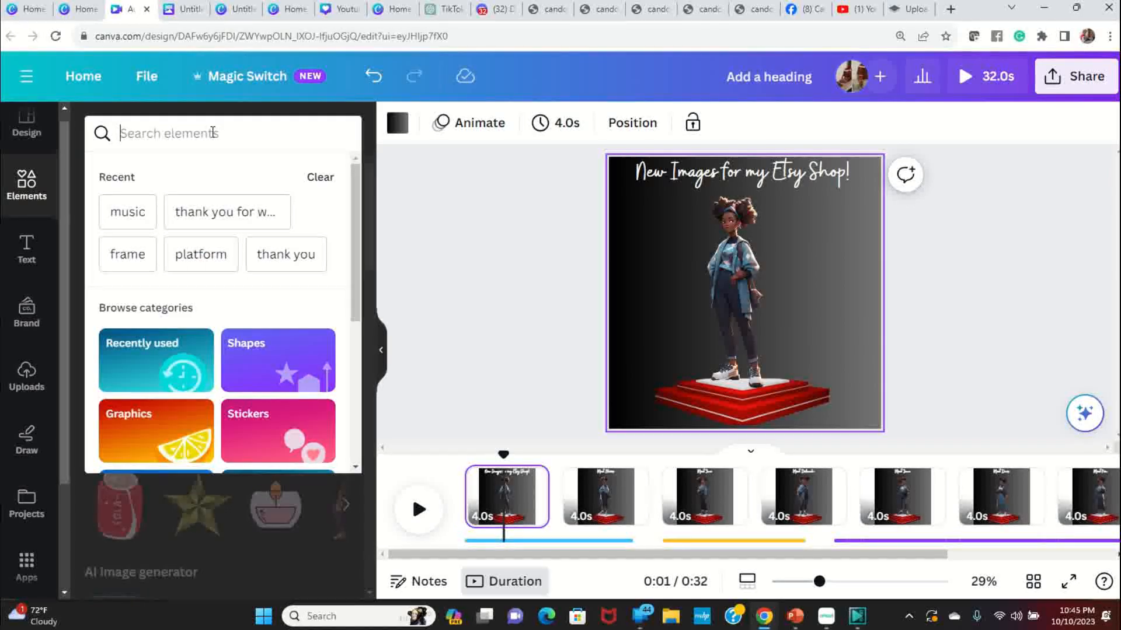
pyautogui.click(213, 133)
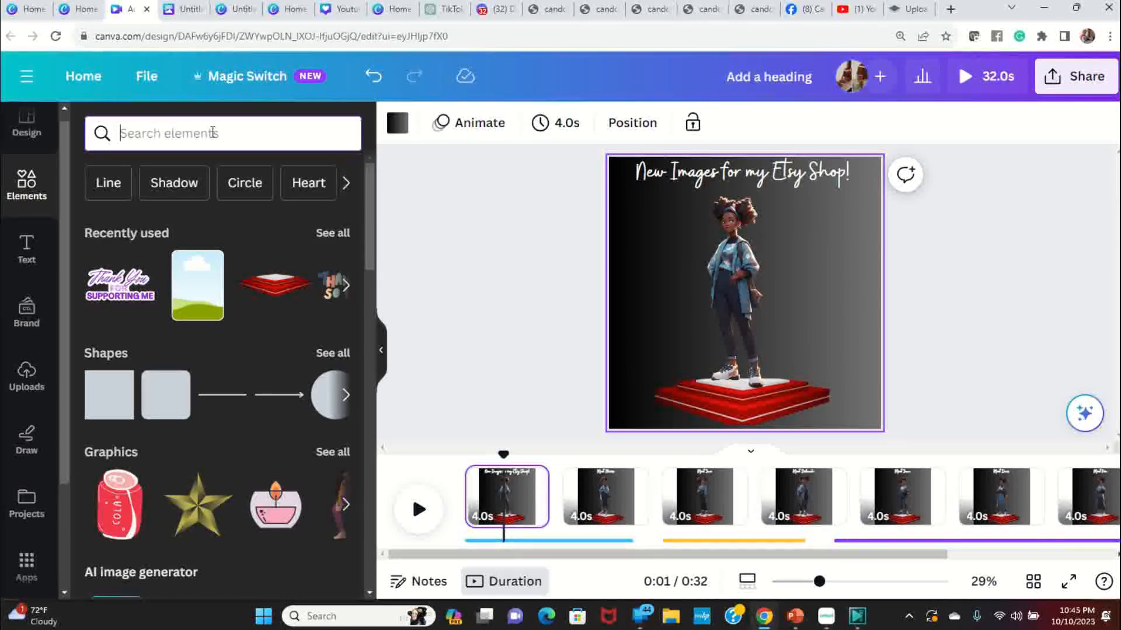
pyautogui.write('gold')
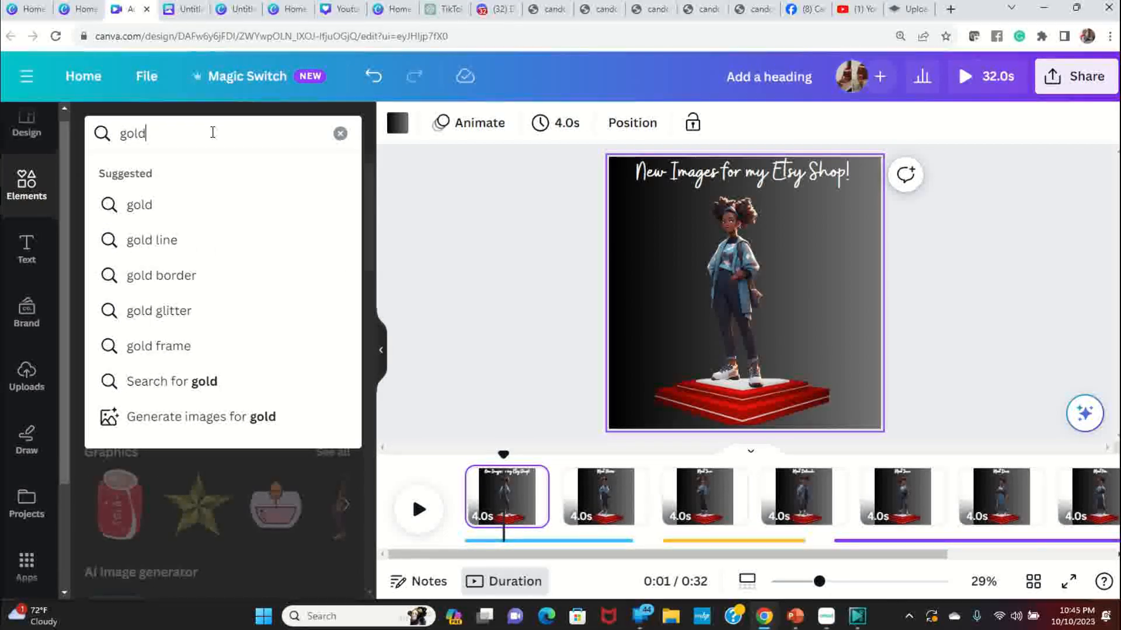
pyautogui.press('Return')
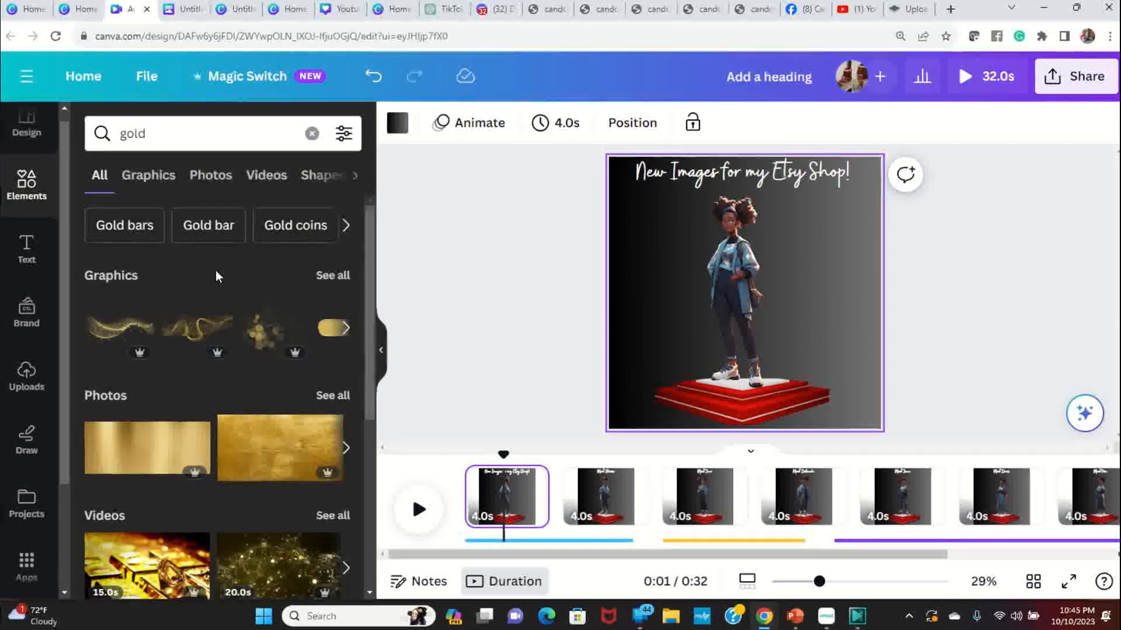
pyautogui.scroll(-4, 222, 291)
pyautogui.scroll(4, 221, 314)
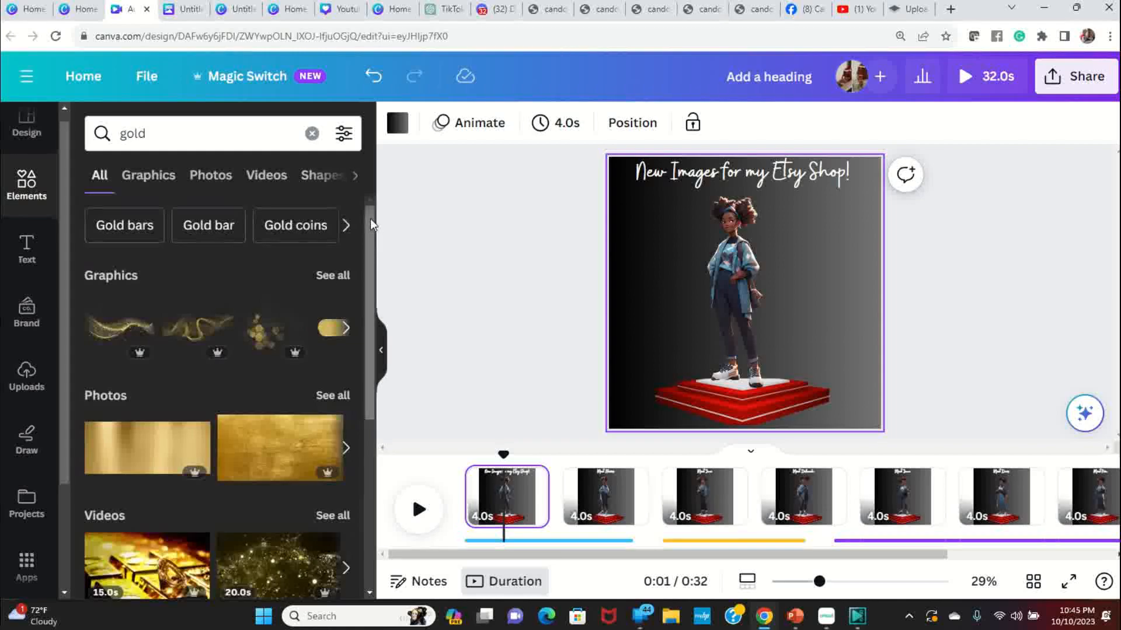
# - Show all the gold graphics and add the scattered gold glitter graphic to page 1
pyautogui.click(320, 285)
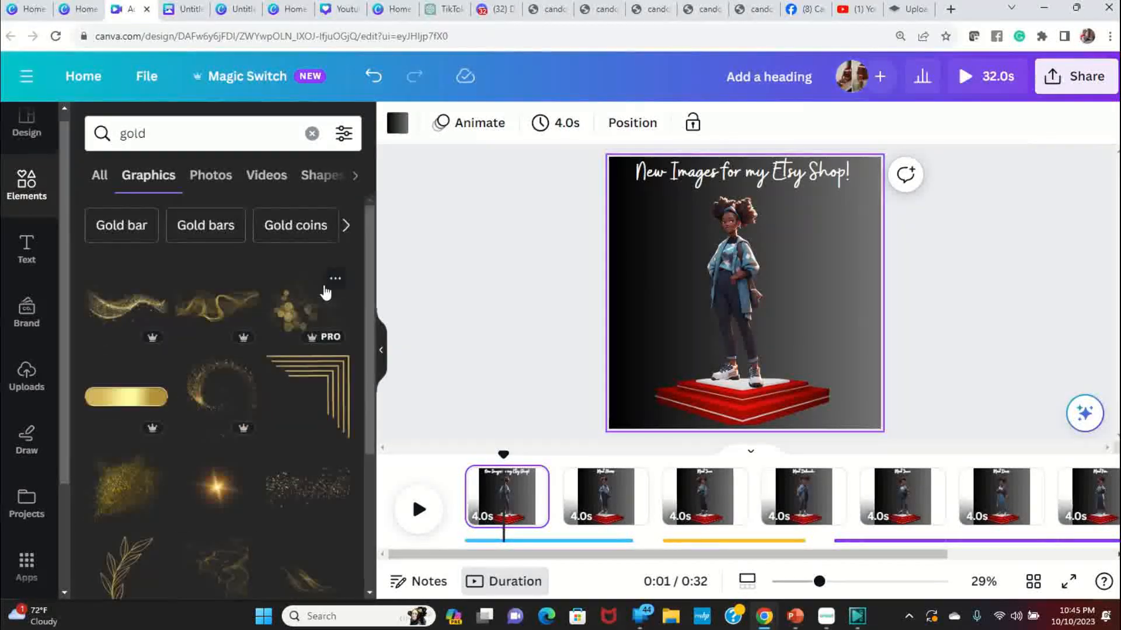
pyautogui.scroll(-3, 326, 293)
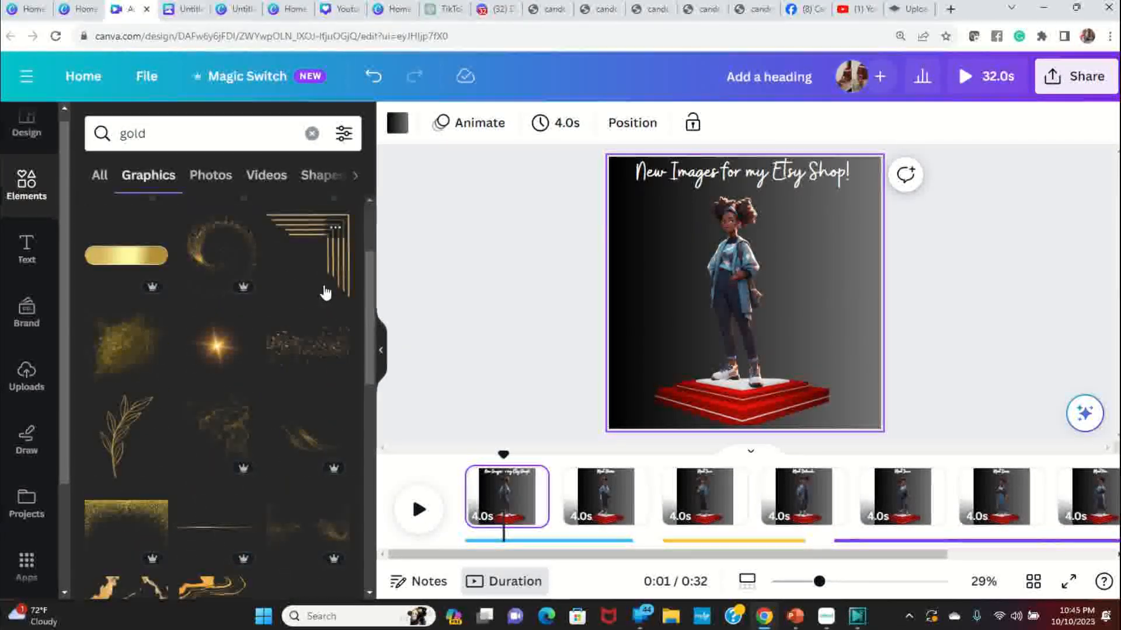
pyautogui.click(130, 355)
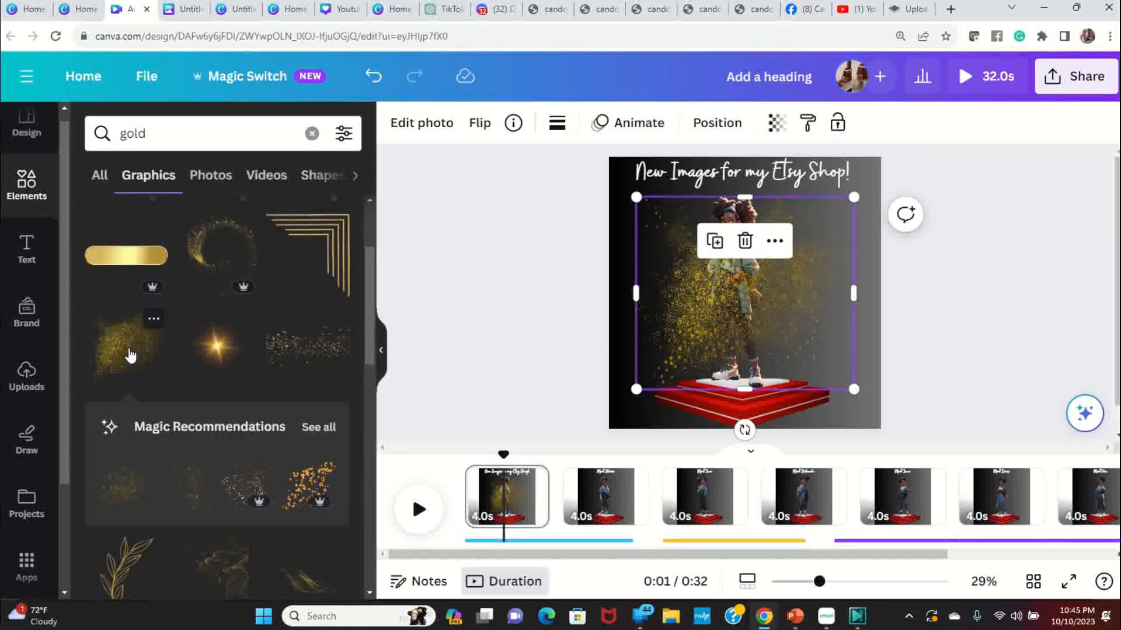
# - Send the gold glitter on page 1 to the back, and preview the page in full screen
pyautogui.rightClick(793, 288)
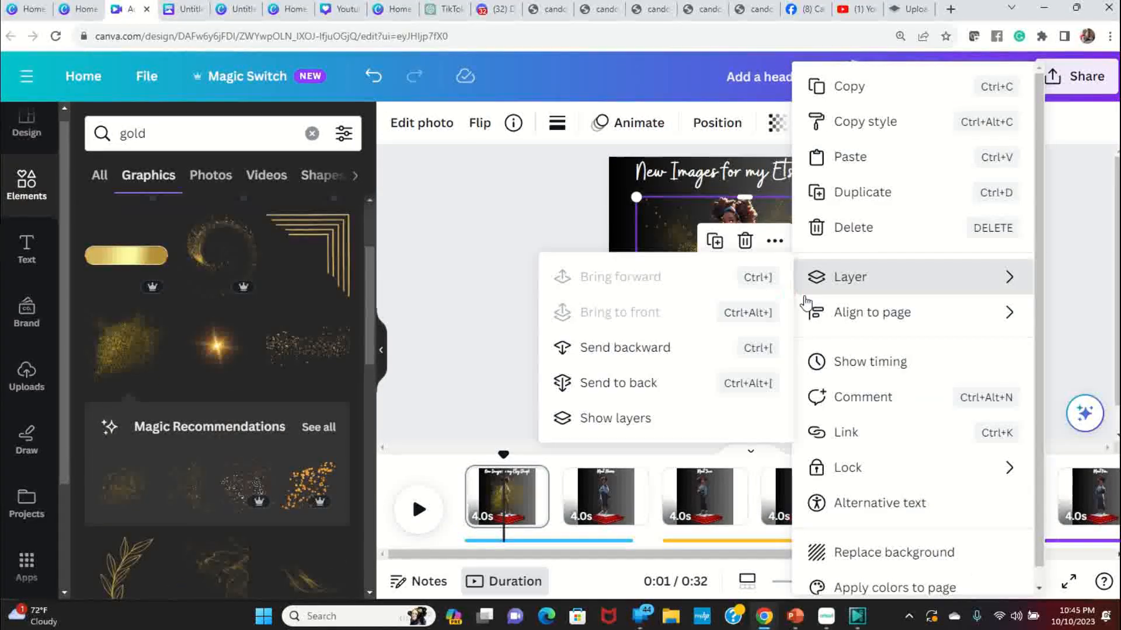
pyautogui.moveTo(892, 304)
pyautogui.moveTo(870, 278)
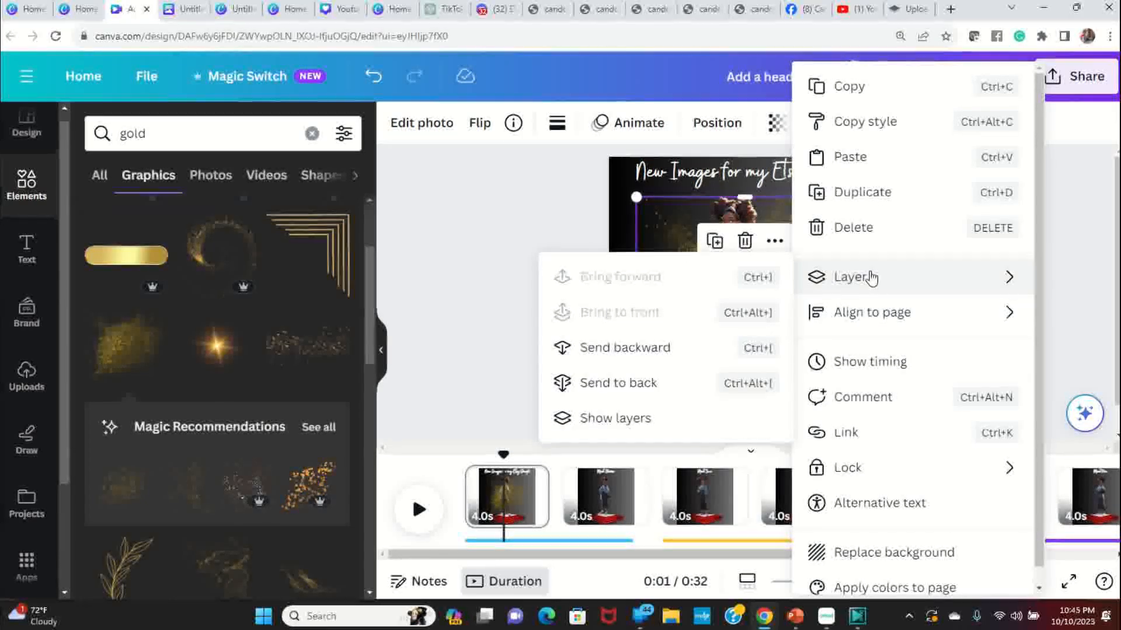
pyautogui.click(673, 383)
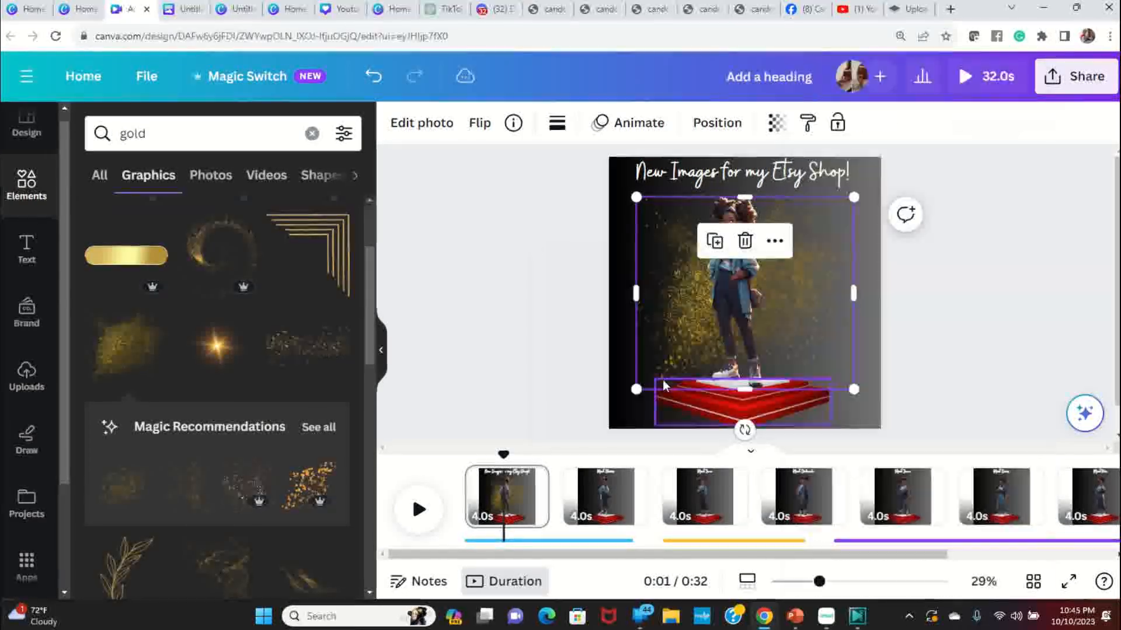
pyautogui.click(1025, 279)
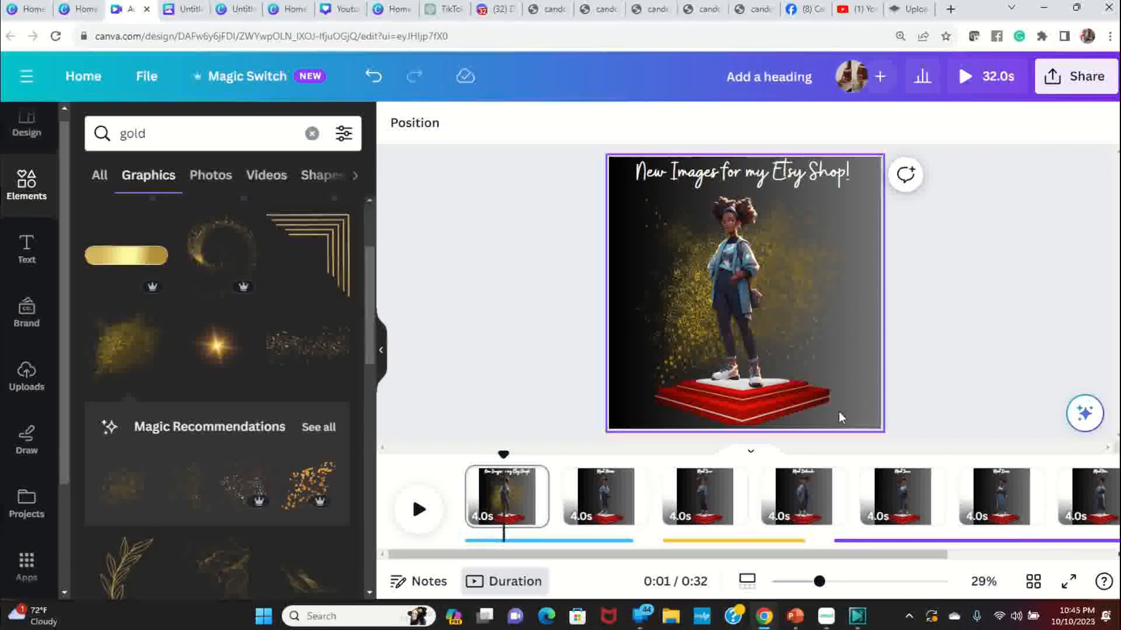
pyautogui.click(1068, 581)
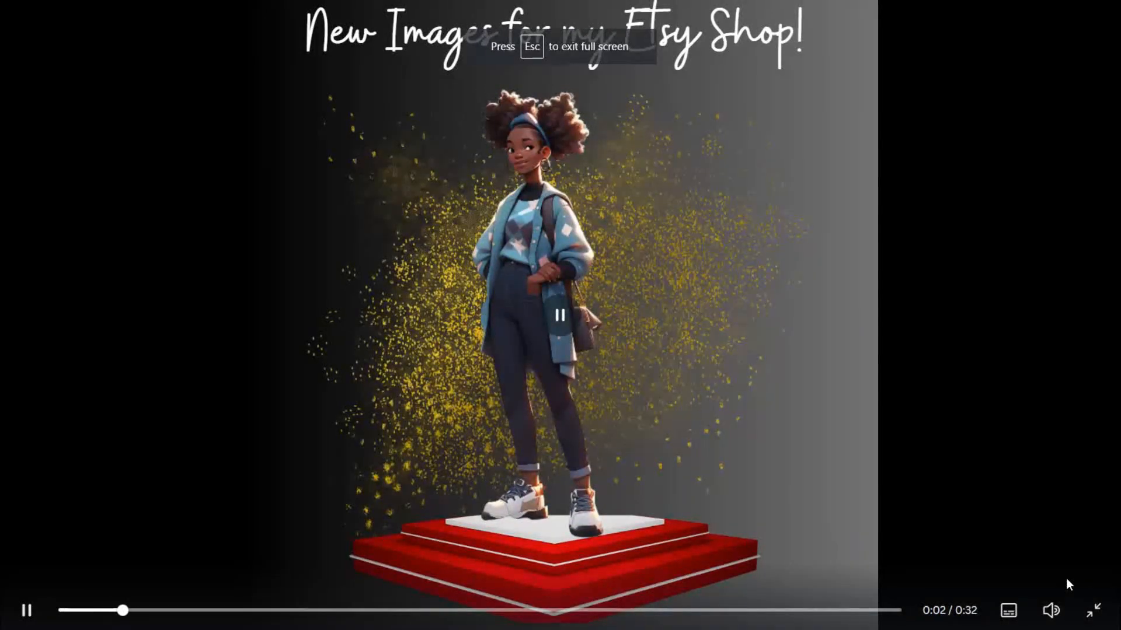
pyautogui.press('Escape')
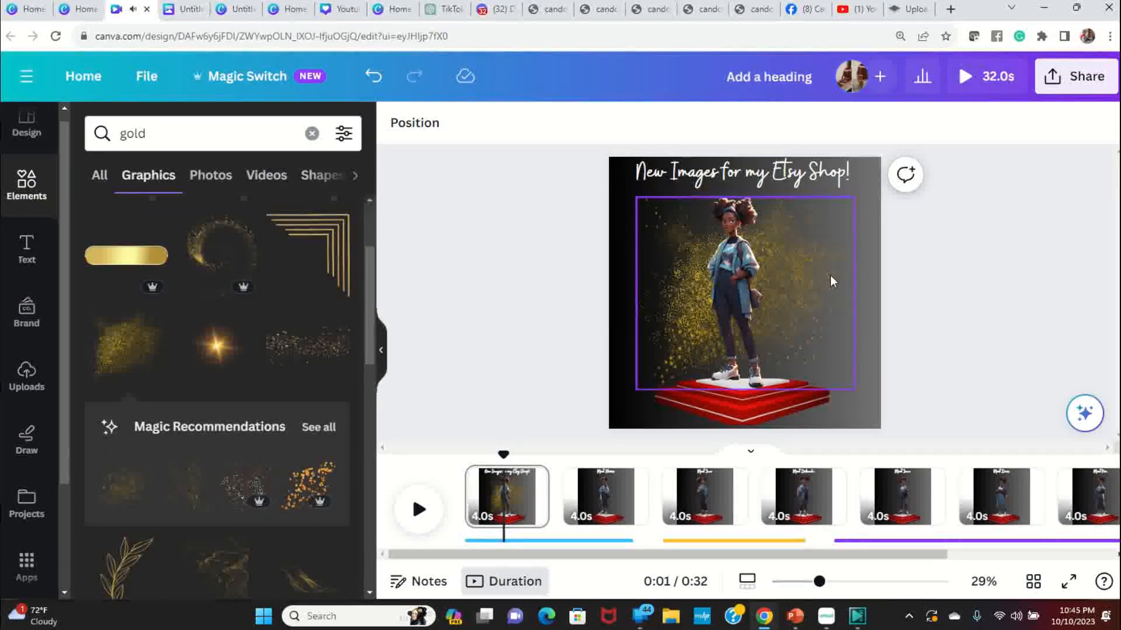
# - Copy the gold glitter from page 1, paste it on page 2 and send it to the back
pyautogui.click(829, 275)
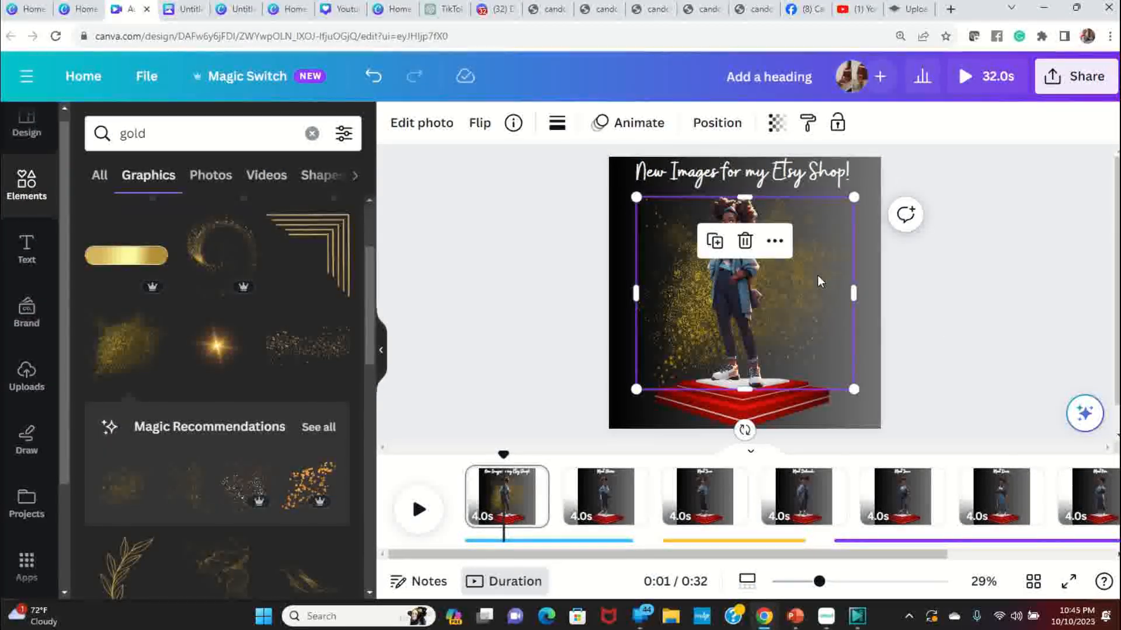
pyautogui.rightClick(817, 275)
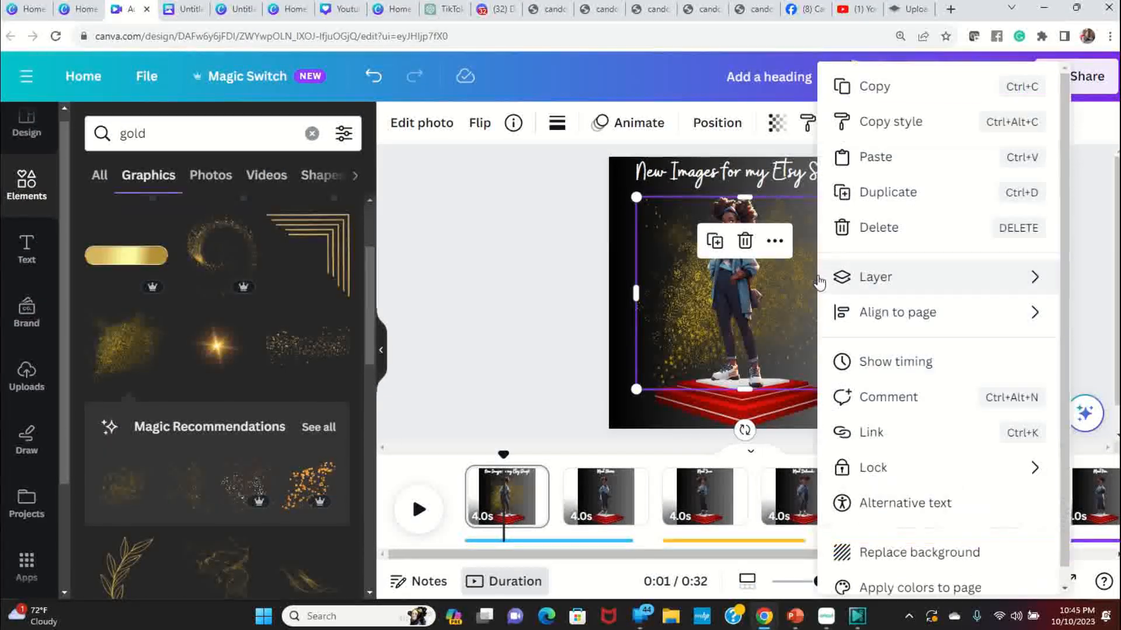
pyautogui.click(883, 103)
pyautogui.click(609, 496)
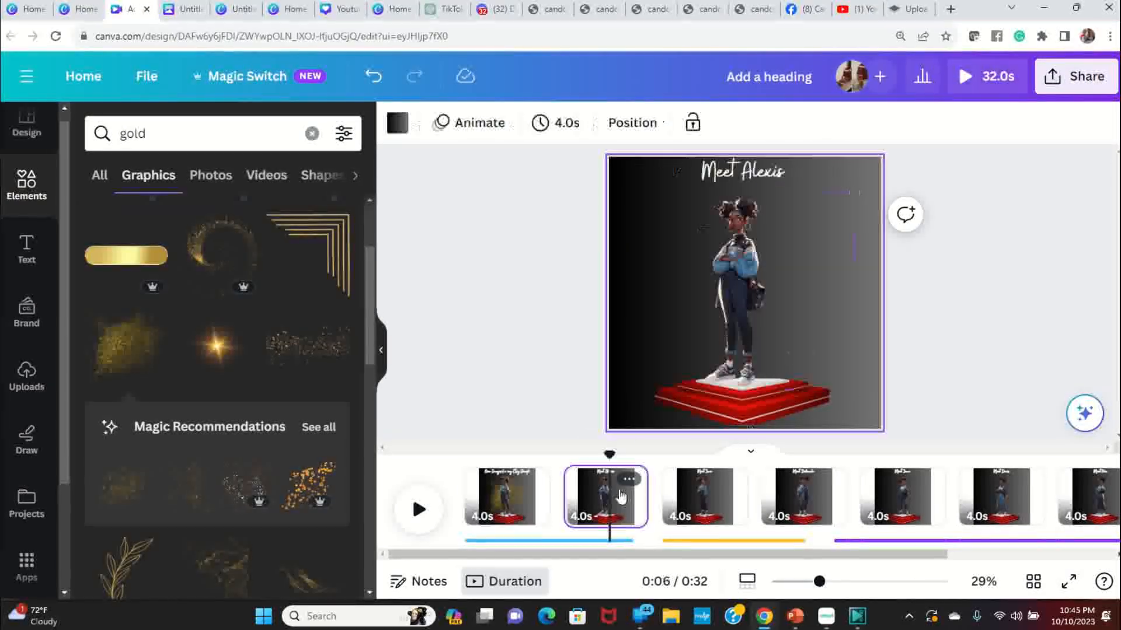
pyautogui.rightClick(833, 241)
pyautogui.click(876, 327)
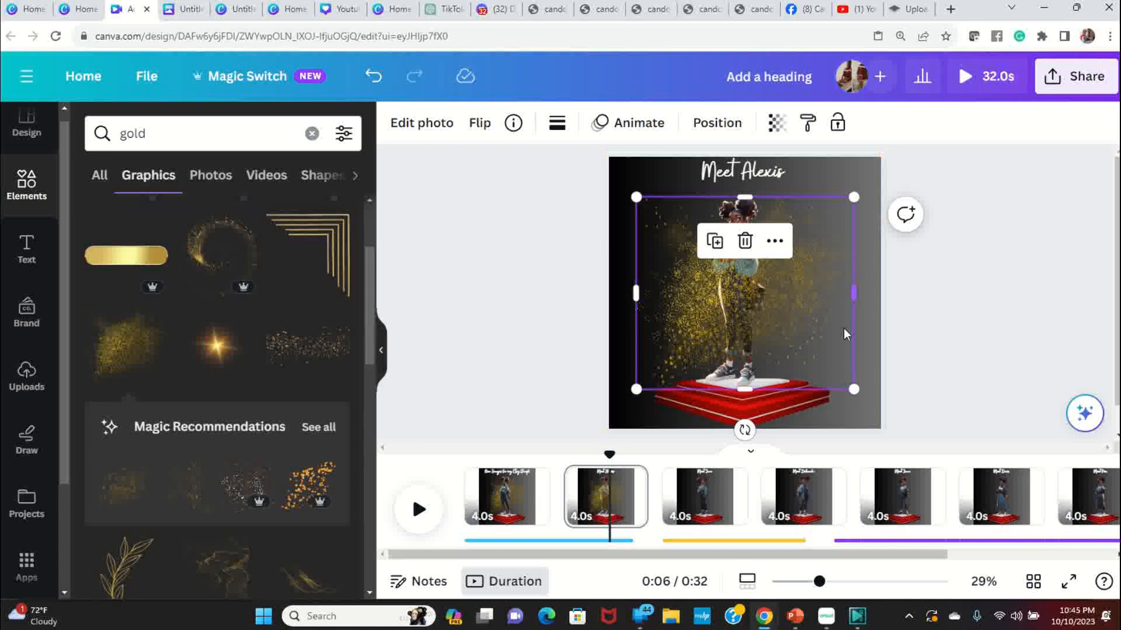
pyautogui.rightClick(820, 312)
pyautogui.moveTo(884, 279)
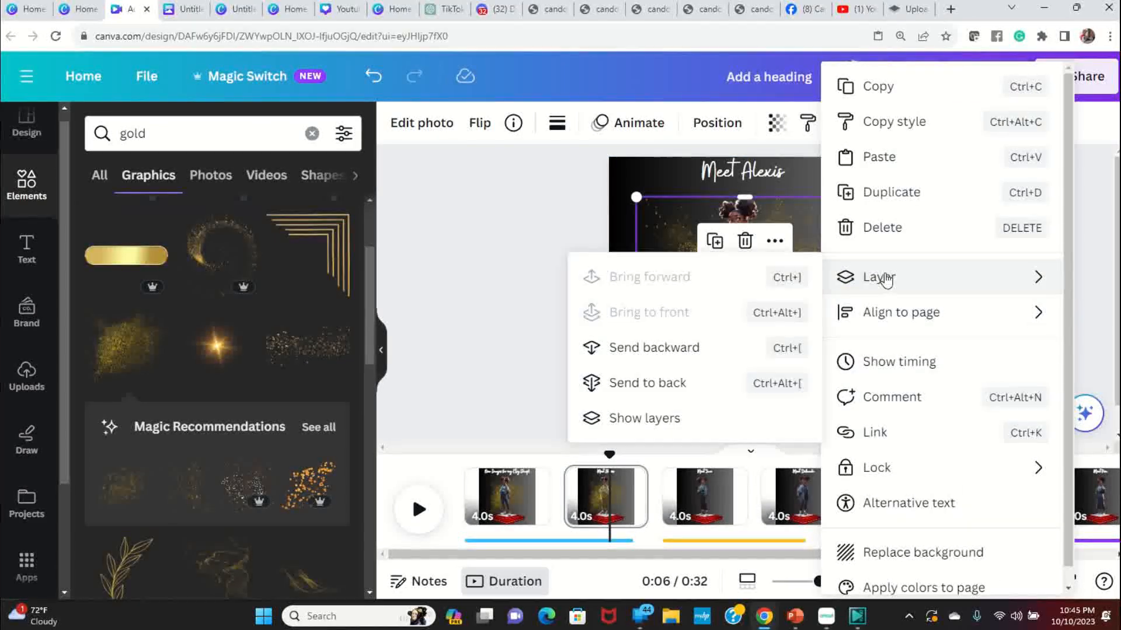
pyautogui.click(653, 383)
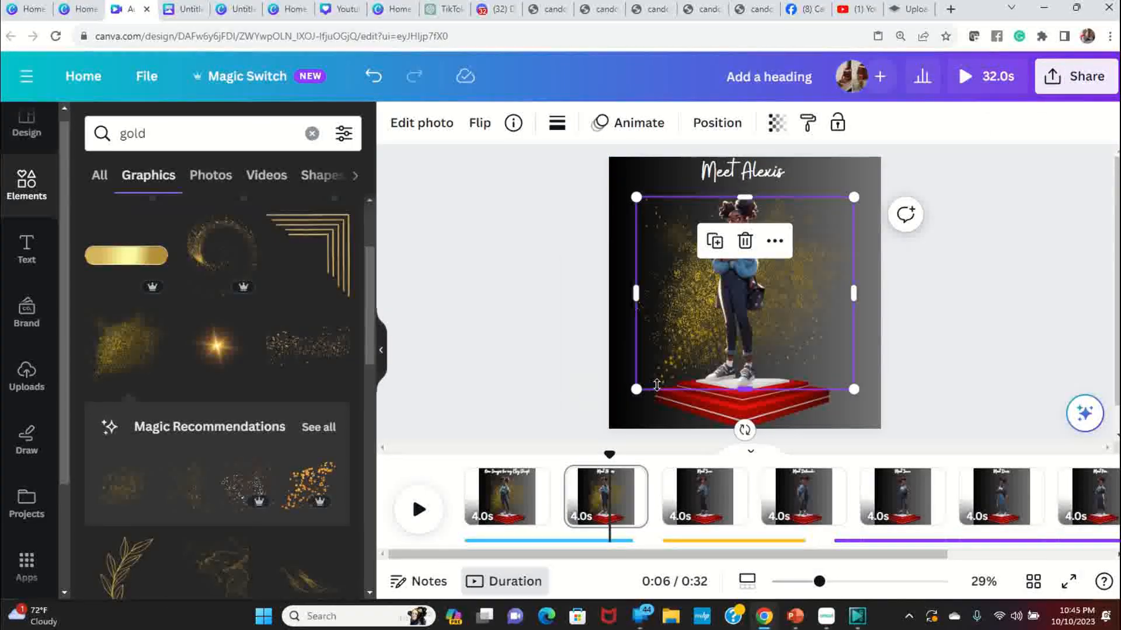
# - Paste the copied gold glitter on page 3 and send it to the back
pyautogui.click(700, 512)
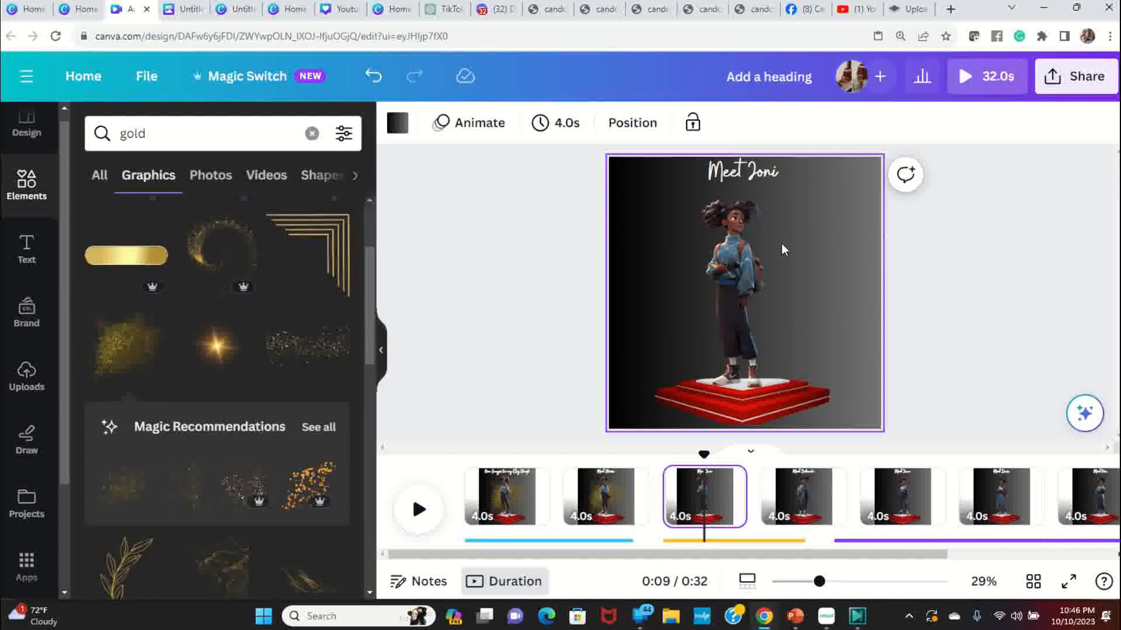
pyautogui.rightClick(782, 247)
pyautogui.click(644, 252)
pyautogui.click(645, 245)
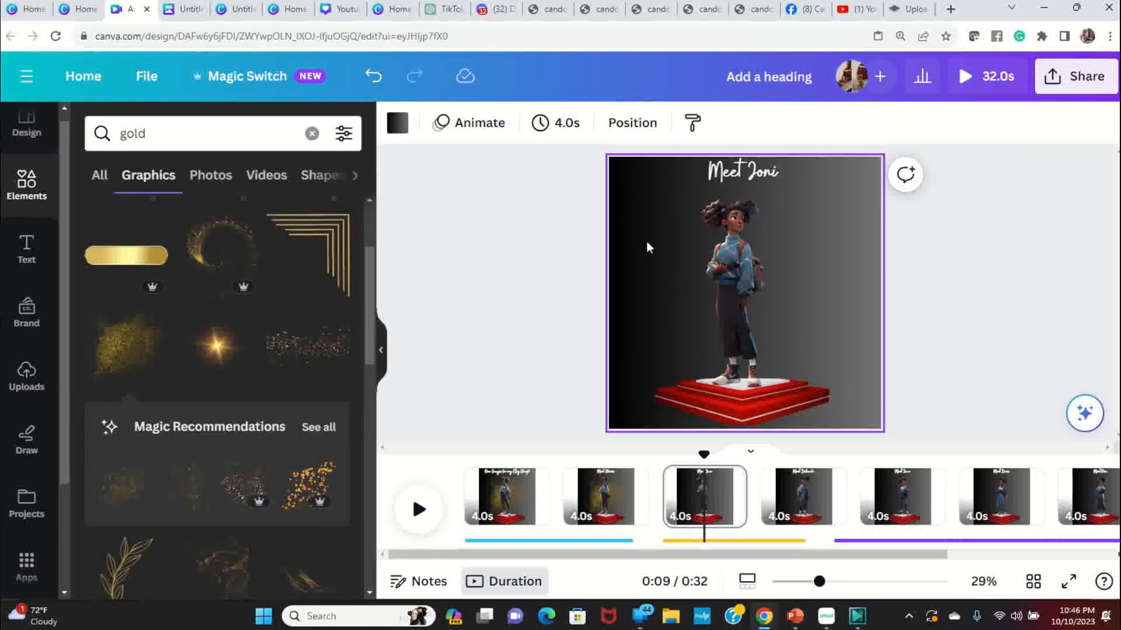
pyautogui.rightClick(646, 242)
pyautogui.click(708, 336)
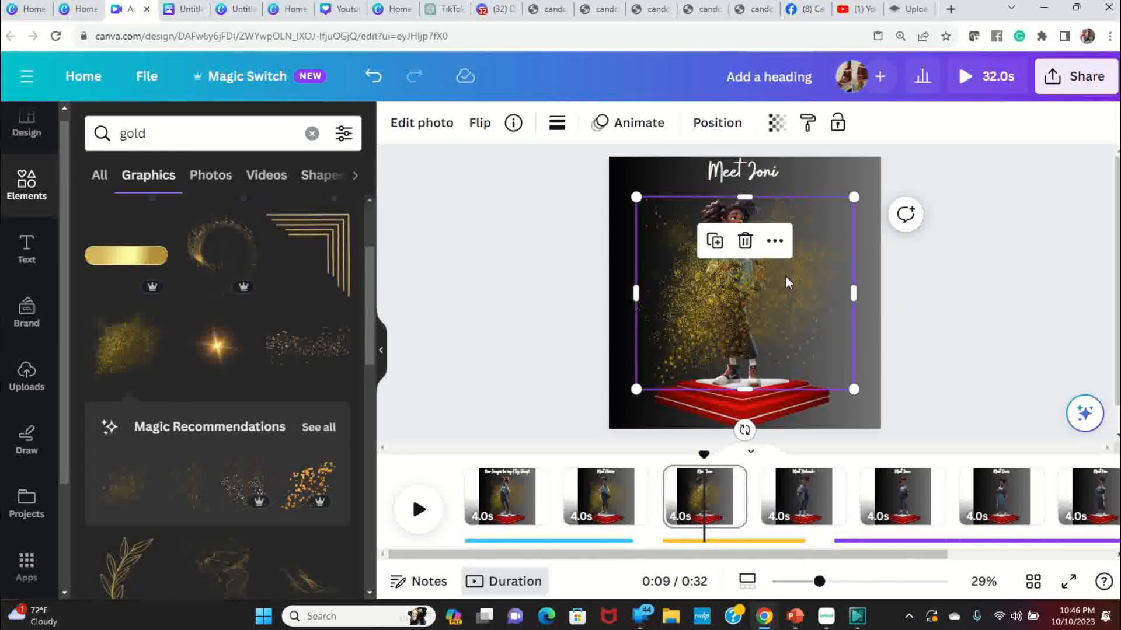
pyautogui.rightClick(786, 282)
pyautogui.moveTo(842, 273)
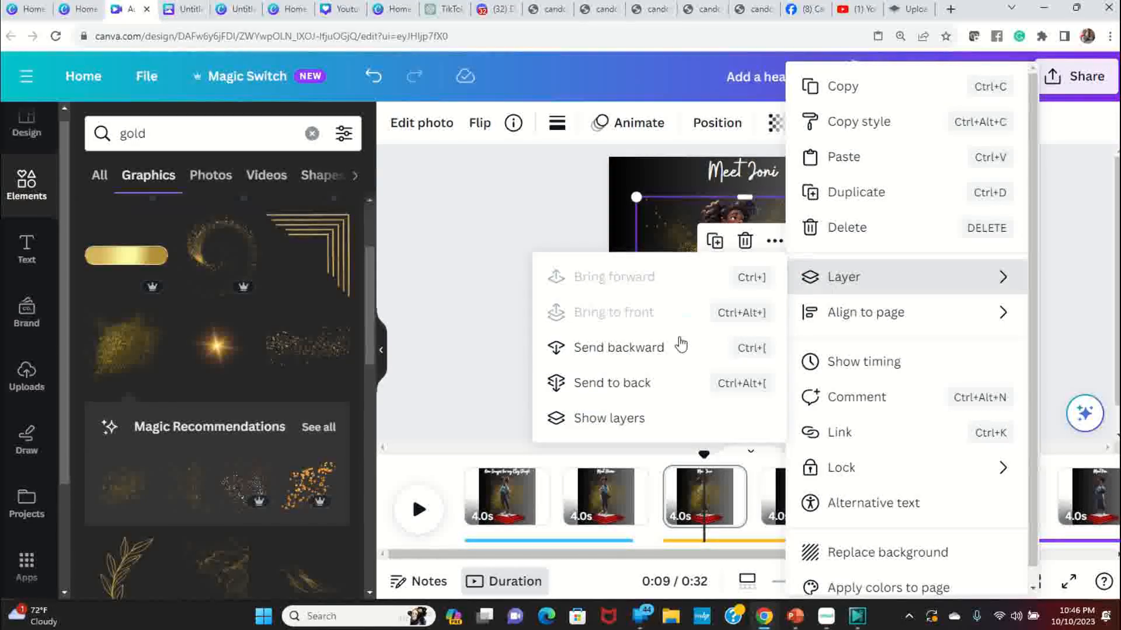
pyautogui.click(643, 383)
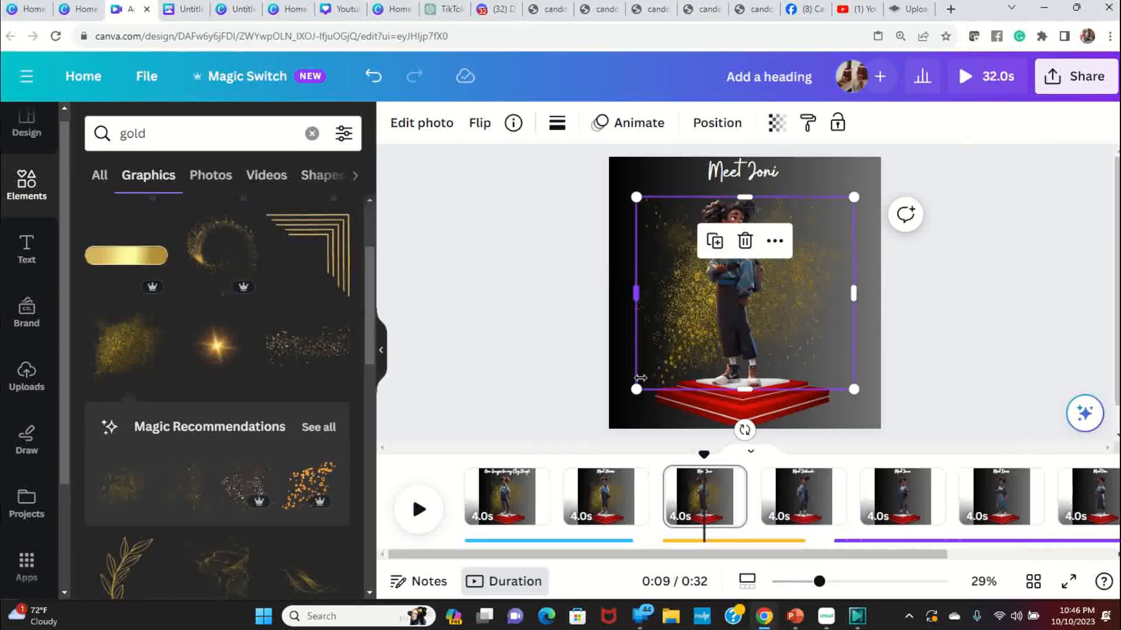
# - Paste the copied gold glitter on page 4 and send it to the back
pyautogui.click(803, 520)
pyautogui.rightClick(814, 281)
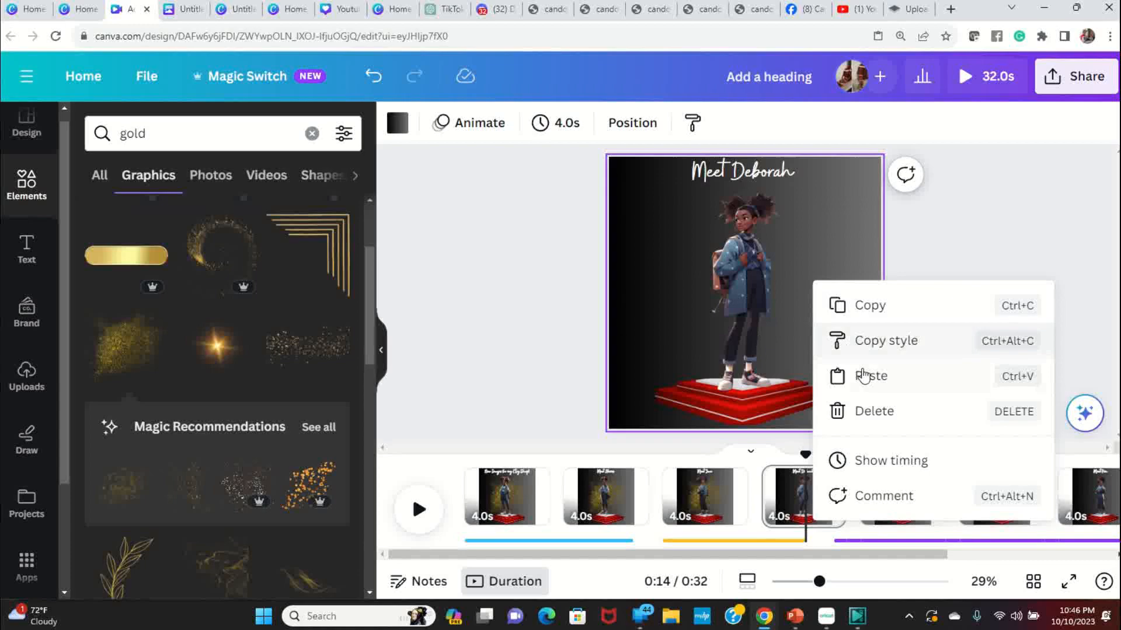
pyautogui.click(863, 375)
pyautogui.rightClick(843, 335)
pyautogui.moveTo(863, 277)
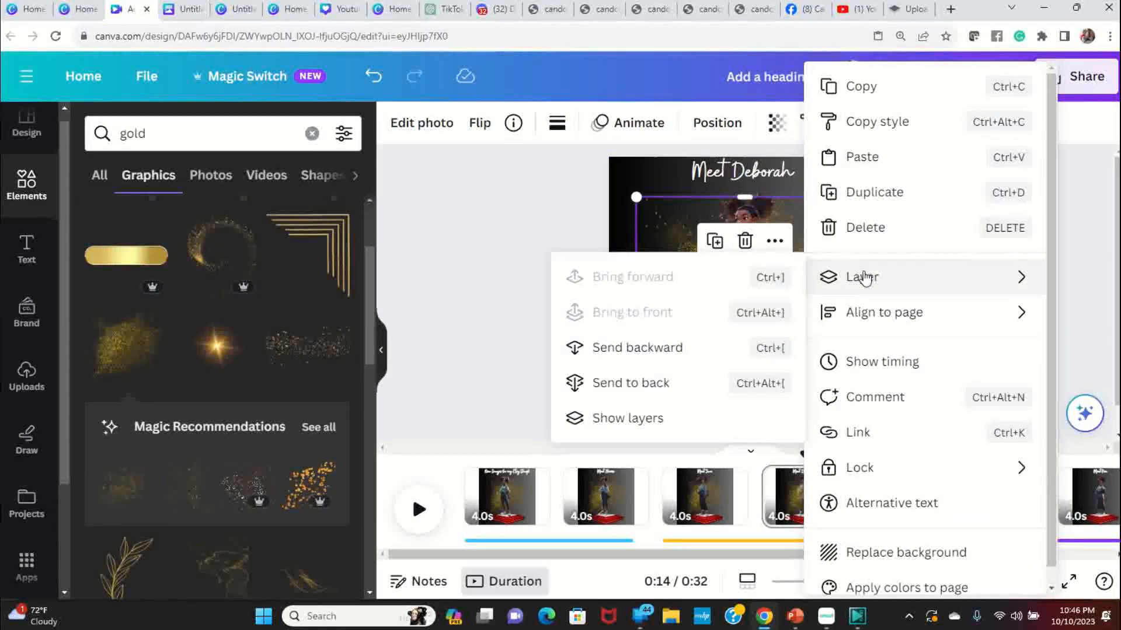
pyautogui.click(663, 380)
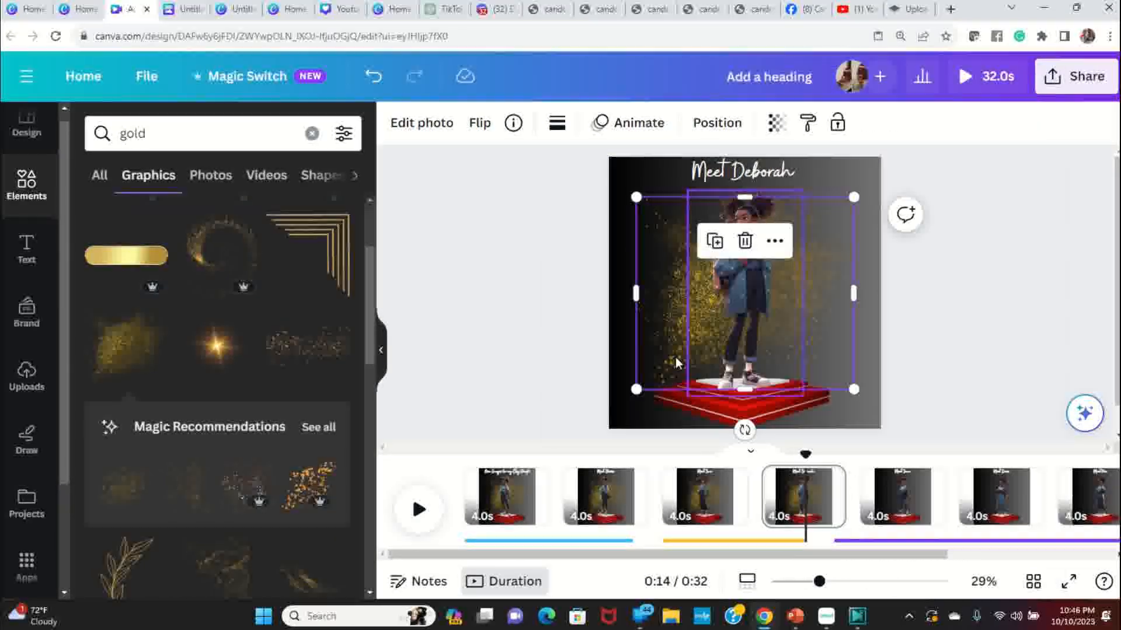
# - Paste the copied gold glitter on page 5 and send it to the back
pyautogui.click(905, 503)
pyautogui.rightClick(827, 232)
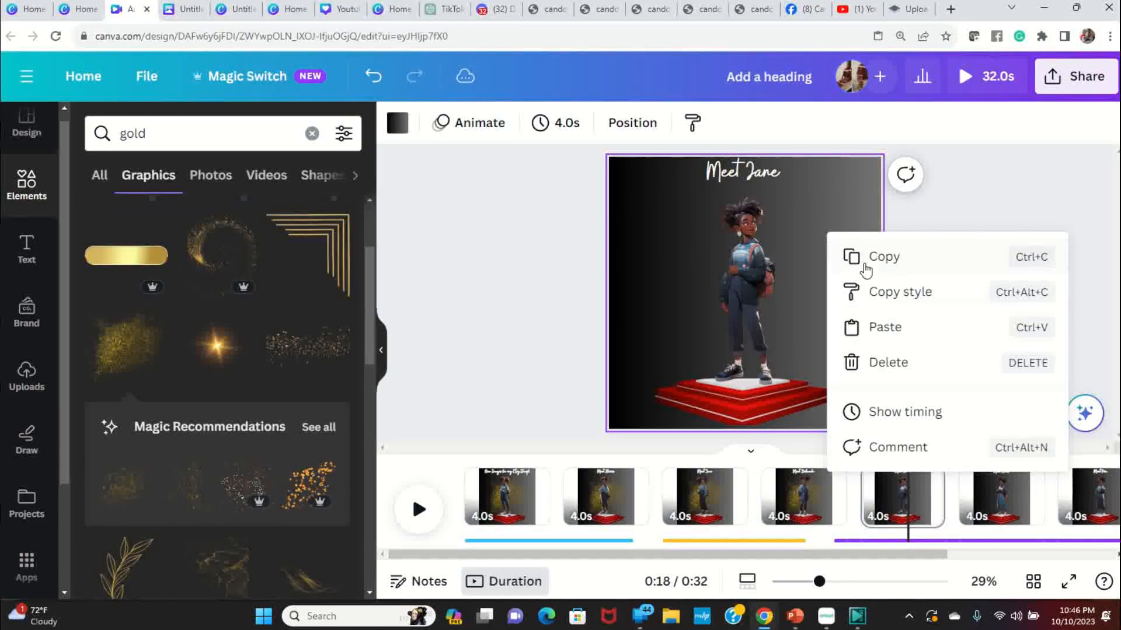
pyautogui.click(888, 323)
pyautogui.rightClick(819, 286)
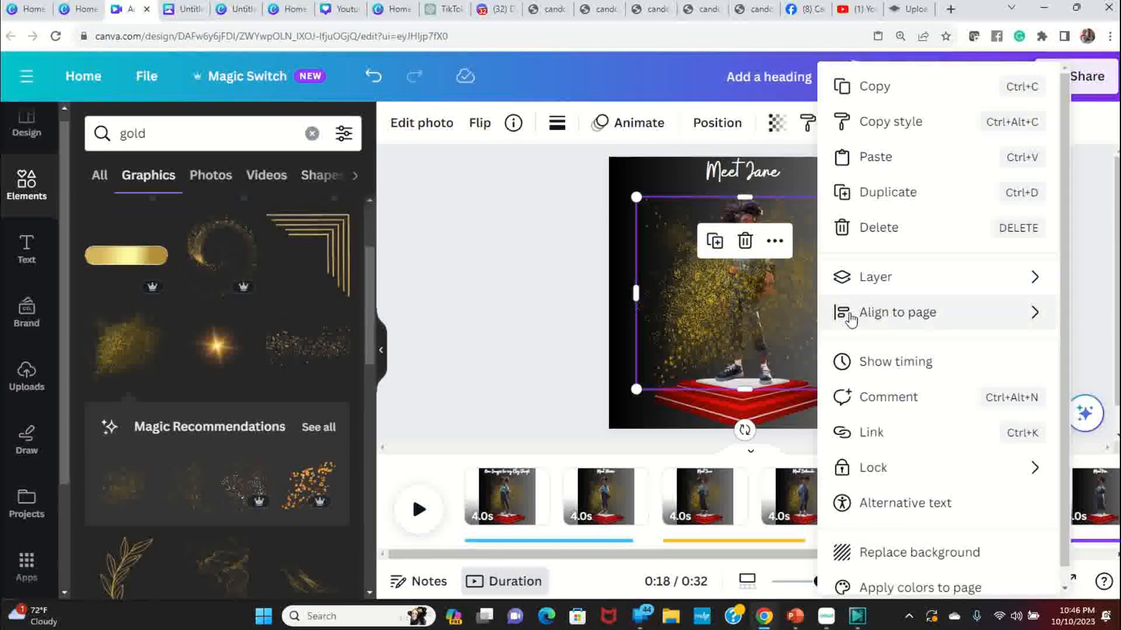
pyautogui.moveTo(873, 277)
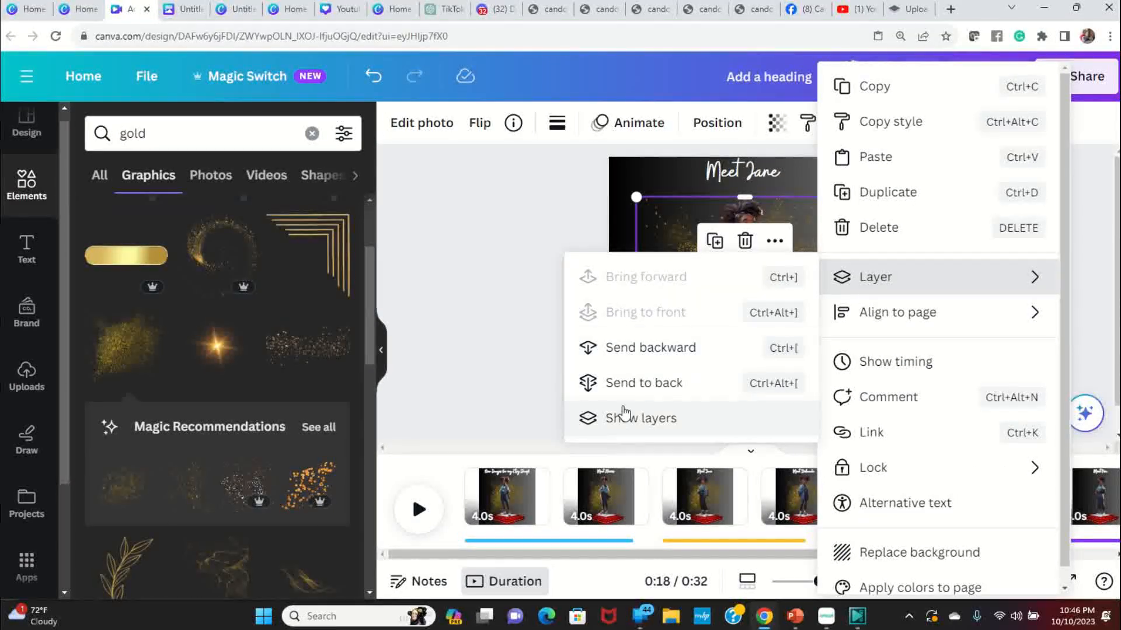
pyautogui.click(680, 383)
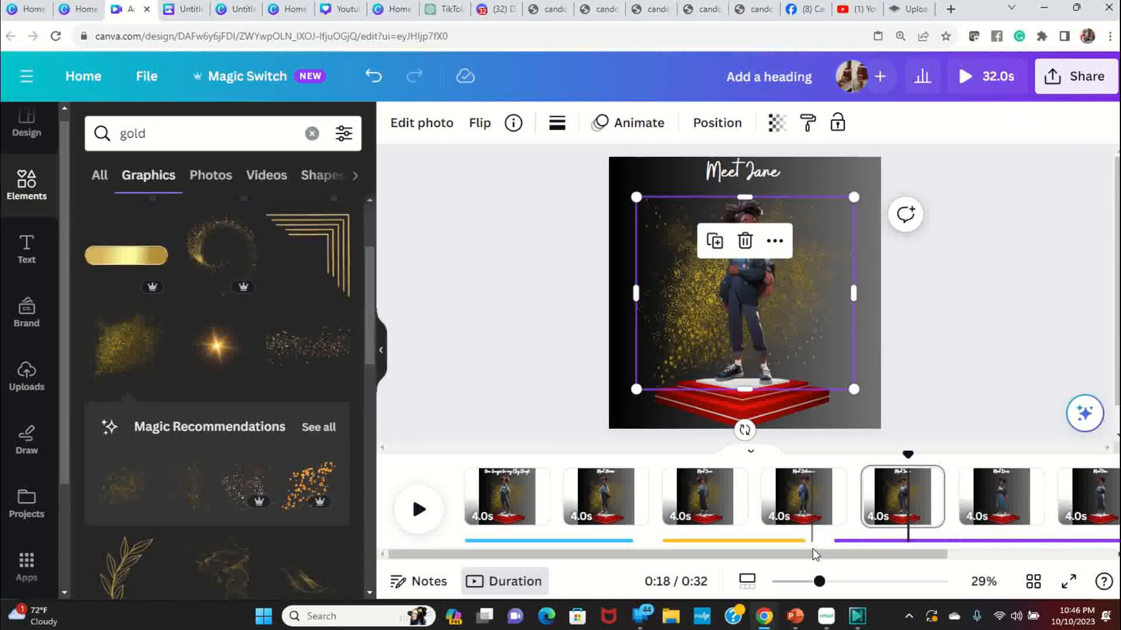
# - Paste the copied gold glitter on page 6 and send it to the back
pyautogui.moveTo(817, 555); pyautogui.dragTo(979, 555)
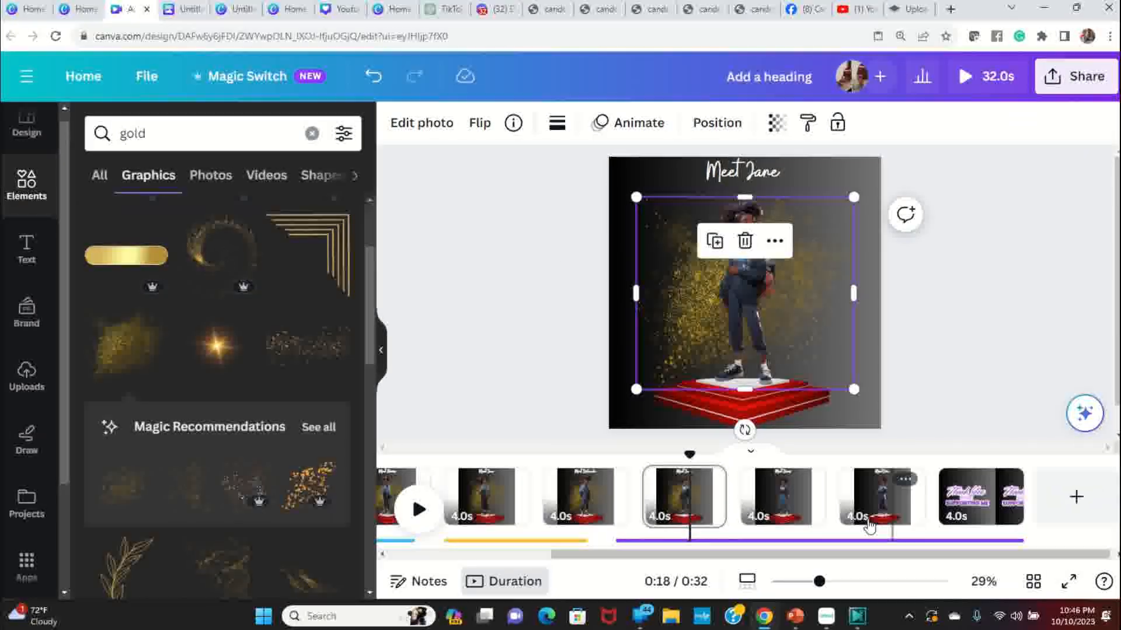
pyautogui.click(782, 496)
pyautogui.click(787, 235)
pyautogui.rightClick(787, 237)
pyautogui.click(655, 240)
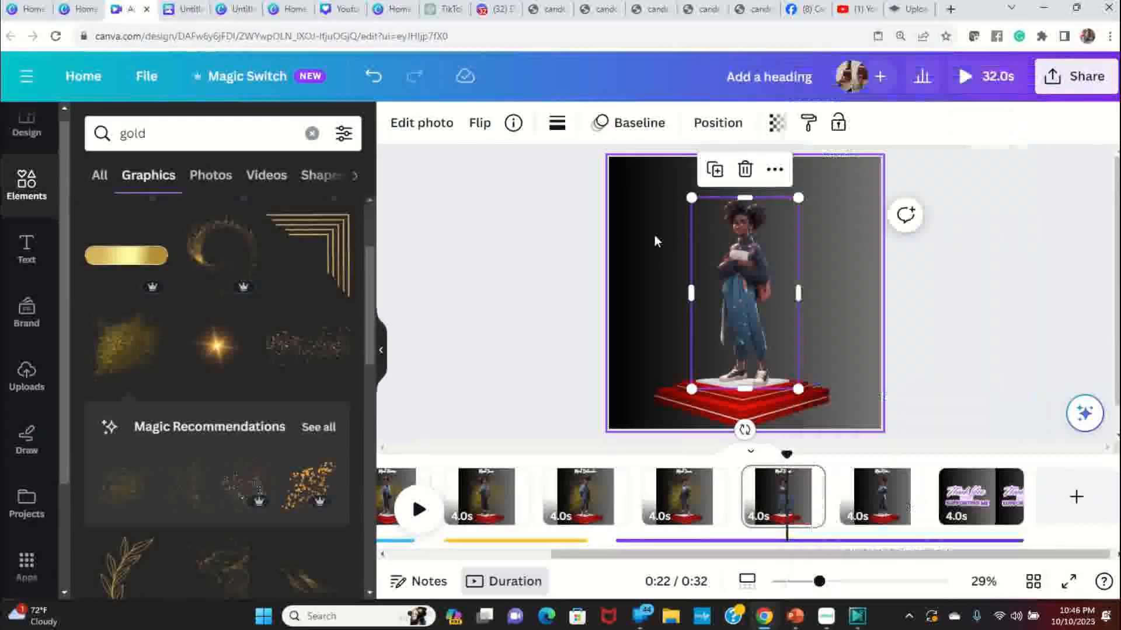
pyautogui.rightClick(657, 238)
pyautogui.click(759, 331)
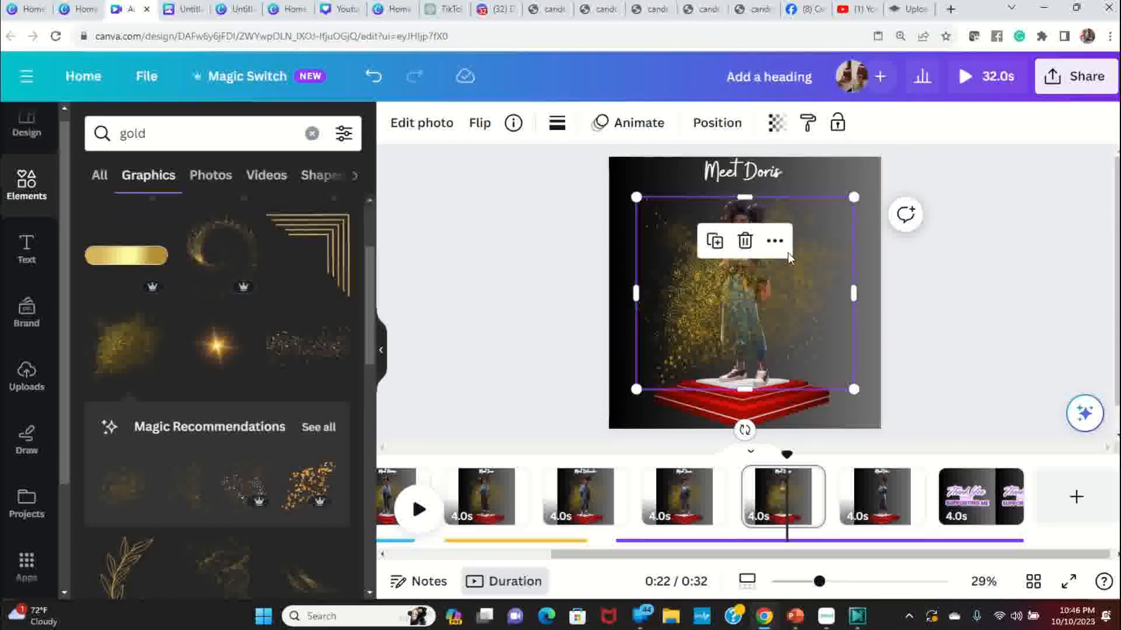
pyautogui.rightClick(790, 290)
pyautogui.moveTo(870, 267)
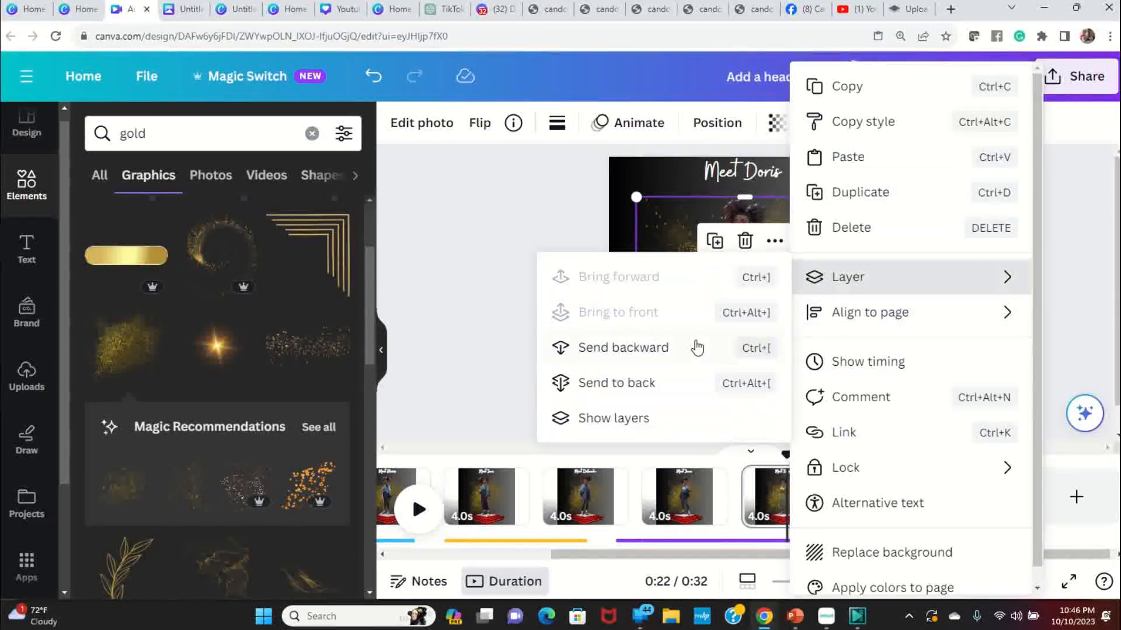
pyautogui.click(650, 384)
# - Paste the copied gold glitter on page 7, send it to the back and deselect it
pyautogui.click(879, 503)
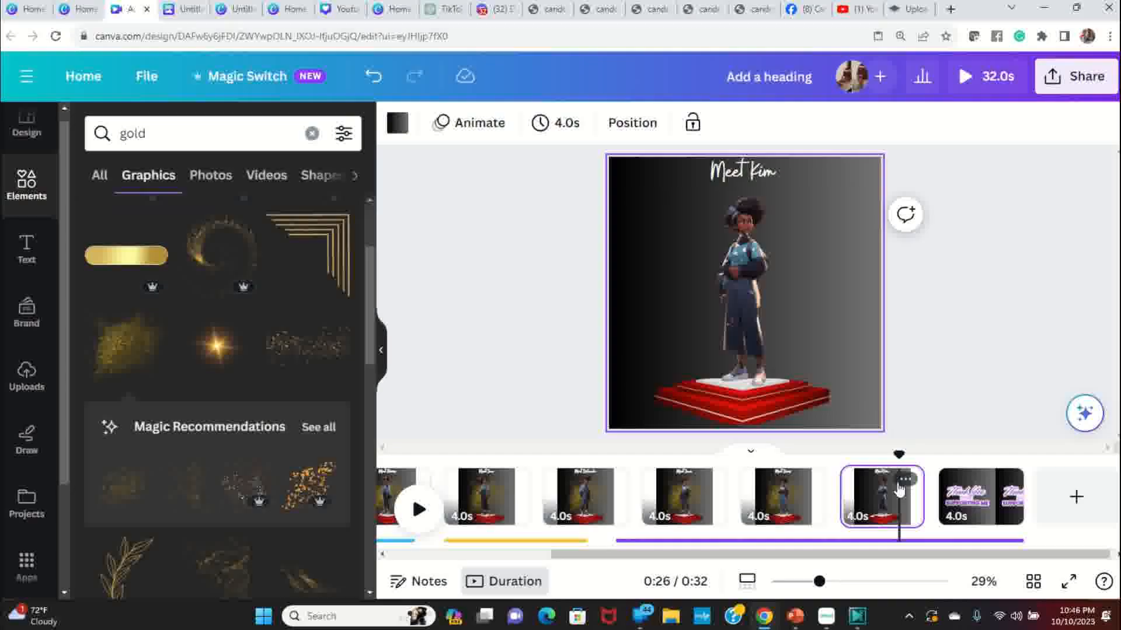
pyautogui.rightClick(830, 247)
pyautogui.click(887, 341)
pyautogui.rightClick(836, 321)
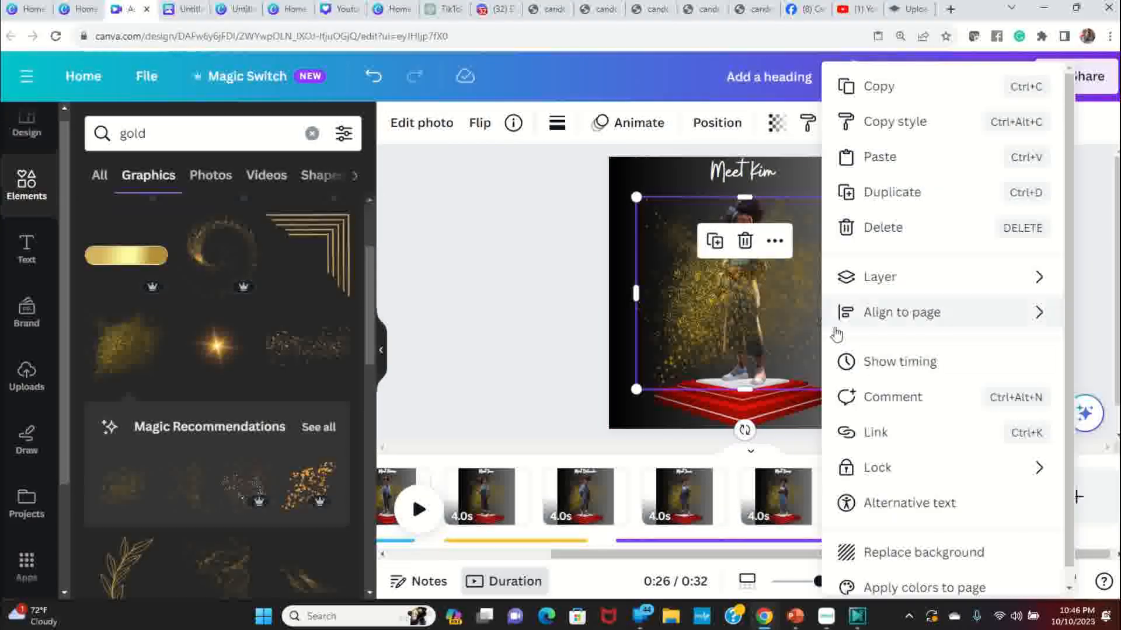
pyautogui.moveTo(875, 276)
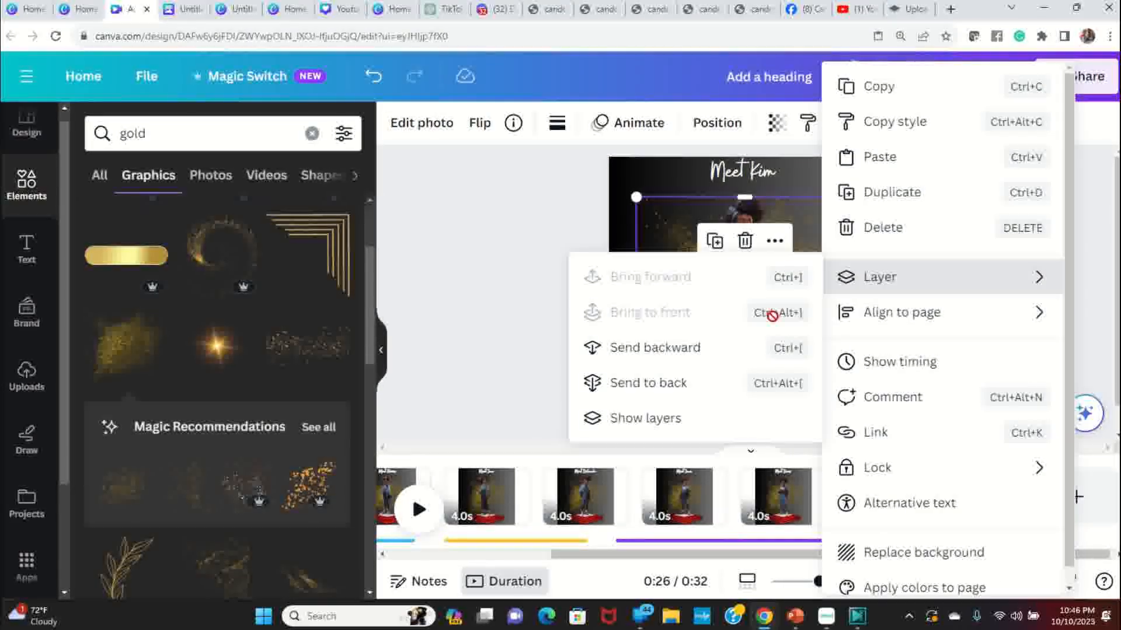
pyautogui.click(676, 382)
pyautogui.click(544, 348)
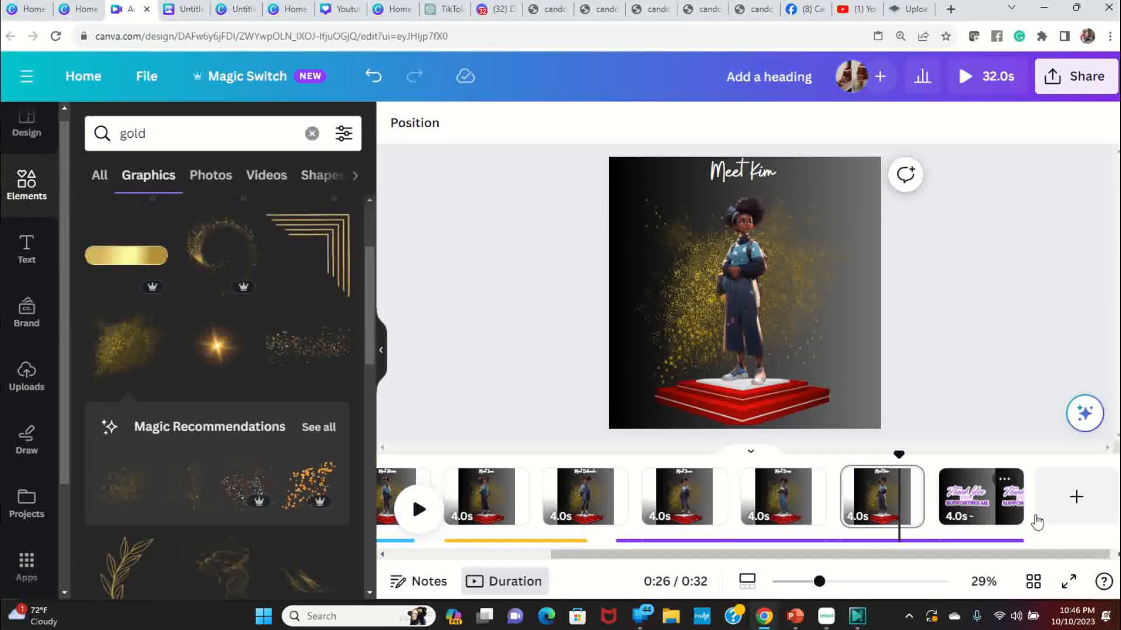
# - Preview the whole video in full screen starting from page 1, and exit the preview at the end
pyautogui.click(999, 514)
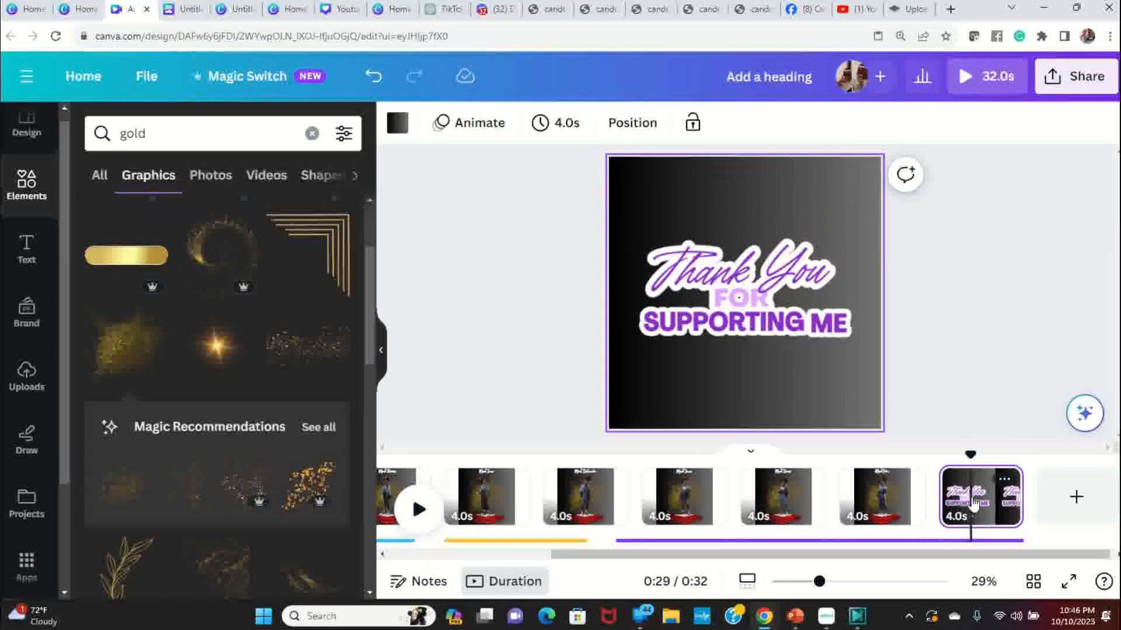
pyautogui.moveTo(824, 552); pyautogui.dragTo(518, 552)
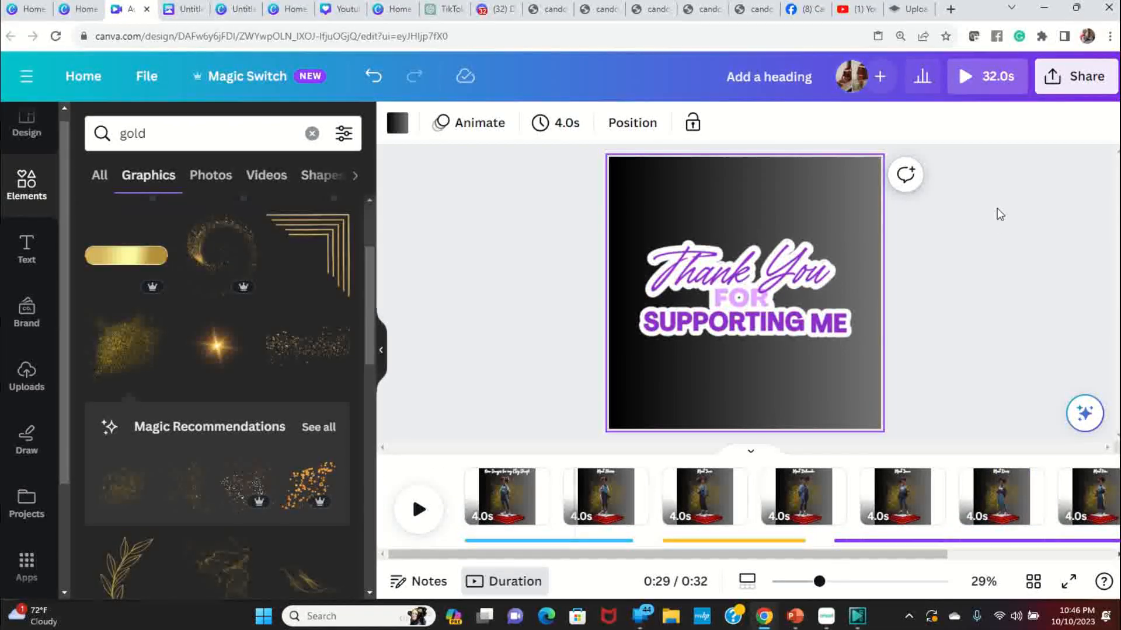
pyautogui.click(508, 497)
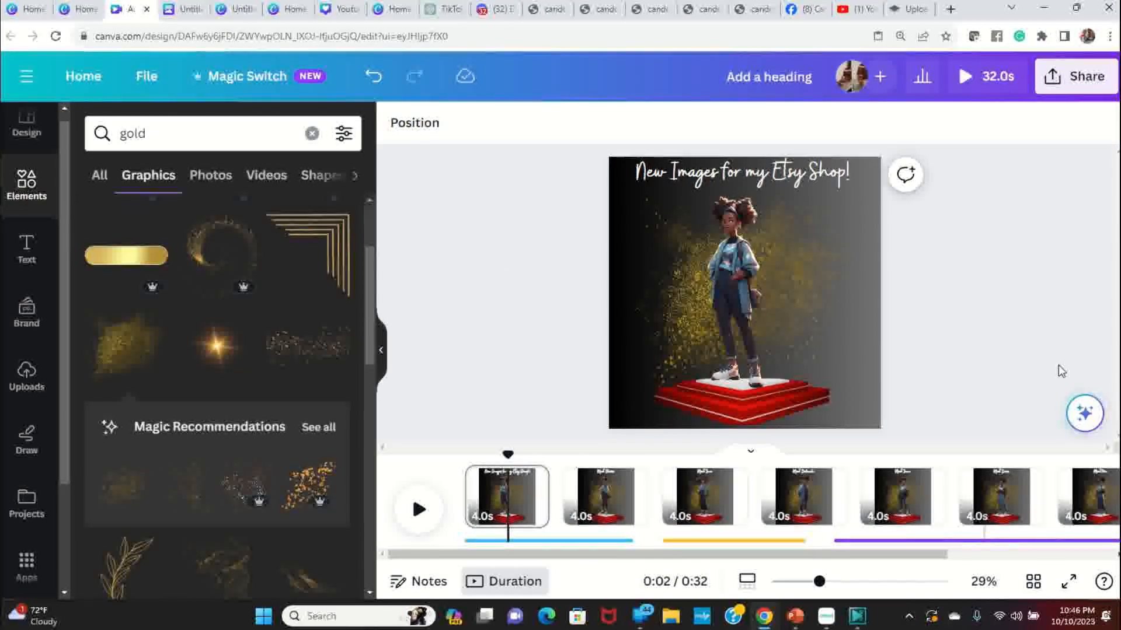
pyautogui.click(1068, 581)
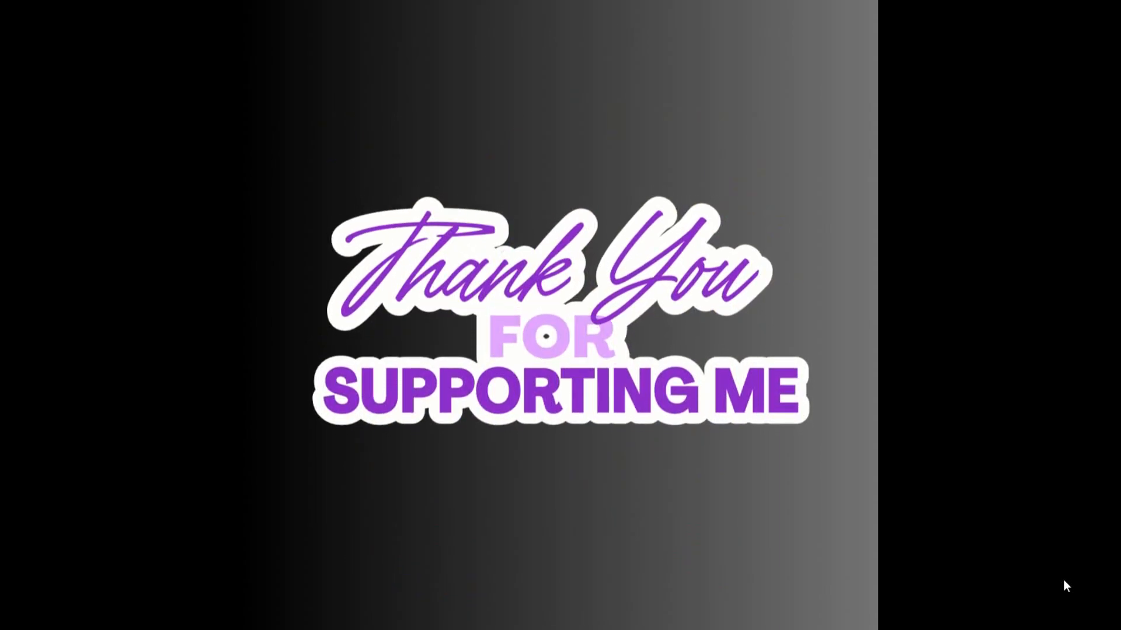
pyautogui.press('Escape')
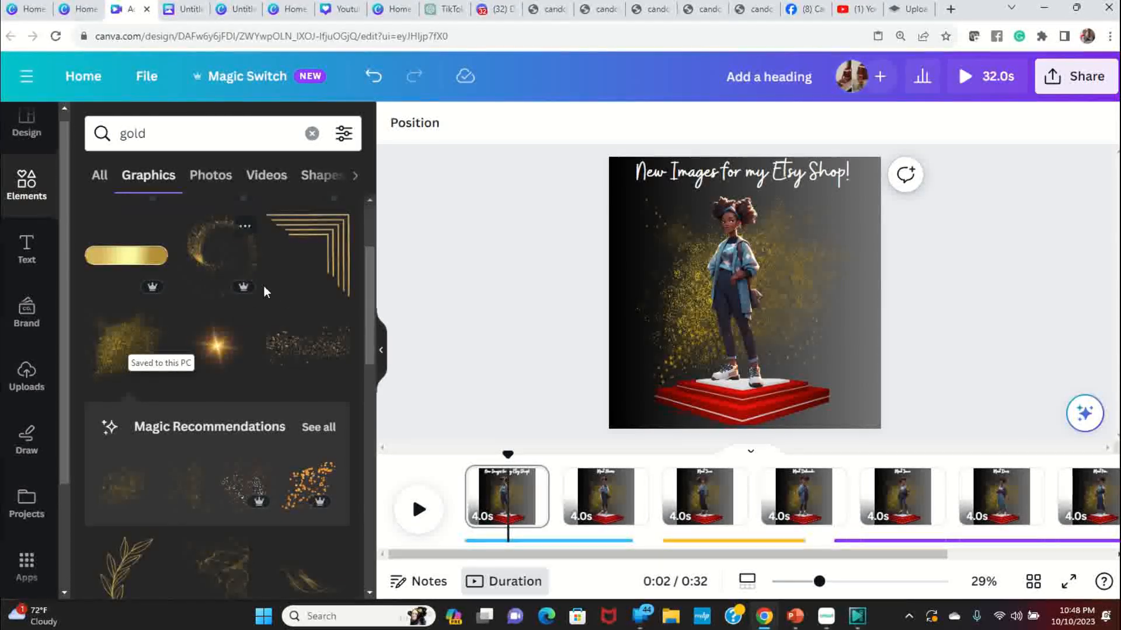
# - Browse the "gold" element results across graphics, photos and videos, and return to the graphics
pyautogui.scroll(1, 261, 280)
pyautogui.scroll(1, 251, 282)
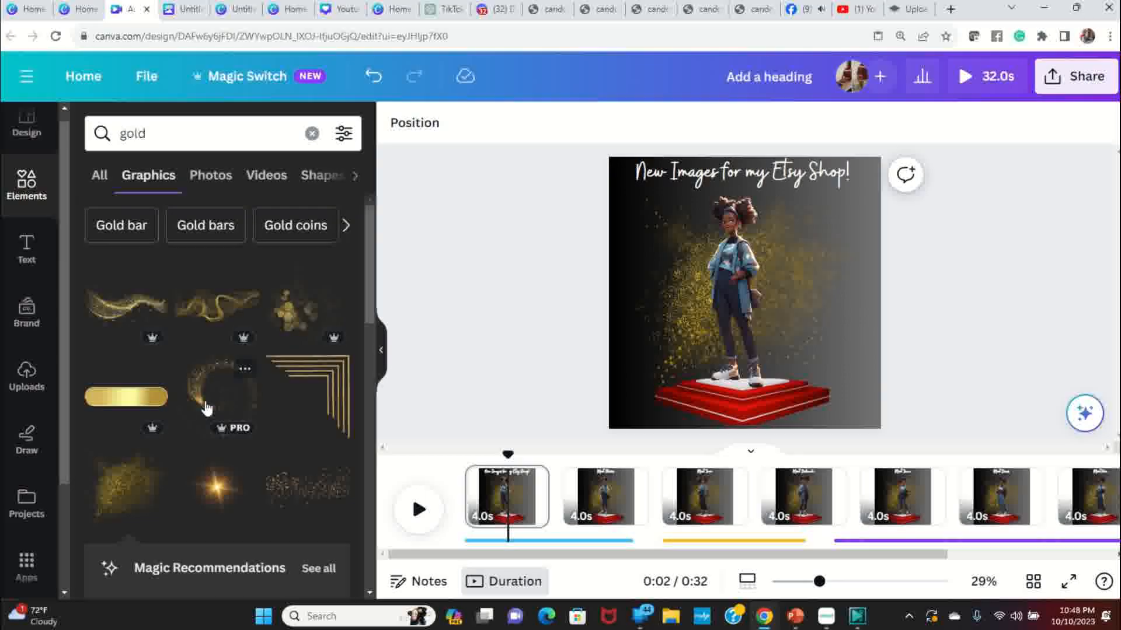
pyautogui.scroll(-2, 205, 408)
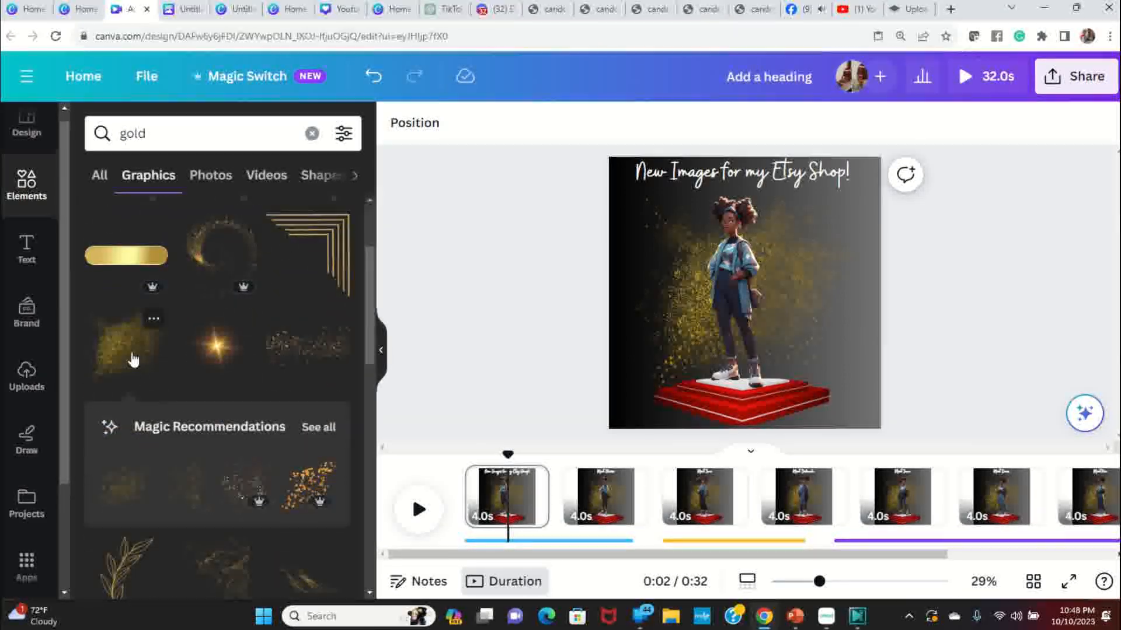
pyautogui.scroll(2, 132, 362)
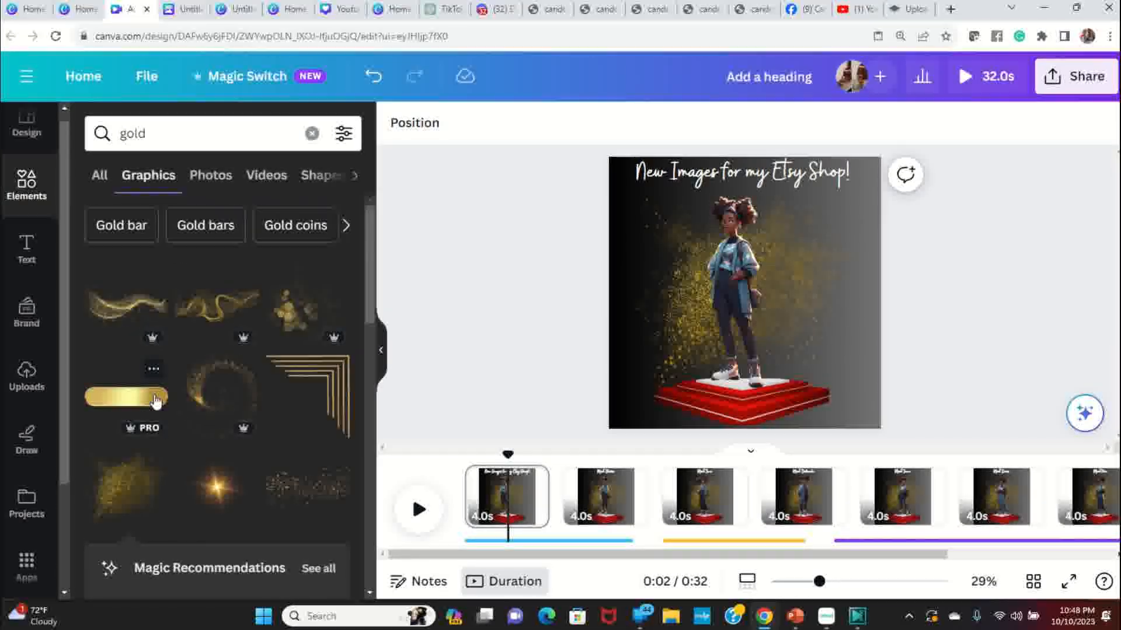
pyautogui.scroll(-1, 166, 396)
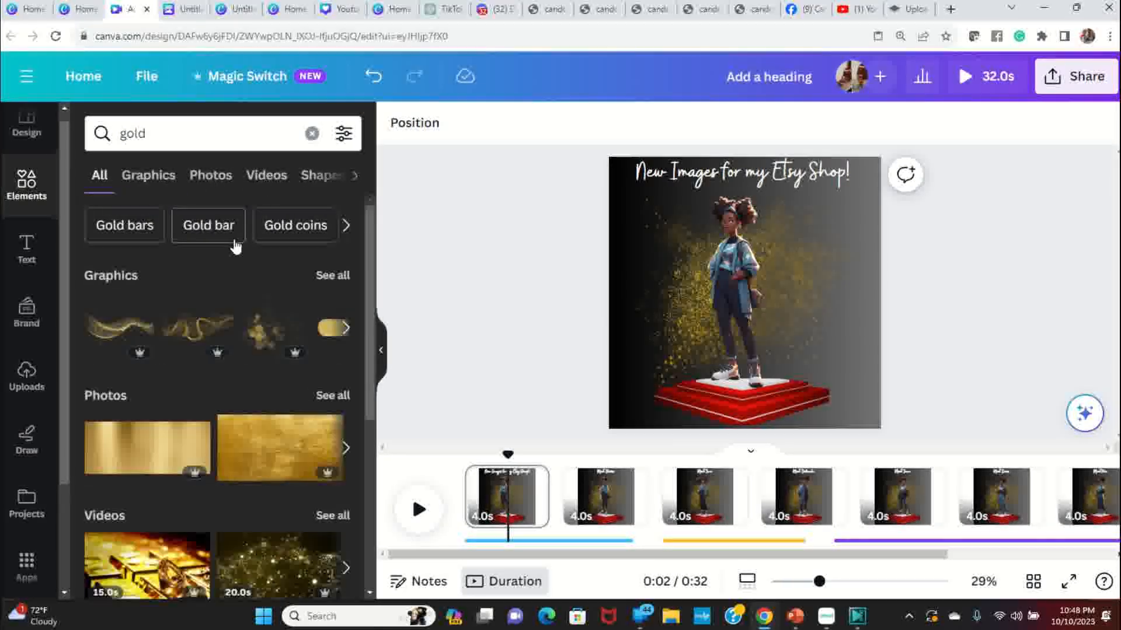
pyautogui.click(210, 178)
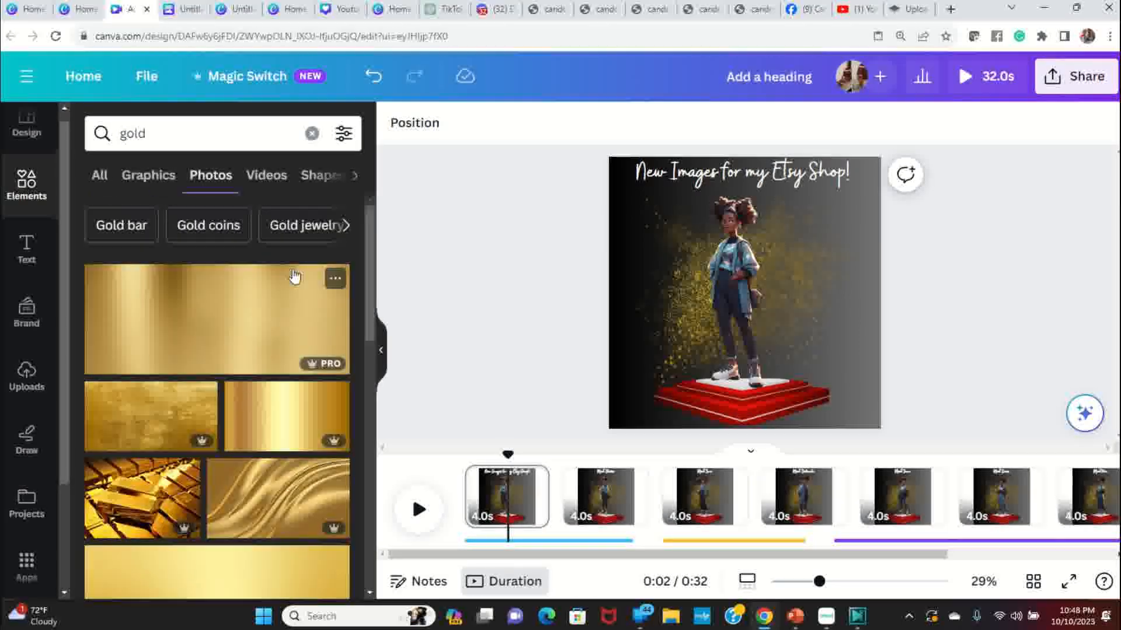
pyautogui.click(265, 176)
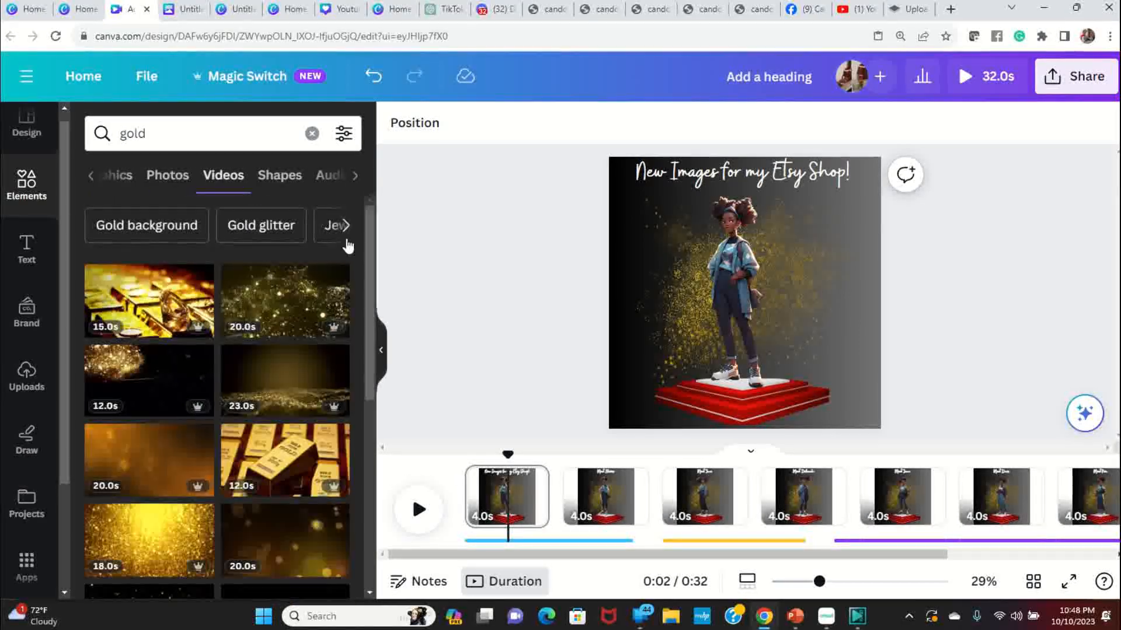
pyautogui.click(129, 179)
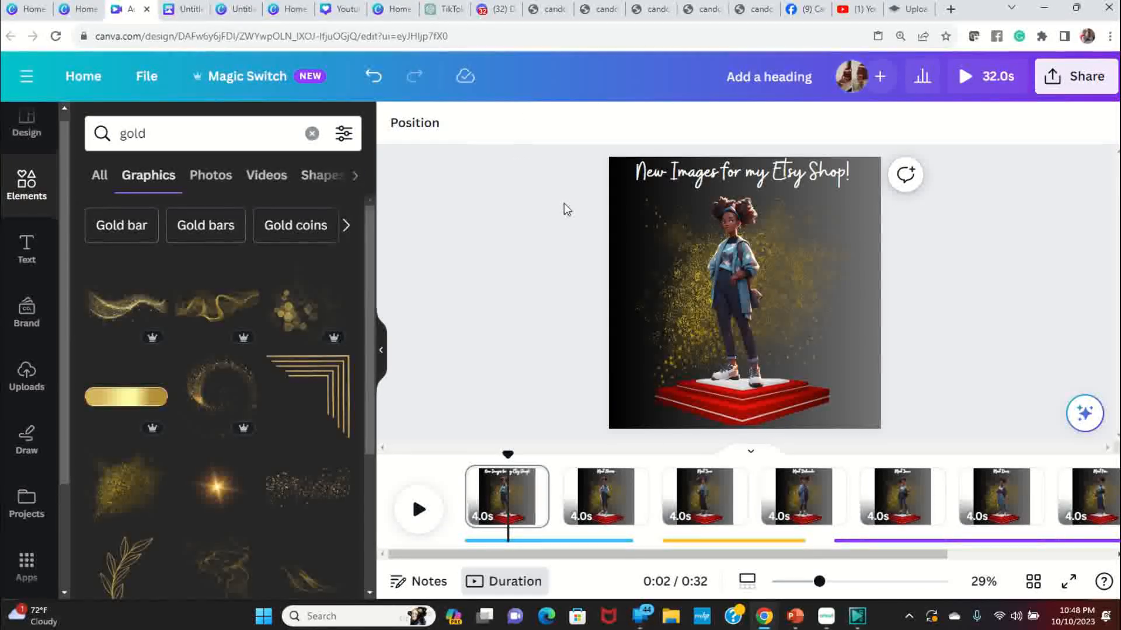
# - Review the file types offered for downloading the design, and close the download settings without exporting
pyautogui.click(1087, 77)
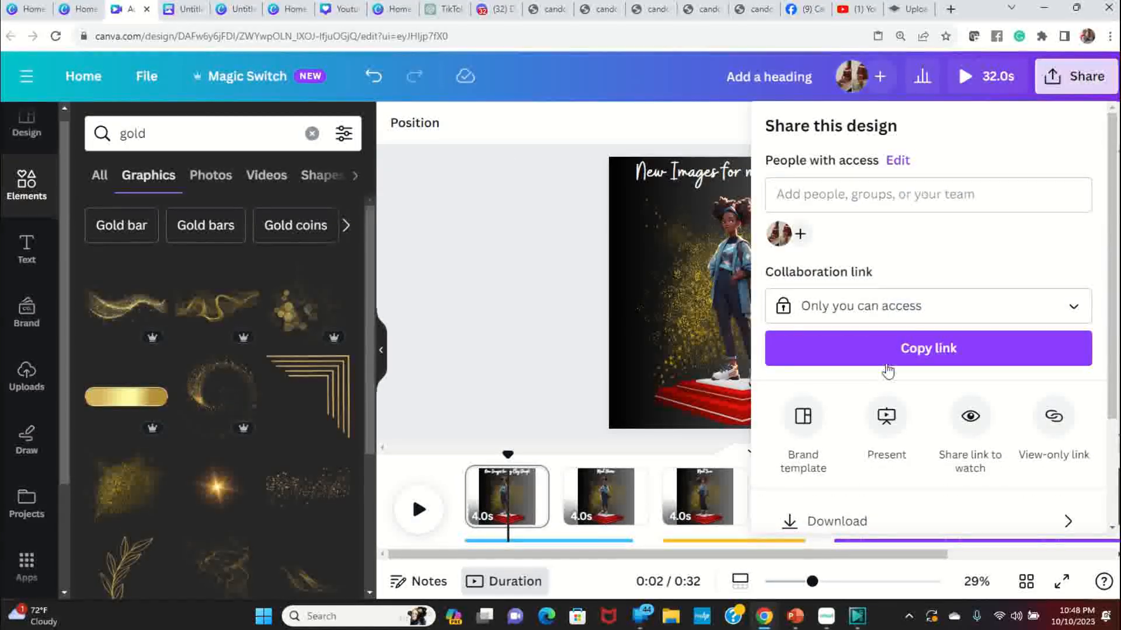
pyautogui.scroll(-3, 888, 370)
pyautogui.click(846, 376)
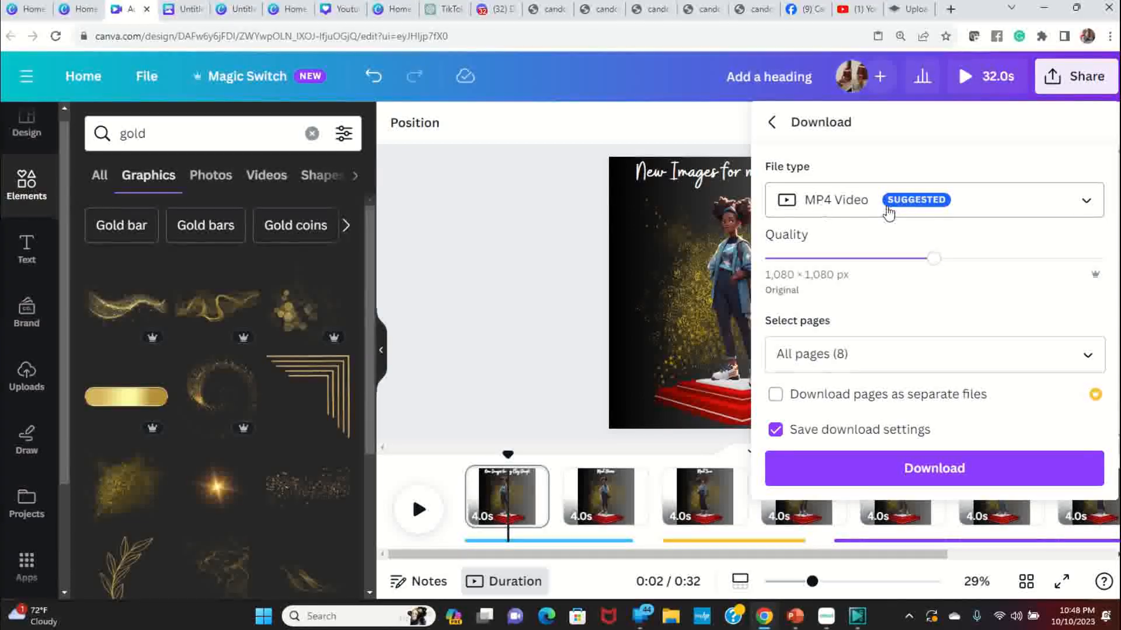
pyautogui.click(1091, 200)
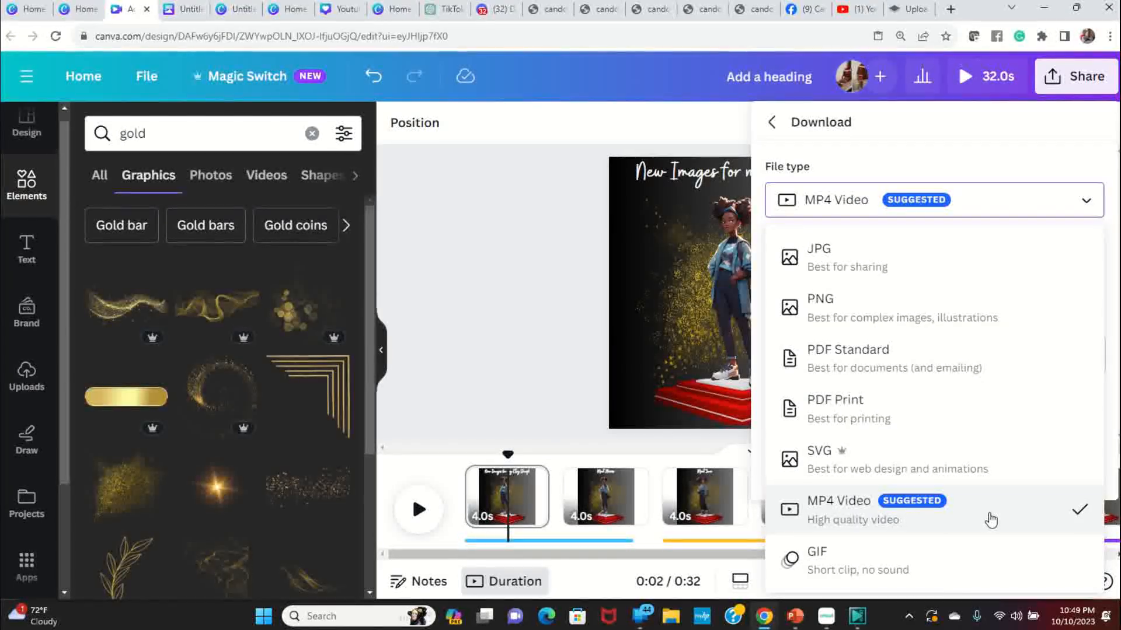
pyautogui.click(564, 307)
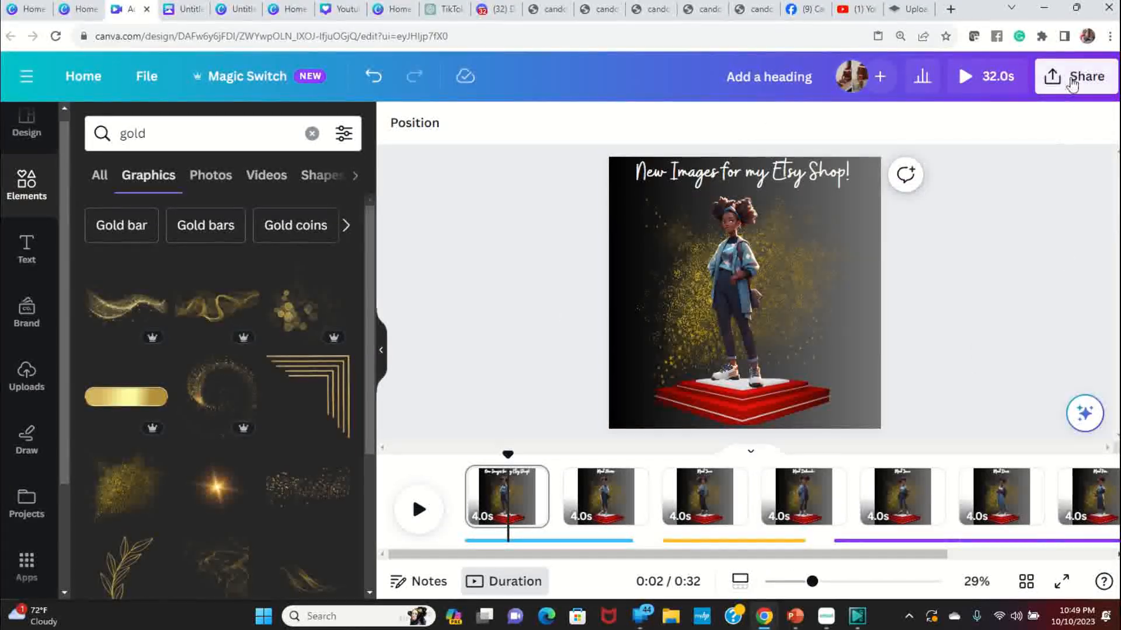
# - Download all 8 pages as one MP4 video at 1,080 × 1,080 px
pyautogui.click(1072, 83)
pyautogui.scroll(-3, 916, 432)
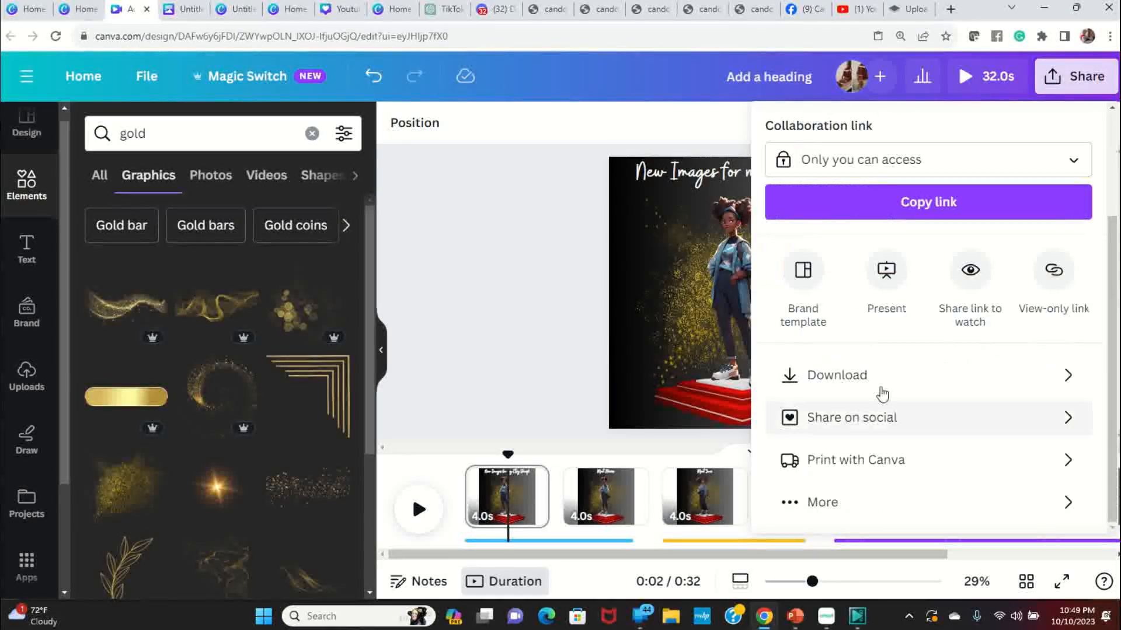
pyautogui.click(893, 378)
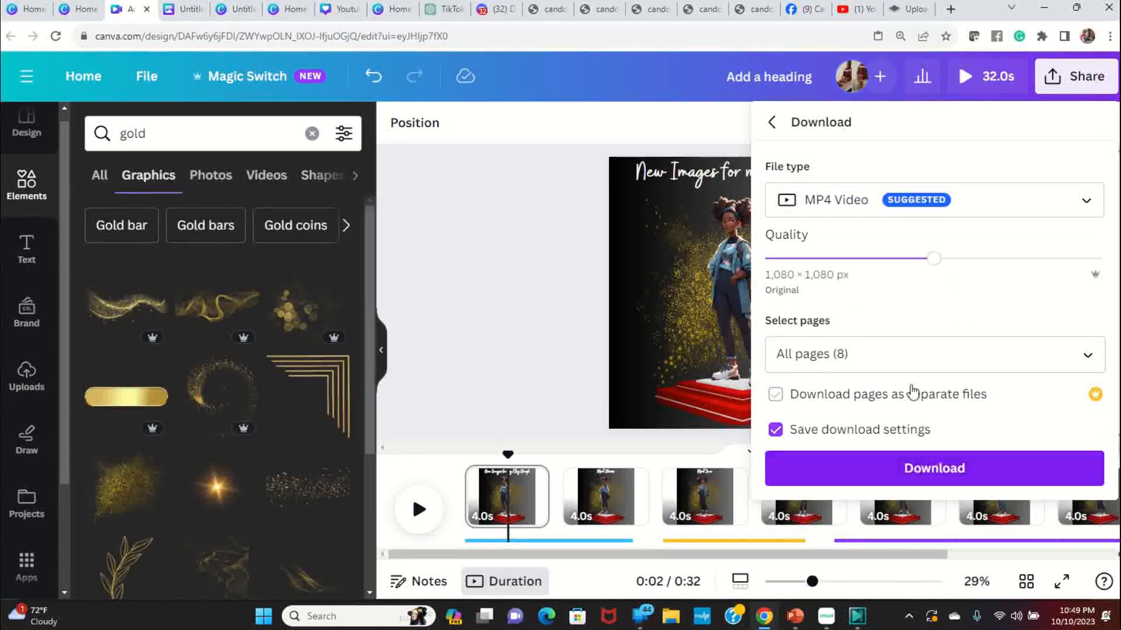
pyautogui.click(886, 473)
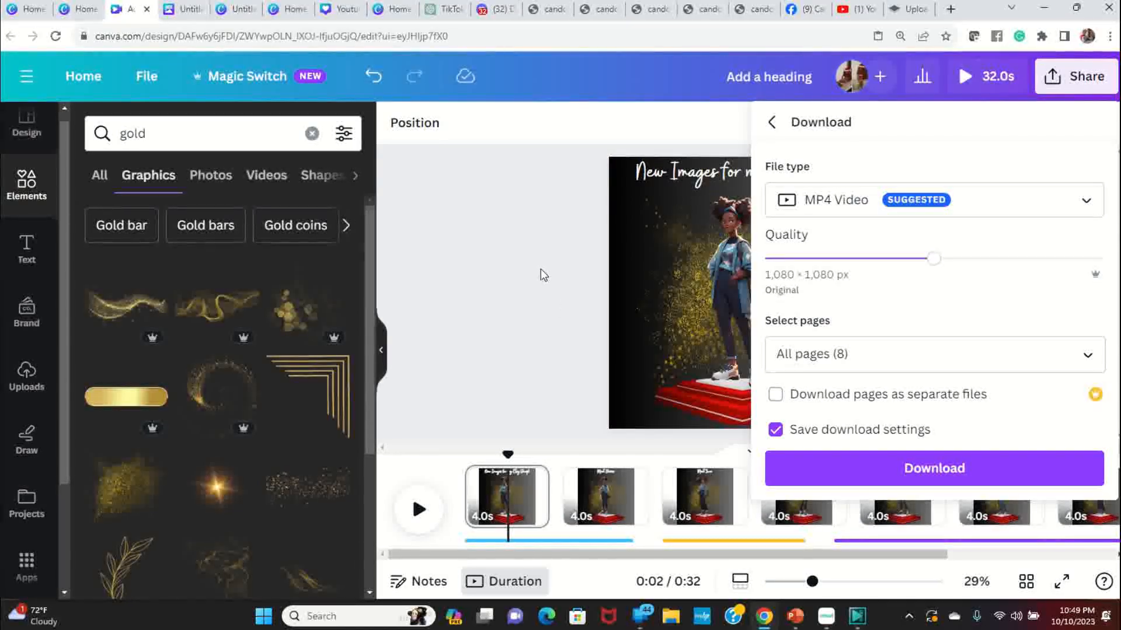
pyautogui.click(993, 471)
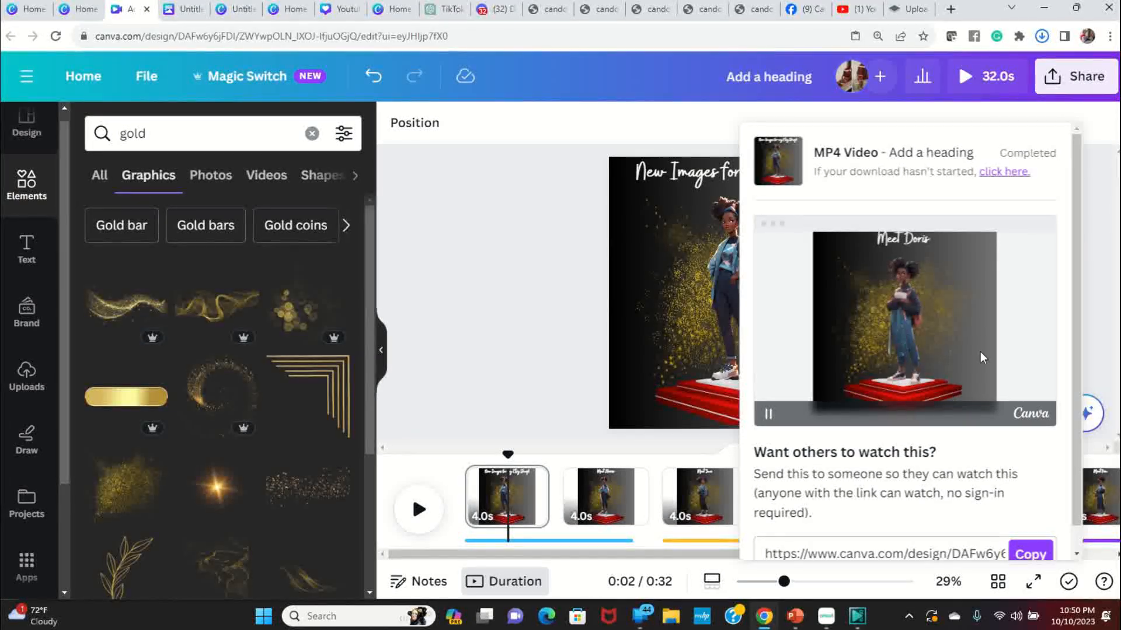
# - Check the browser's recent downloads and the Downloads folder in File Explorer for the exported video
pyautogui.click(1042, 37)
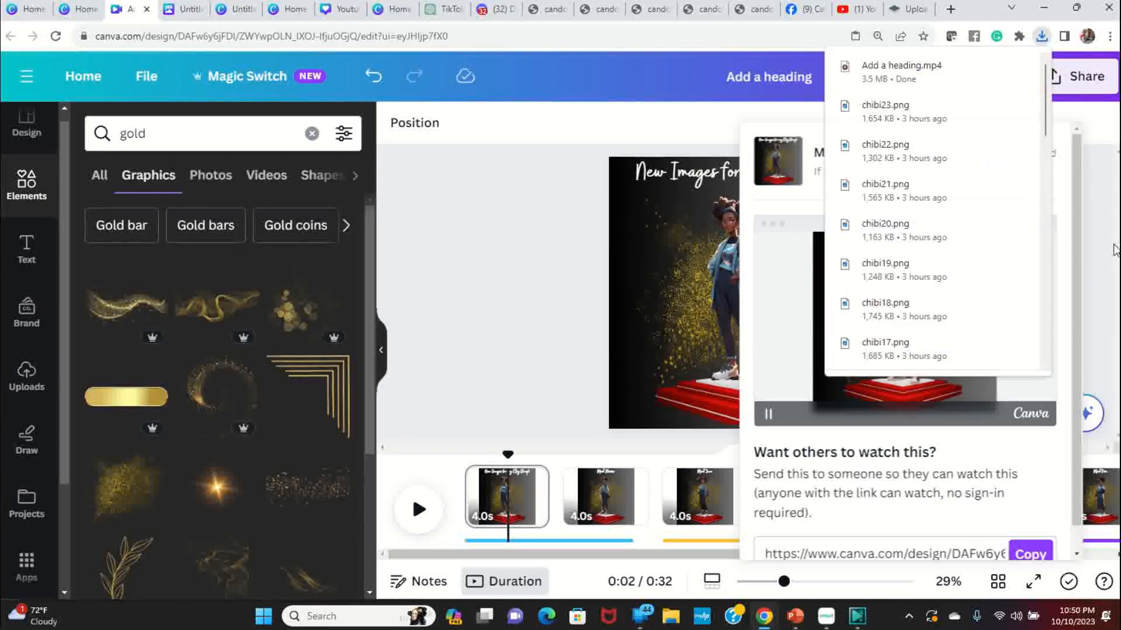
pyautogui.click(566, 209)
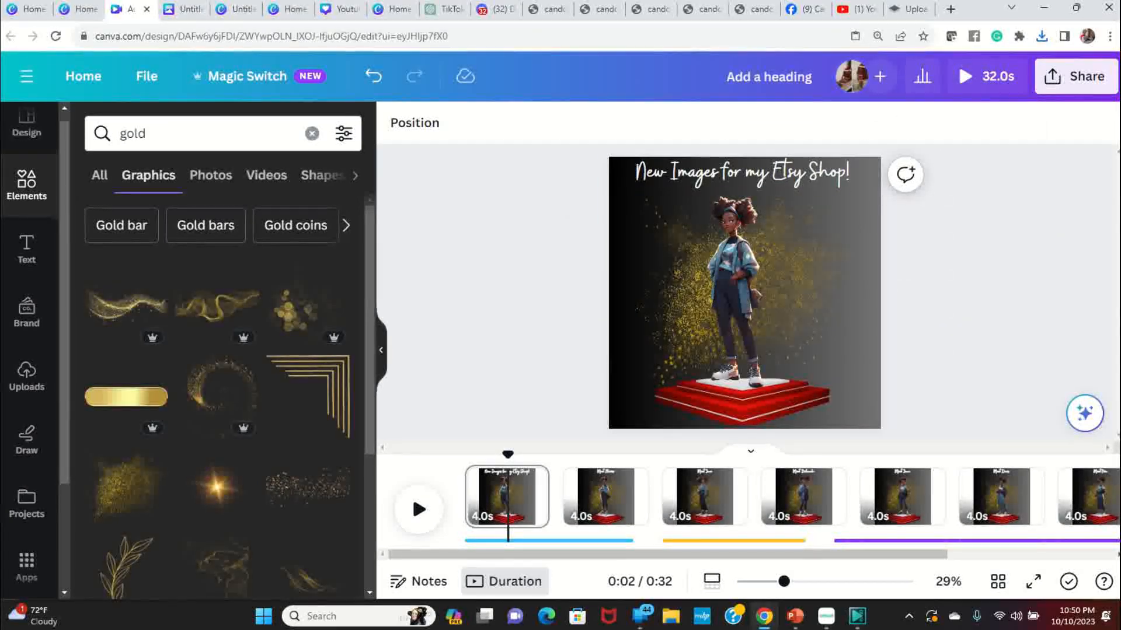
pyautogui.click(672, 619)
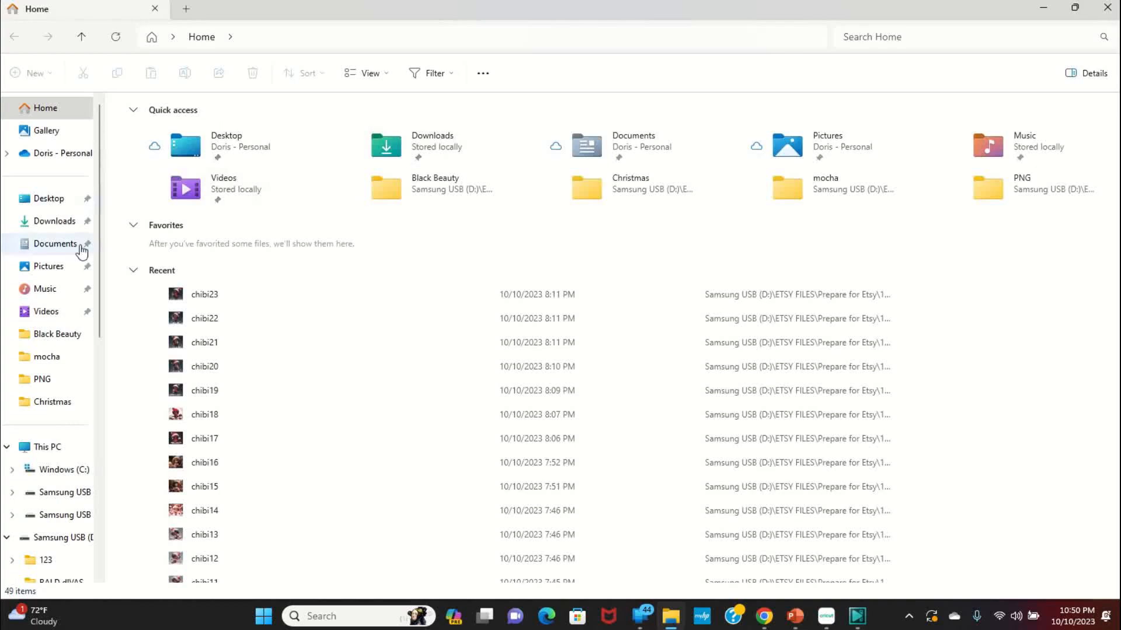
pyautogui.click(56, 224)
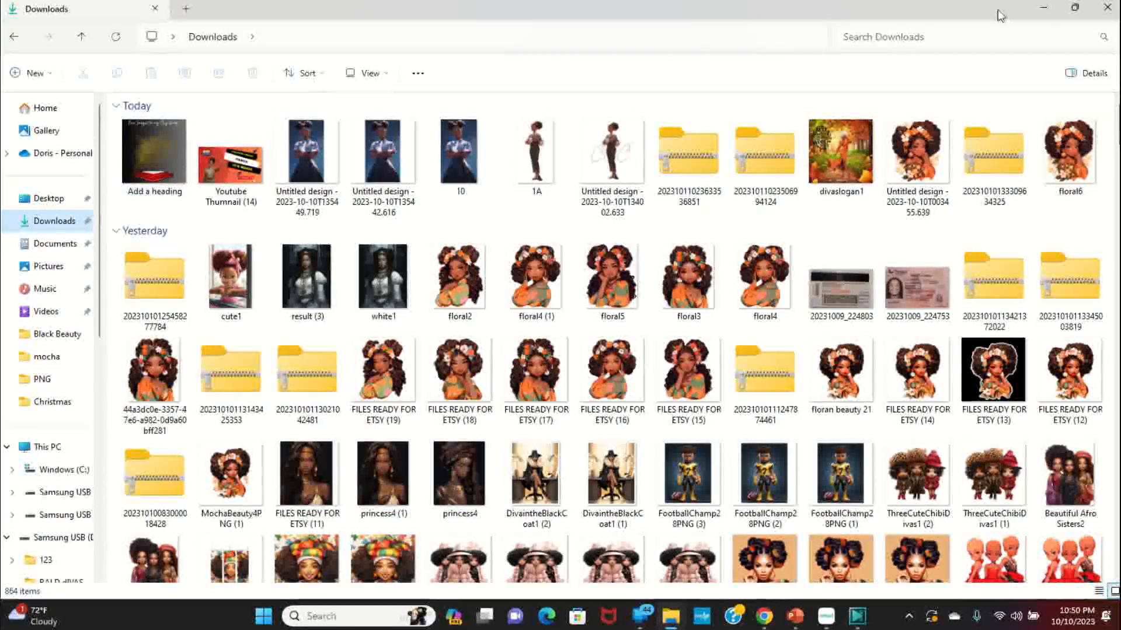
pyautogui.click(1108, 8)
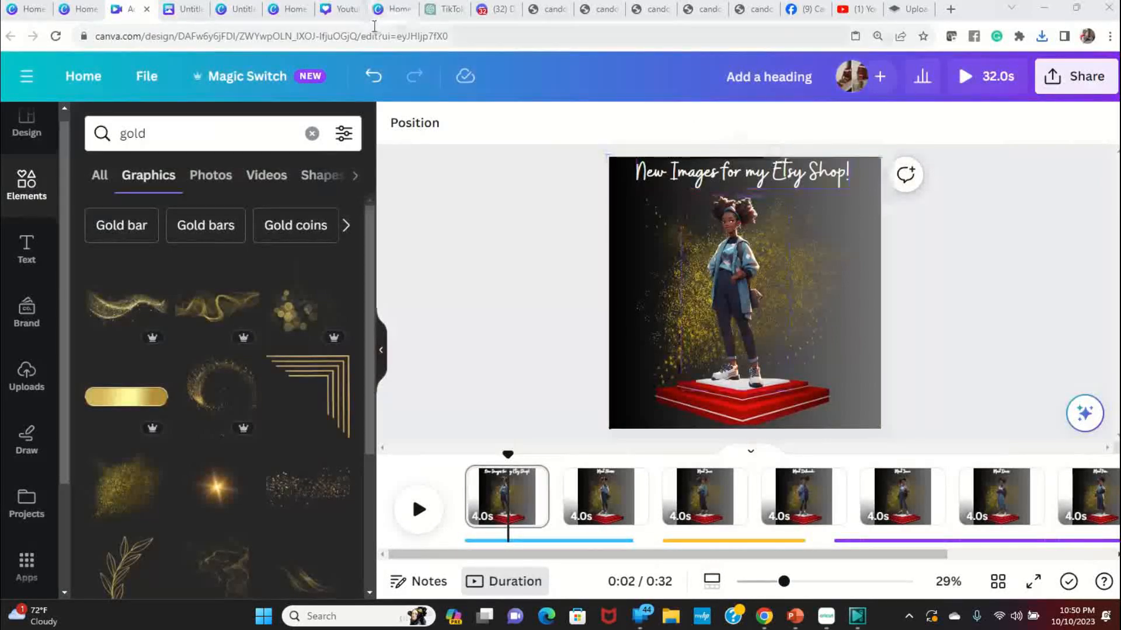
# - Switch to the Candoris' Cricut and Creative Crafters group on Facebook and start a new post
pyautogui.click(817, 9)
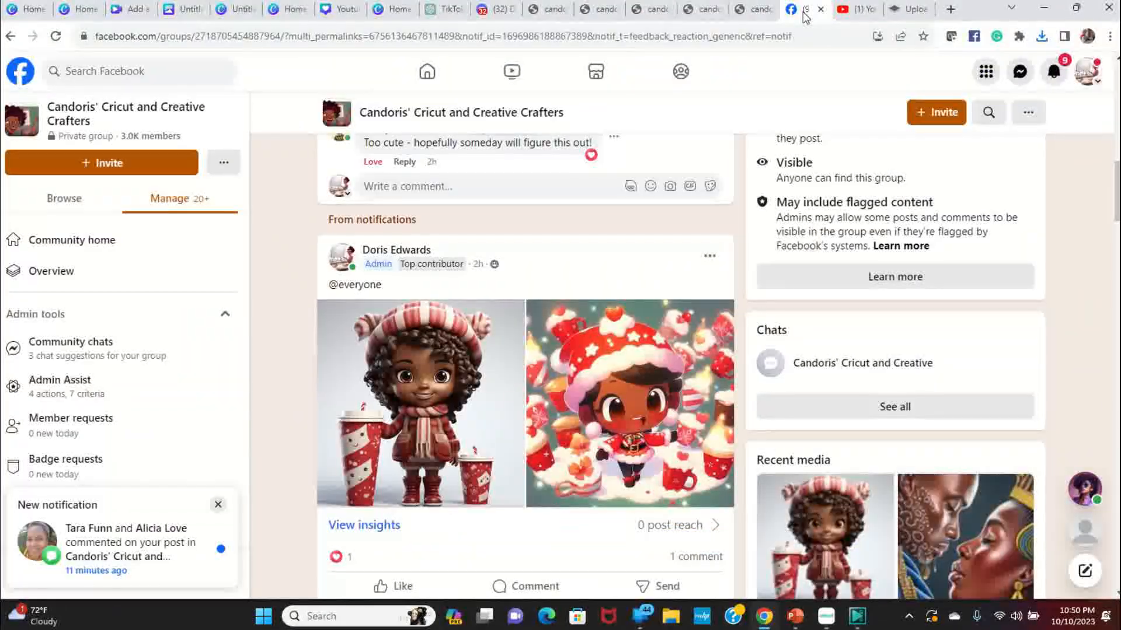
pyautogui.scroll(2, 489, 284)
pyautogui.scroll(5, 490, 284)
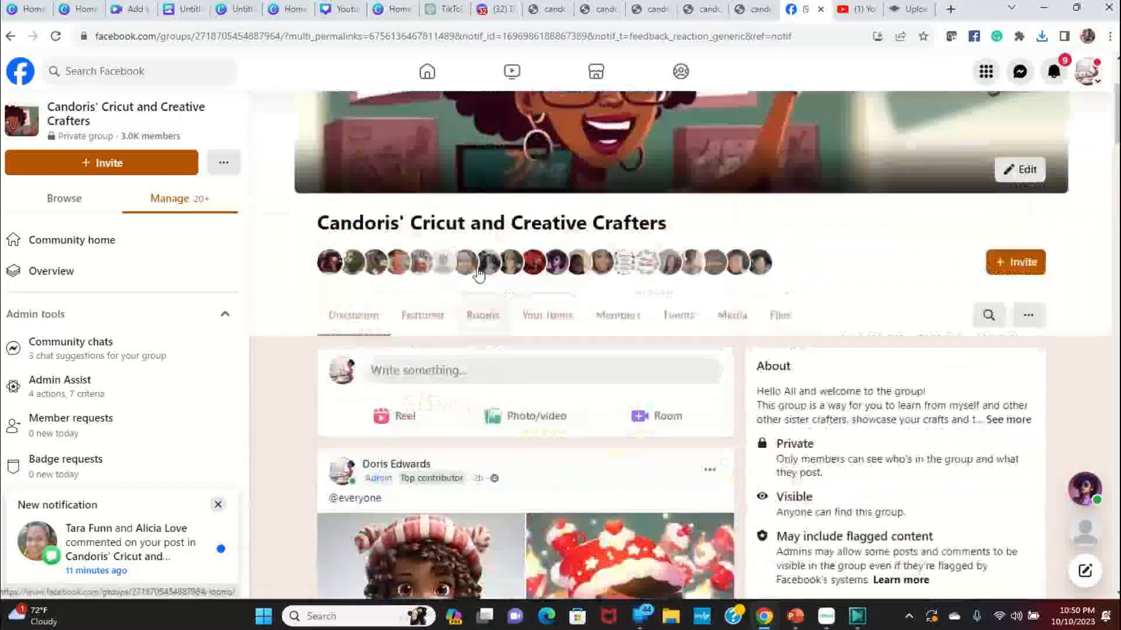
pyautogui.click(503, 369)
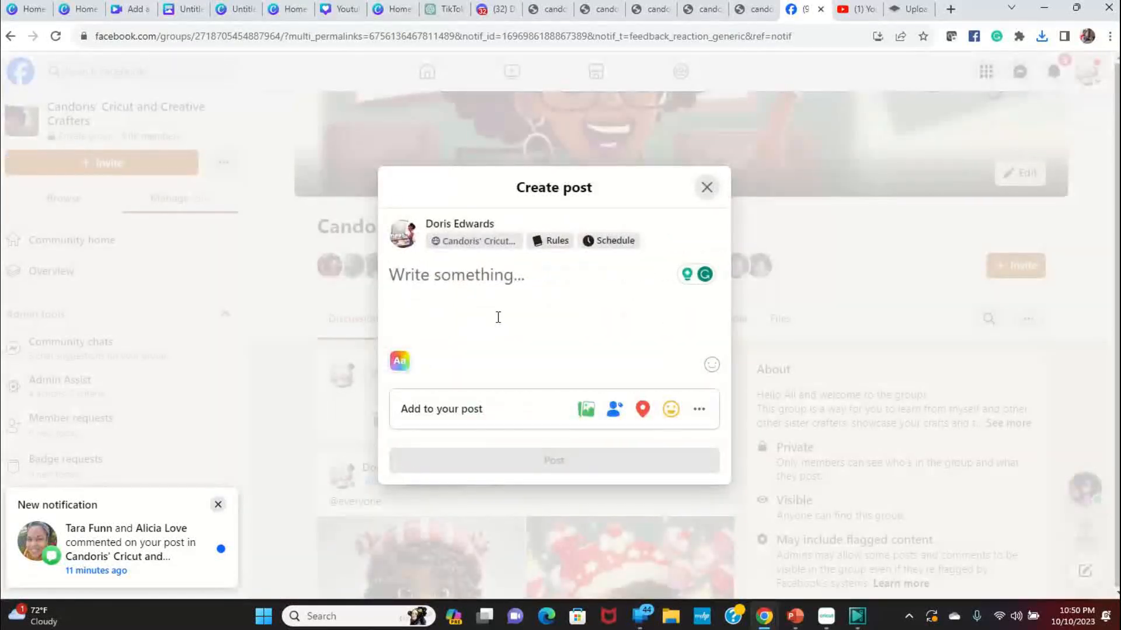
pyautogui.write('Tu')
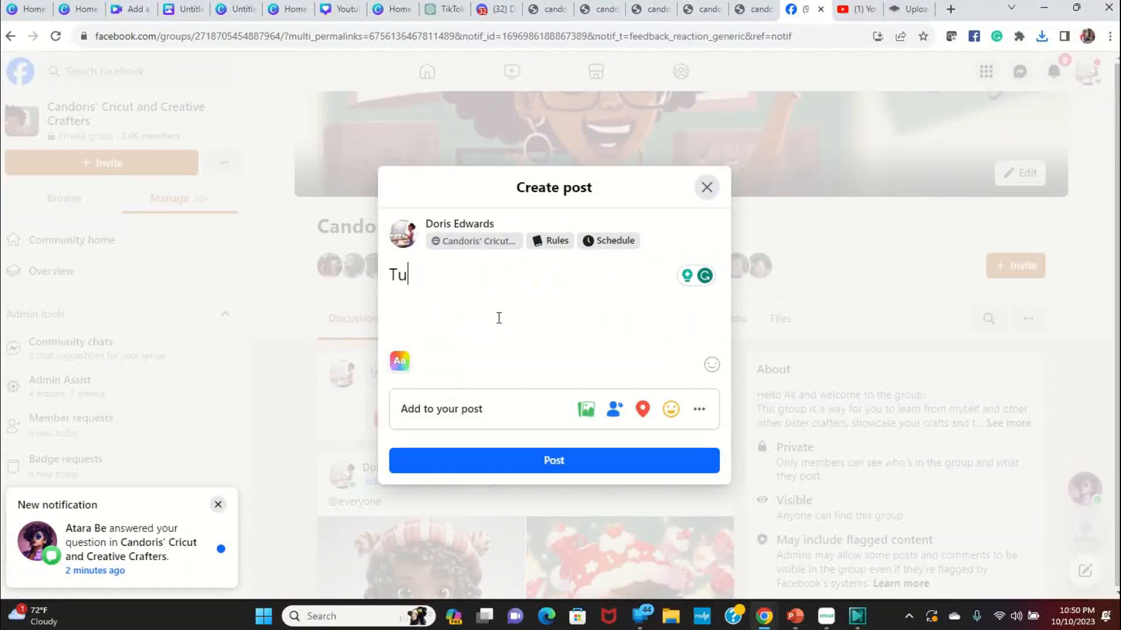
pyautogui.write('torial Alert!')
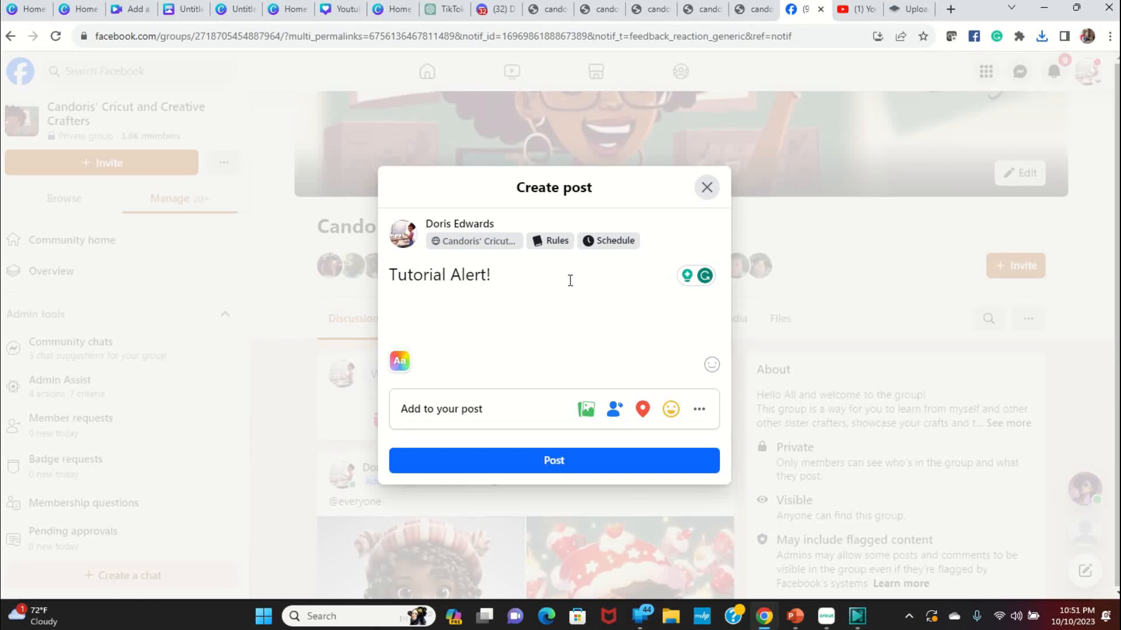
pyautogui.hotkey('ctrl', 'BackSpace')
pyautogui.hotkey('ctrl', 'BackSpace')
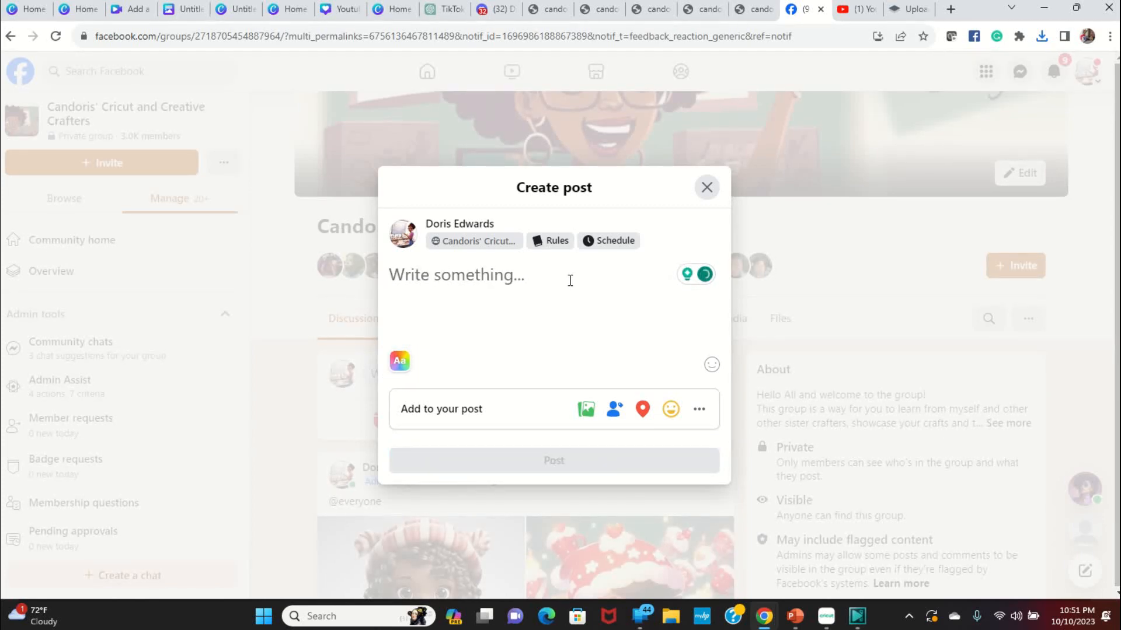
pyautogui.write('Next')
pyautogui.write(' Tutor')
pyautogui.write('ial')
pyautogui.press('BackSpace')
pyautogui.write('al: Creat')
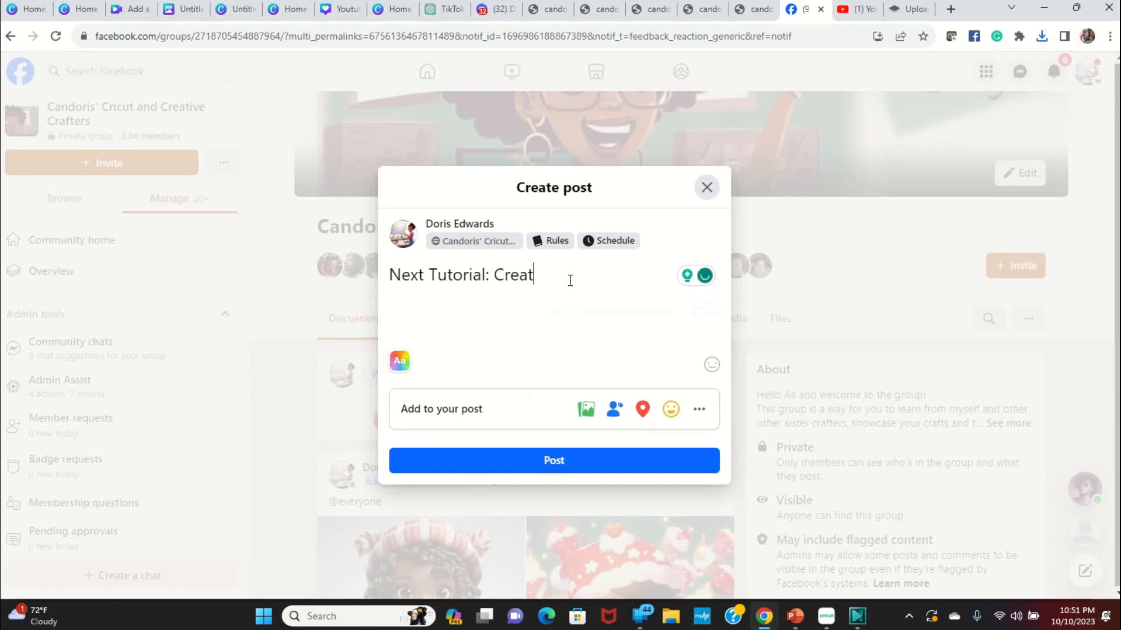
pyautogui.write('ing V')
pyautogui.write('id')
pyautogui.write('eo')
pyautogui.press('BackSpace')
pyautogui.press('BackSpace')
pyautogui.press('BackSpace')
pyautogui.press('BackSpace')
pyautogui.write('Face')
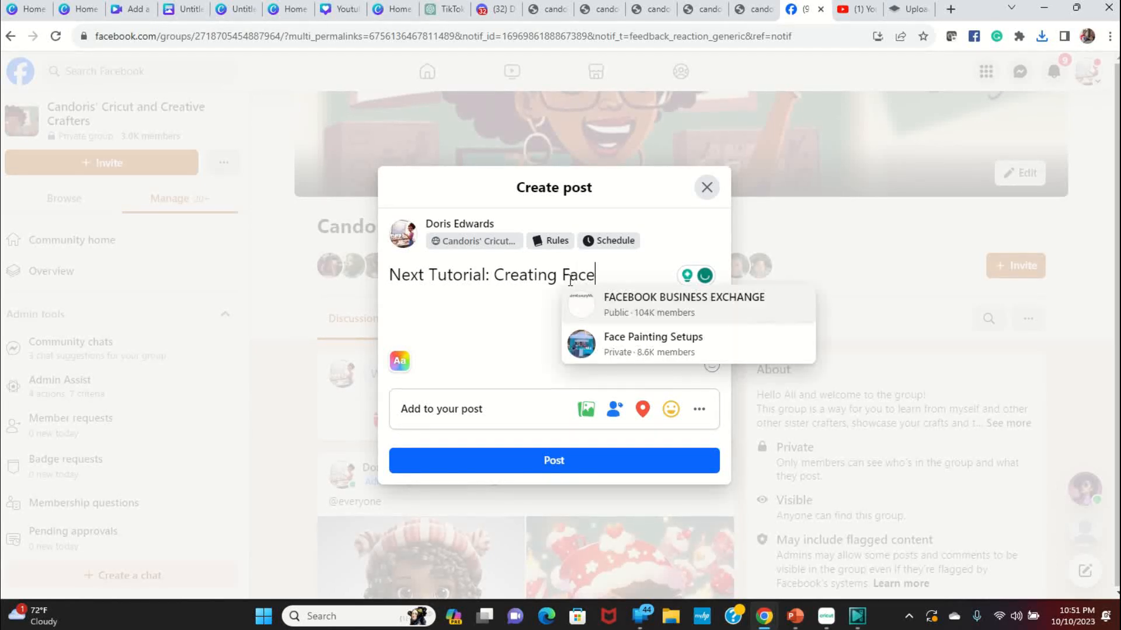
pyautogui.write('book ')
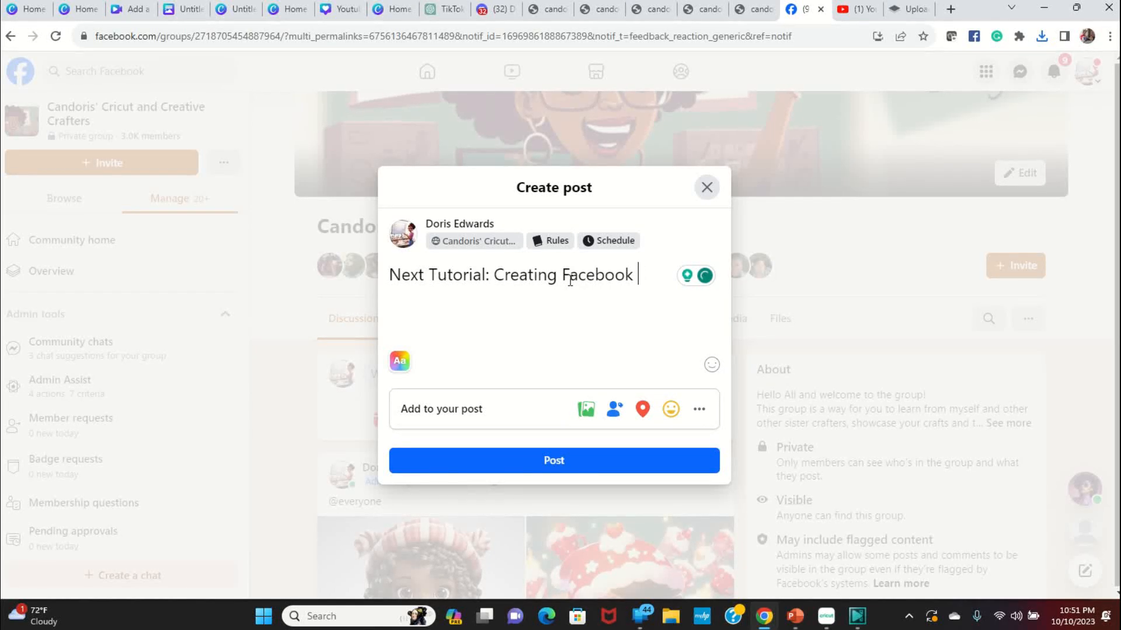
pyautogui.write('iideo in V')
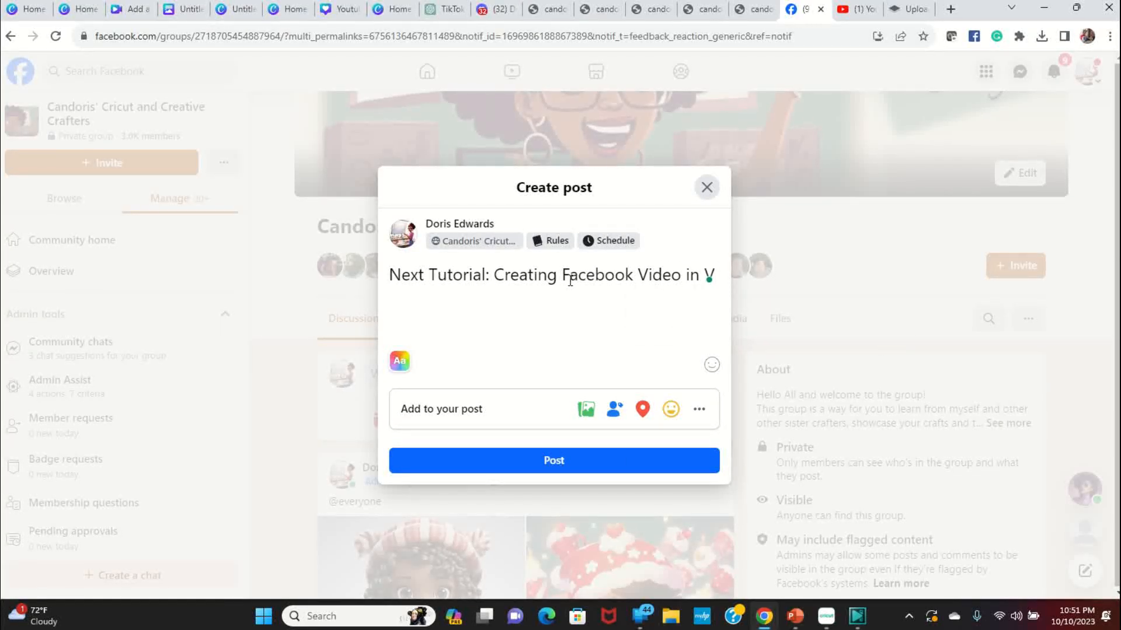
pyautogui.press('BackSpace')
pyautogui.write('Canva')
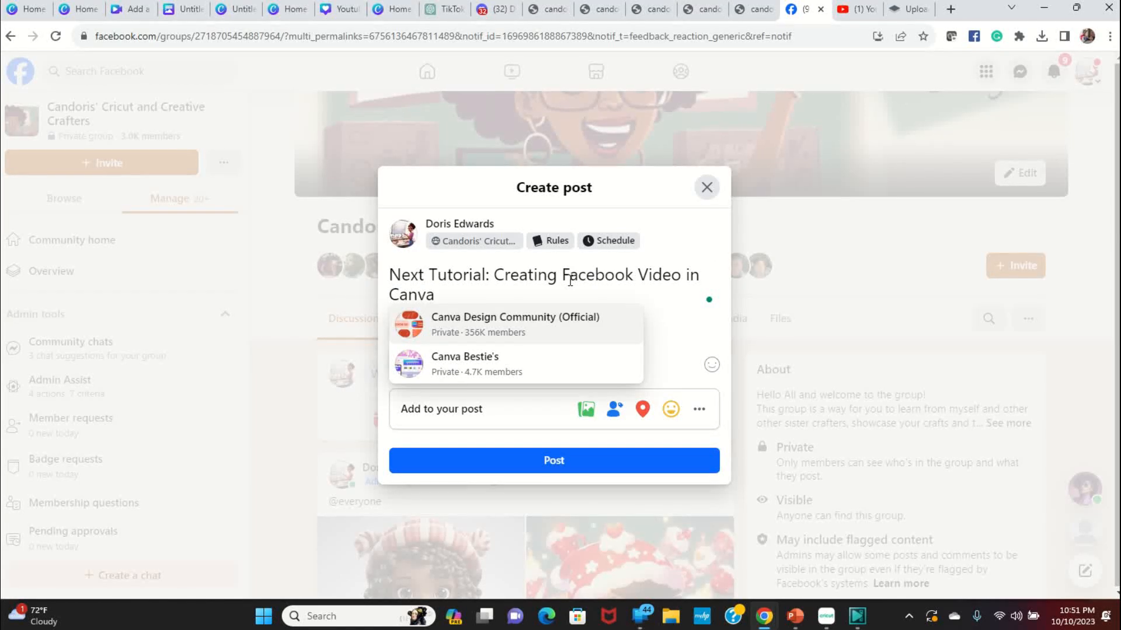
pyautogui.write('.')
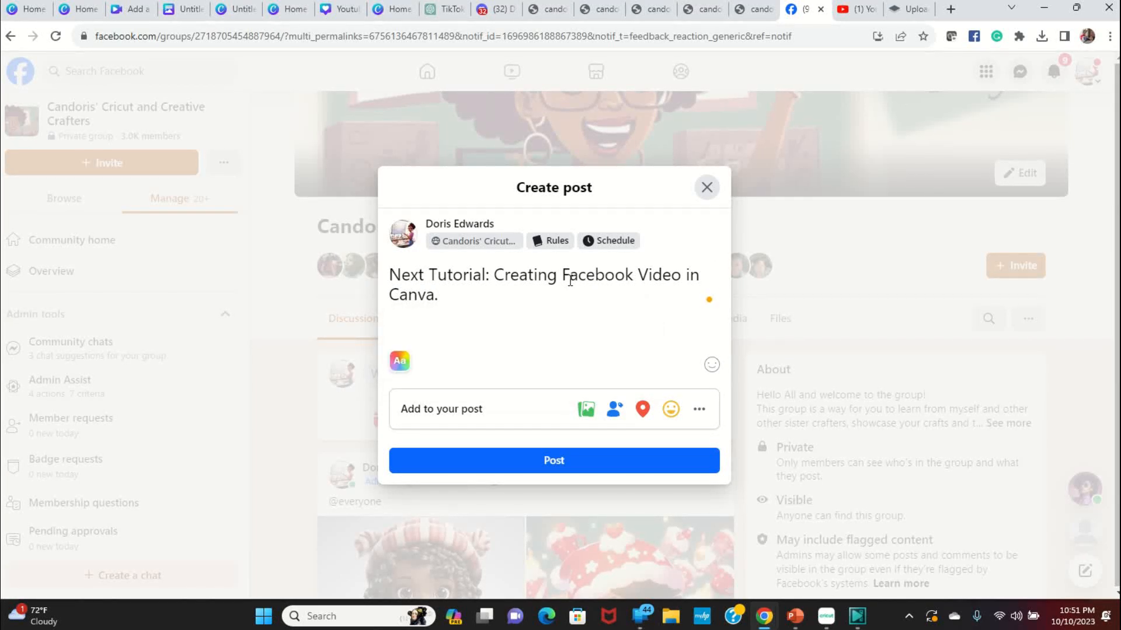
pyautogui.write(' @')
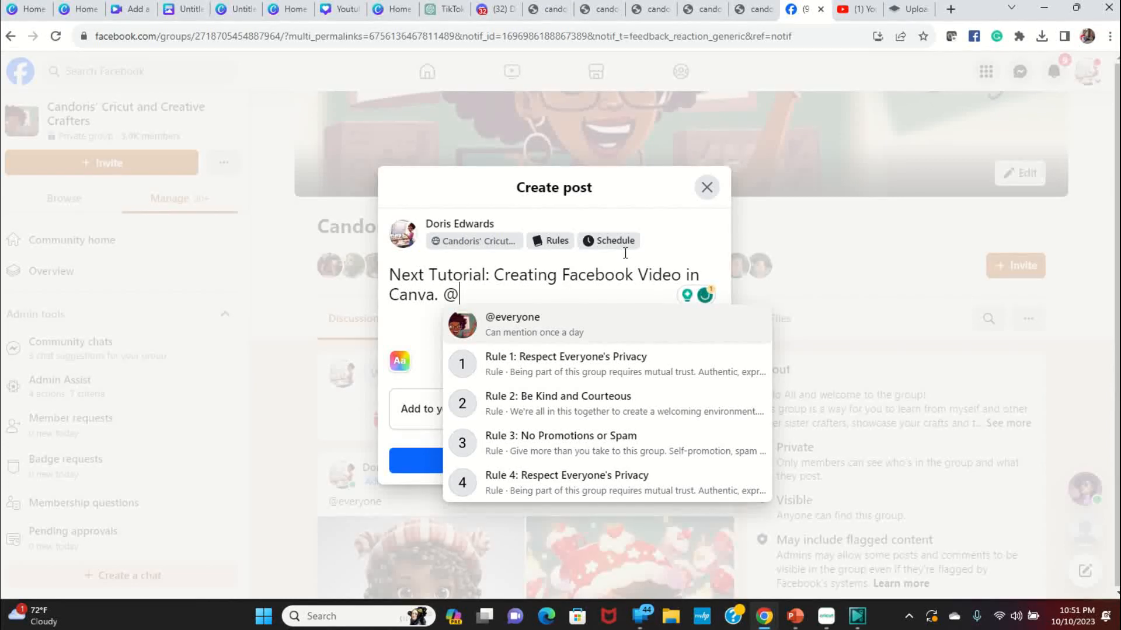
pyautogui.click(546, 321)
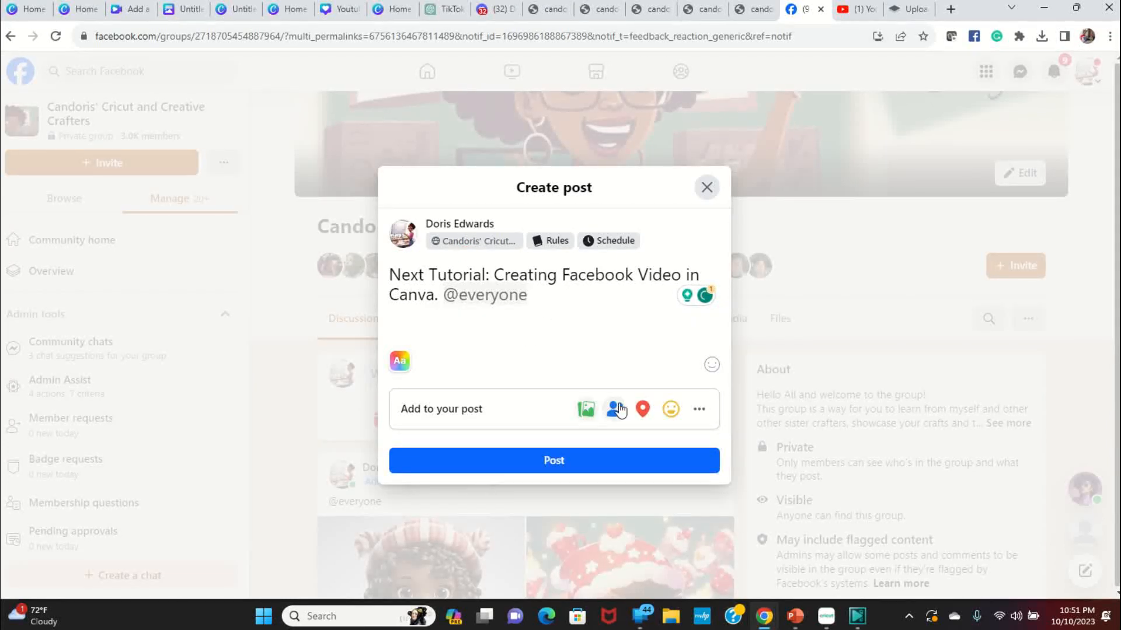
# - Attach the exported video "Add a heading" from the Downloads folder to the post
pyautogui.click(586, 410)
pyautogui.click(565, 345)
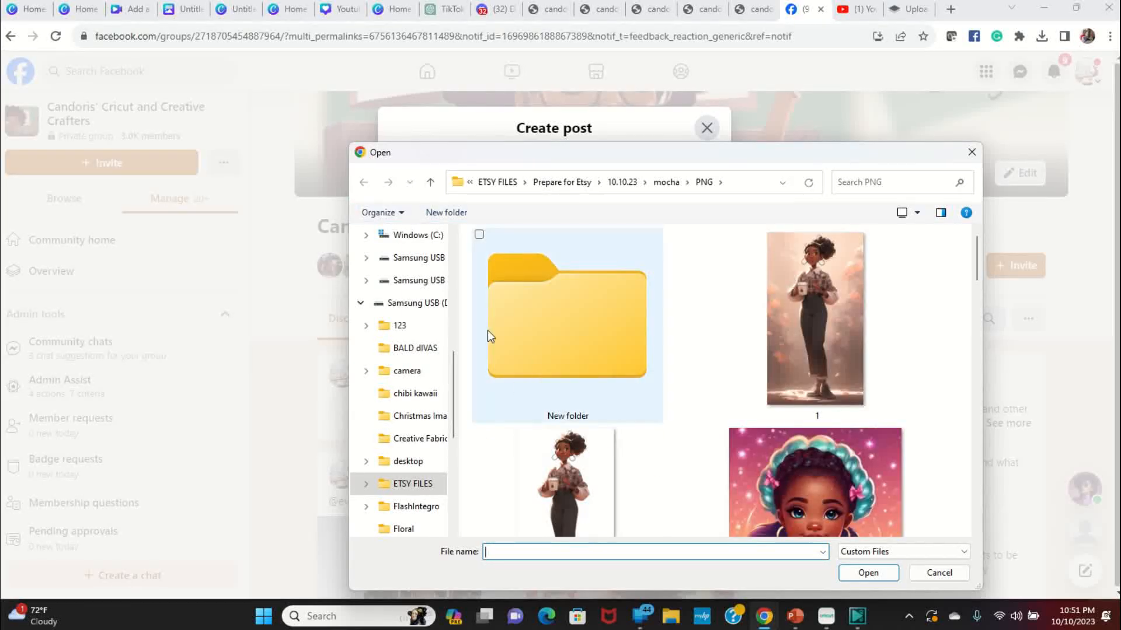
pyautogui.scroll(5, 418, 379)
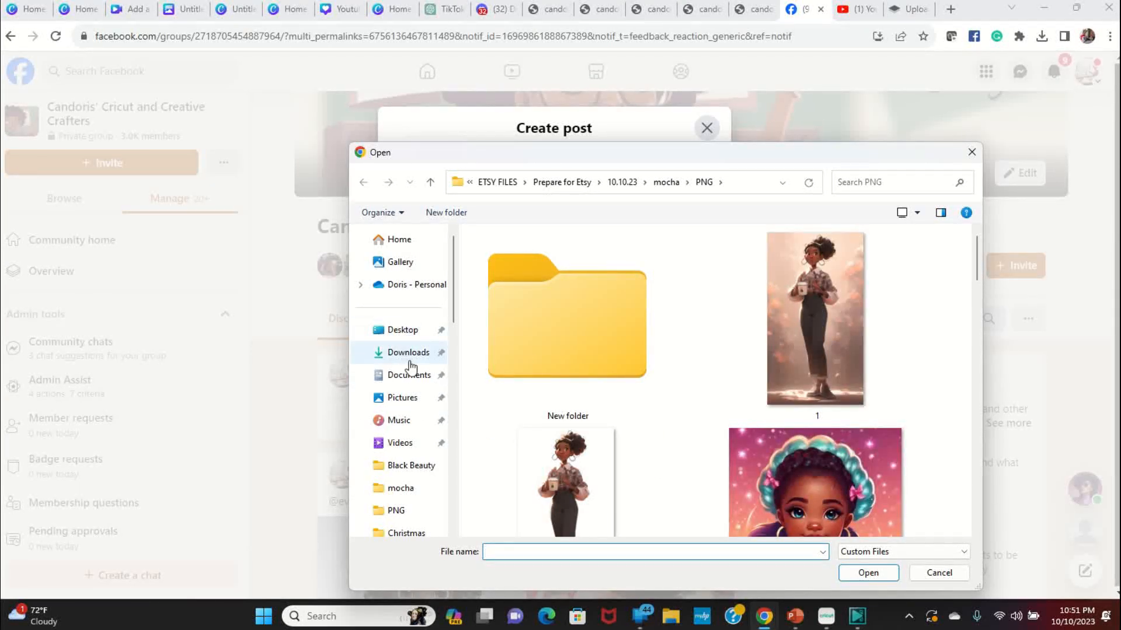
pyautogui.click(408, 352)
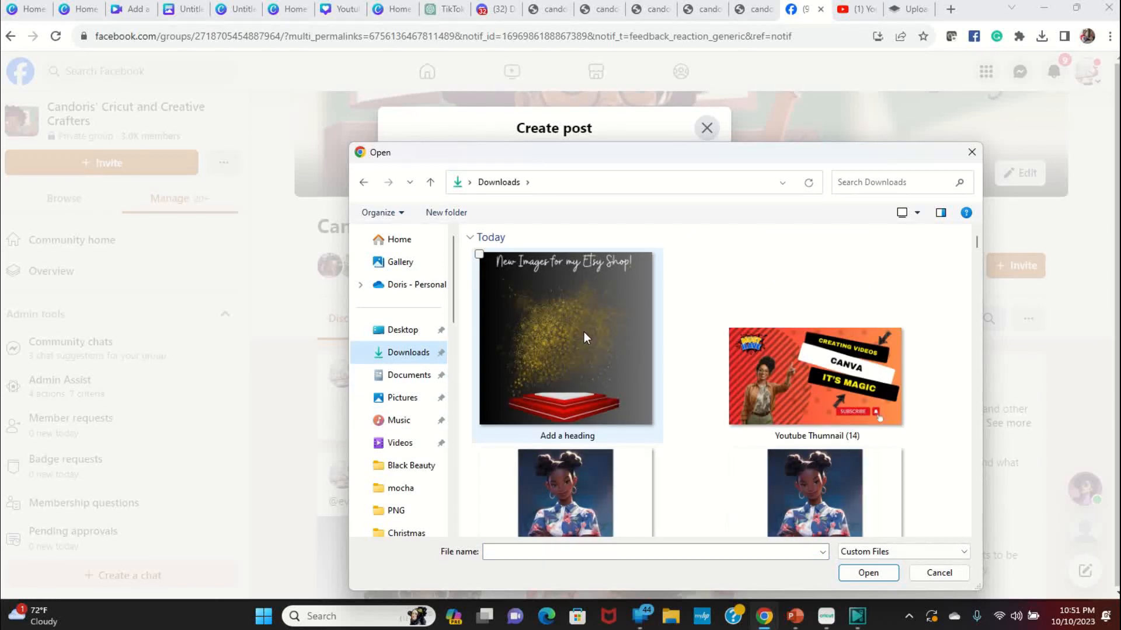
pyautogui.click(584, 332)
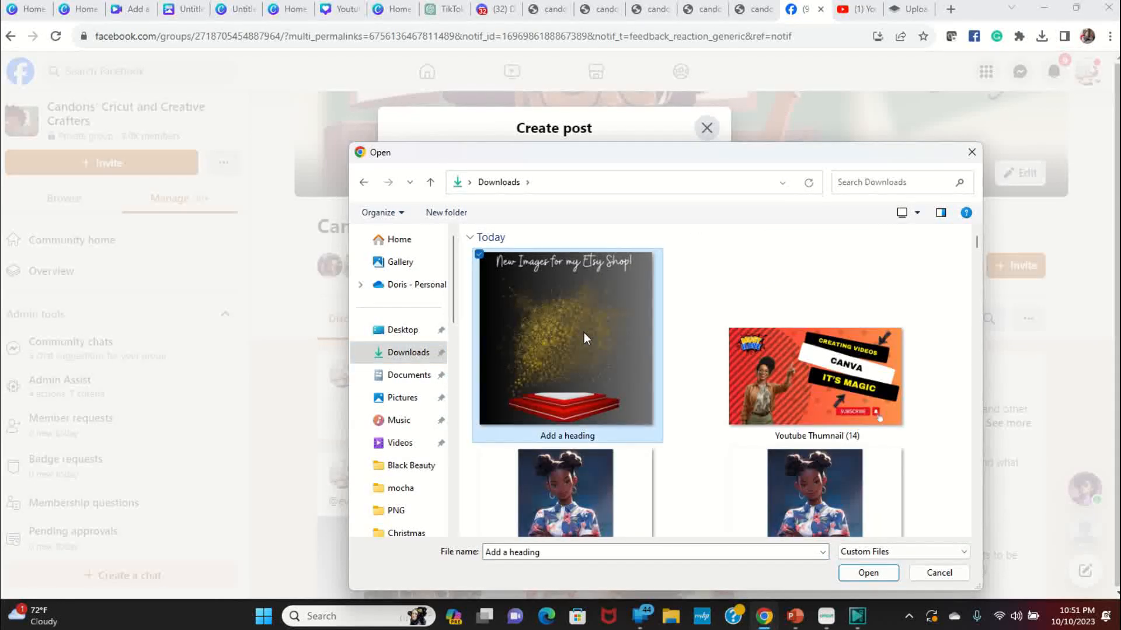
pyautogui.click(867, 573)
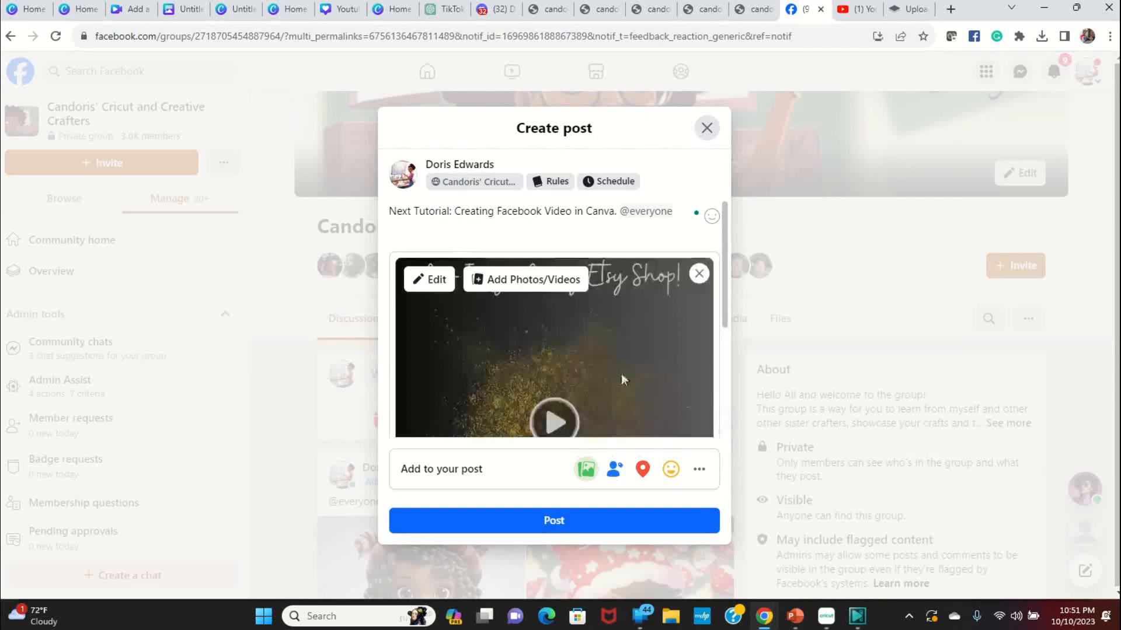
# - Check the attached video's preview and publish the post to the group
pyautogui.scroll(-3, 621, 374)
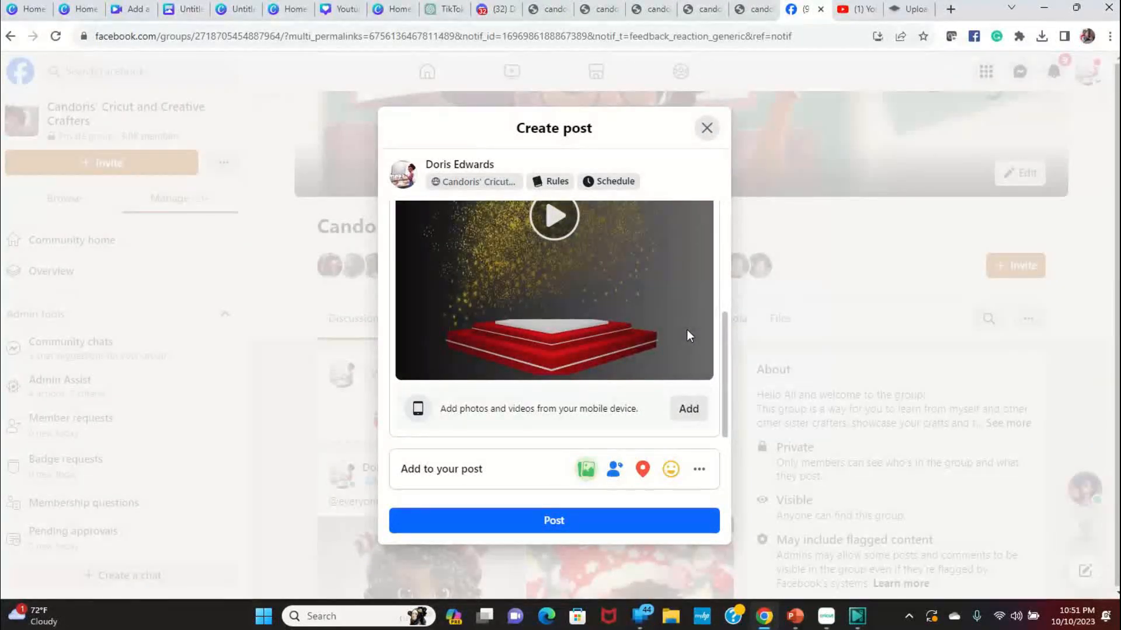
pyautogui.scroll(2, 671, 342)
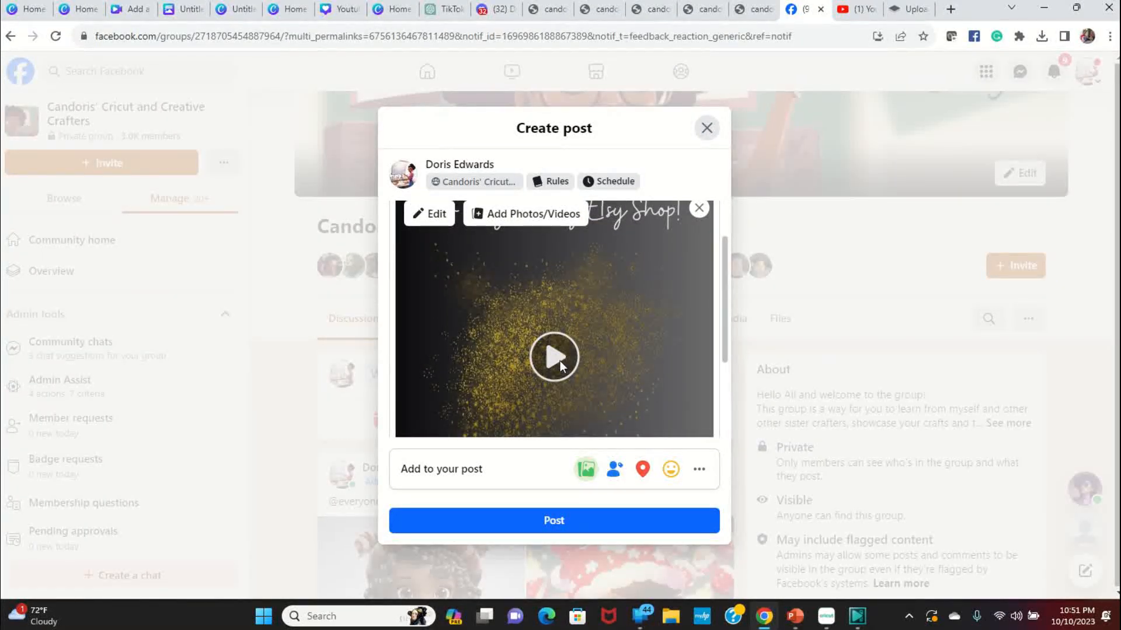
pyautogui.scroll(-3, 572, 420)
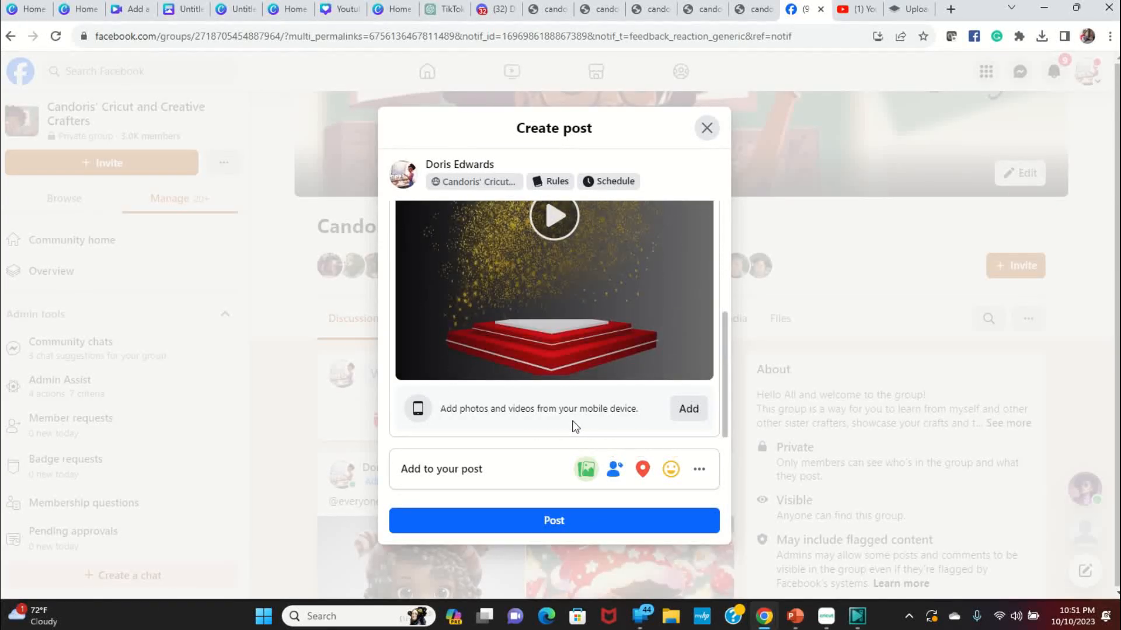
pyautogui.click(604, 522)
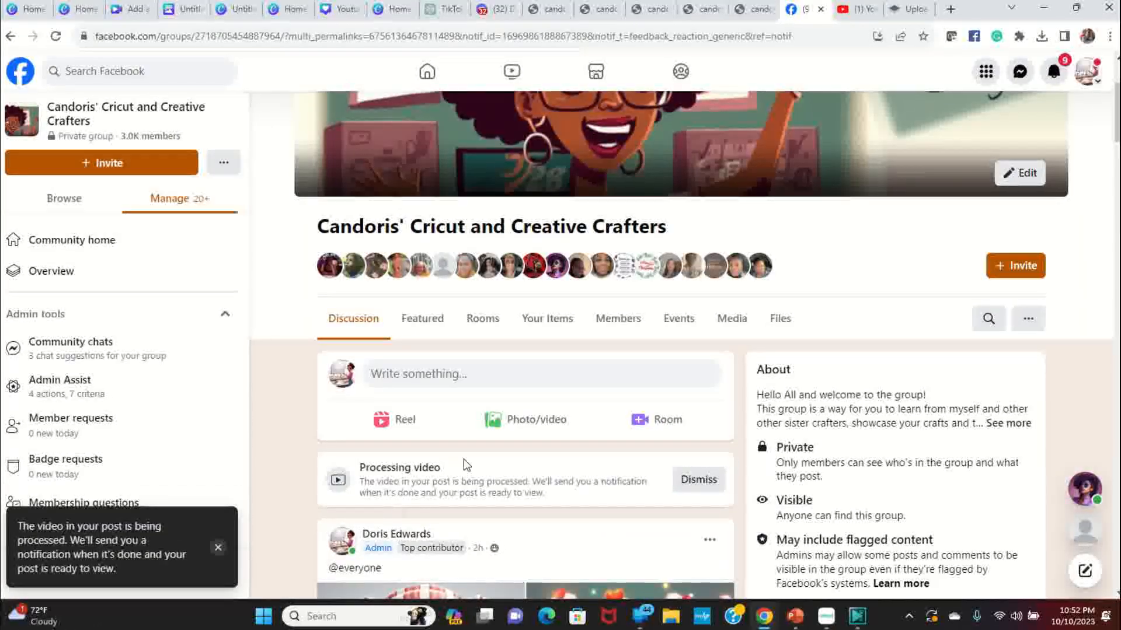
pyautogui.scroll(-3, 466, 467)
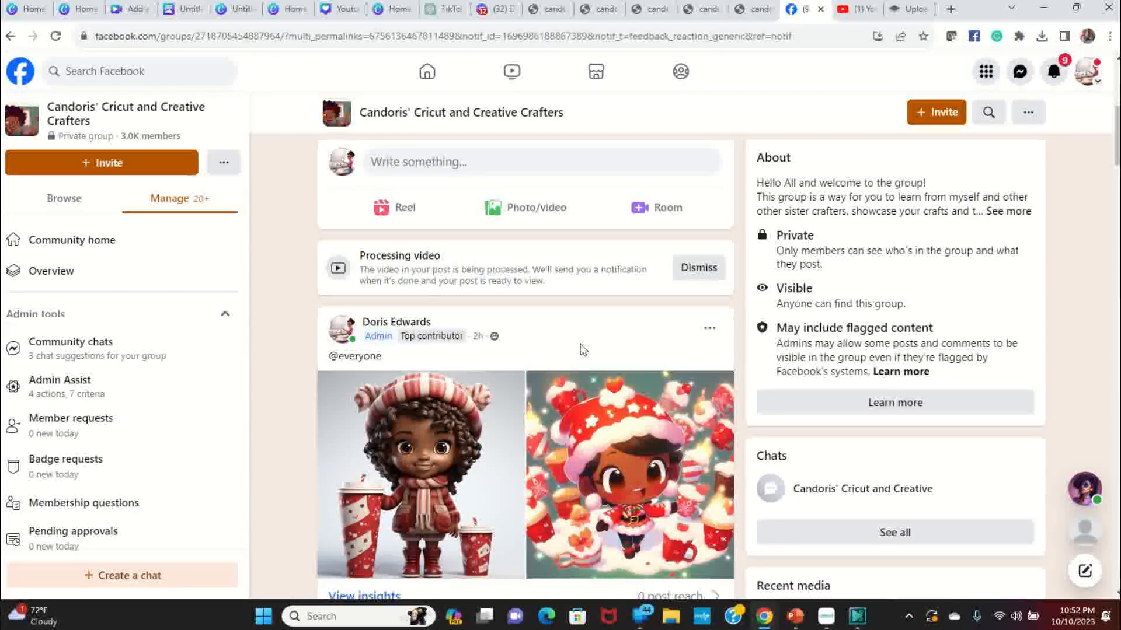
# - Switch back to the clip-art video design in Canva and rename it "Facebook Video"
pyautogui.click(853, 11)
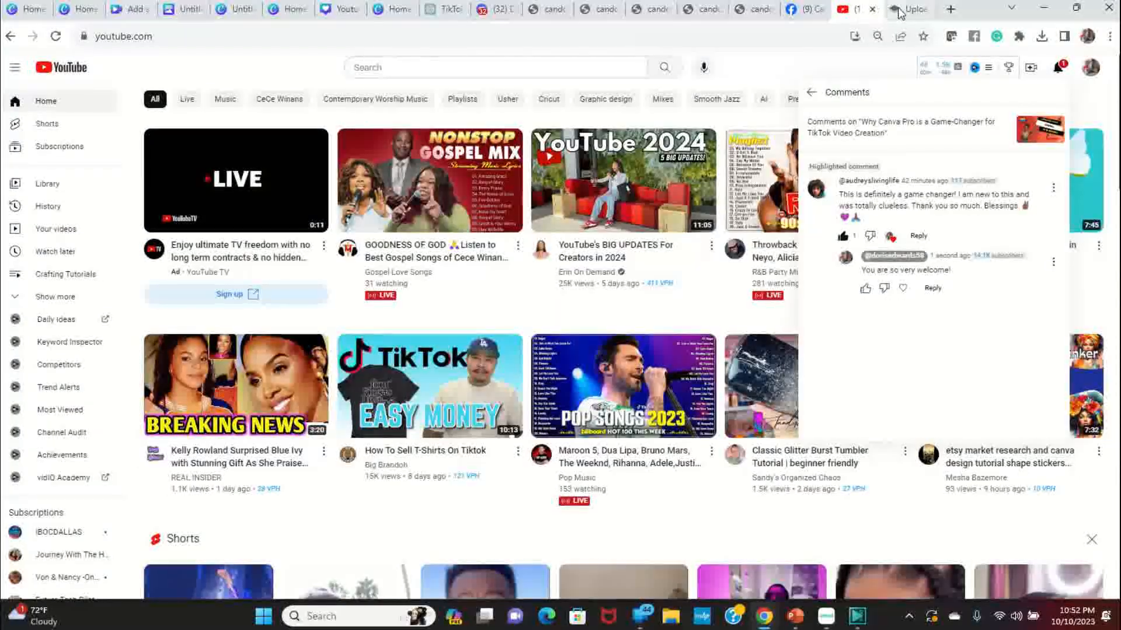
pyautogui.moveTo(856, 619)
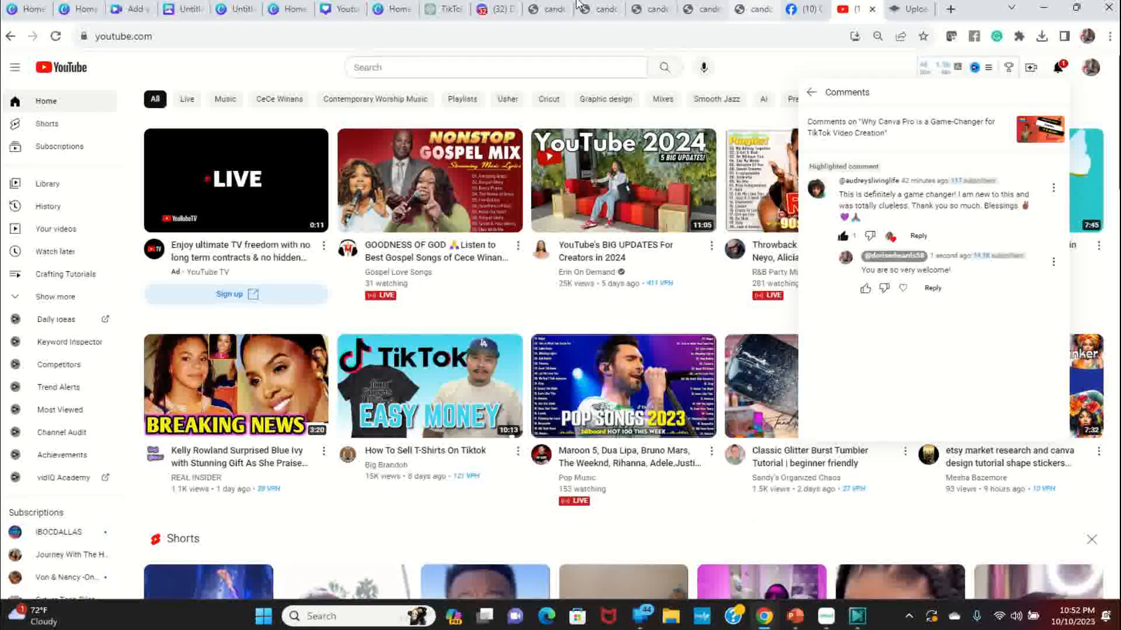
pyautogui.click(79, 9)
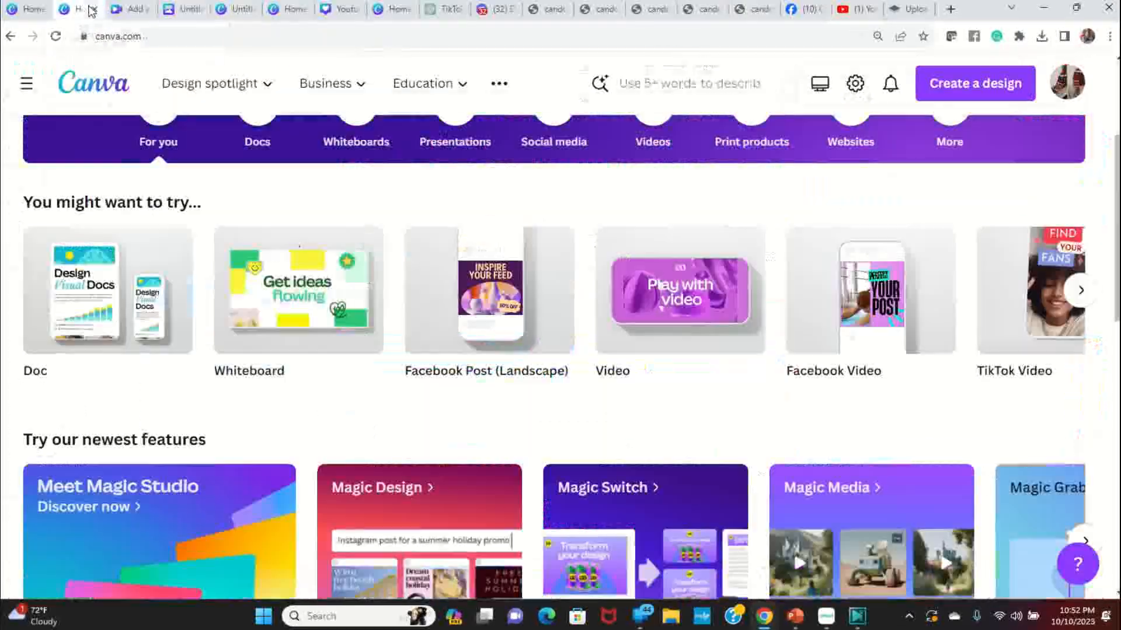
pyautogui.click(156, 10)
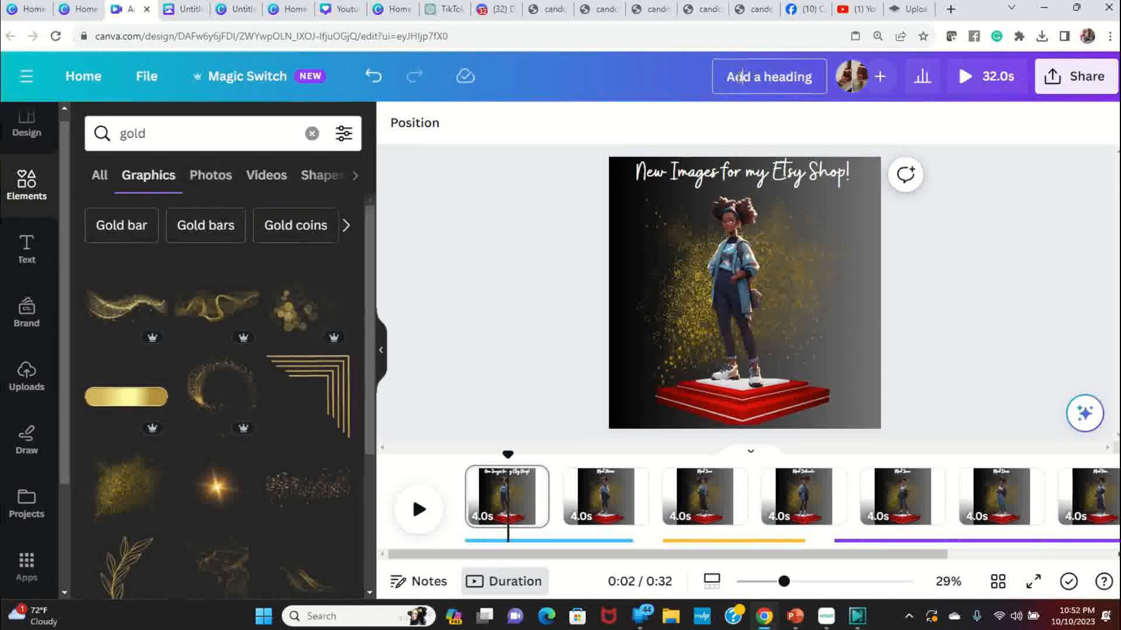
pyautogui.moveTo(727, 77); pyautogui.dragTo(812, 79)
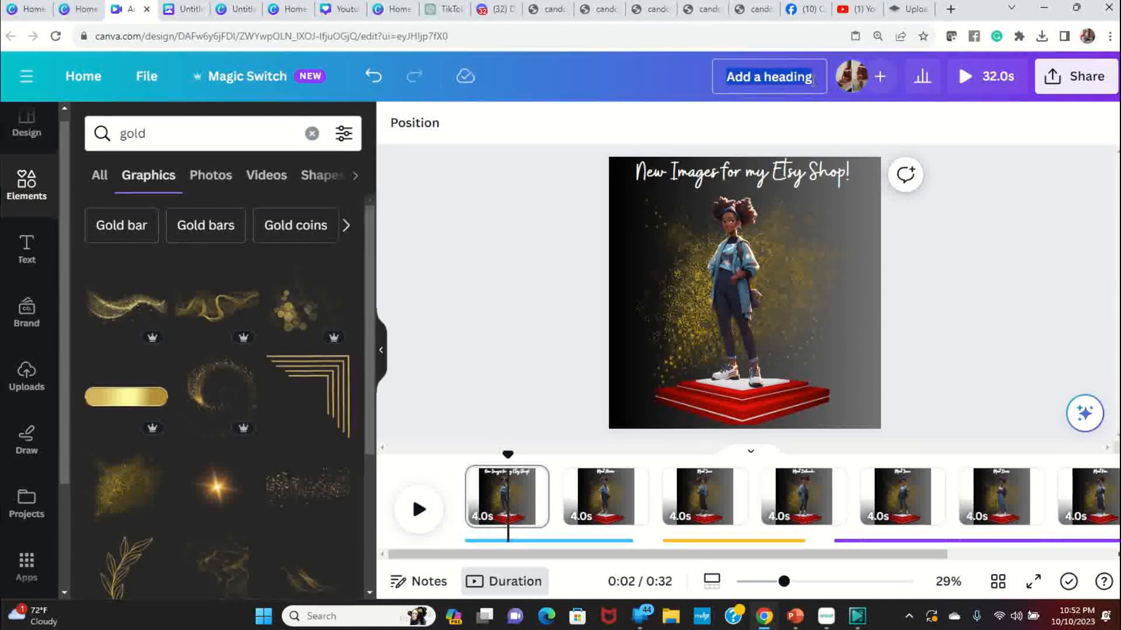
pyautogui.write('Fa')
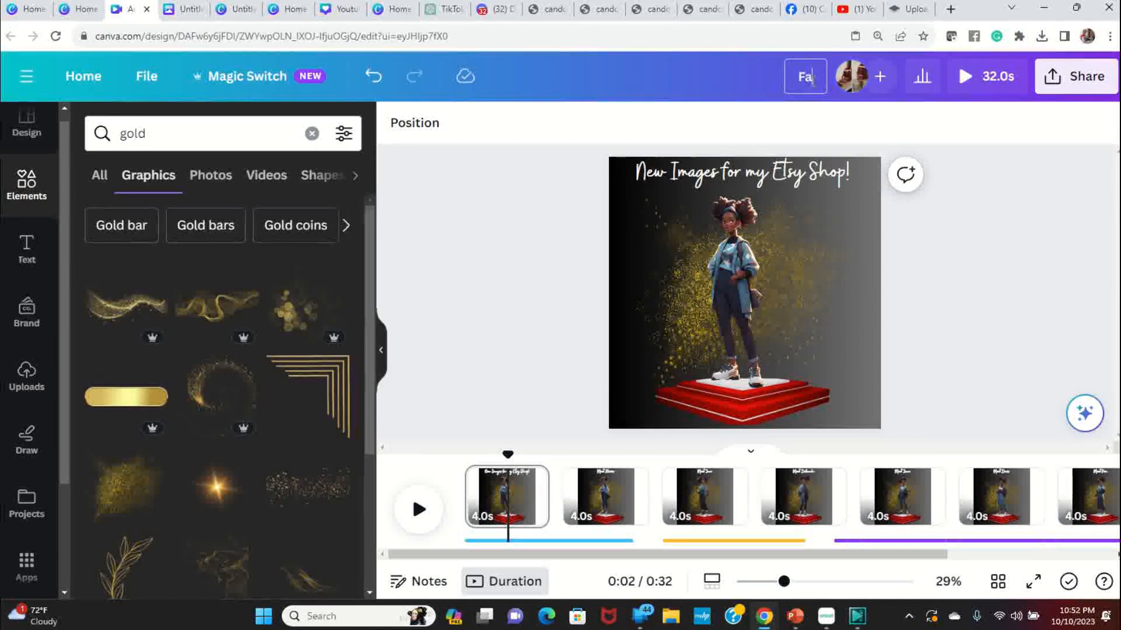
pyautogui.write('cebook Video')
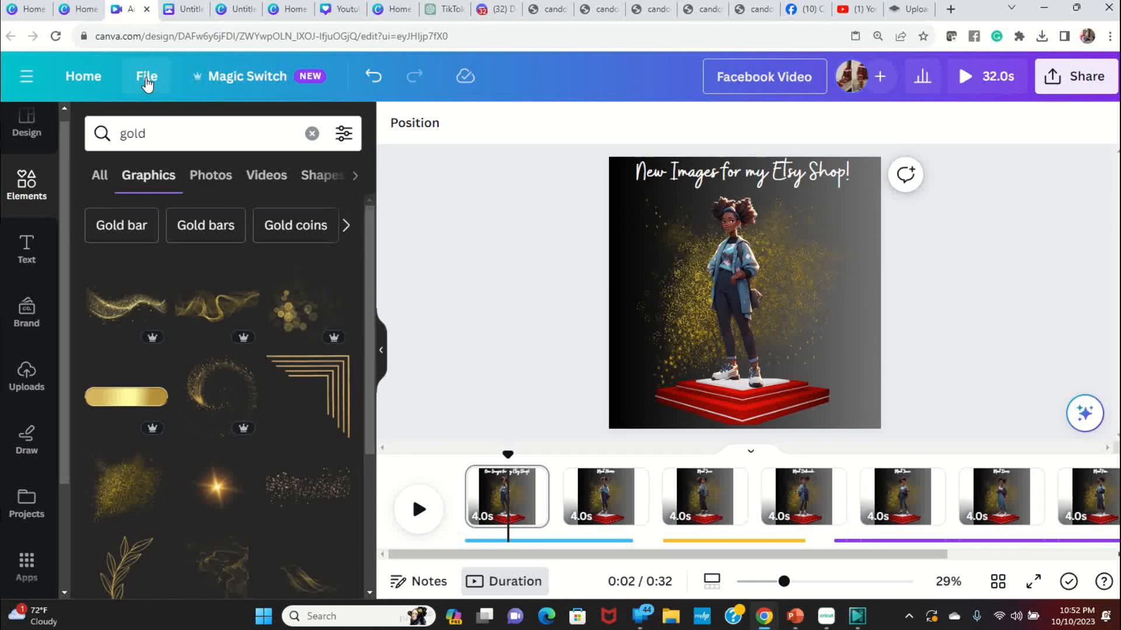
pyautogui.click(147, 84)
pyautogui.click(165, 387)
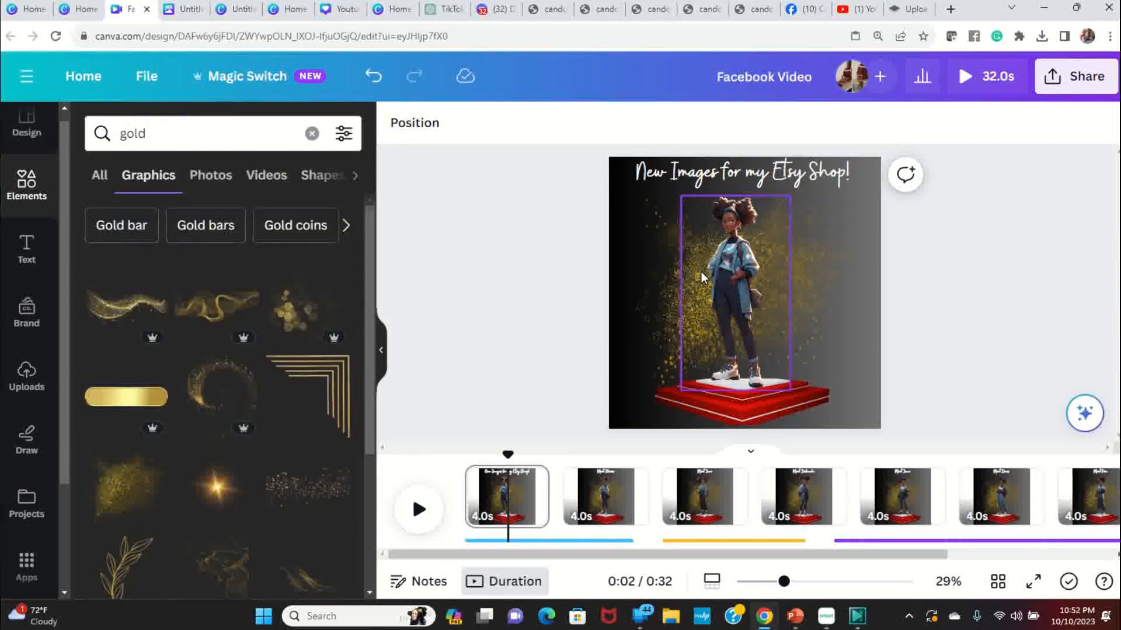